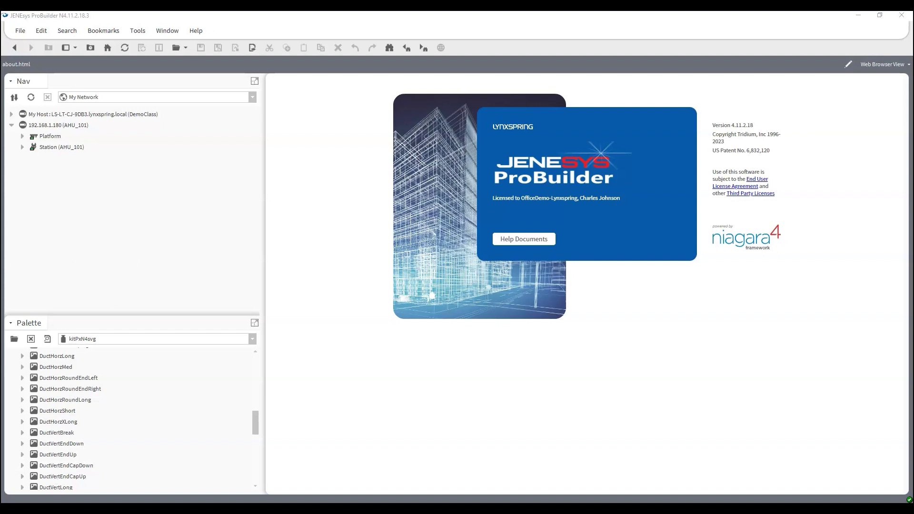
Give the palette area more height and collapse the Ductwork folder to look over the kitPxN4svg top-level folders.
left_click_drag(190, 316, 196, 235)
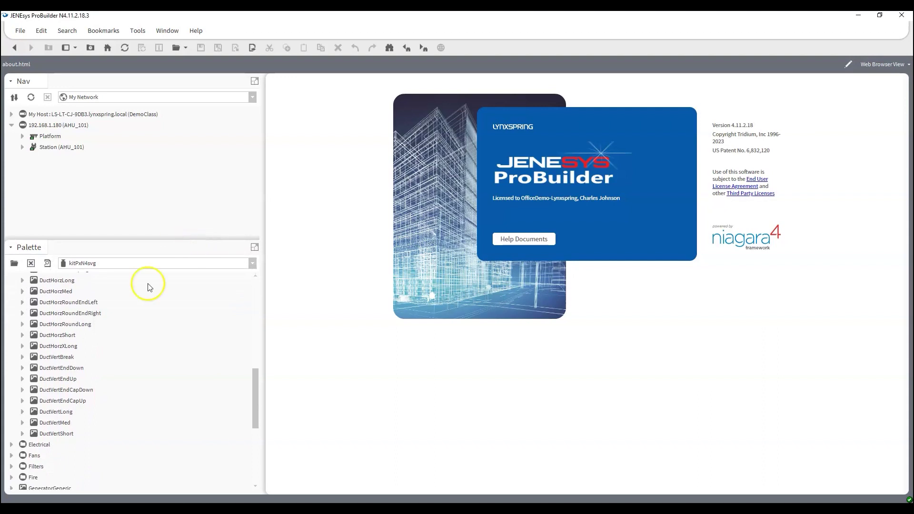
scroll(102, 307, "up", 10)
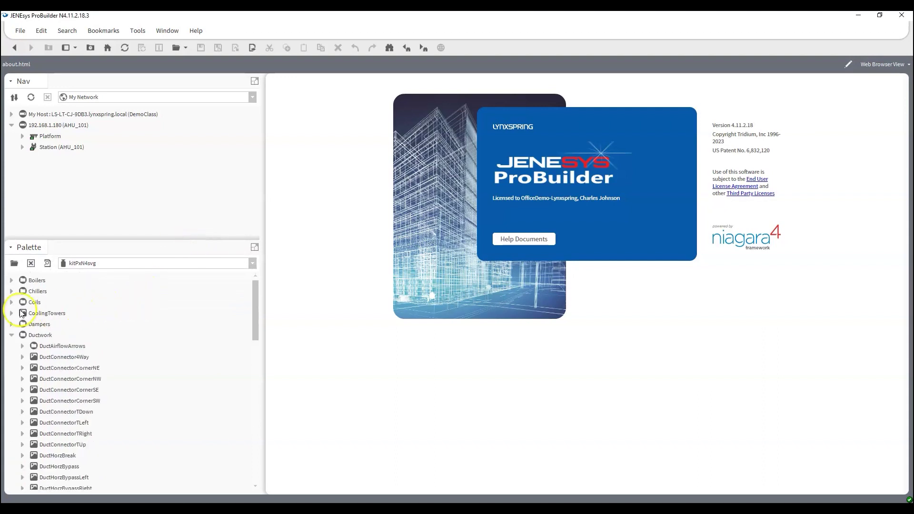
left_click(12, 335)
scroll(99, 351, "down", 5)
scroll(101, 351, "up", 5)
left_click_drag(155, 254, 155, 279)
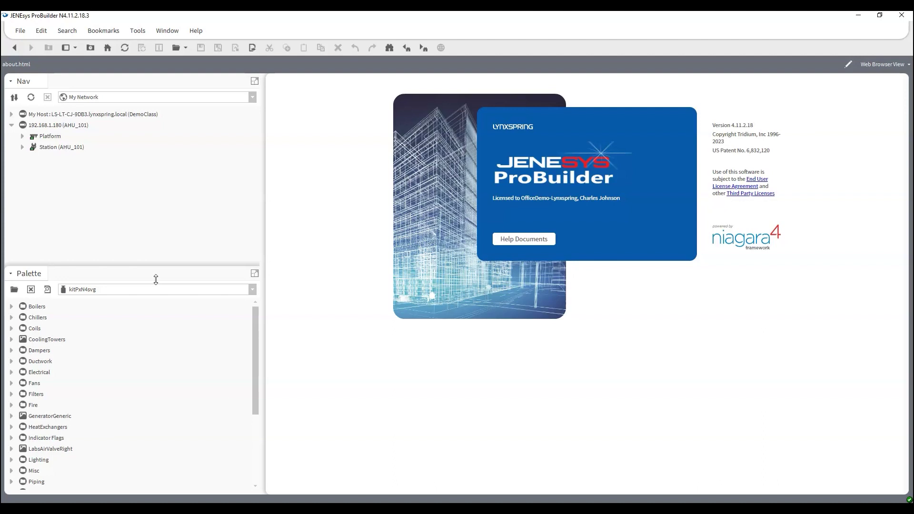
Switch the palette to kitPx and look through its list of widgets.
left_click(251, 290)
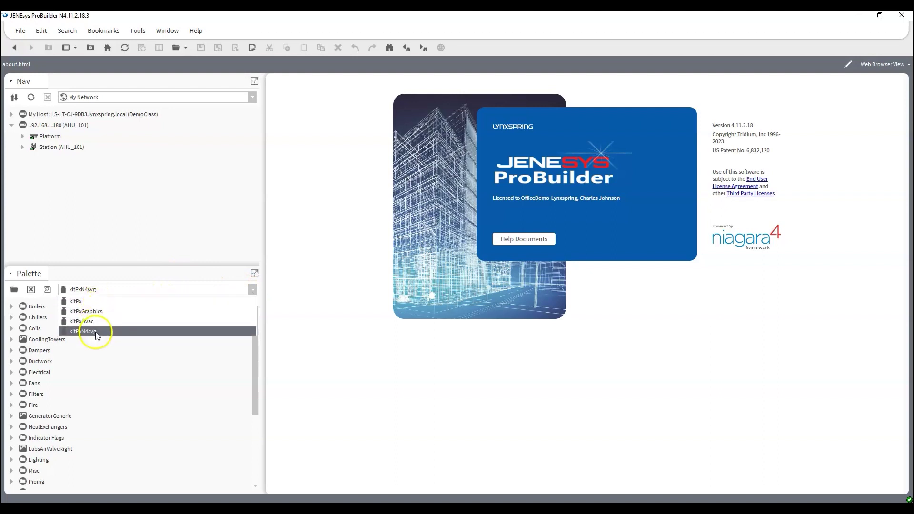
left_click(93, 303)
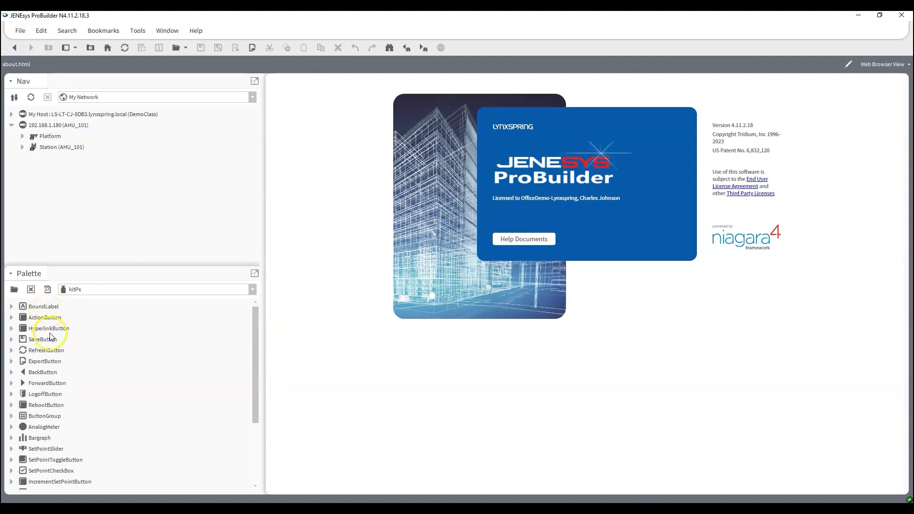
scroll(54, 346, "down", 3)
scroll(54, 346, "up", 2)
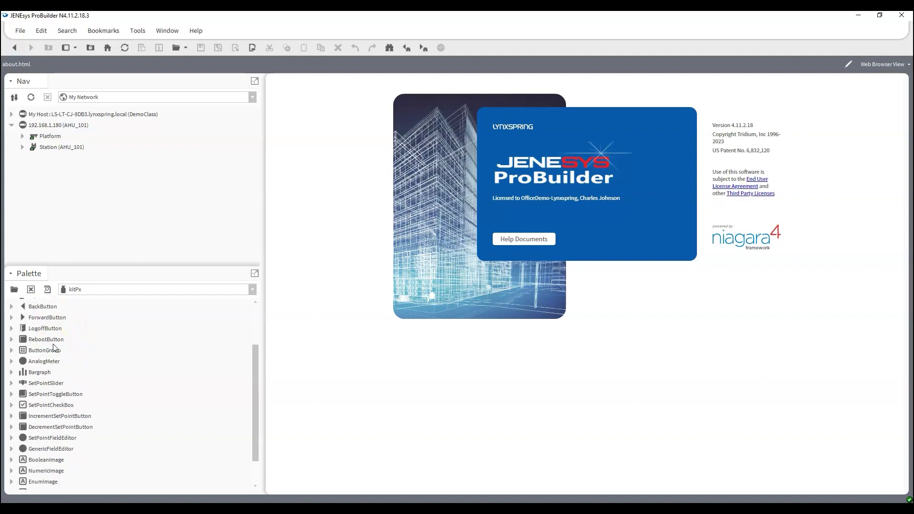
scroll(57, 350, "down", 2)
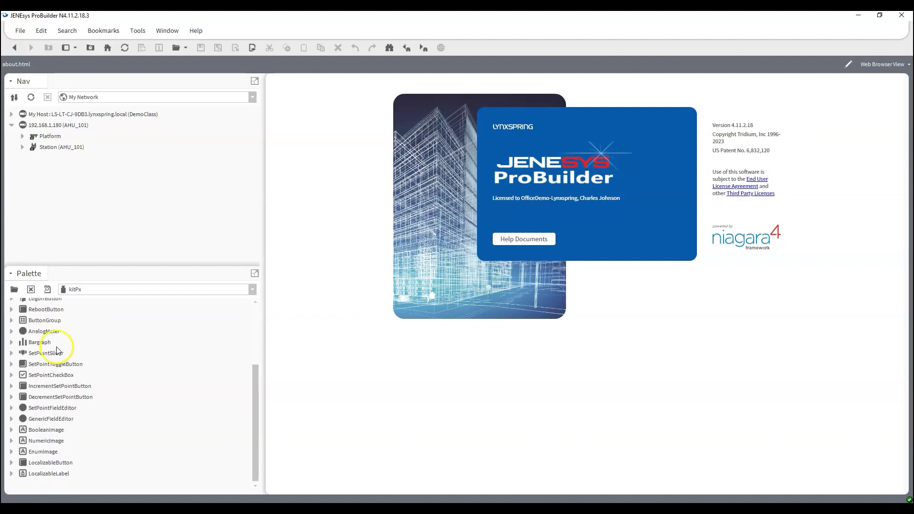
Switch the palette to kitPxGraphics and examine the contents of its Boilers folder.
left_click(124, 291)
left_click(114, 312)
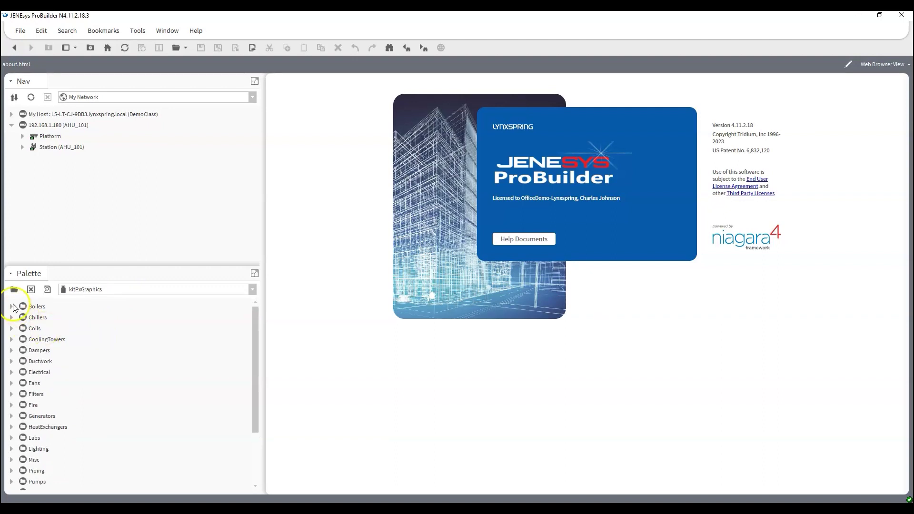
left_click(11, 307)
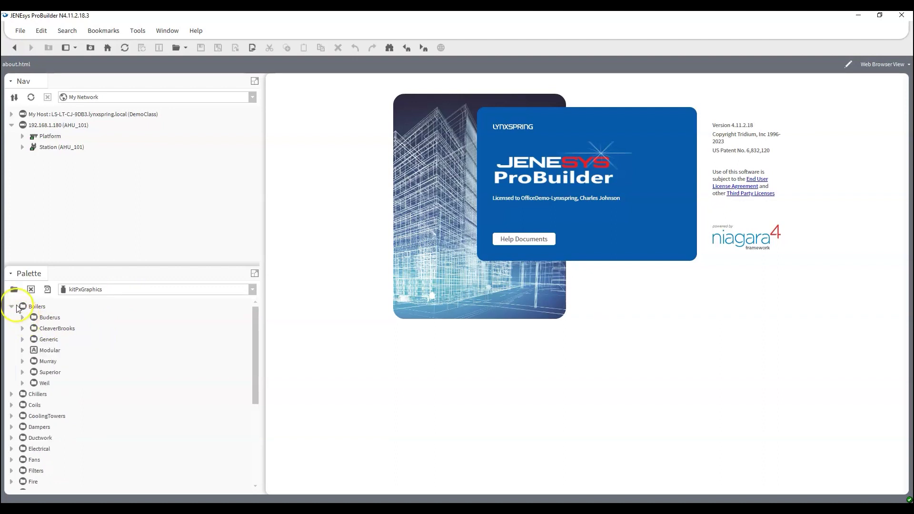
left_click(13, 307)
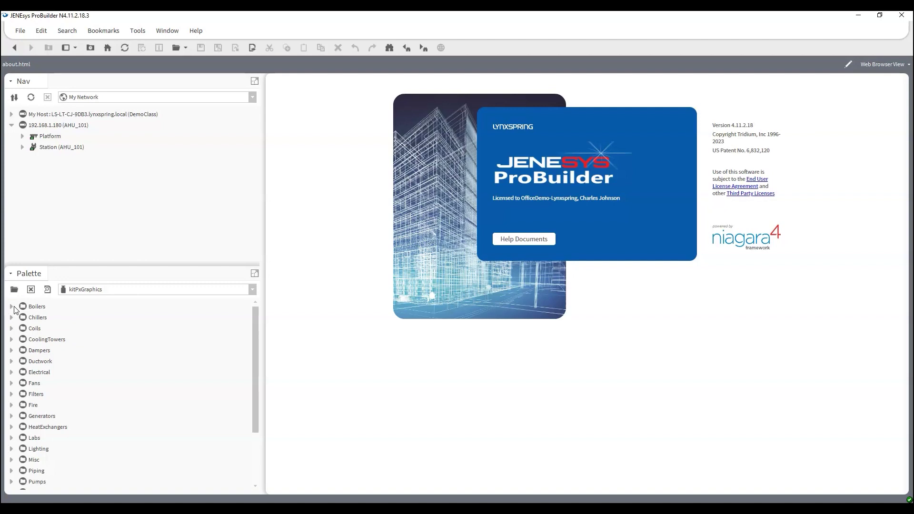
Switch the palette to kitPxHvac and examine the contents of its boolean folder.
left_click(121, 290)
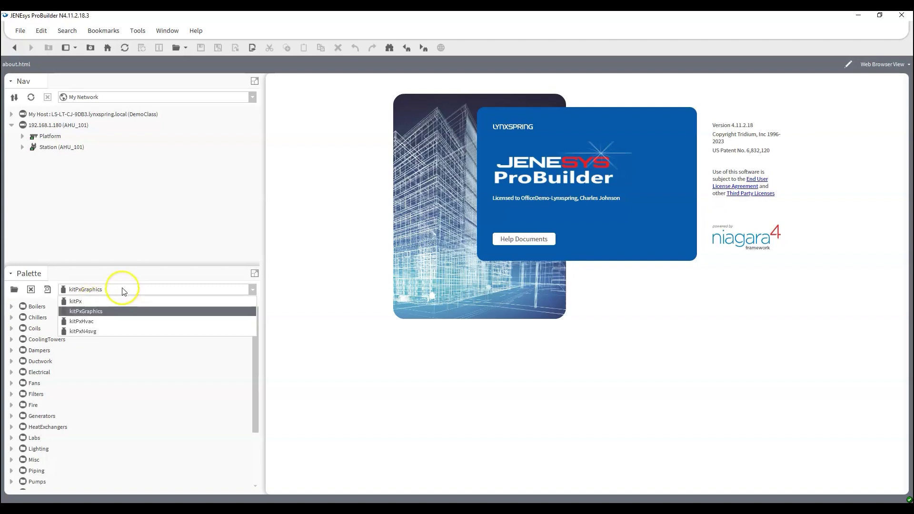
left_click(104, 322)
left_click(12, 309)
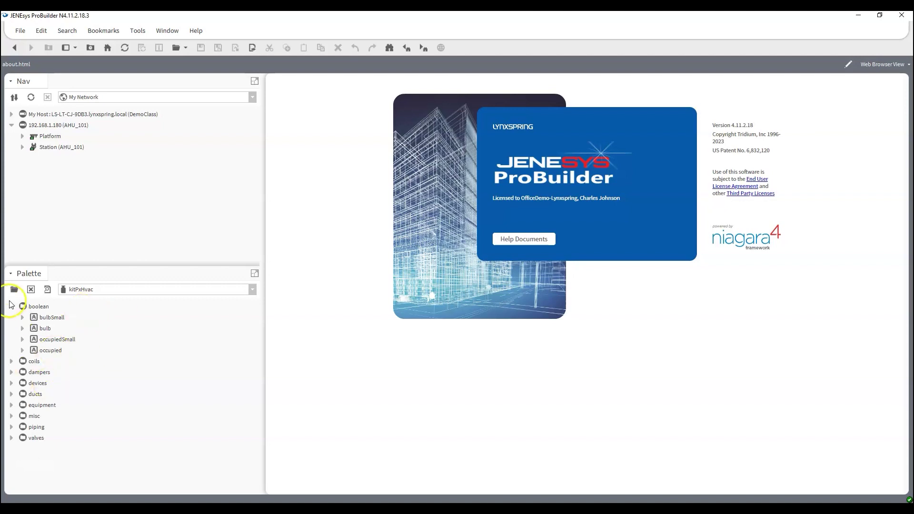
left_click(12, 307)
Return the palette to kitPxN4svg and examine the contents of its RTU folder.
left_click(183, 290)
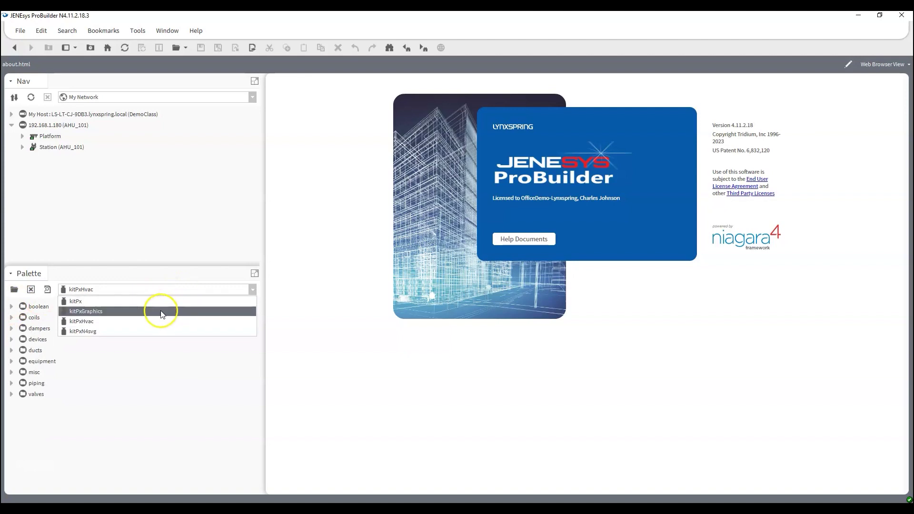
left_click(148, 332)
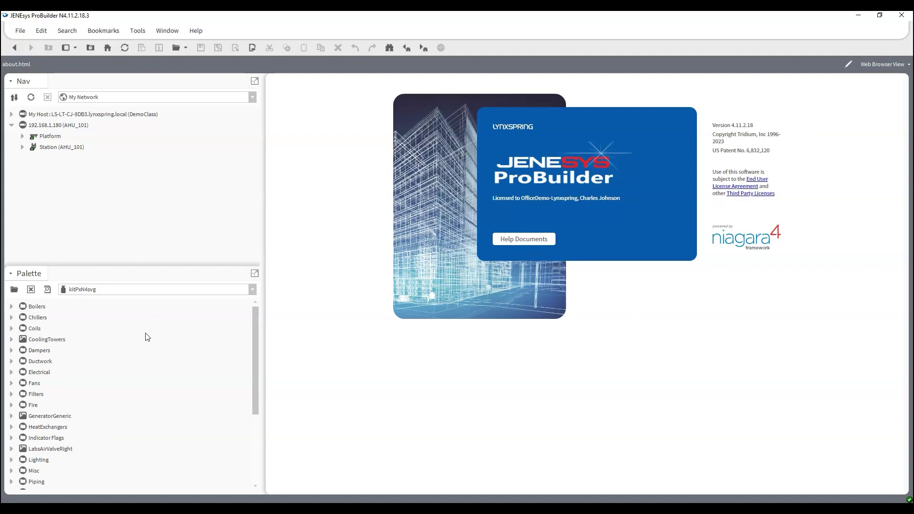
scroll(116, 359, "down", 4)
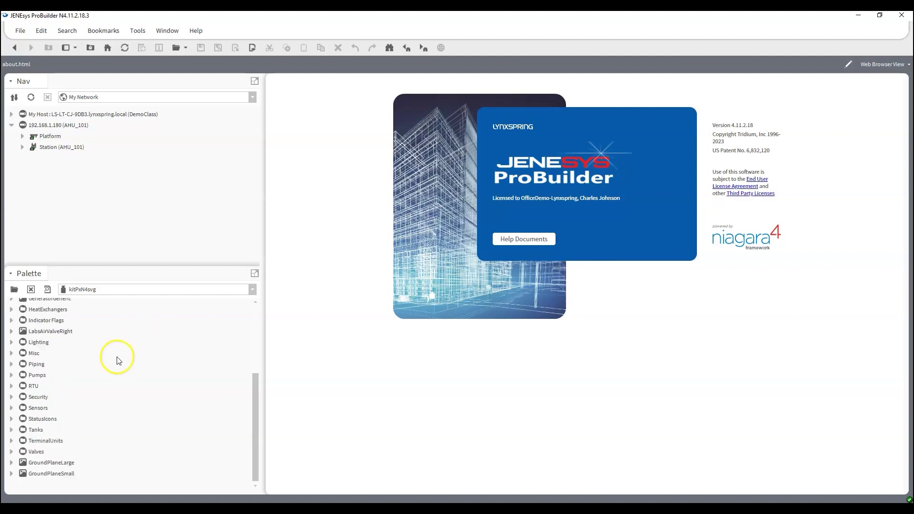
left_click(12, 386)
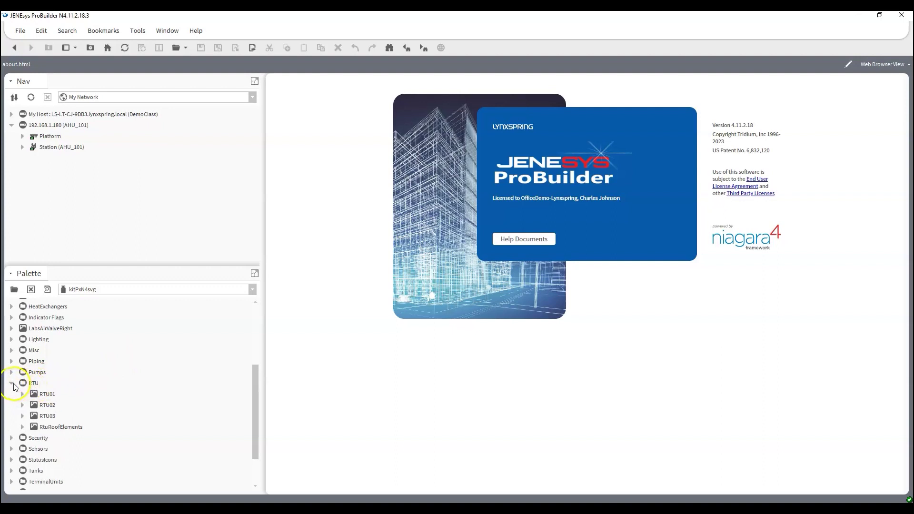
left_click(16, 387)
scroll(73, 388, "up", 4)
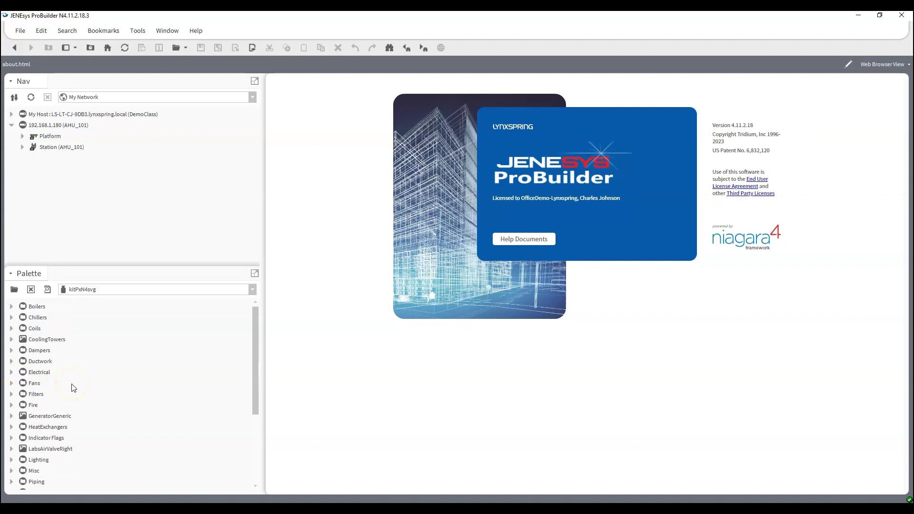
Expand the AHU_101 station through Config and Drivers down to the device under OnyxxNetwork, enlarging the navigation tree area.
left_click(23, 147)
left_click_drag(124, 264, 127, 322)
left_click(84, 274)
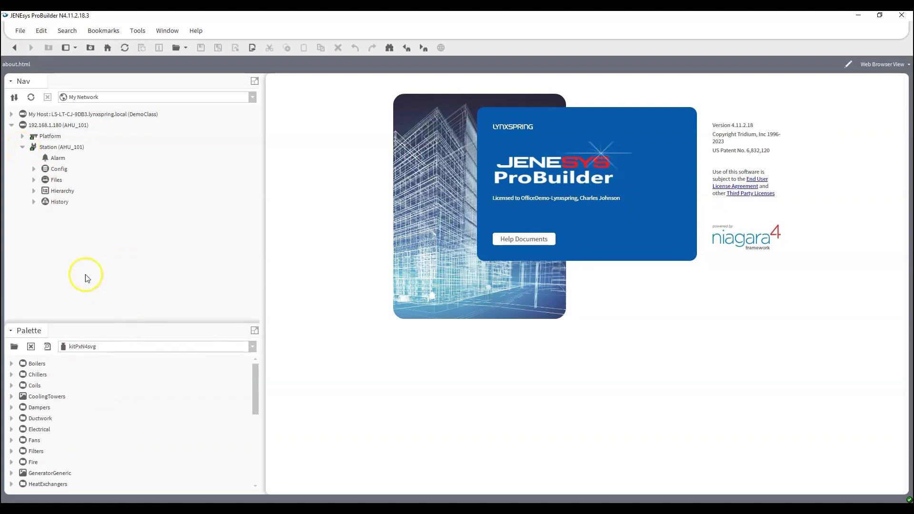
left_click(34, 170)
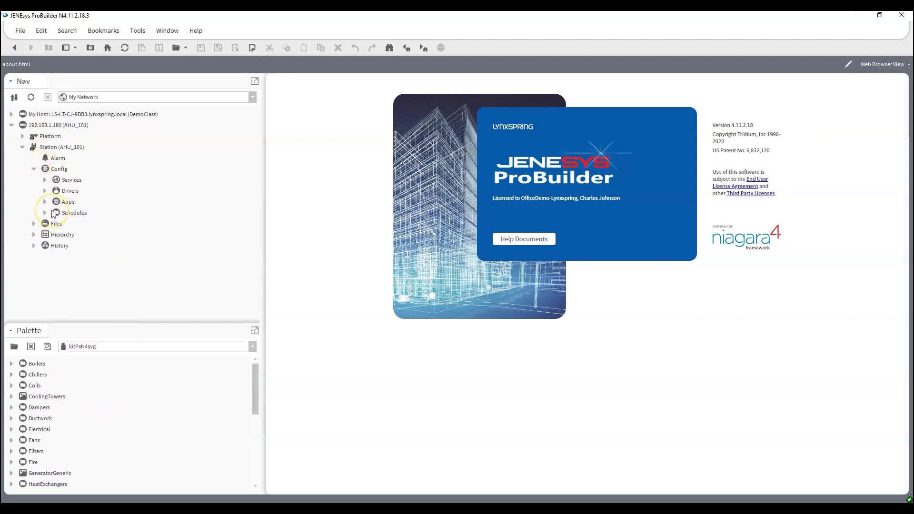
left_click(109, 205)
left_click(44, 191)
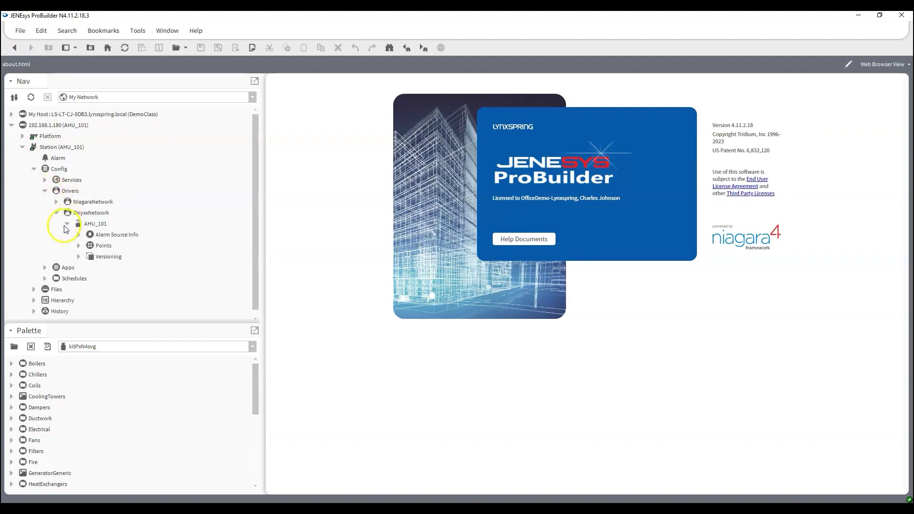
left_click(67, 224)
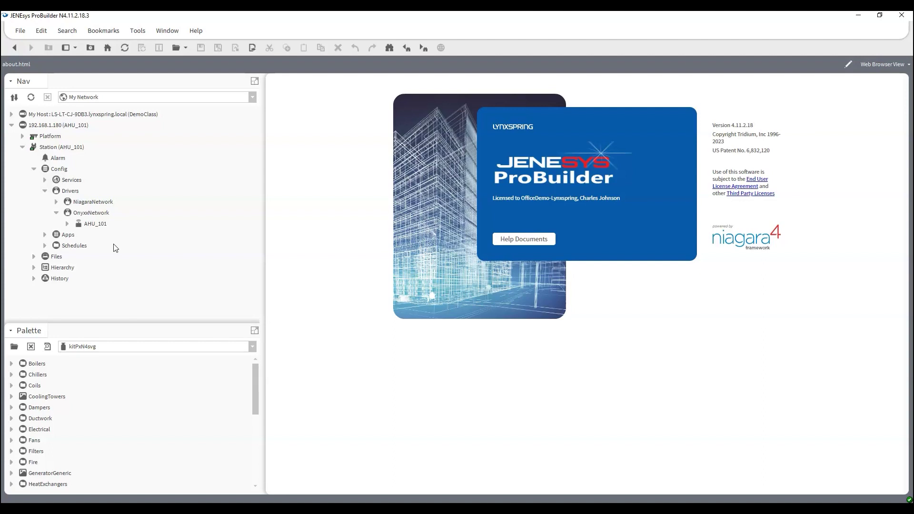
Create a new folder named Header under the station's Config.
left_click(56, 171)
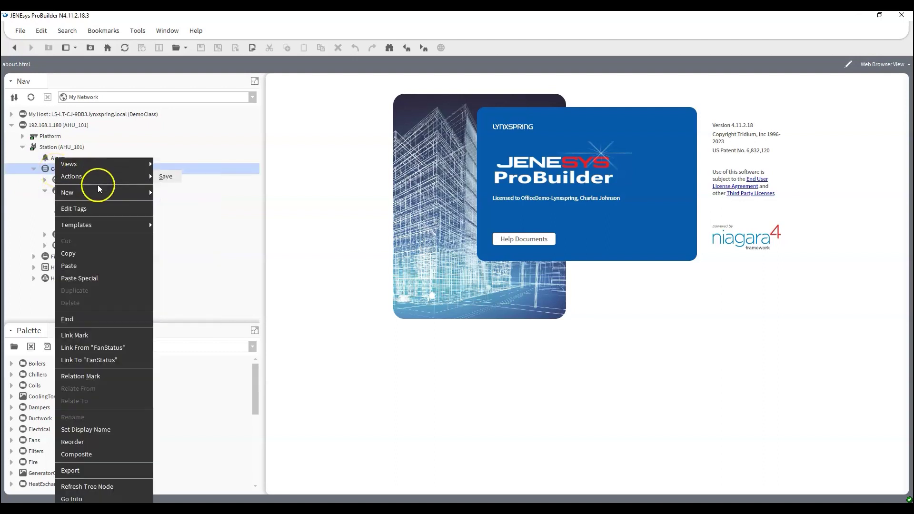
mouse_move(99, 190)
left_click(167, 191)
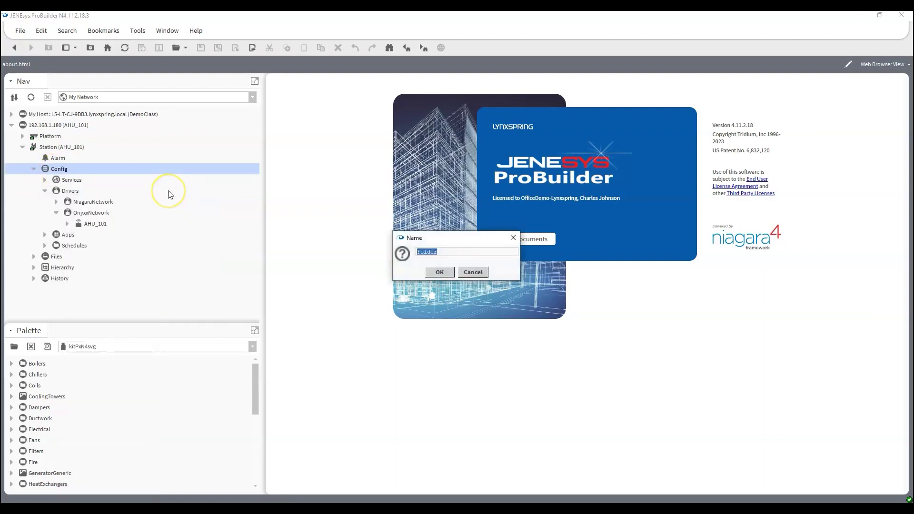
type("Hea")
key("Return")
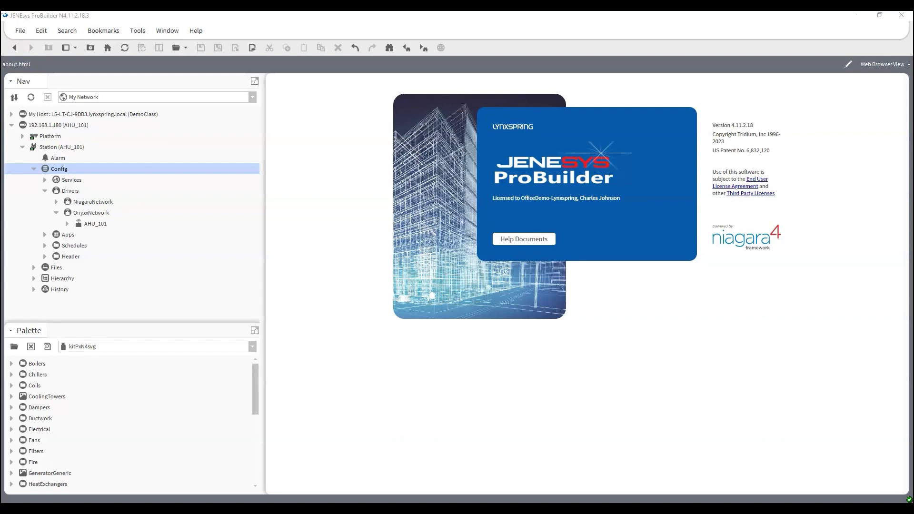
Create a new Px view named HeaderPx on the Header folder.
right_click(72, 257)
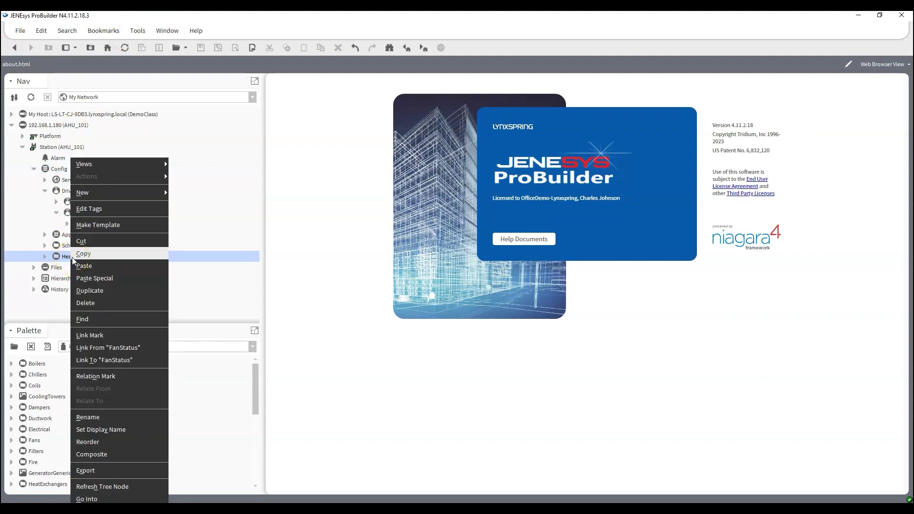
mouse_move(138, 165)
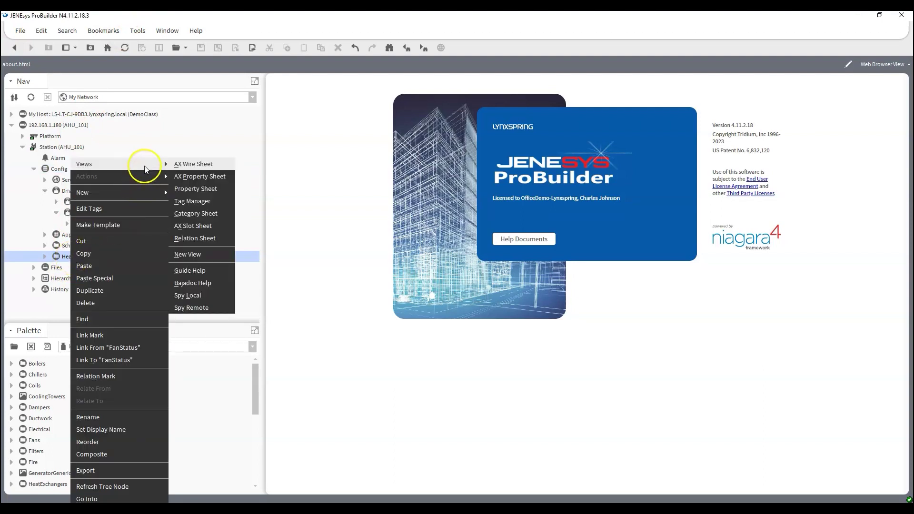
left_click(190, 254)
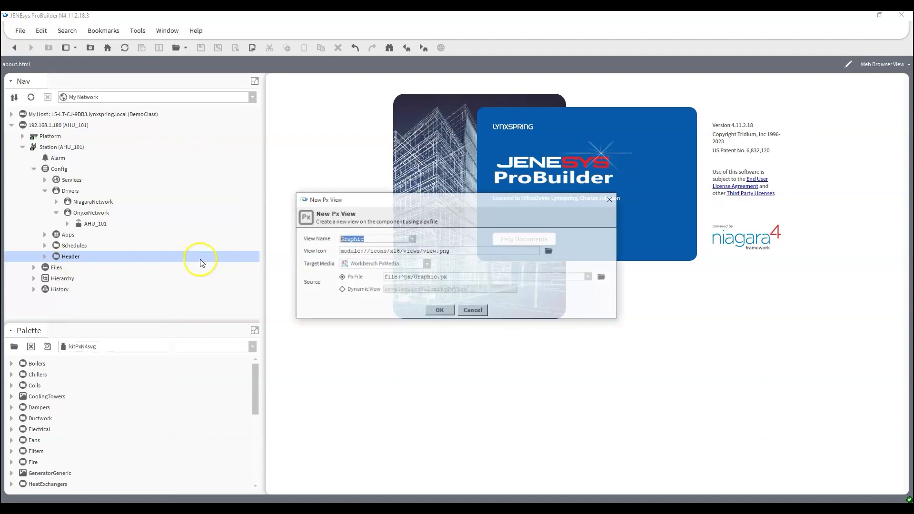
type("Head")
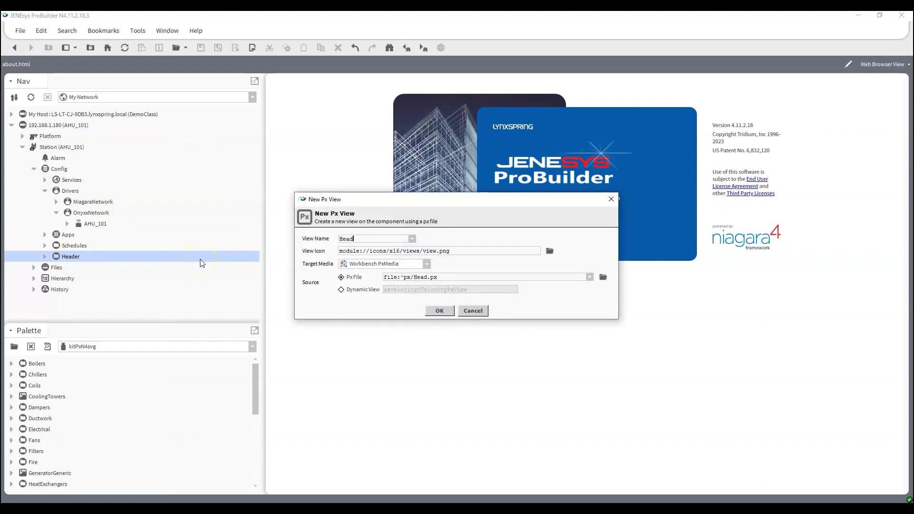
type("erPx")
left_click(440, 310)
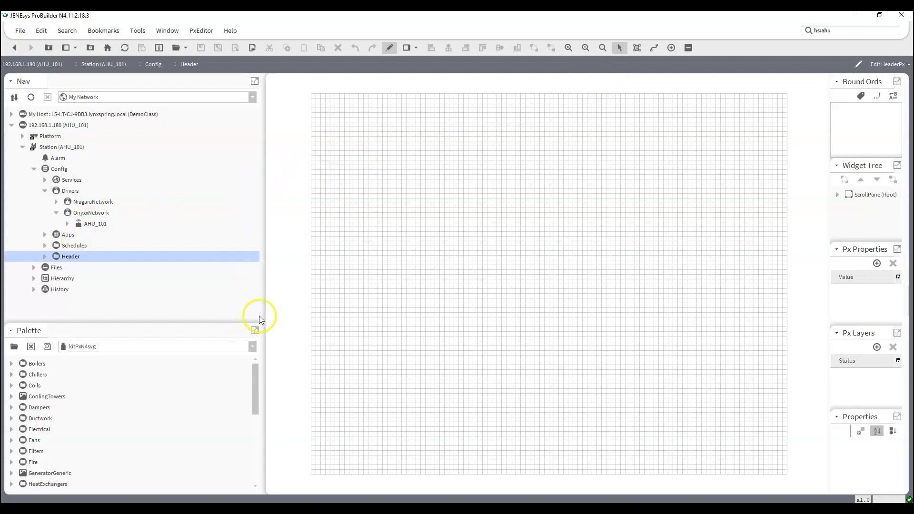
Narrow the navigation area and set the canvas pane's view size to 1200 wide by 1080 high.
left_click_drag(260, 316, 199, 311)
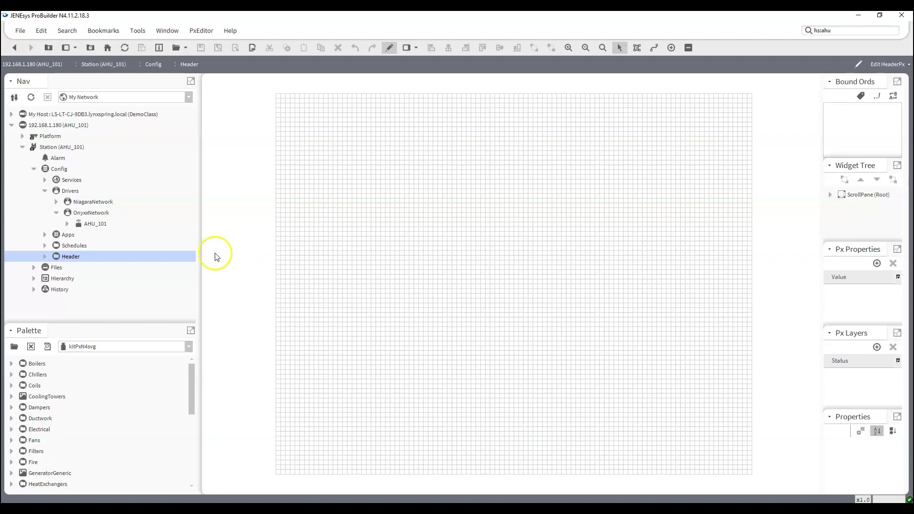
double_click(497, 251)
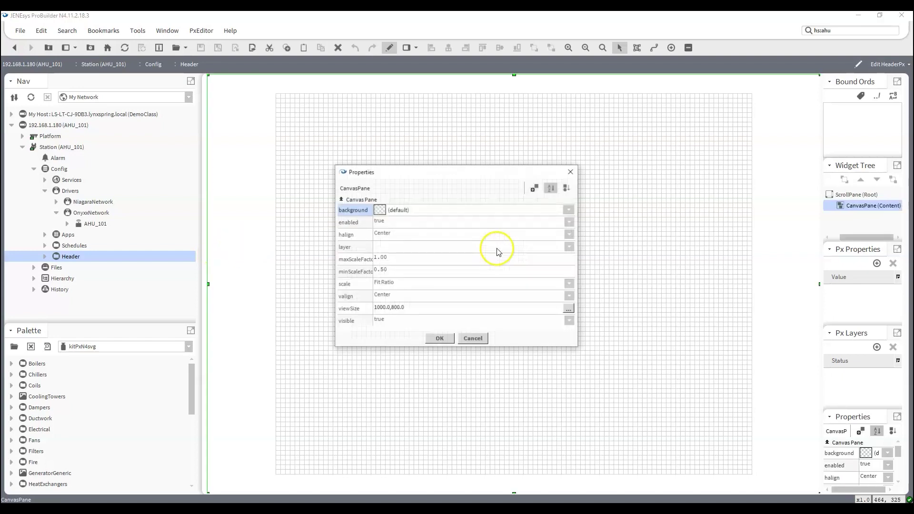
double_click(395, 310)
type("12200")
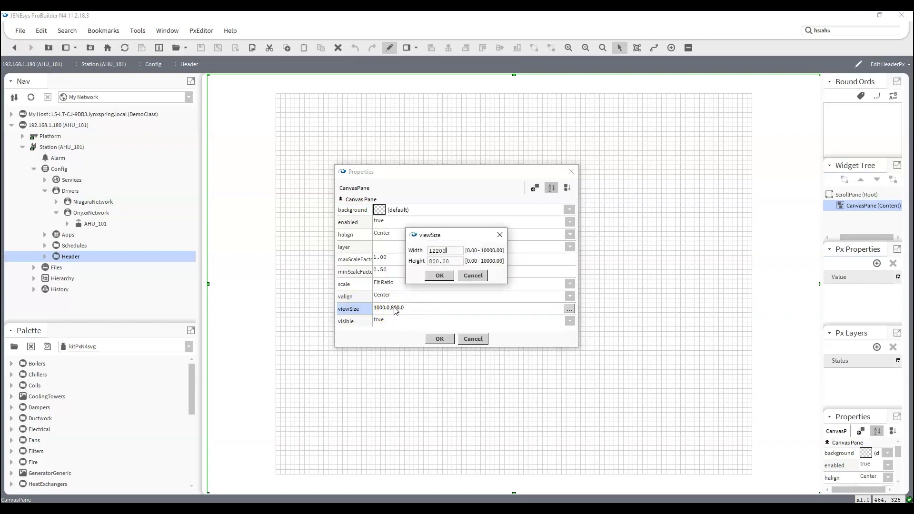
key("BackSpace")
double_click(445, 261)
type("1080")
left_click(440, 276)
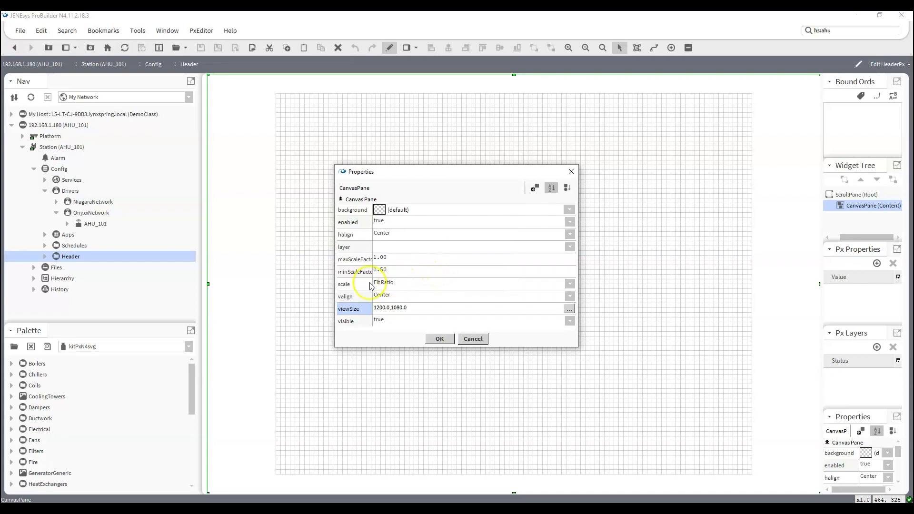
Set the canvas pane's scale to None and apply its property changes.
left_click(430, 285)
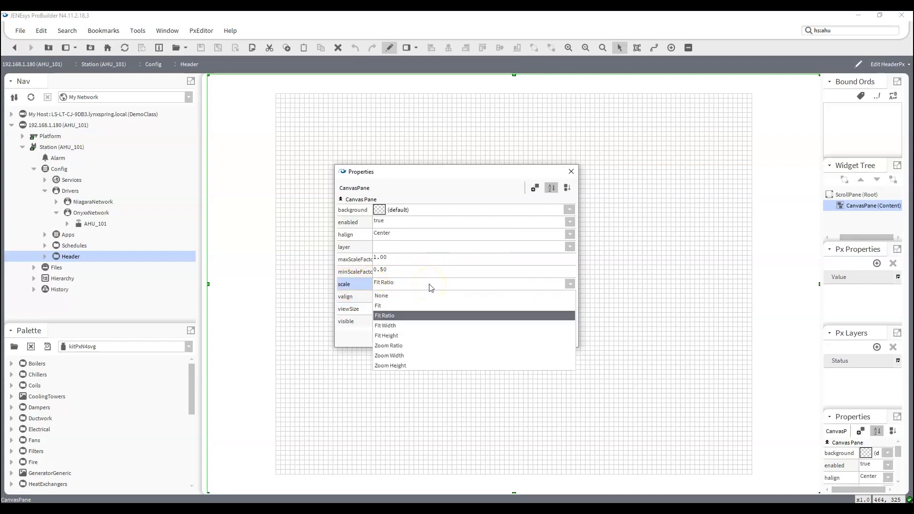
left_click(391, 297)
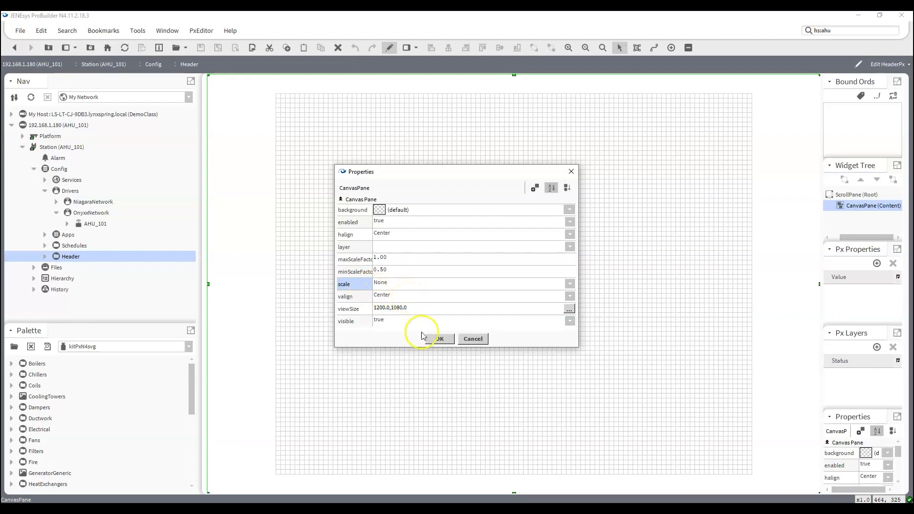
left_click(440, 339)
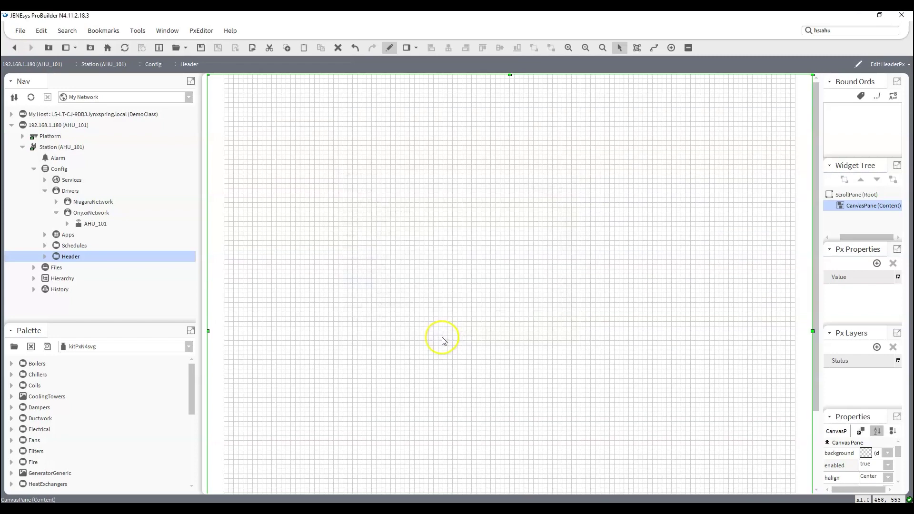
double_click(550, 211)
left_click(442, 209)
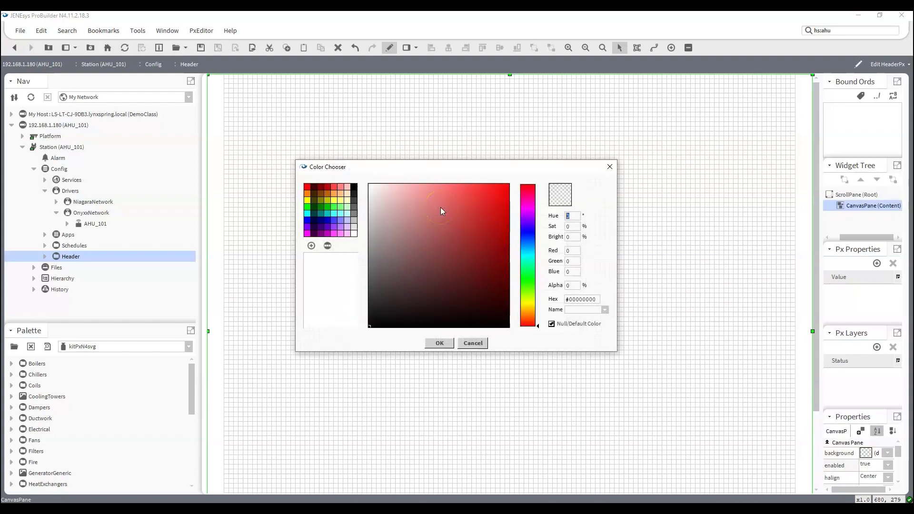
left_click(434, 343)
left_click(434, 343)
left_click(430, 342)
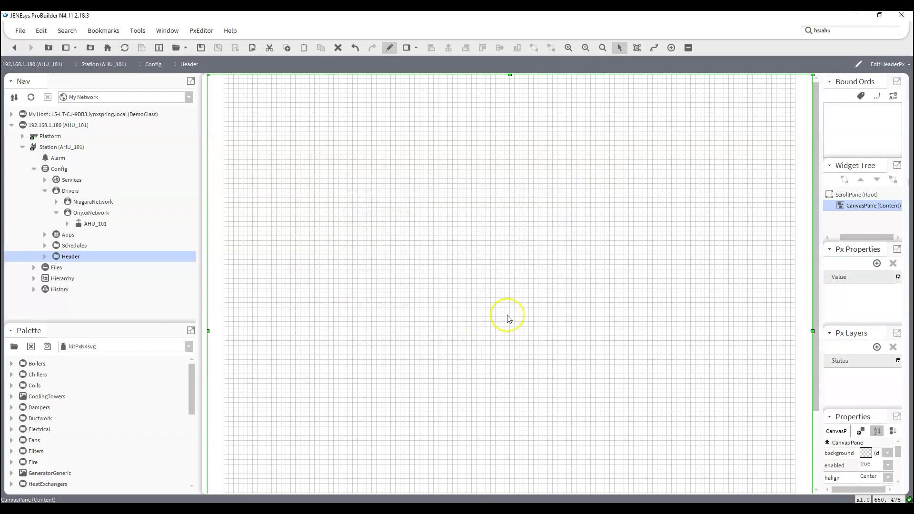
Cut the CanvasPane out of the root ScrollPane in the widget tree.
left_click(852, 206)
left_click(853, 194)
right_click(853, 210)
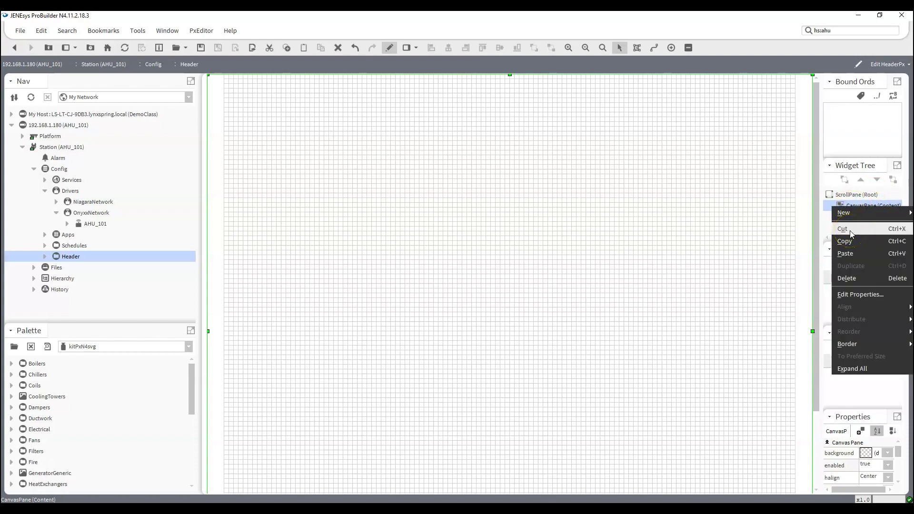
left_click(842, 229)
left_click(857, 206)
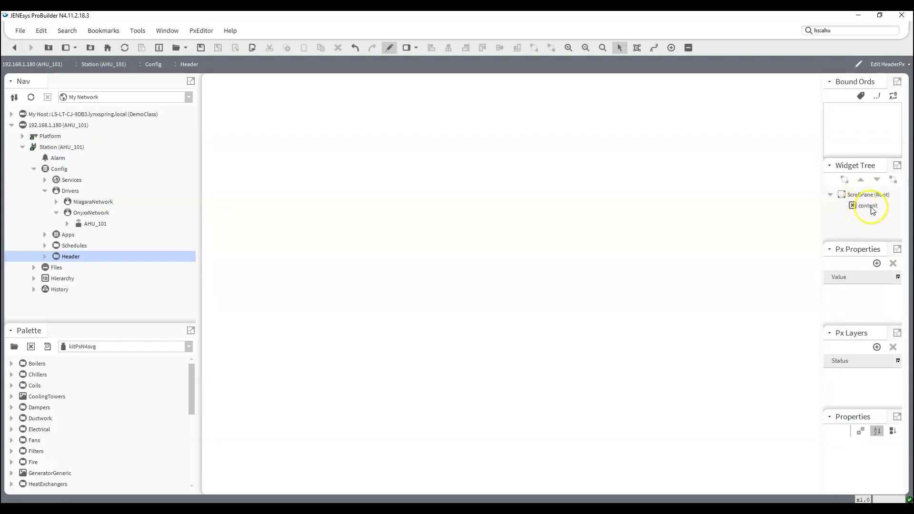
Delete the root ScrollPane and paste the cut CanvasPane in its place as the root.
right_click(853, 197)
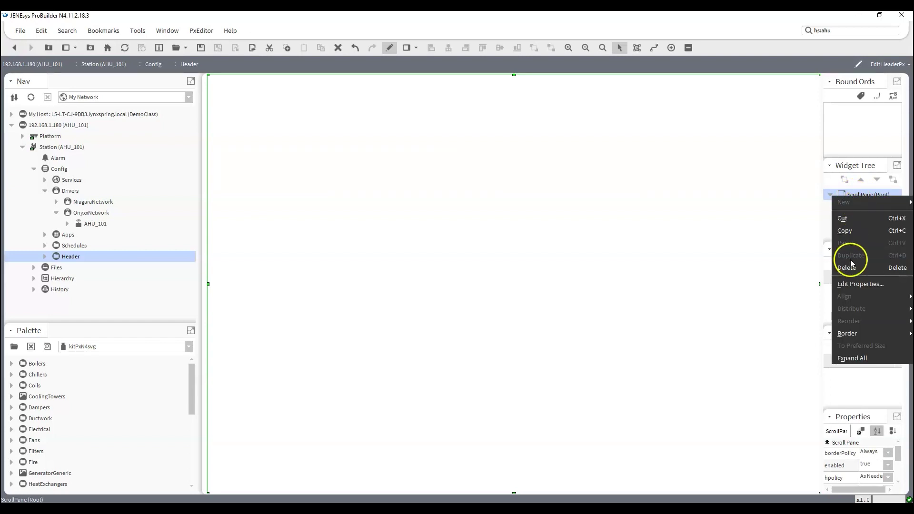
left_click(847, 268)
left_click(853, 196)
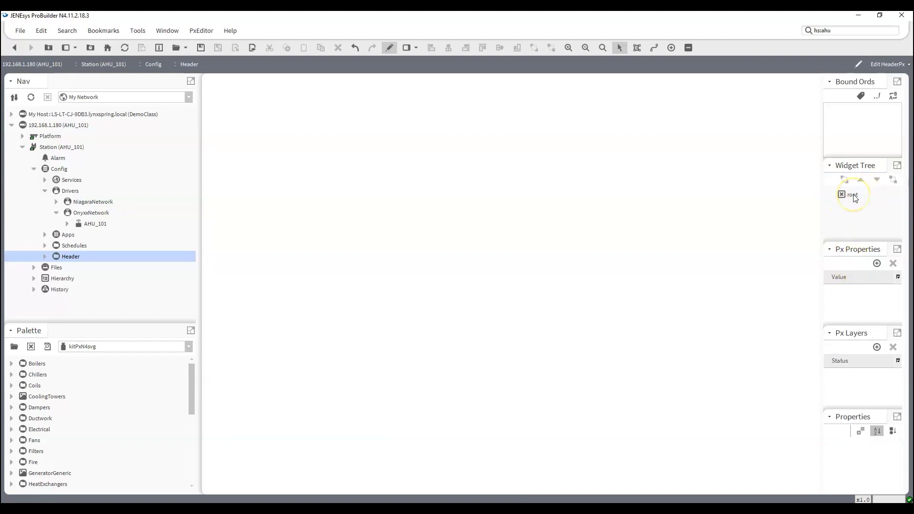
right_click(853, 196)
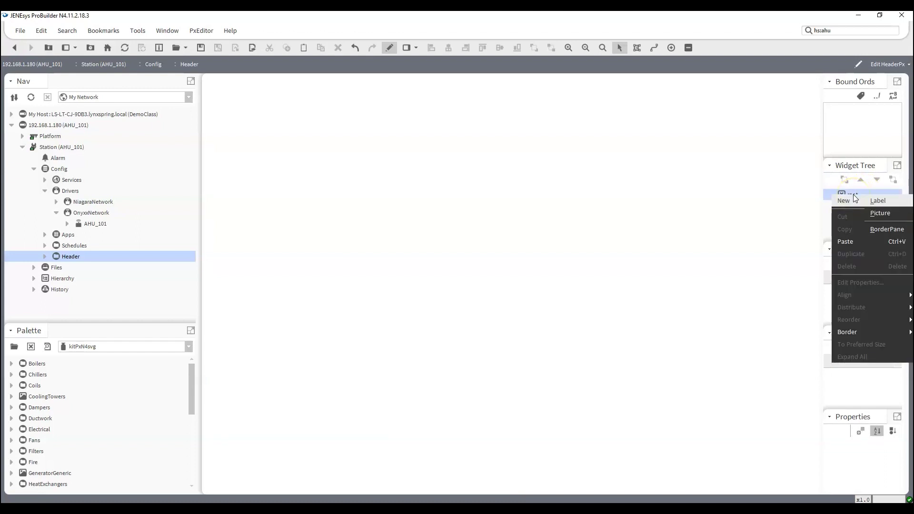
left_click(851, 241)
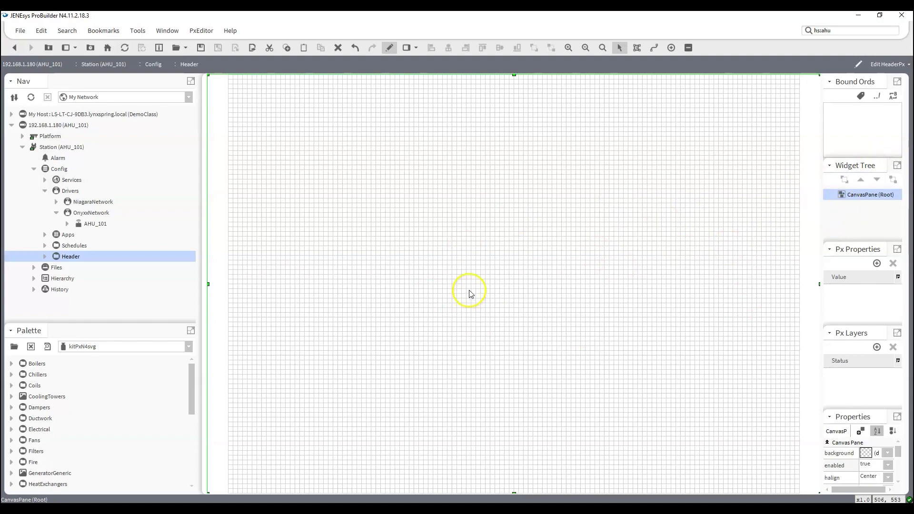
Set the root canvas pane's view height to 100.
double_click(522, 230)
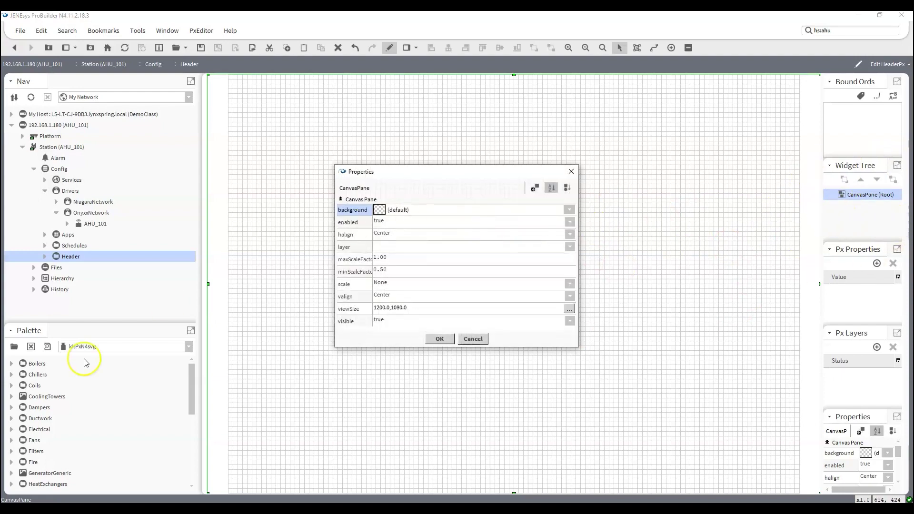
double_click(421, 312)
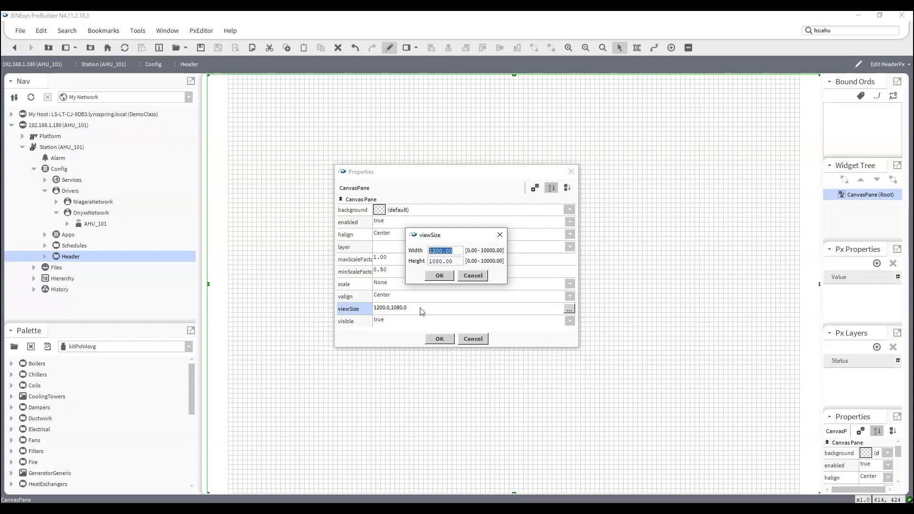
left_click_drag(462, 261, 350, 264)
type("100")
key("Return")
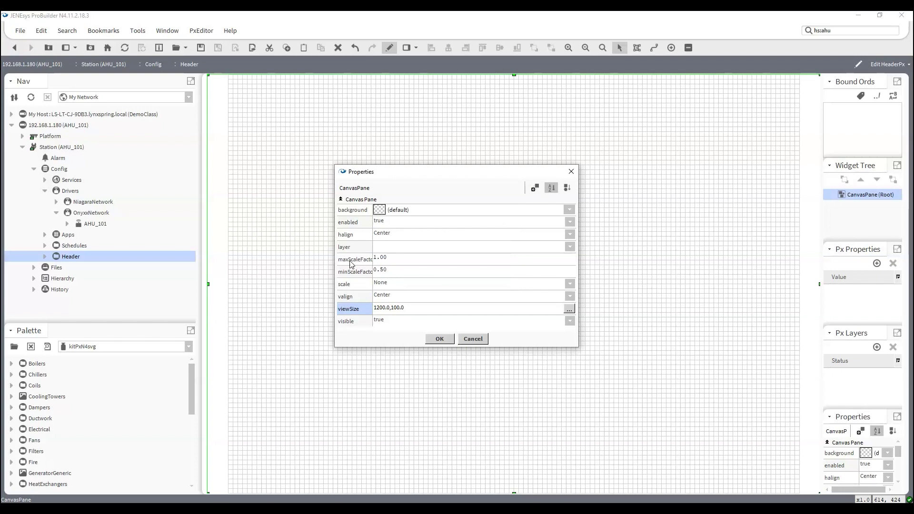
left_click(436, 339)
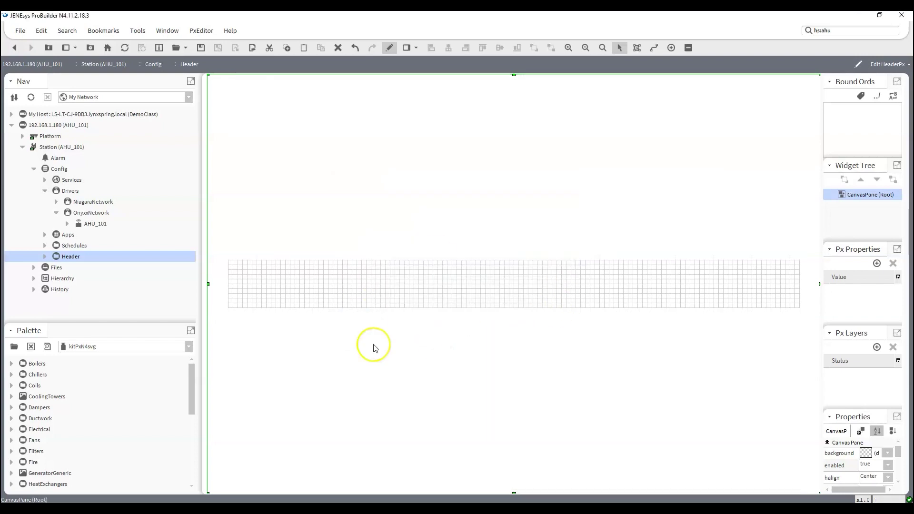
Set the canvas pane's background to the named color lightGoldenrodYellow.
double_click(419, 185)
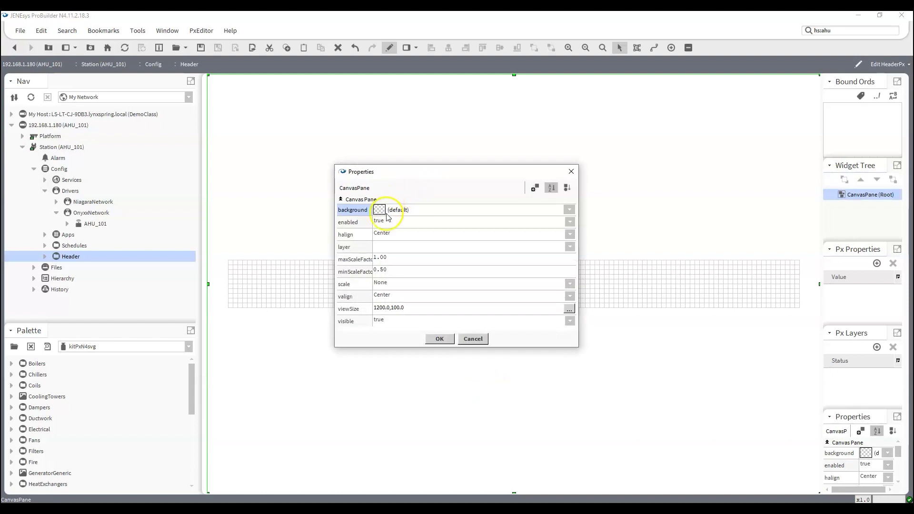
left_click(384, 213)
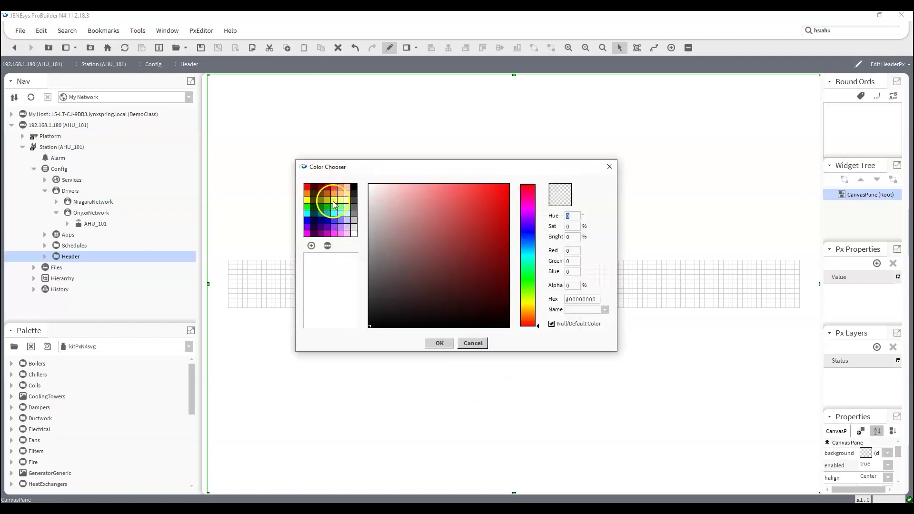
left_click(344, 229)
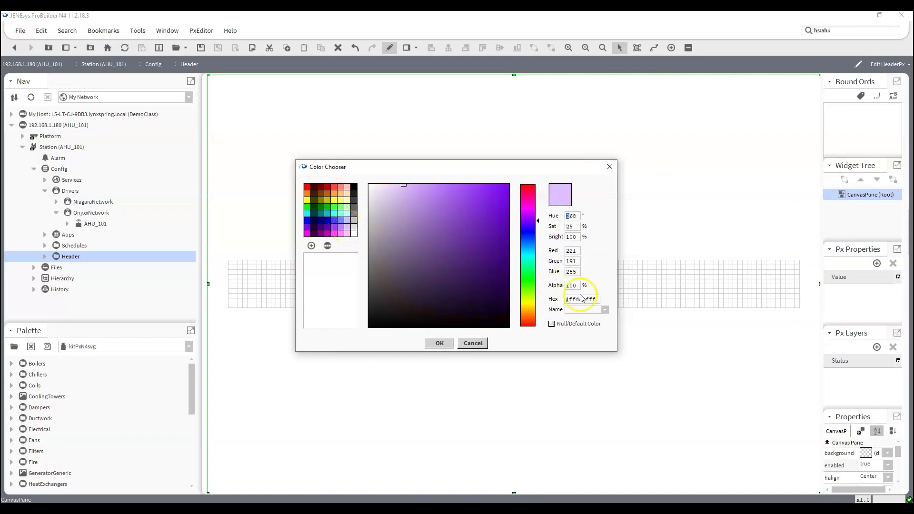
left_click(605, 310)
scroll(595, 386, "down", 4)
scroll(595, 381, "down", 2)
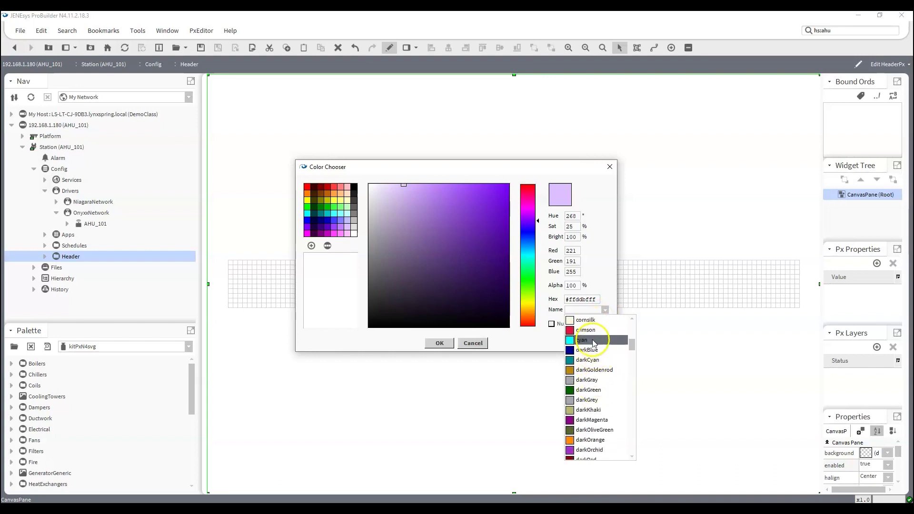
scroll(594, 343, "down", 5)
scroll(587, 391, "down", 7)
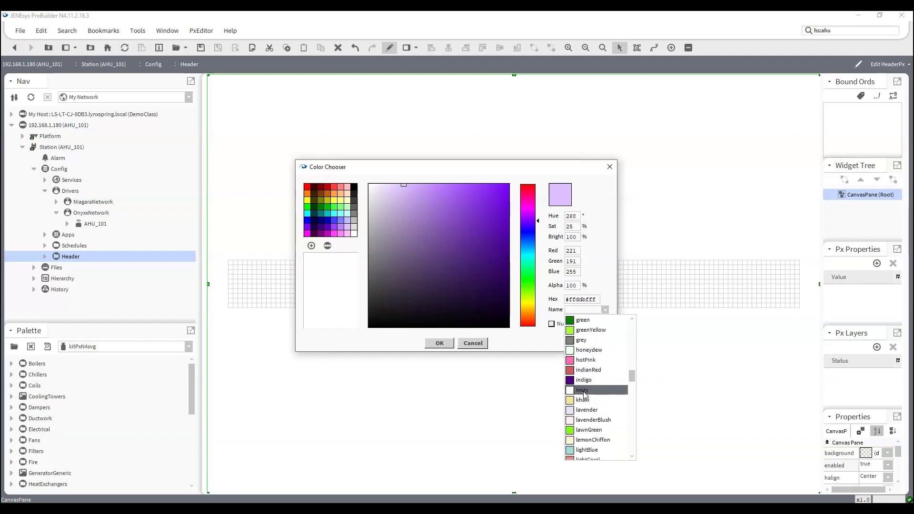
scroll(588, 404, "down", 3)
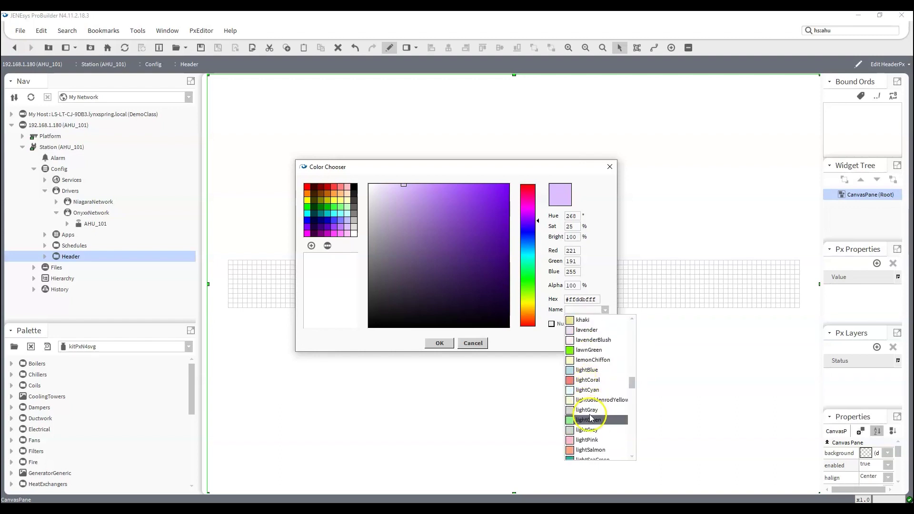
left_click(596, 401)
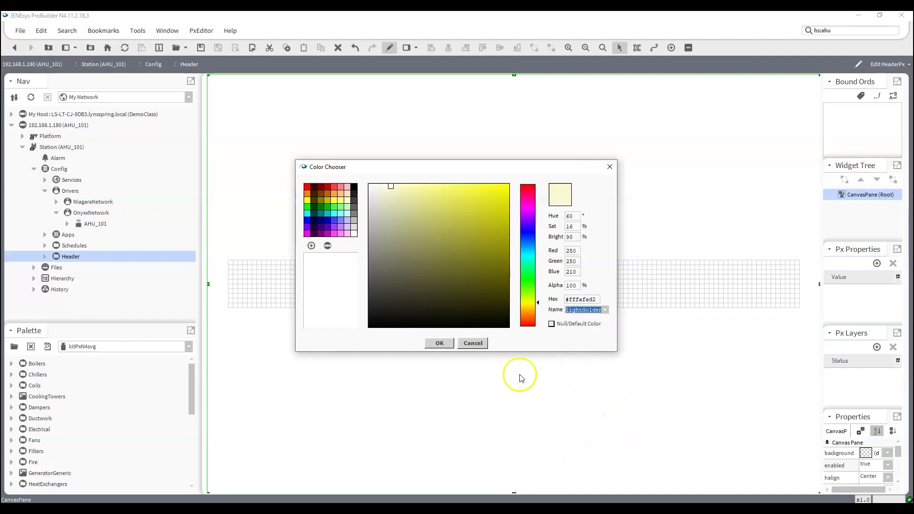
left_click(439, 344)
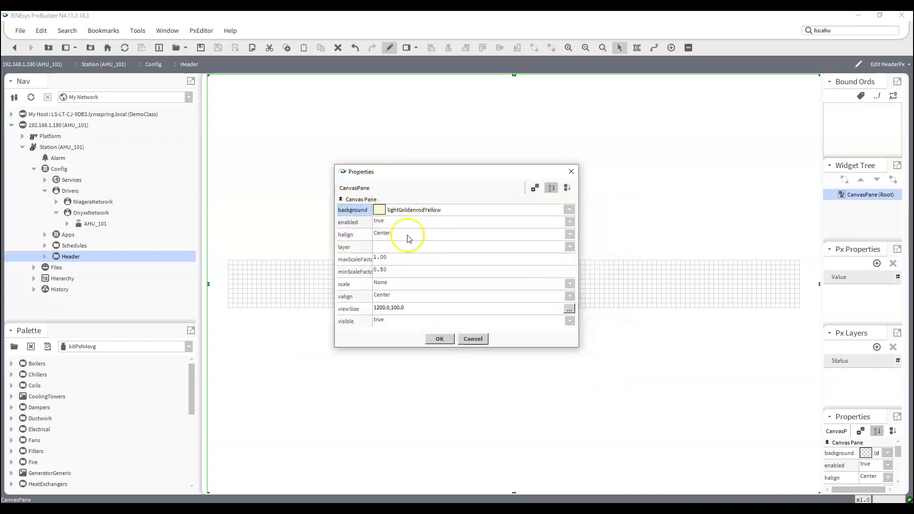
left_click(439, 339)
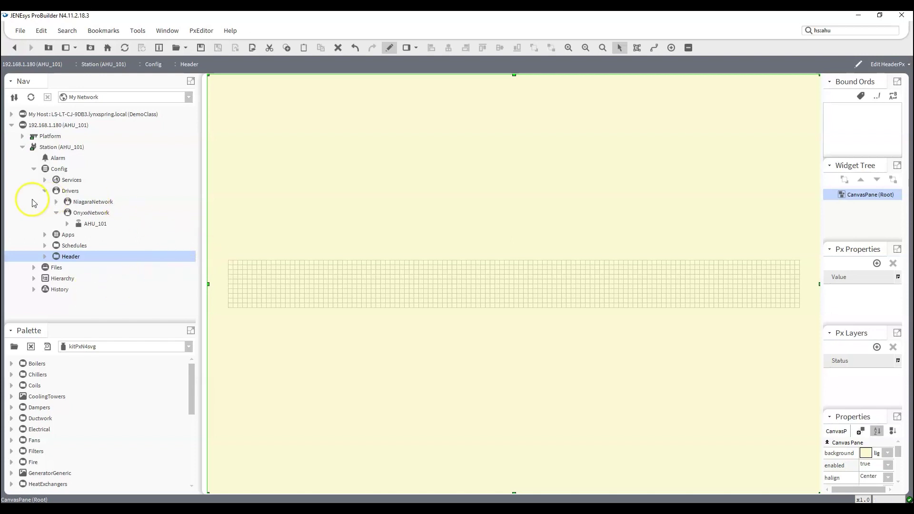
Expand the AHU_101 device's Points and Inputs folders in the navigation tree to reach the sensor points.
left_click(68, 224)
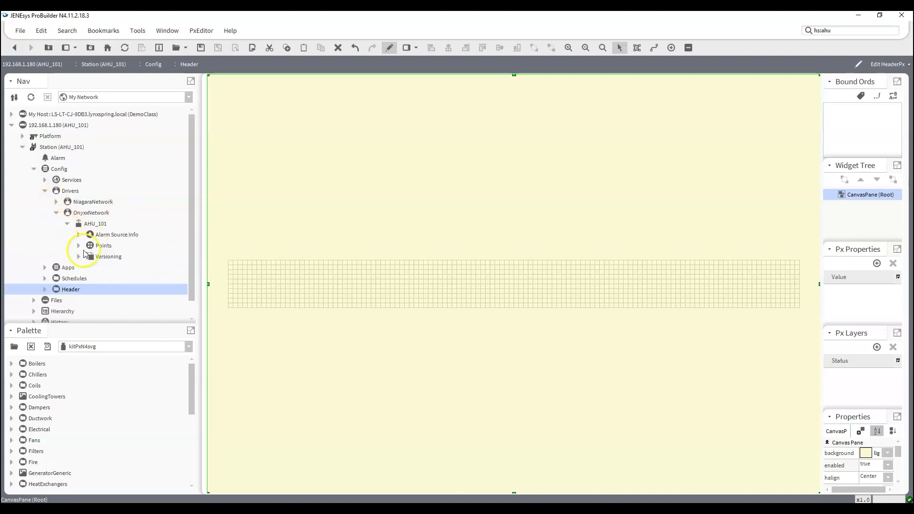
left_click(79, 247)
scroll(82, 236, "down", 3)
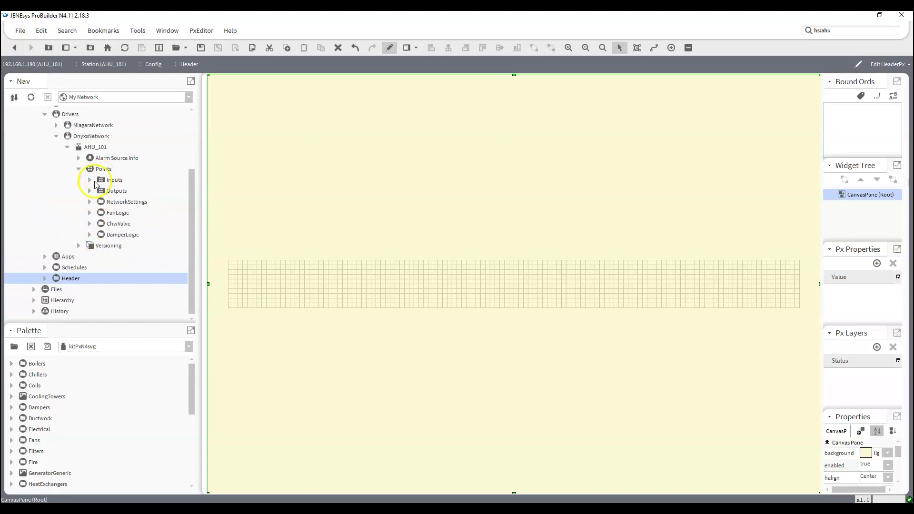
left_click(89, 180)
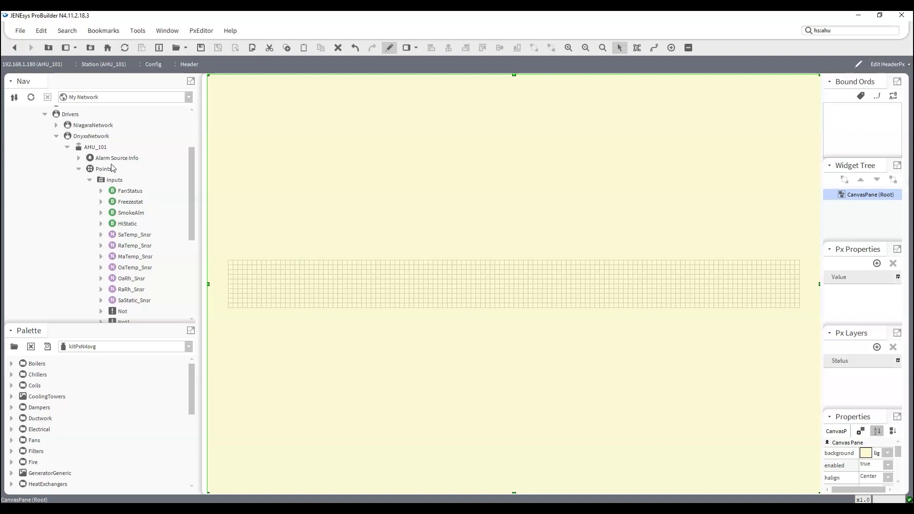
scroll(118, 177, "down", 3)
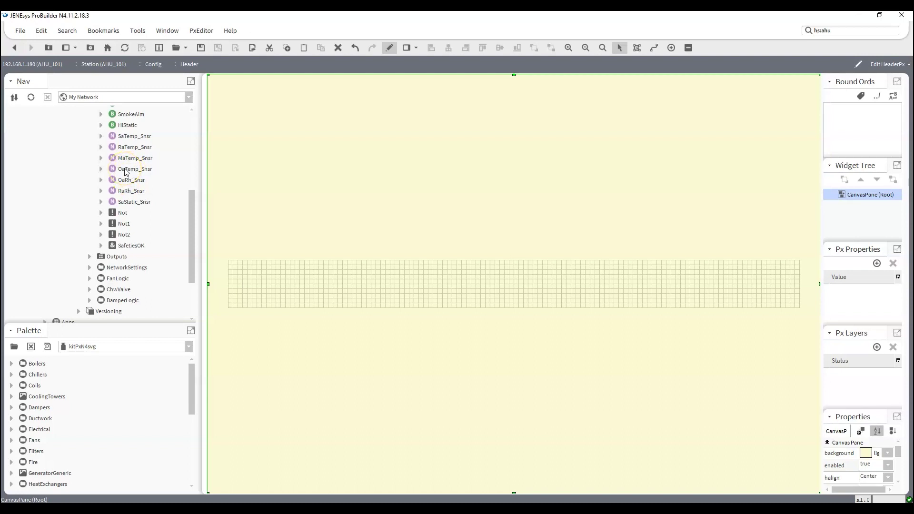
Start a new widget for the OaTemp_Snsr point on the canvas grid and make it a Bound Label.
left_click(126, 172)
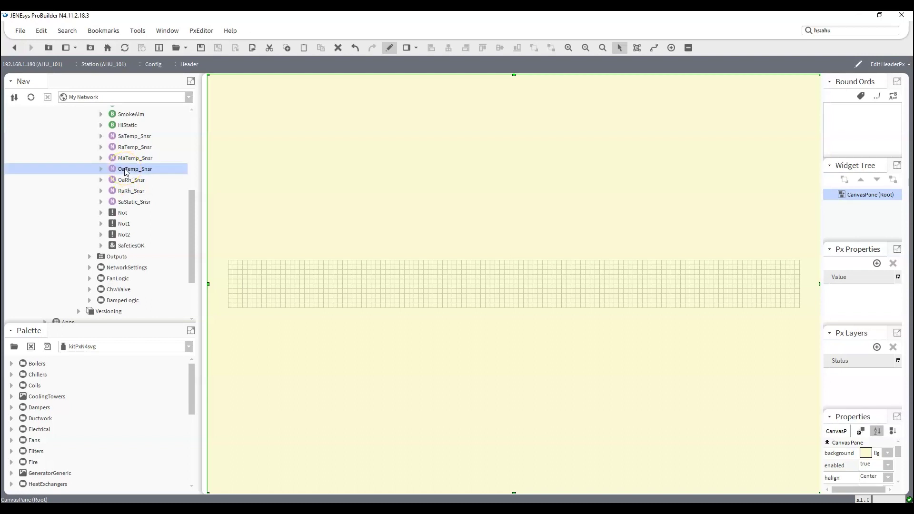
scroll(88, 153, "up", 5)
scroll(68, 199, "down", 2)
scroll(81, 146, "up", 1)
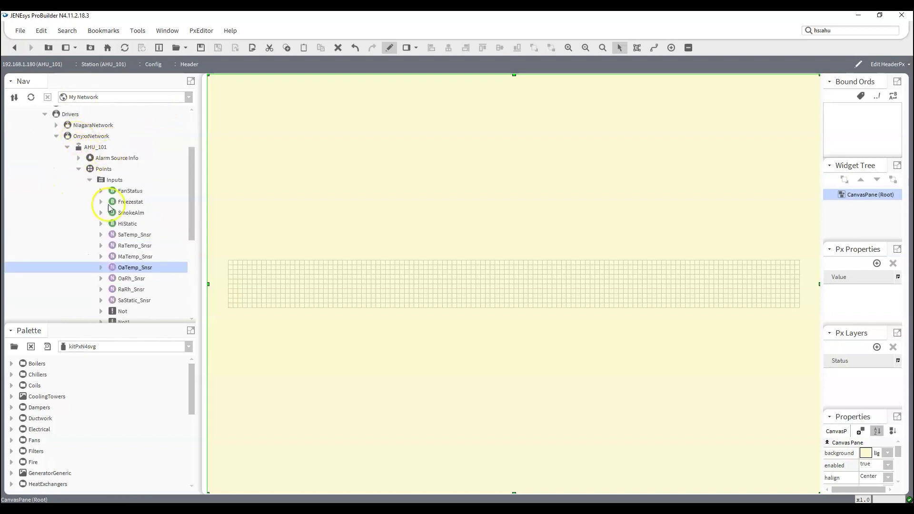
left_click_drag(127, 271, 272, 273)
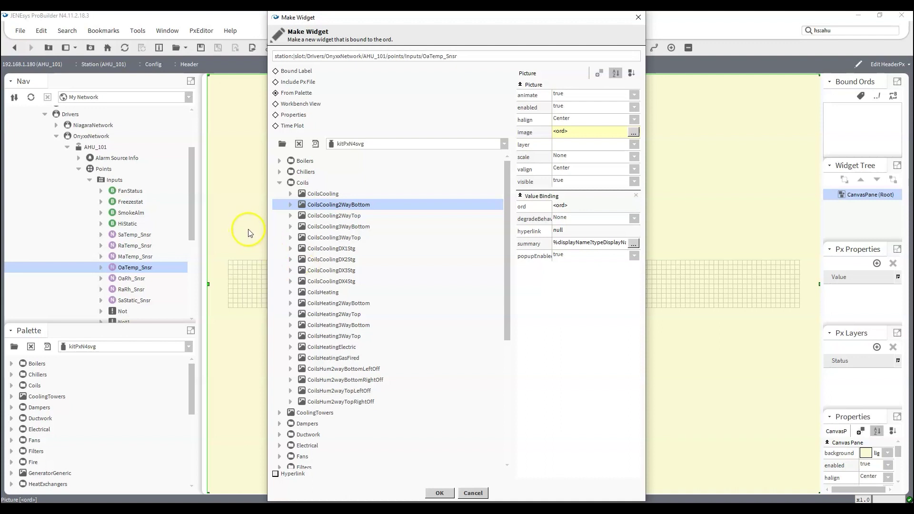
left_click(280, 183)
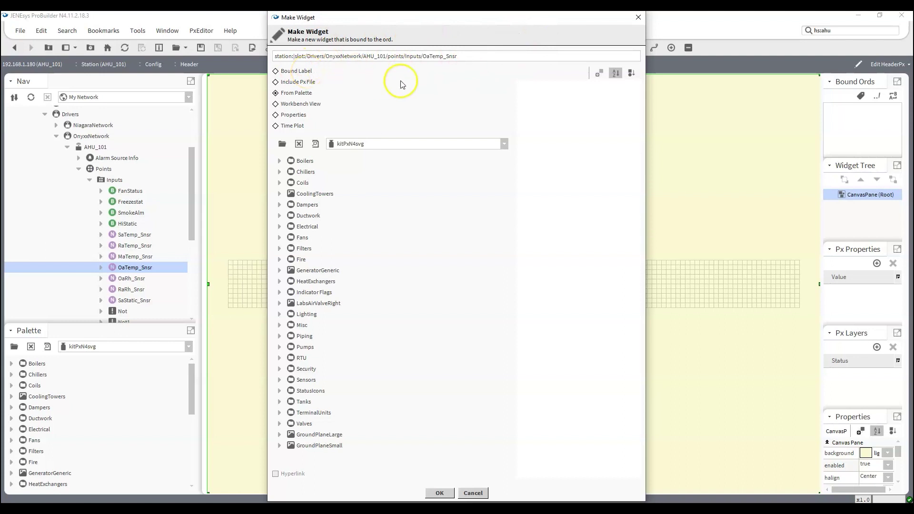
left_click(281, 70)
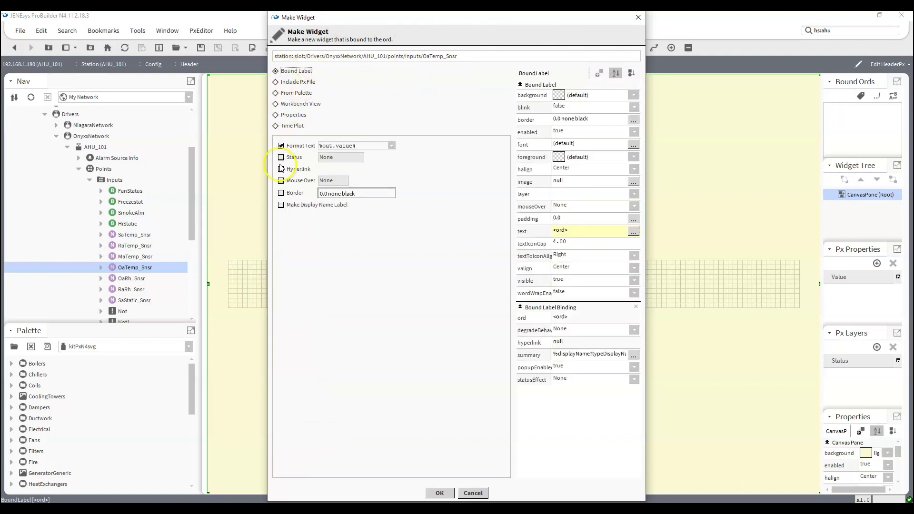
Create the bound label with a display name label and its status effect set to Color.
left_click(281, 206)
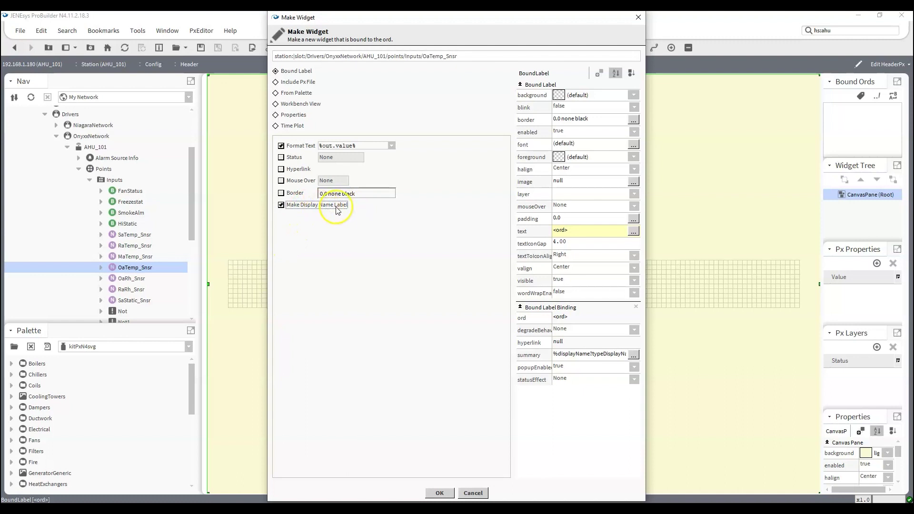
left_click(281, 158)
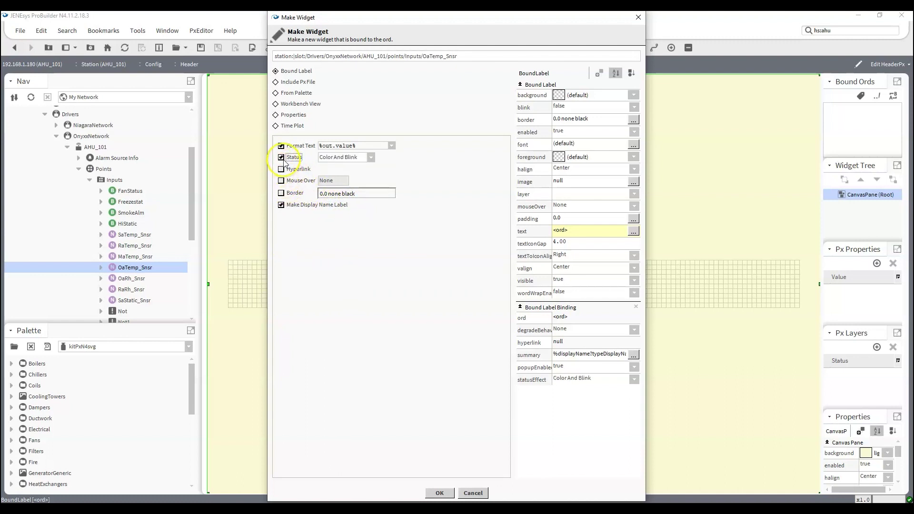
left_click(374, 158)
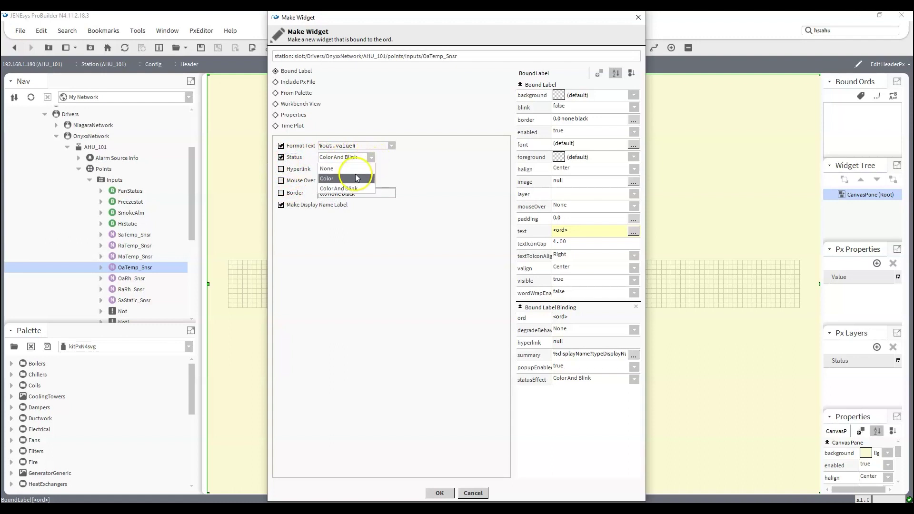
left_click(355, 177)
left_click(371, 158)
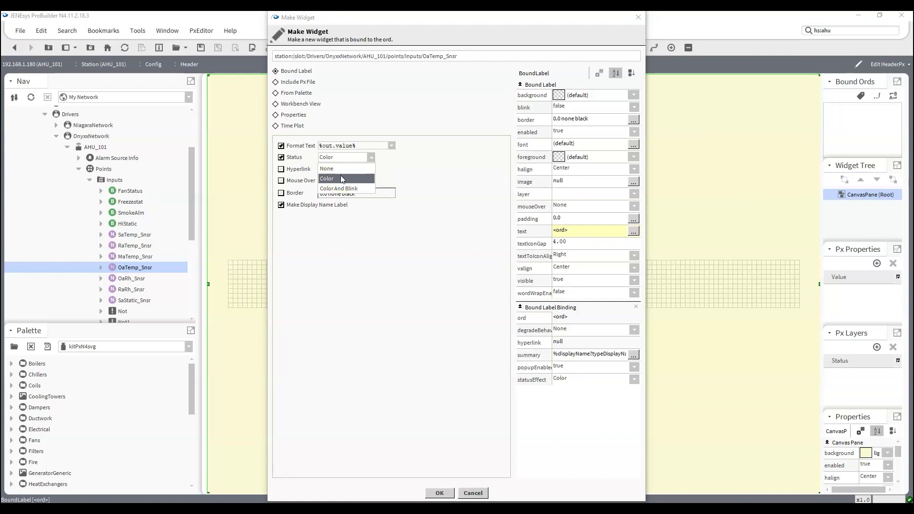
left_click(328, 180)
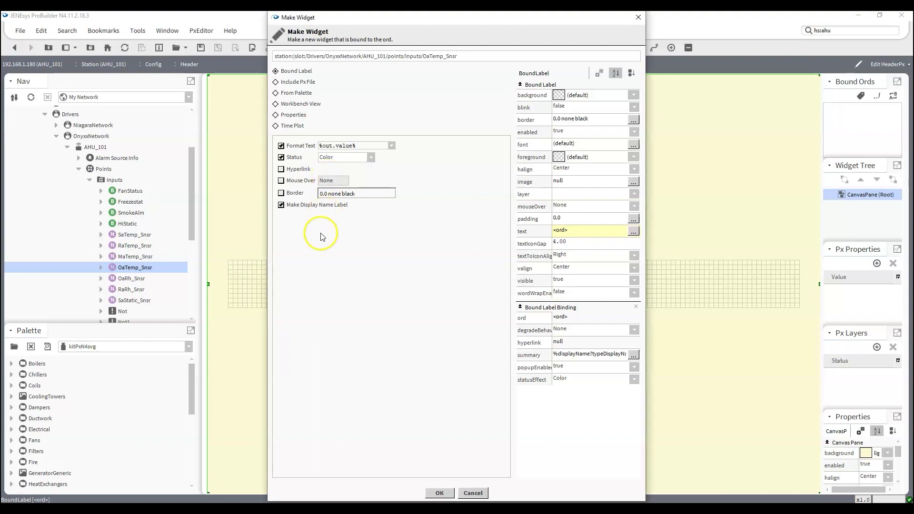
left_click(439, 493)
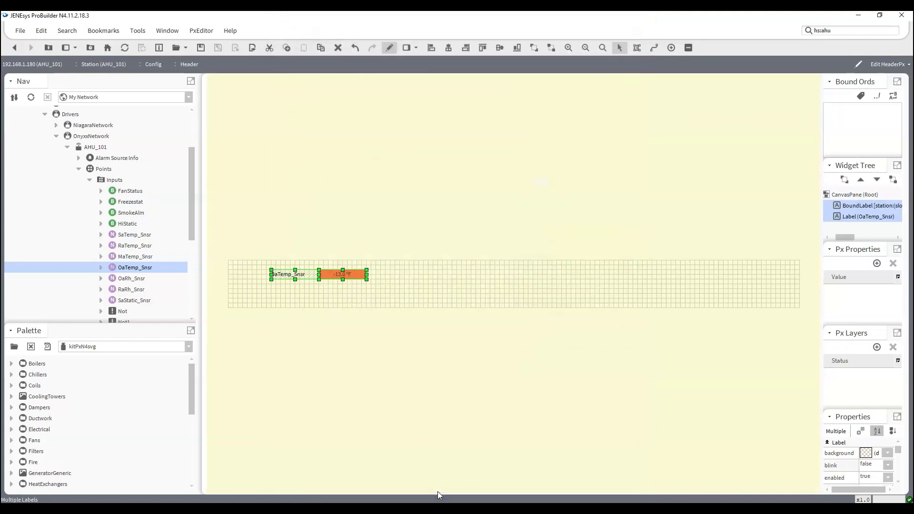
Move the OaTemp_Snsr name label to about 10, 10 on the canvas and its value label directly beneath at about 10, 30.
left_click(408, 275)
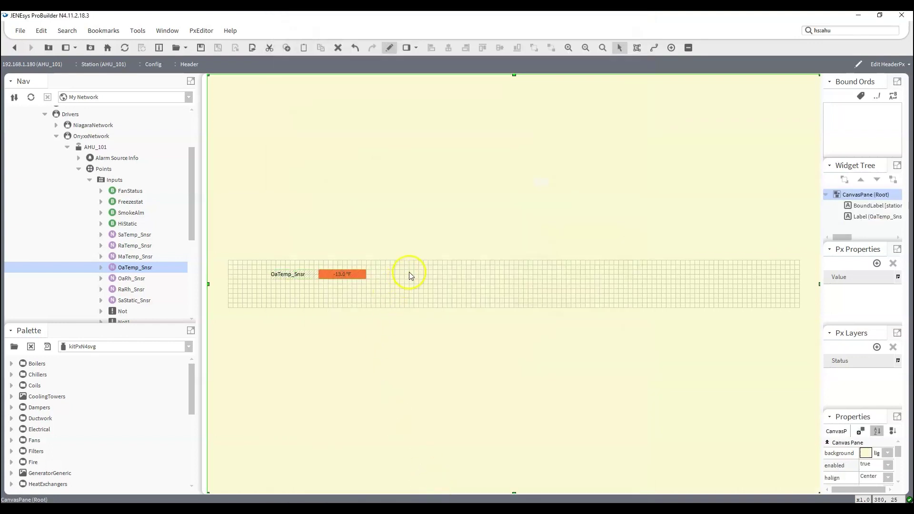
left_click(359, 274)
left_click(310, 290)
left_click(342, 276)
left_click(295, 275)
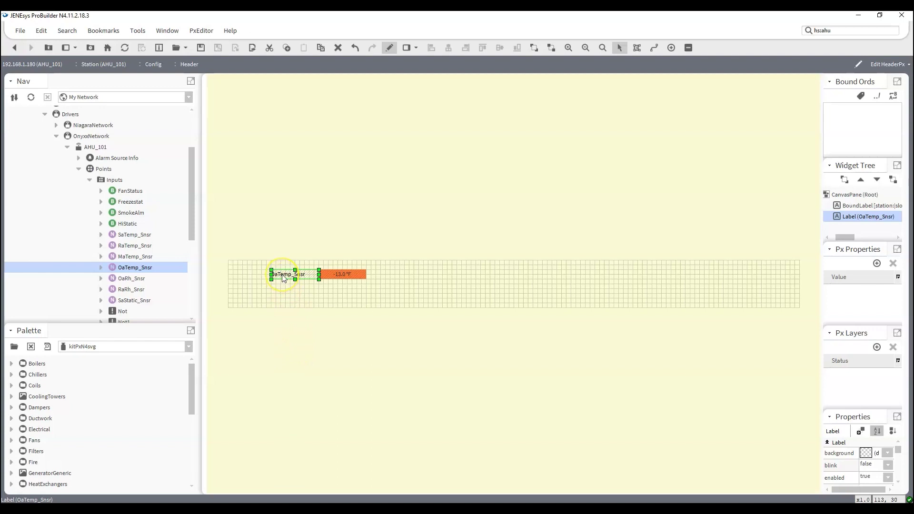
left_click_drag(284, 278, 241, 266)
left_click(343, 275)
left_click_drag(344, 275, 262, 278)
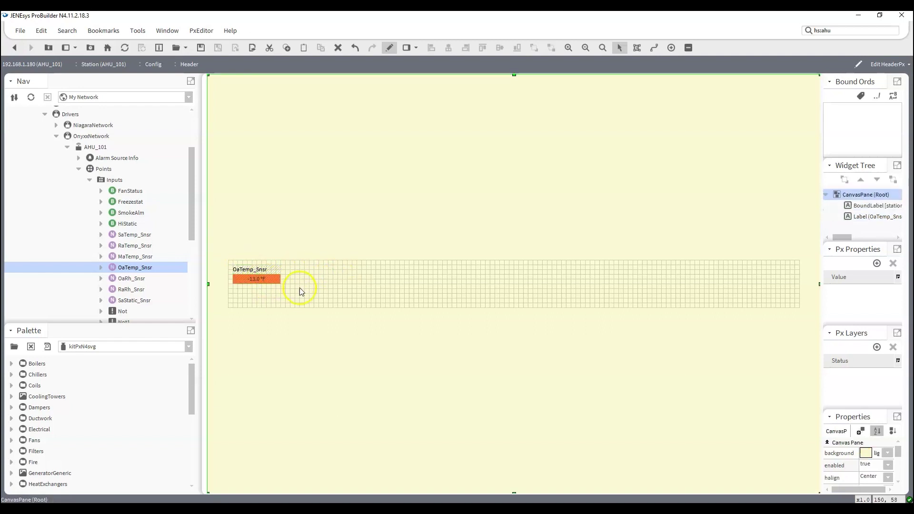
Examine the properties of the OaTemp_Snsr name label and of the bound value label.
left_click(257, 270)
double_click(256, 270)
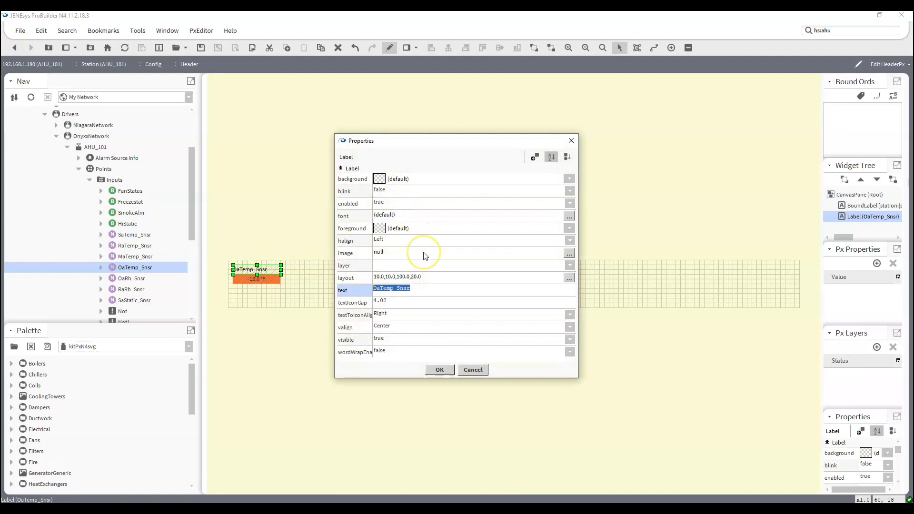
left_click(472, 371)
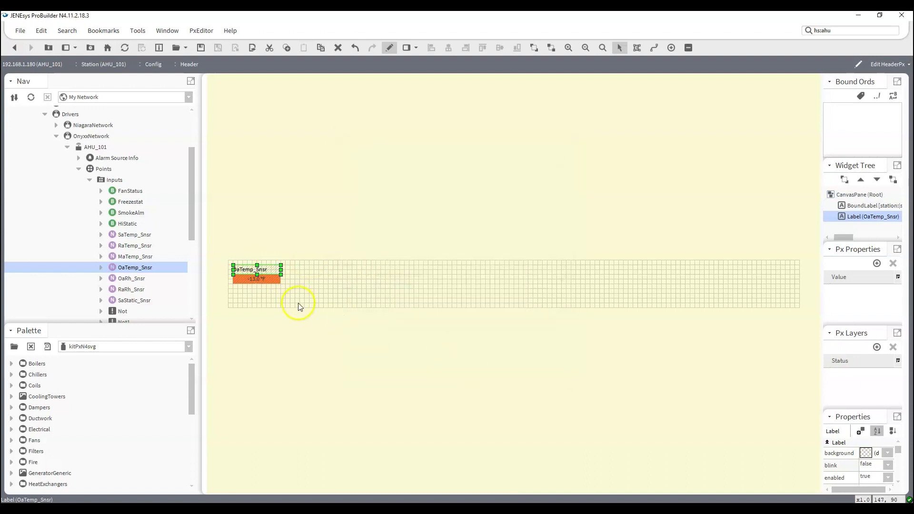
left_click(273, 280)
left_click(272, 265)
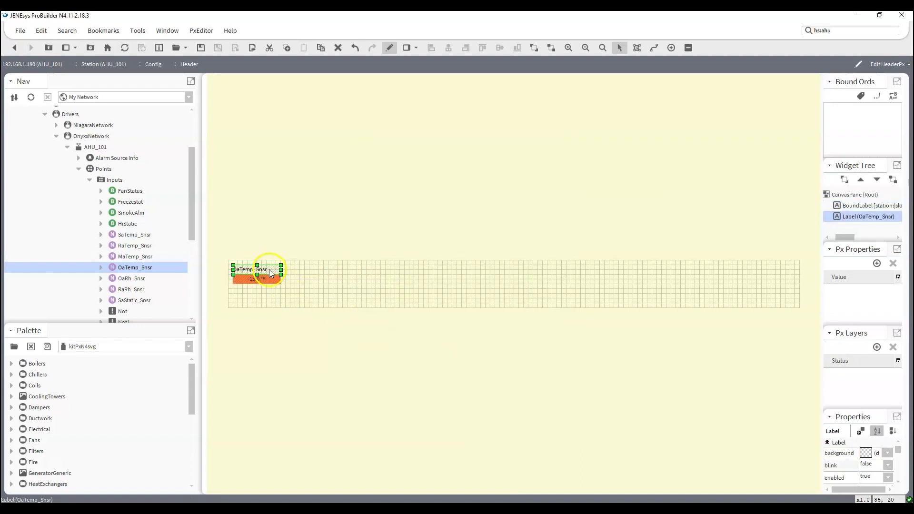
double_click(263, 280)
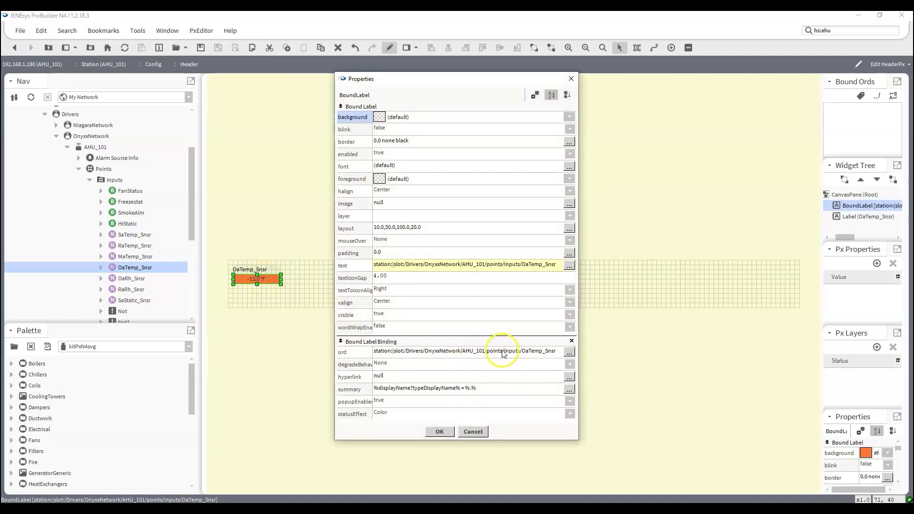
left_click(442, 433)
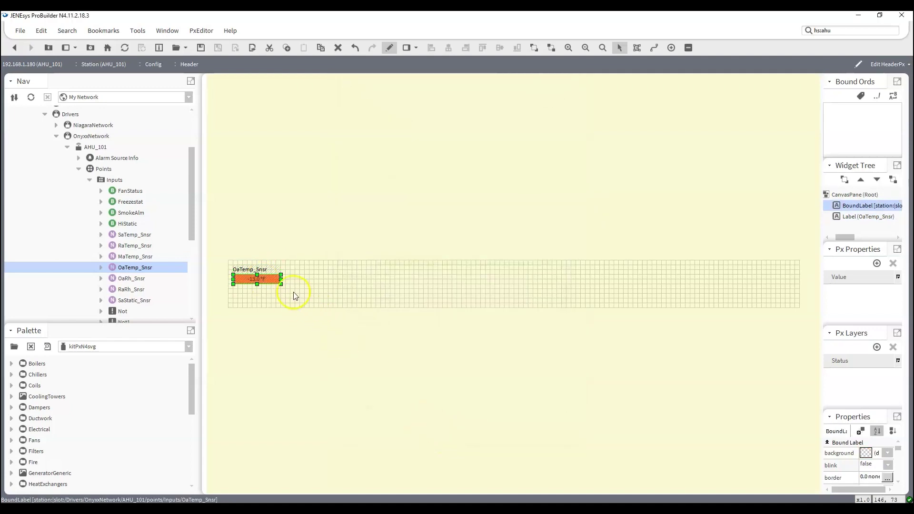
Change the OaTemp_Snsr name label's text to "OA Temp" with a white foreground on a black background.
double_click(274, 268)
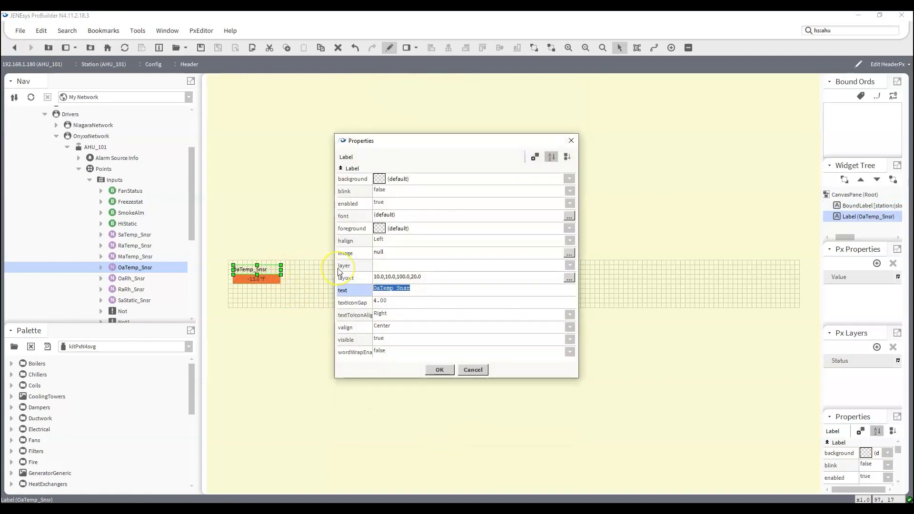
type("Out")
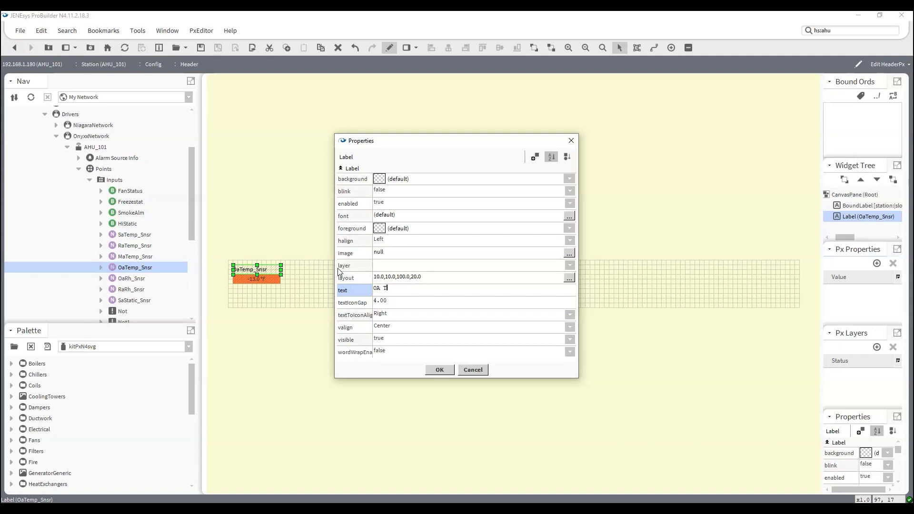
left_click(379, 179)
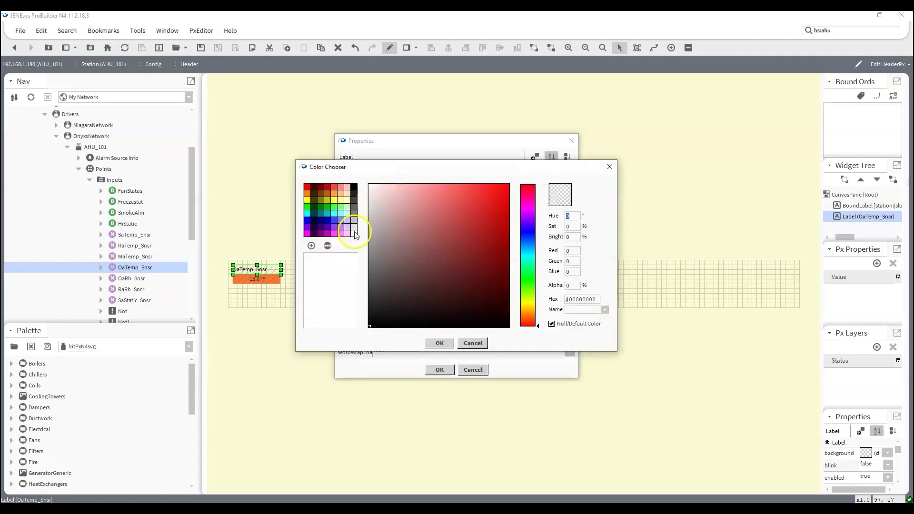
left_click(354, 187)
left_click(438, 344)
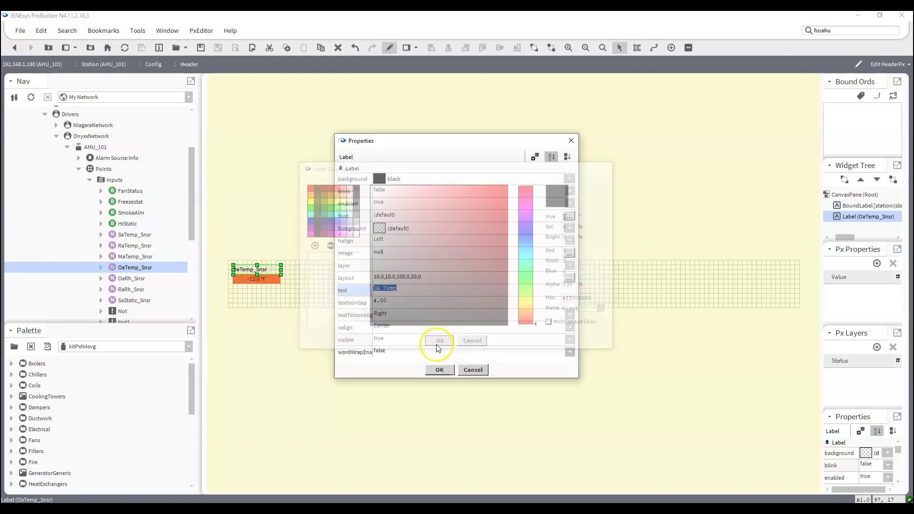
left_click(379, 229)
left_click(354, 233)
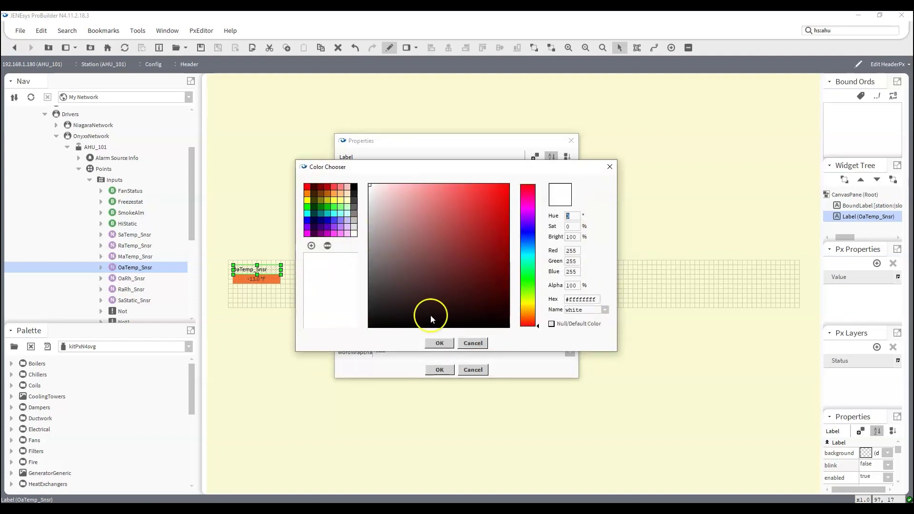
left_click(439, 344)
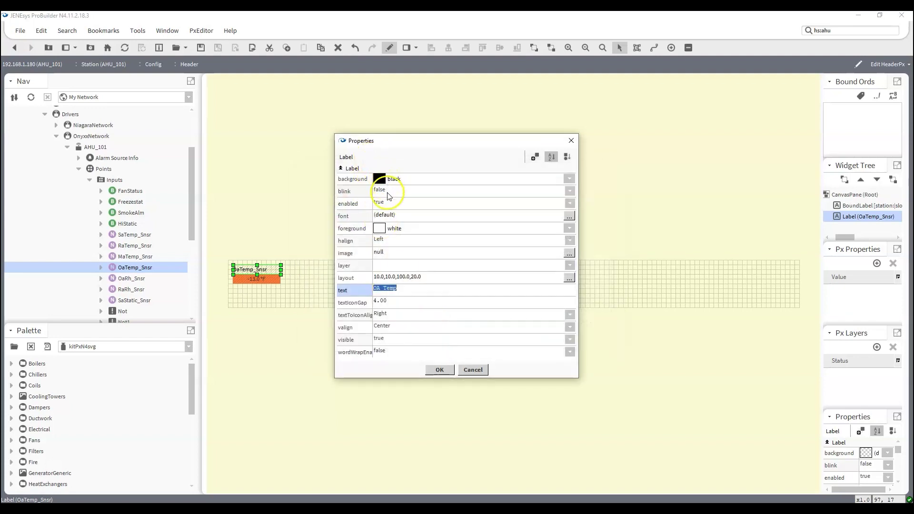
Set the OA Temp label's font to bold 12 pt Arial.
left_click(398, 217)
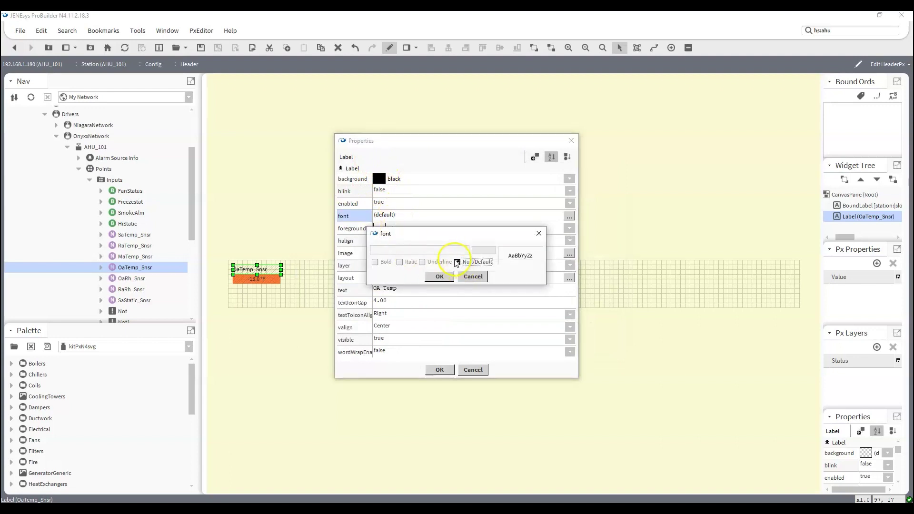
left_click(375, 262)
left_click(466, 250)
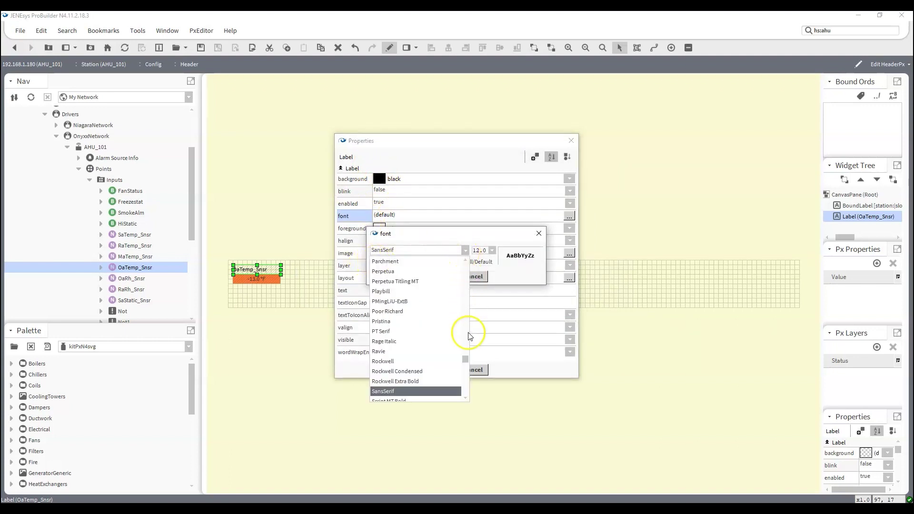
left_click_drag(470, 362, 459, 249)
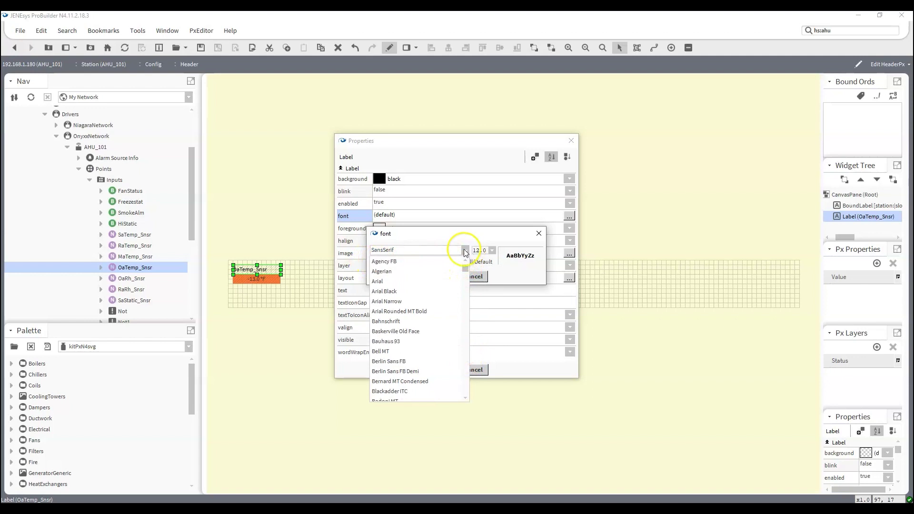
left_click(398, 282)
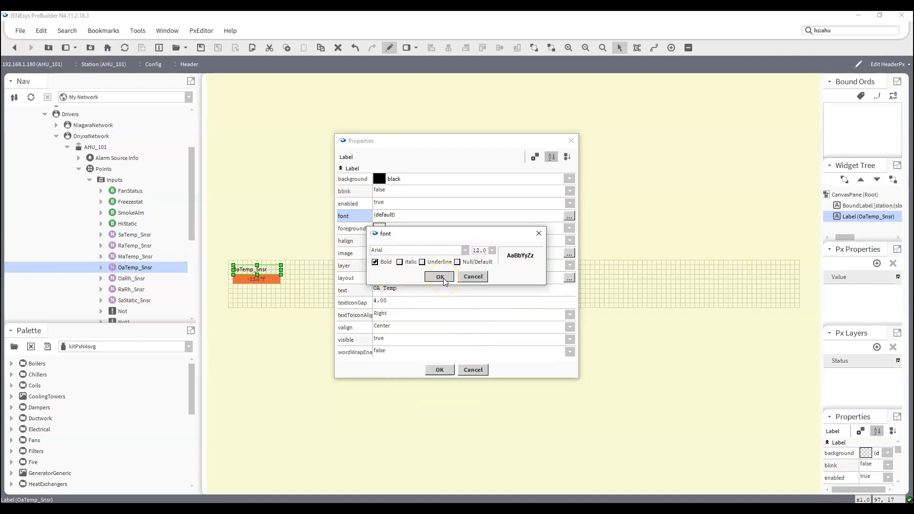
left_click(440, 277)
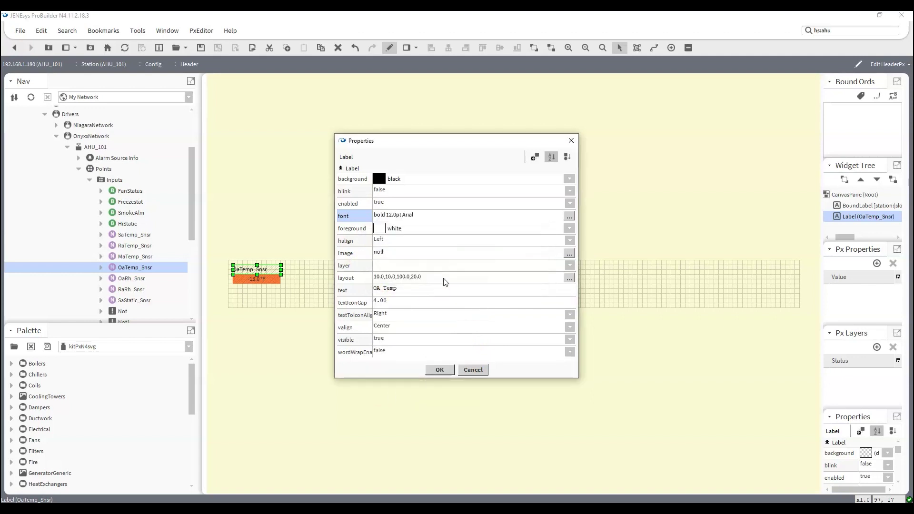
Set the OA Temp label's horizontal alignment to Center and apply the property changes.
left_click(412, 241)
left_click(408, 262)
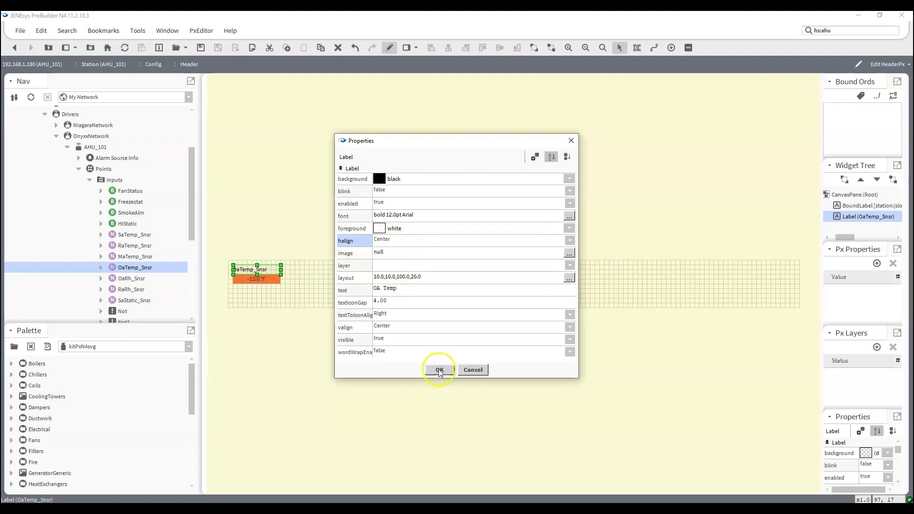
left_click(440, 370)
left_click(358, 288)
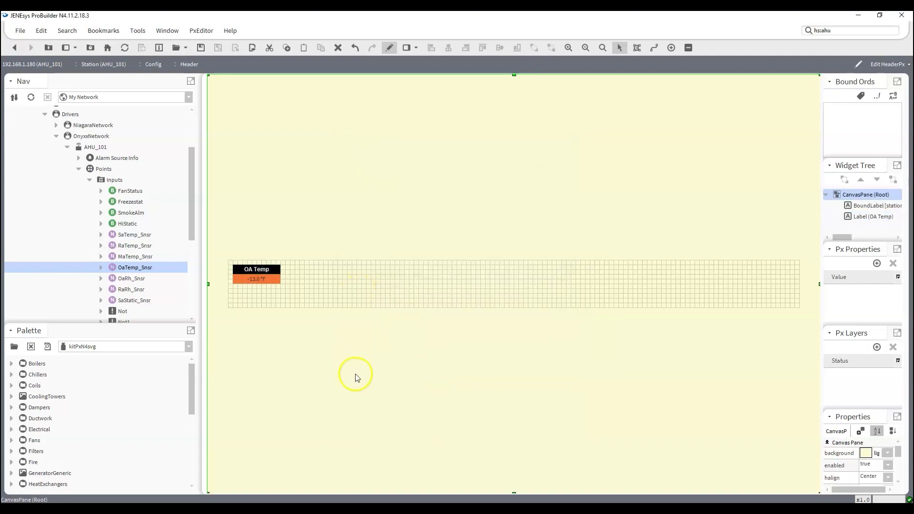
Nudge the OA Temp label and its value label together slightly up and left on the grid.
left_click_drag(226, 263, 296, 289)
key("Up")
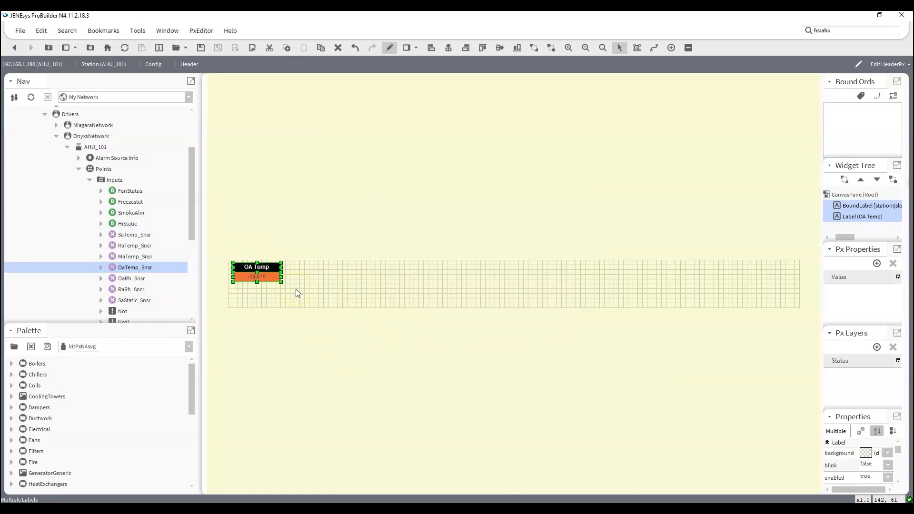
key("Left")
left_click(295, 290)
left_click(270, 209)
Add a border to both the OA Temp label and its value label.
left_click_drag(219, 251, 316, 290)
right_click(259, 270)
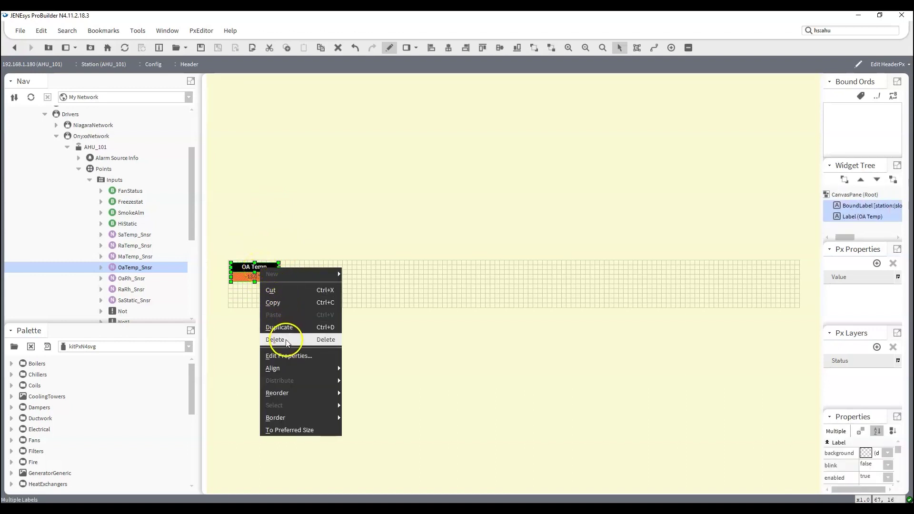
mouse_move(288, 419)
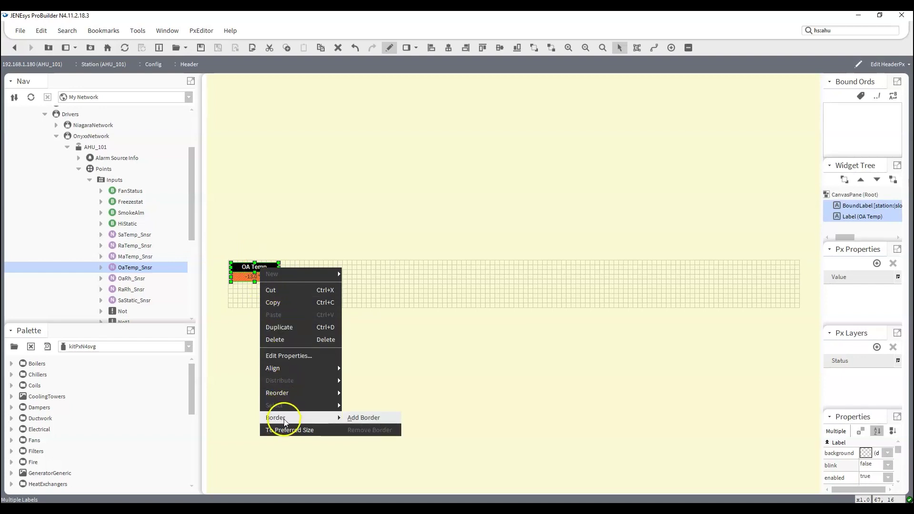
left_click(358, 418)
left_click(364, 290)
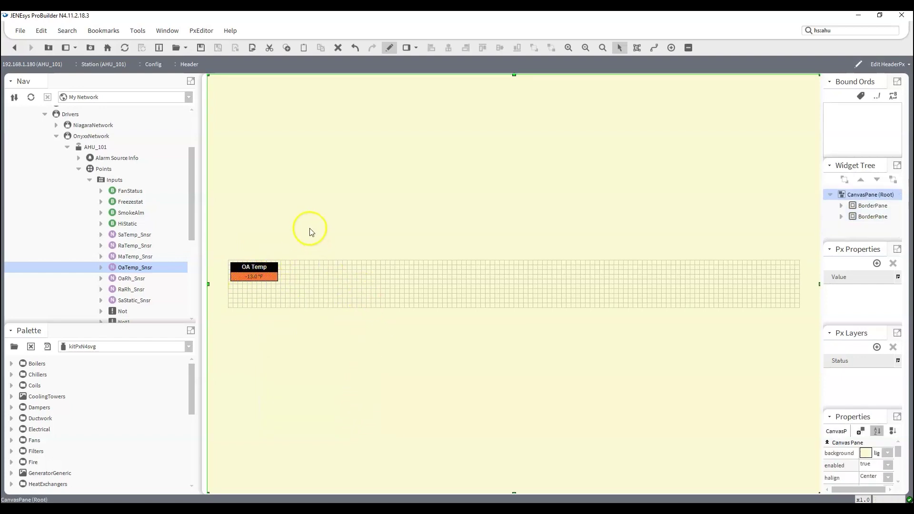
Examine the OA Temp label's border options and its border pane in the widget tree, widening the side pane for readability.
right_click(265, 265)
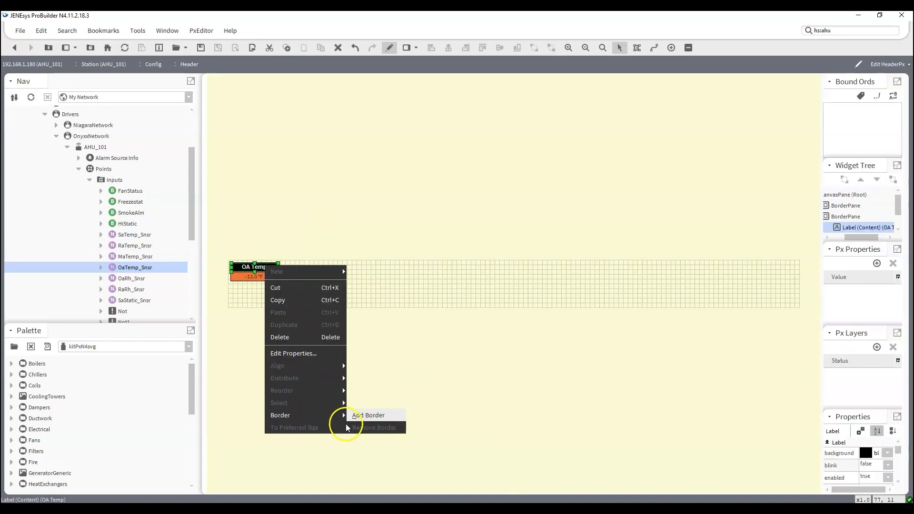
left_click(378, 382)
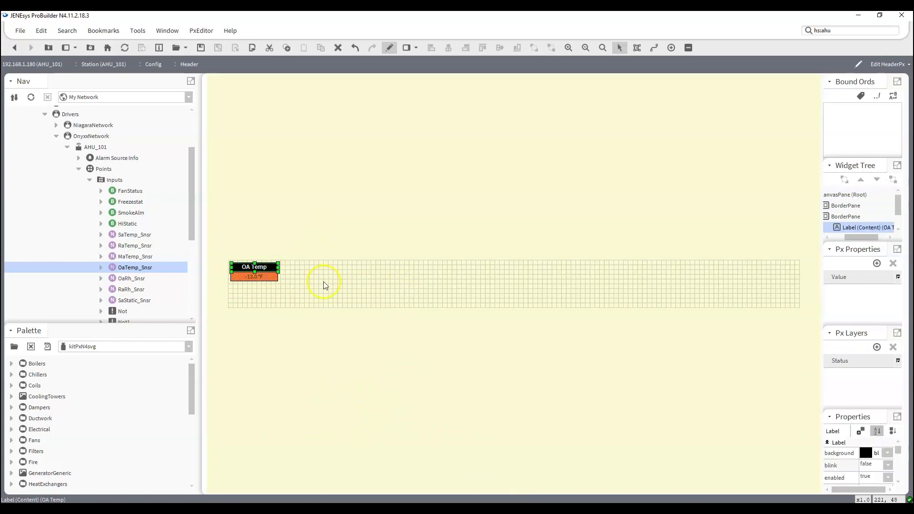
right_click(848, 216)
mouse_move(859, 353)
left_click(747, 306)
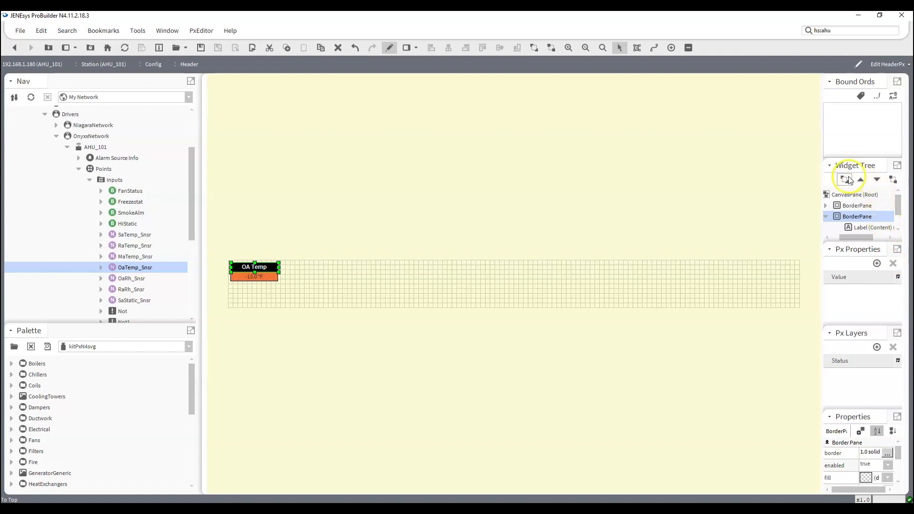
left_click_drag(821, 185, 770, 191)
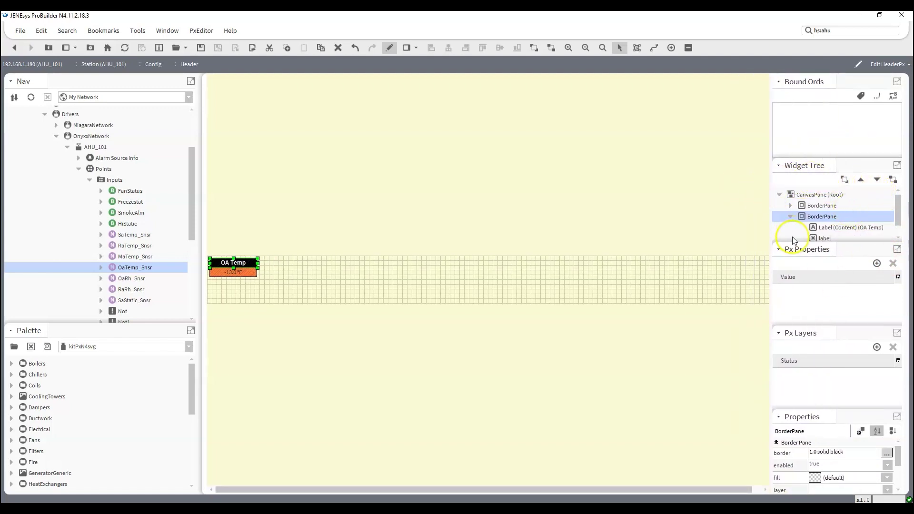
left_click(415, 223)
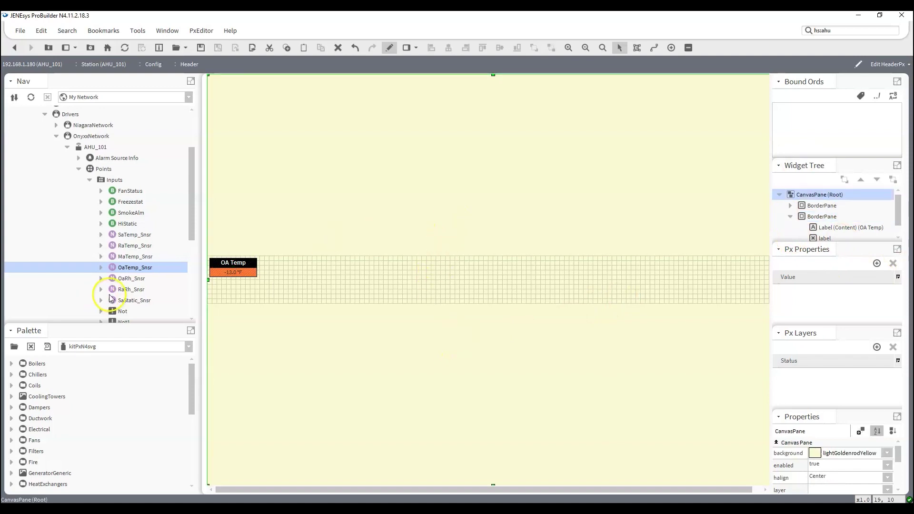
Add a bound label with a display name label for the OaRh_Snsr point, and change the name text to "OA Humidity".
left_click_drag(125, 280, 290, 284)
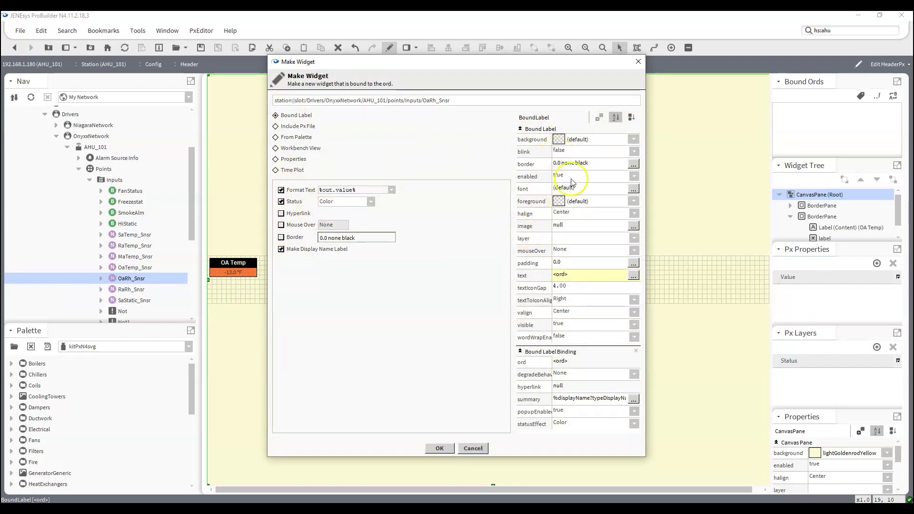
left_click(438, 448)
double_click(327, 291)
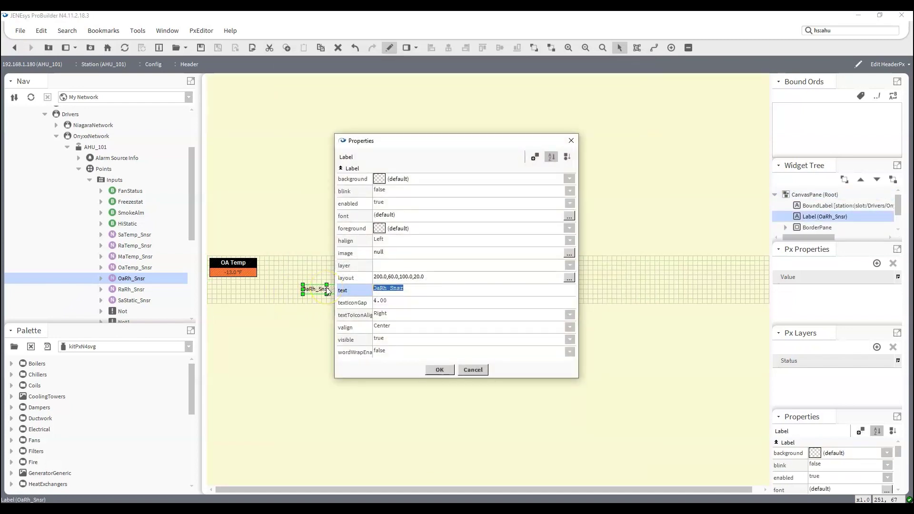
type("OPA")
Give the OA Humidity name label a black background and a white foreground.
left_click(379, 179)
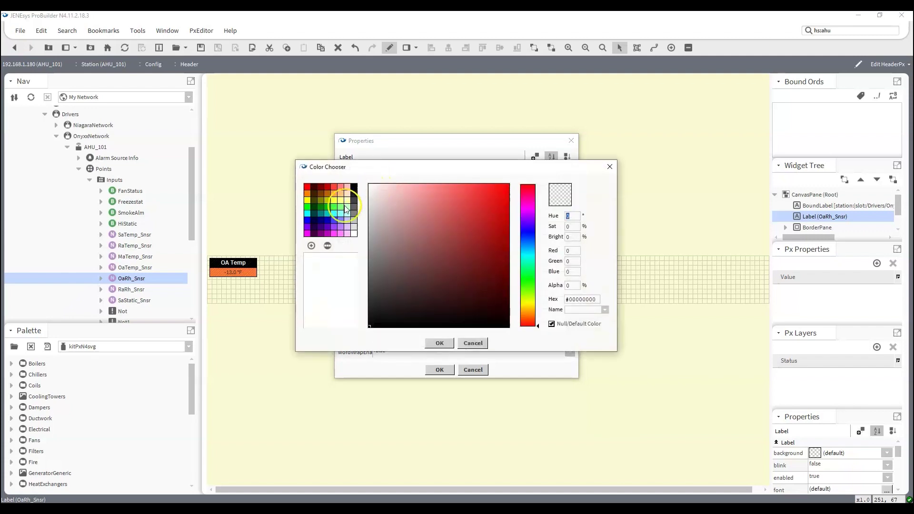
left_click(354, 188)
left_click(439, 343)
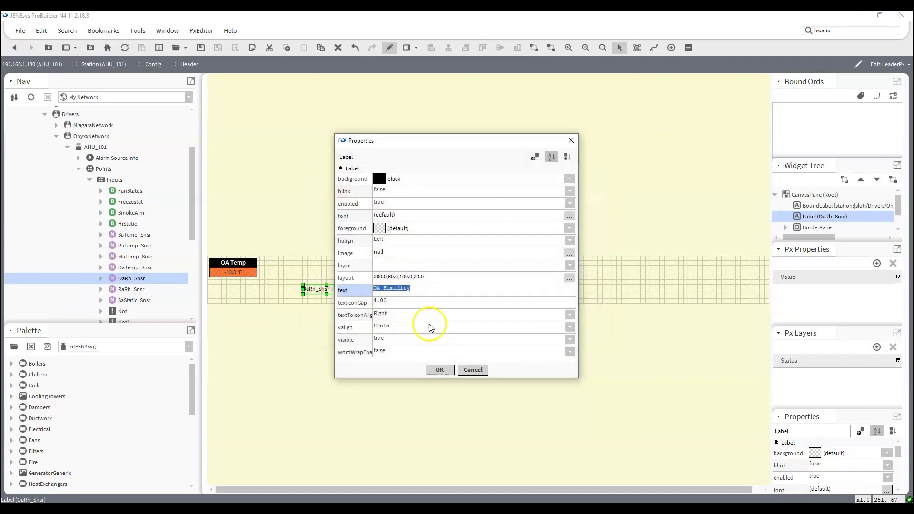
left_click(379, 228)
left_click(354, 233)
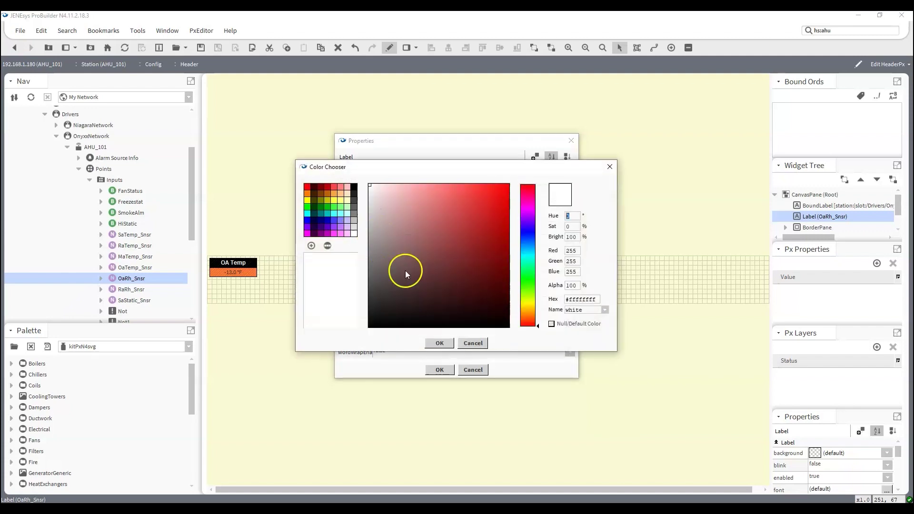
left_click(439, 342)
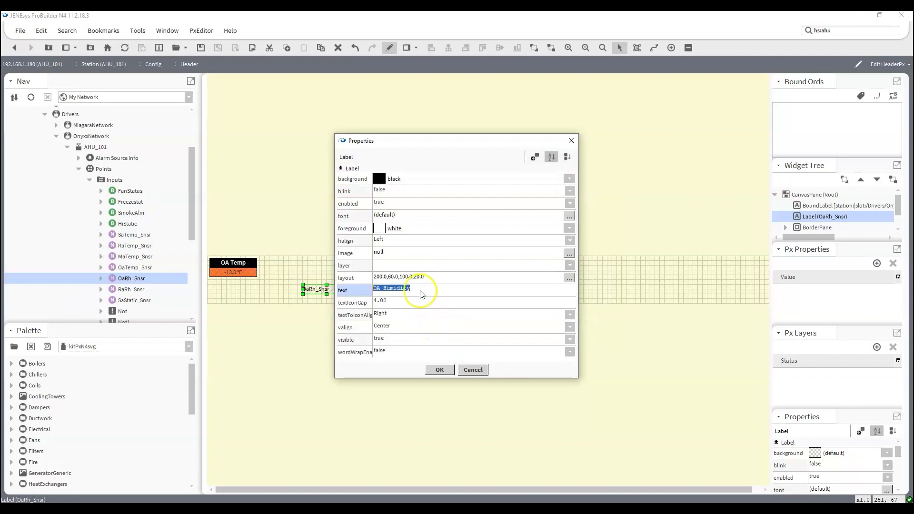
Set the OA Humidity label's font to bold 12 pt Arial.
left_click(390, 218)
left_click(375, 262)
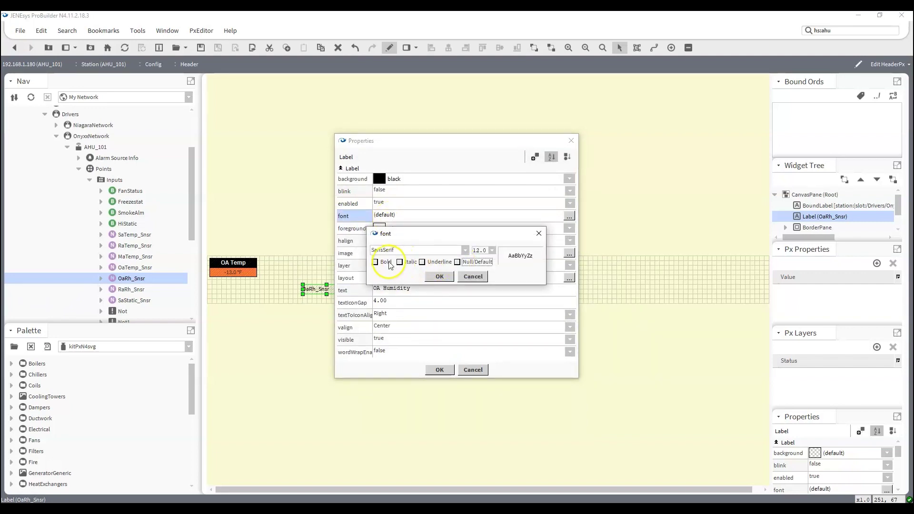
left_click(452, 251)
scroll(453, 305, "up", 10)
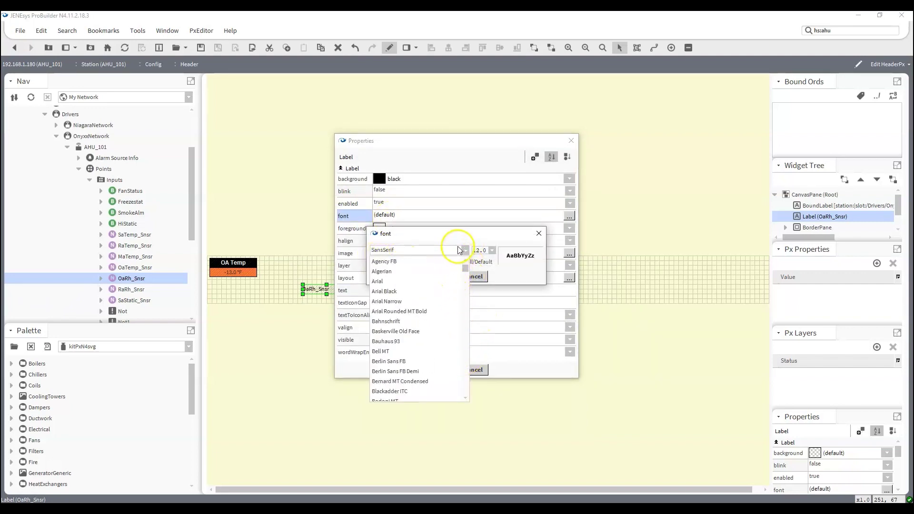
left_click(383, 281)
left_click(437, 276)
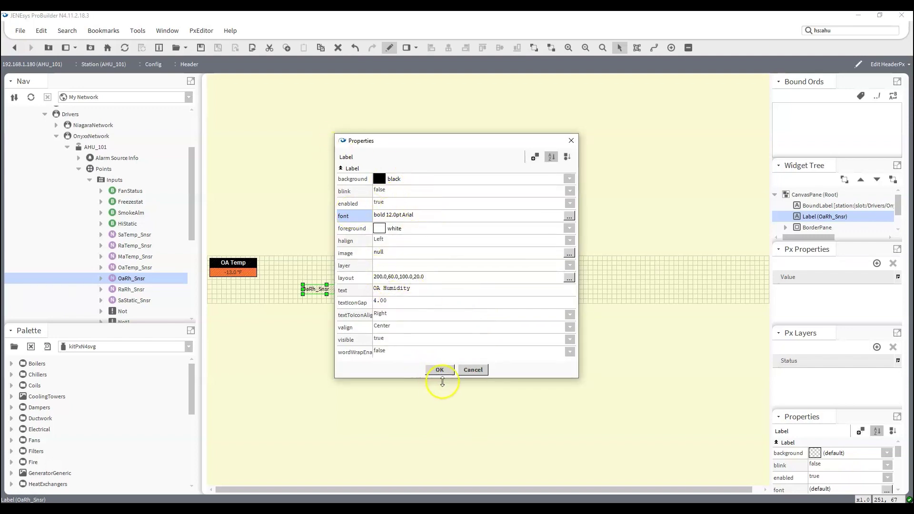
Set the OA Humidity label's horizontal alignment to Center and apply the property changes.
left_click(380, 241)
left_click(380, 262)
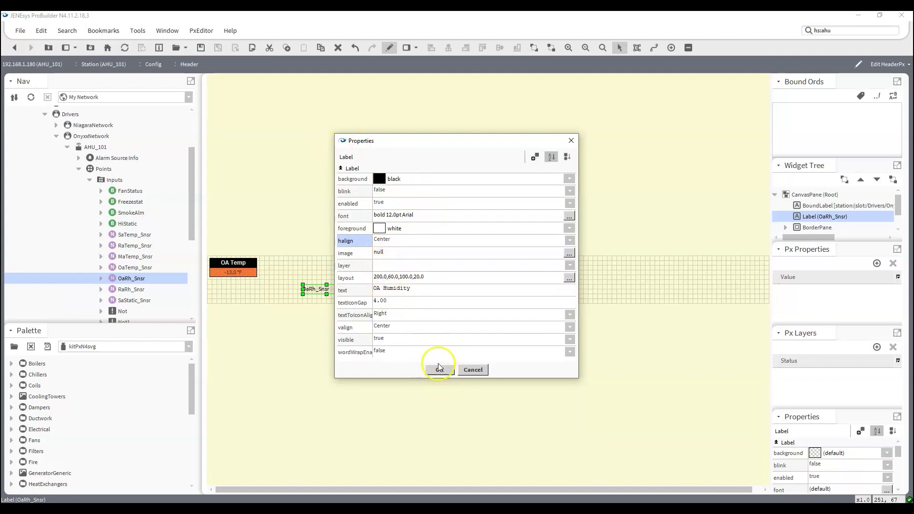
left_click(439, 369)
Move the OA Humidity label and its value label directly beneath the OA Temp pair, aligned with it on the grid.
left_click_drag(228, 284, 233, 286)
left_click_drag(362, 289, 225, 299)
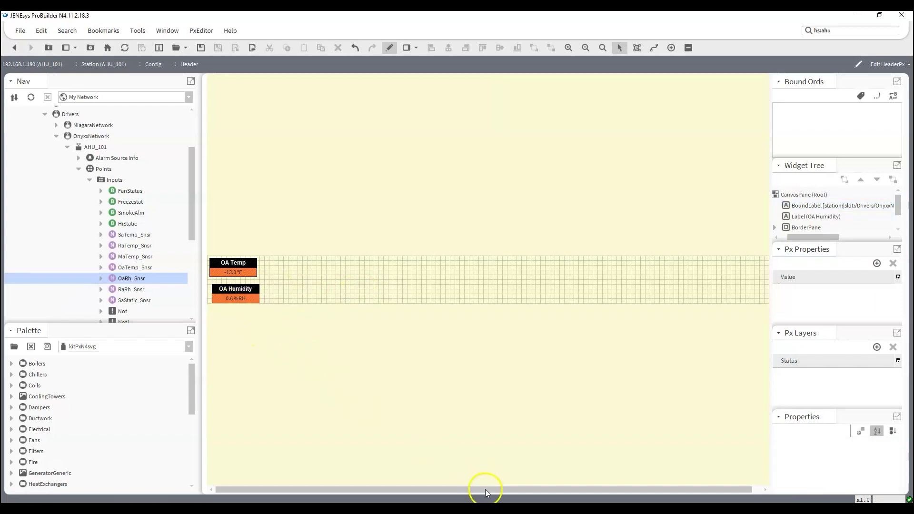
left_click_drag(287, 329, 206, 284)
key("Up")
key("Up")
key("Up")
key("Up")
key("Up")
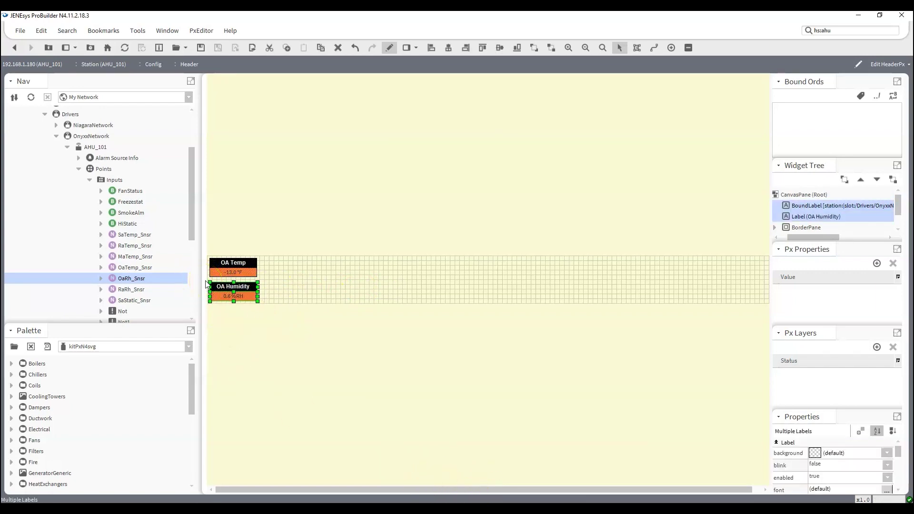
left_click(334, 277)
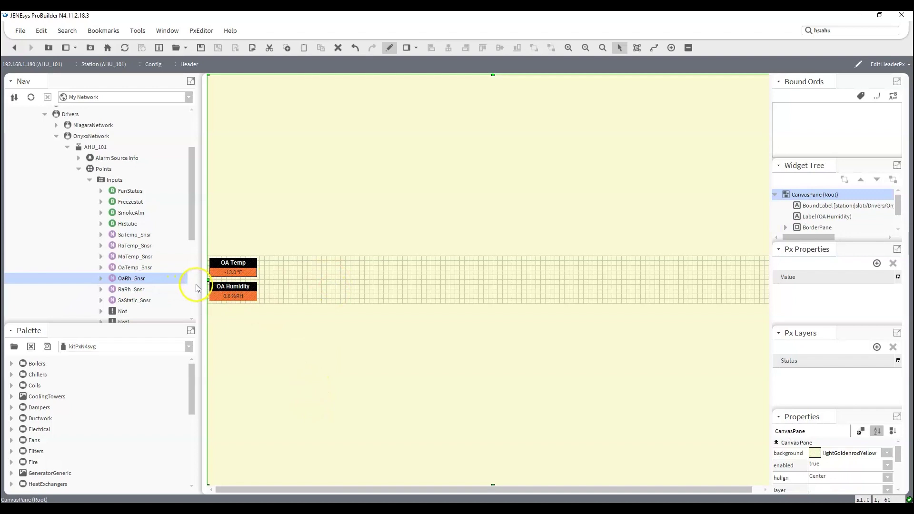
Narrow the navigation pane to show the whole canvas, and switch the palette to kitPx.
left_click_drag(197, 286, 164, 286)
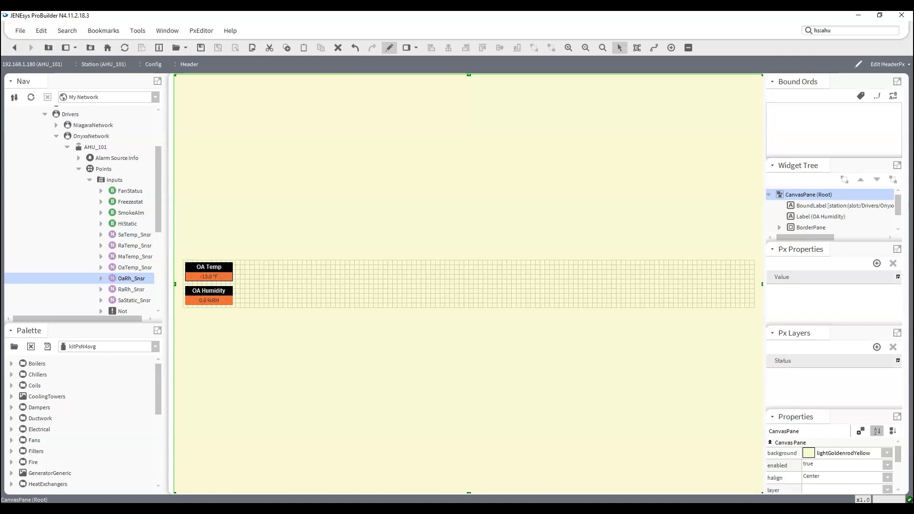
left_click(154, 347)
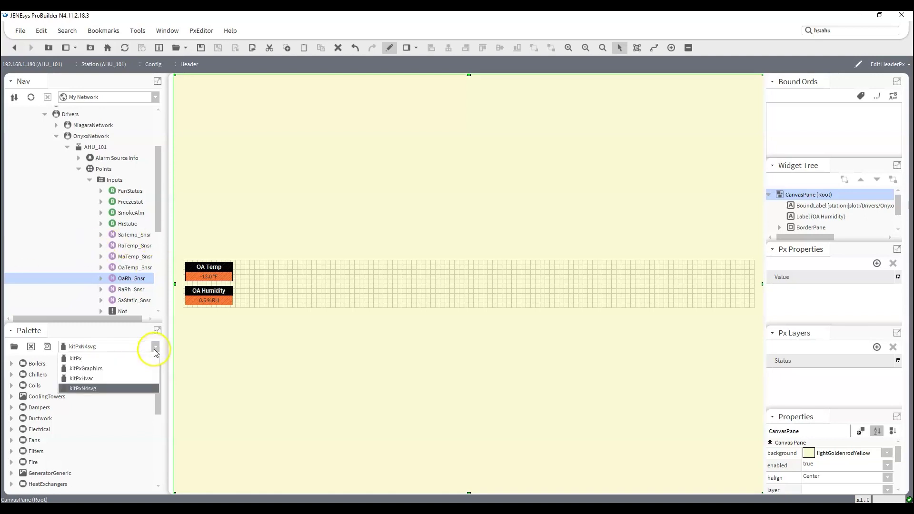
left_click(114, 358)
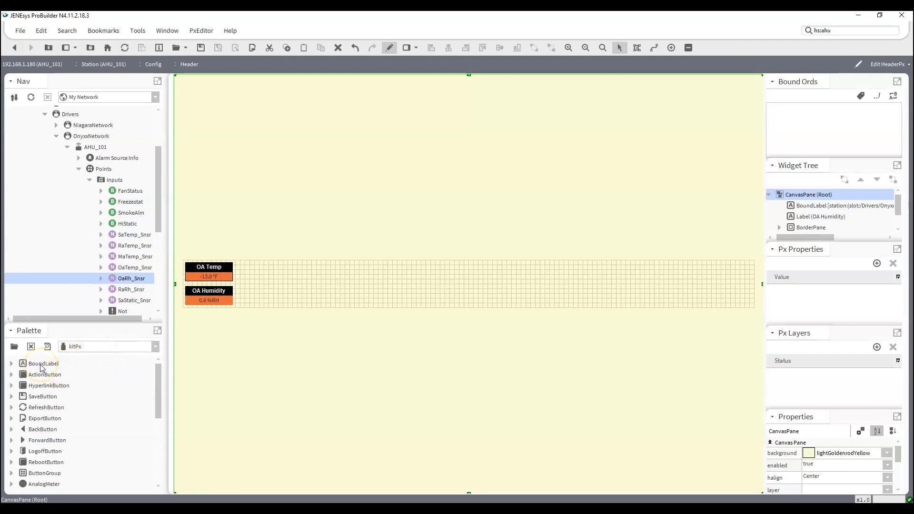
Place three BoundLabel widgets from kitPx on the header canvas, two near its middle and one near its right end.
left_click_drag(42, 367, 370, 273)
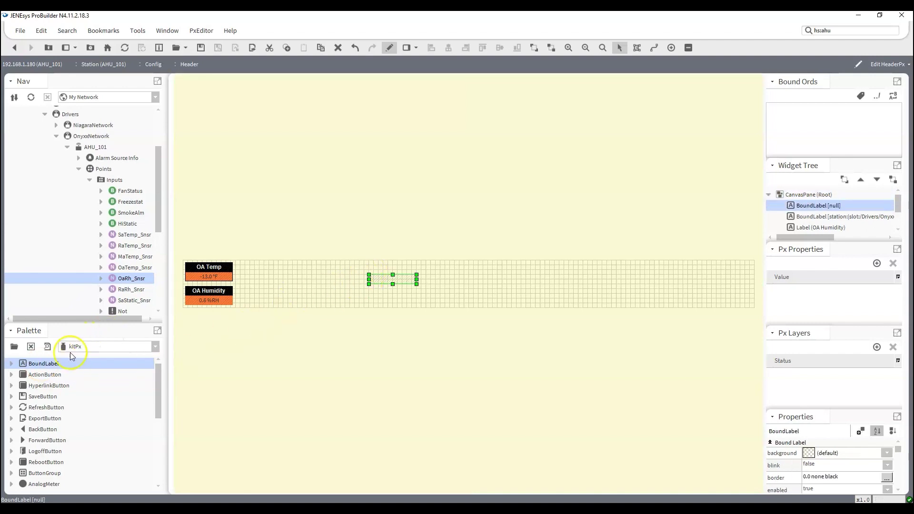
left_click_drag(49, 367, 622, 284)
left_click_drag(678, 271, 679, 271)
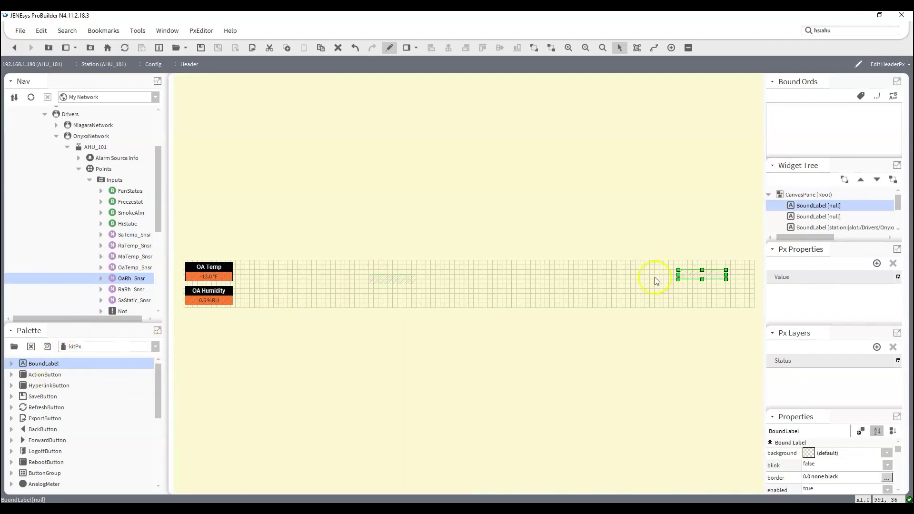
left_click_drag(31, 370, 428, 273)
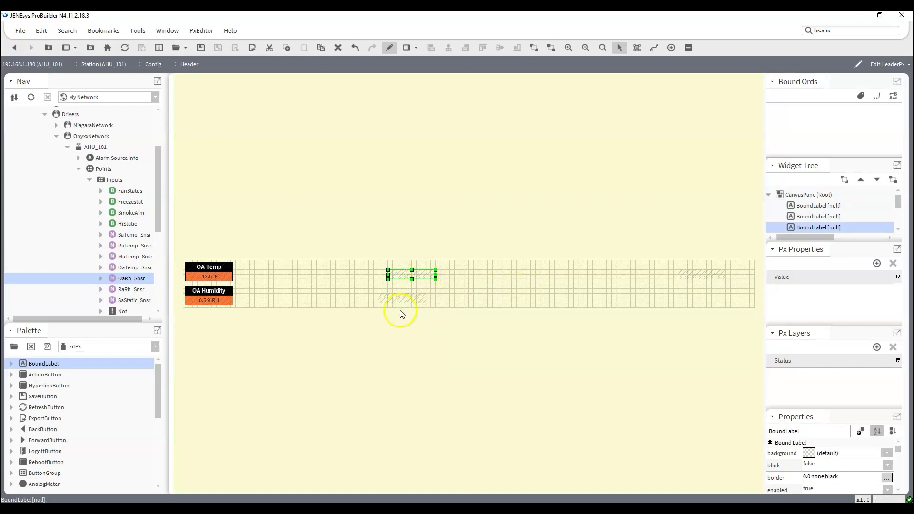
Set the font of the bound label near the canvas's right end to 14 pt Arial.
left_click(683, 279)
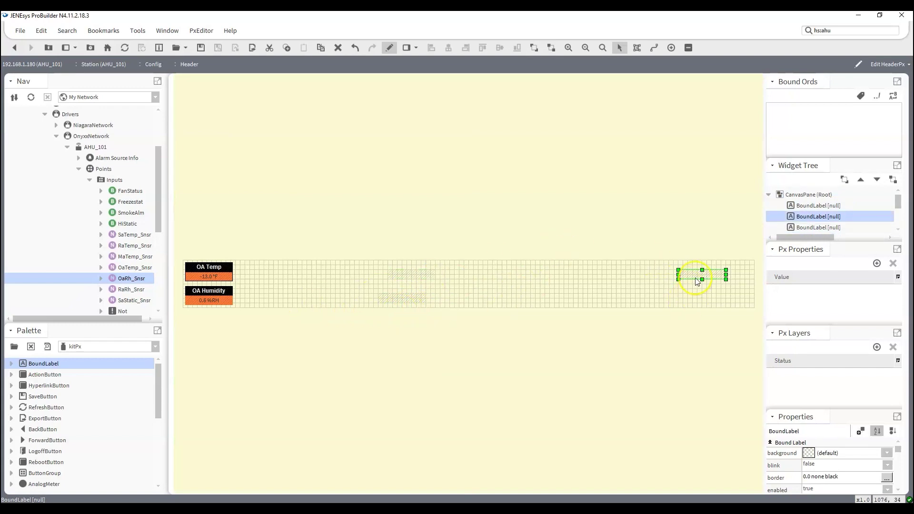
double_click(697, 276)
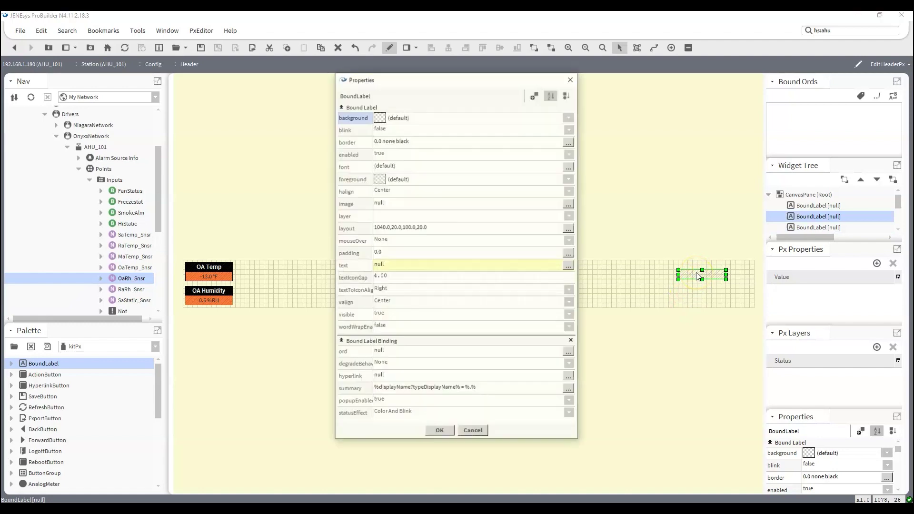
left_click(393, 167)
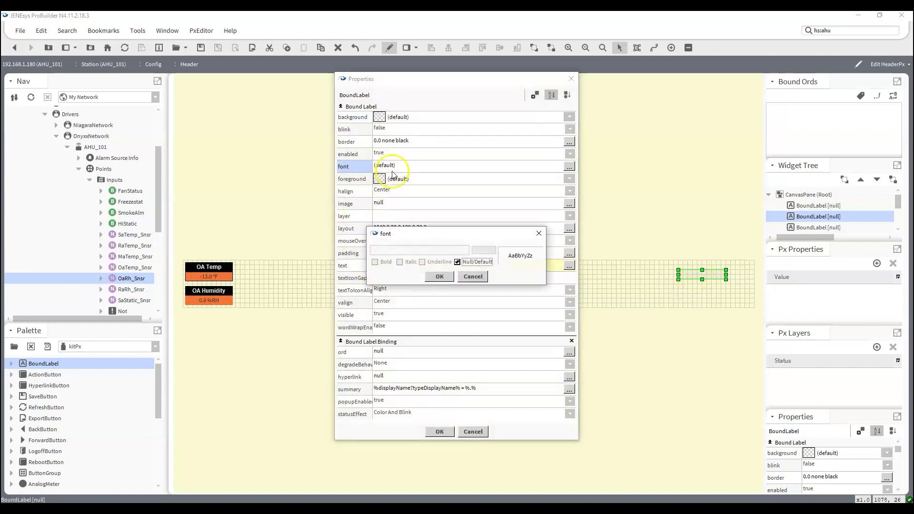
left_click(458, 261)
left_click(466, 251)
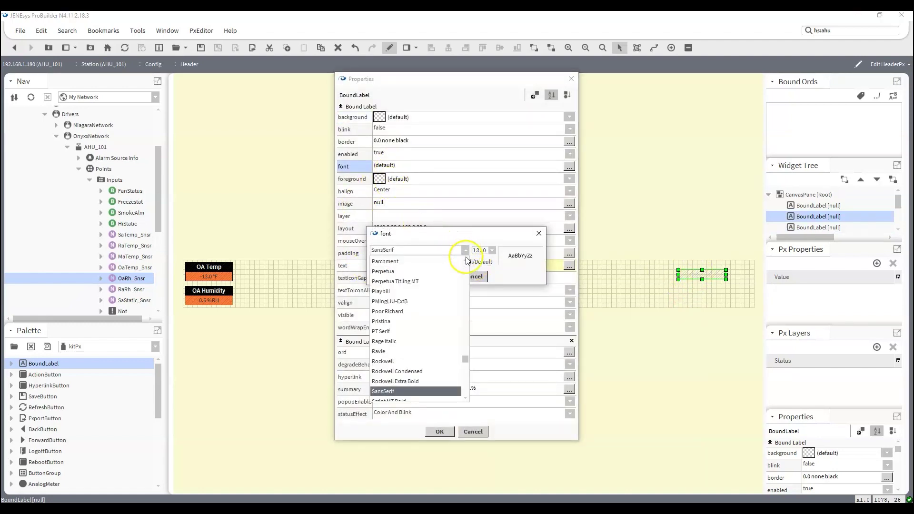
left_click_drag(465, 348, 462, 259)
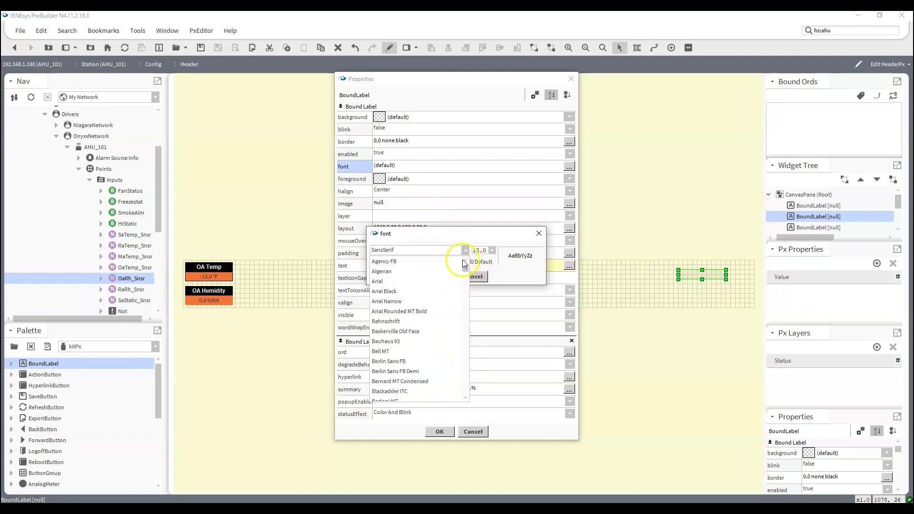
left_click(390, 282)
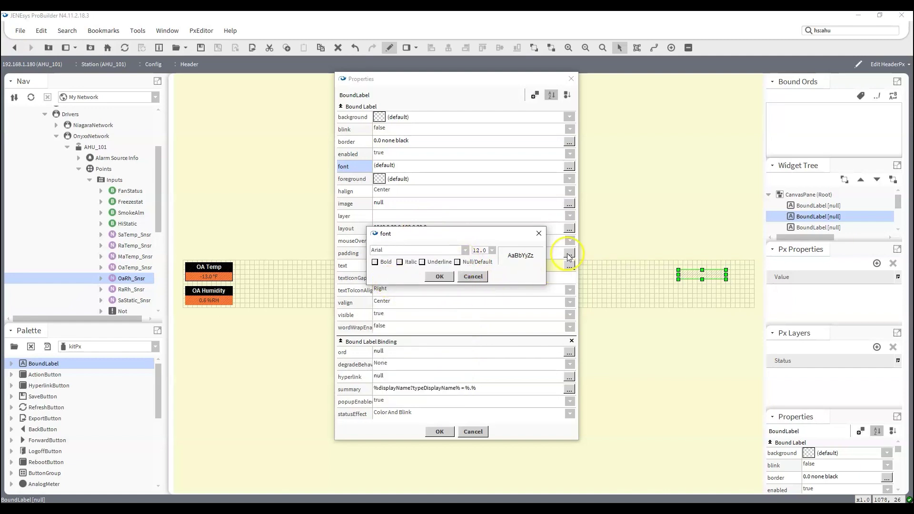
left_click(492, 251)
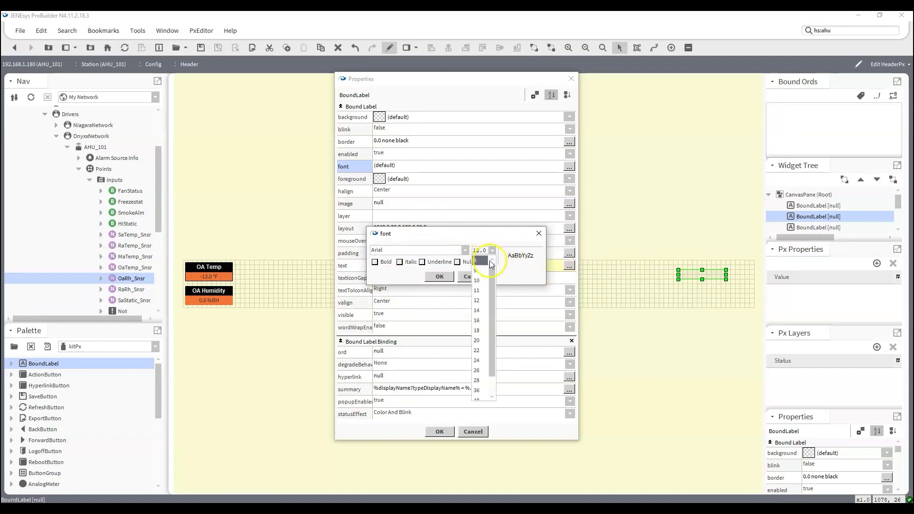
left_click(481, 310)
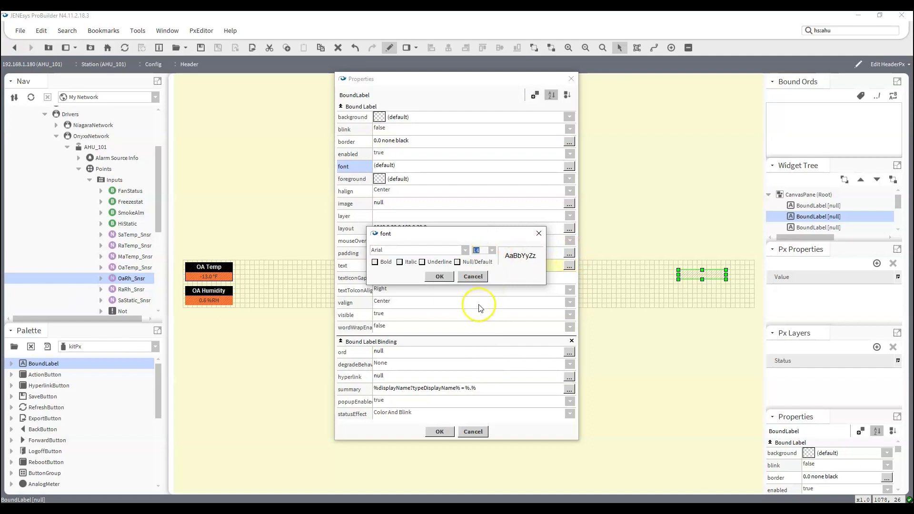
left_click(437, 278)
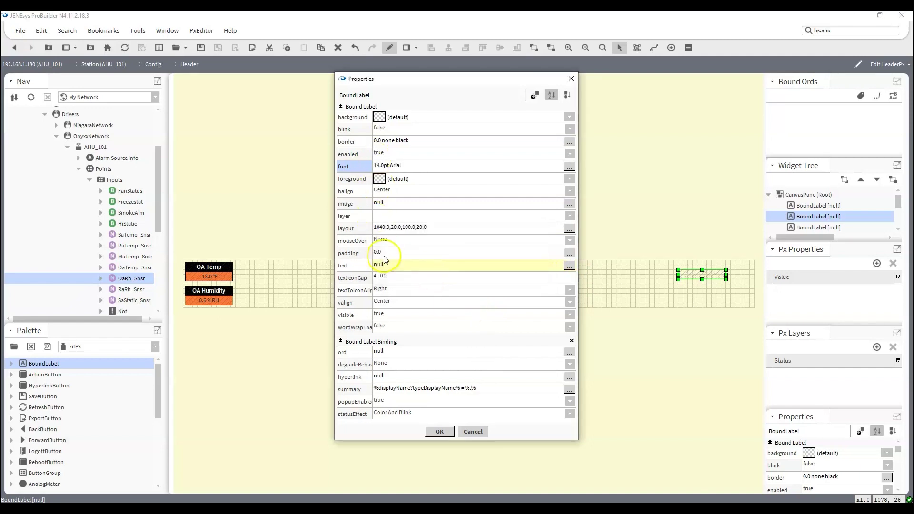
Bind the label to the ord slot: and set its text format to "Current User:\n" followed by the logged-in user.
double_click(384, 355)
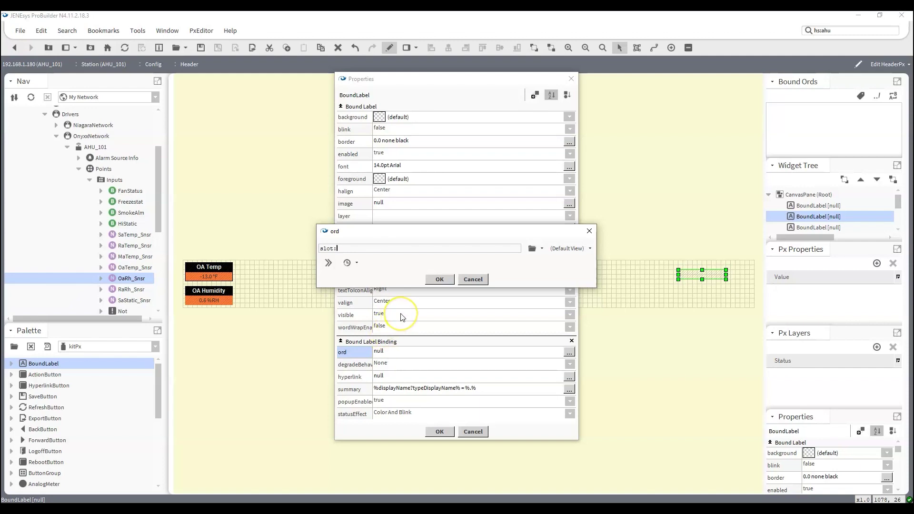
left_click(433, 281)
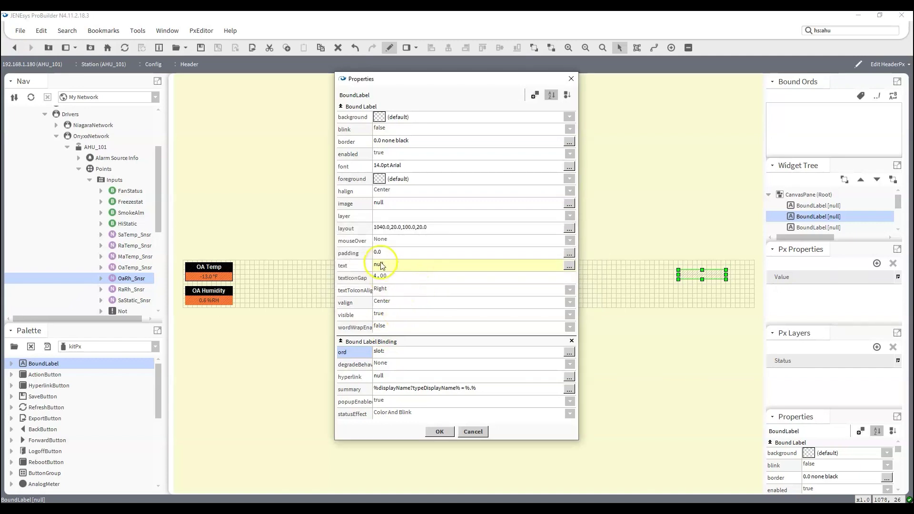
double_click(383, 266)
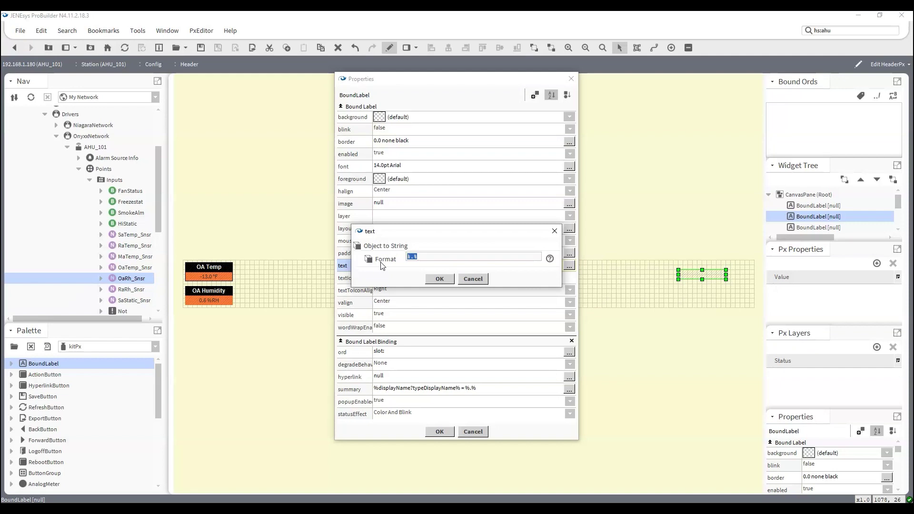
left_click(408, 260)
type("Current User:\\n")
left_click(439, 279)
Set the current-user label's status effect to None and apply its property changes.
left_click(394, 413)
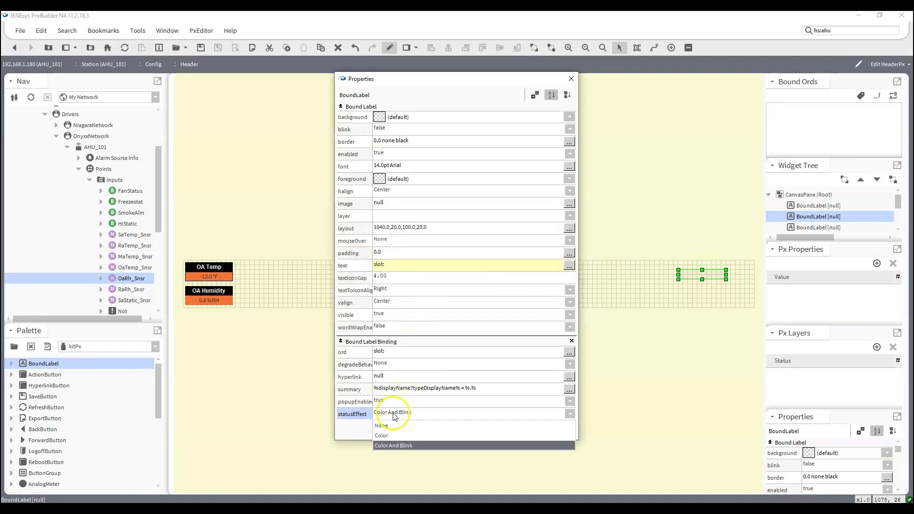
left_click(383, 425)
left_click(439, 432)
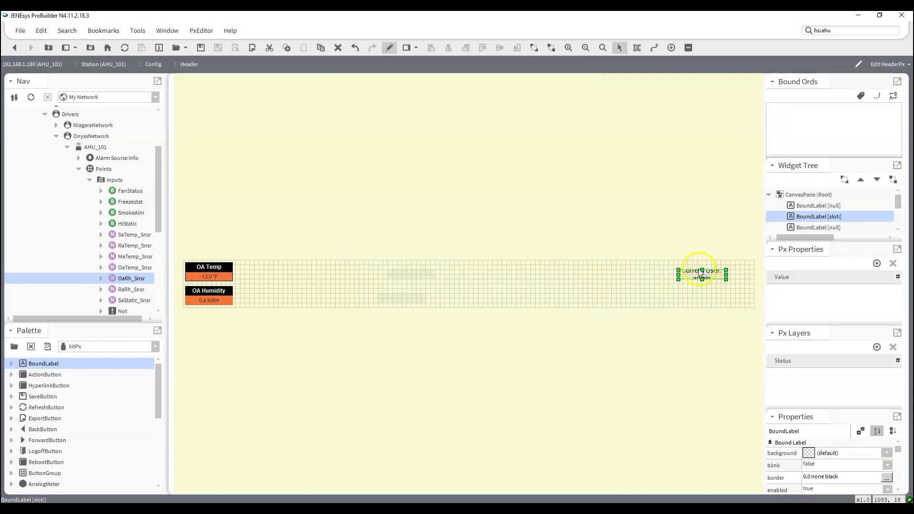
Move the Current User label to the canvas's right end and stretch it to the full canvas height.
left_click_drag(702, 269, 727, 281)
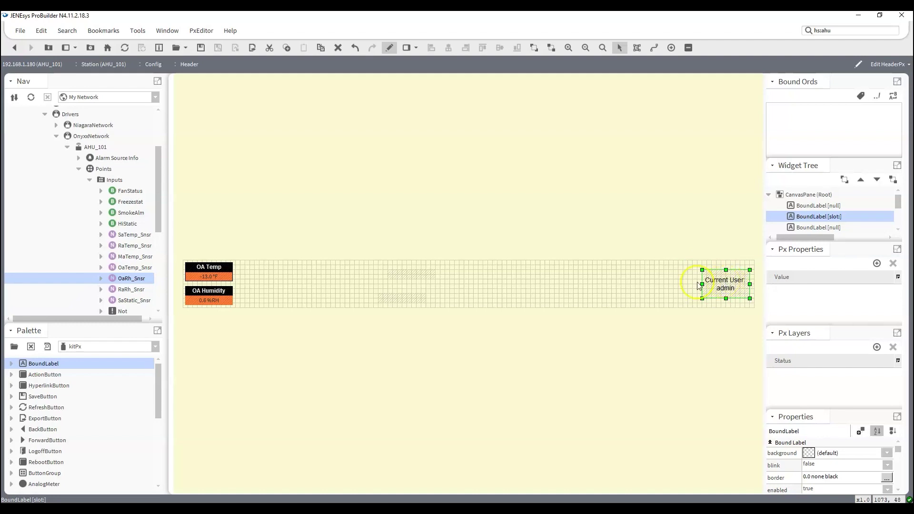
left_click(576, 292)
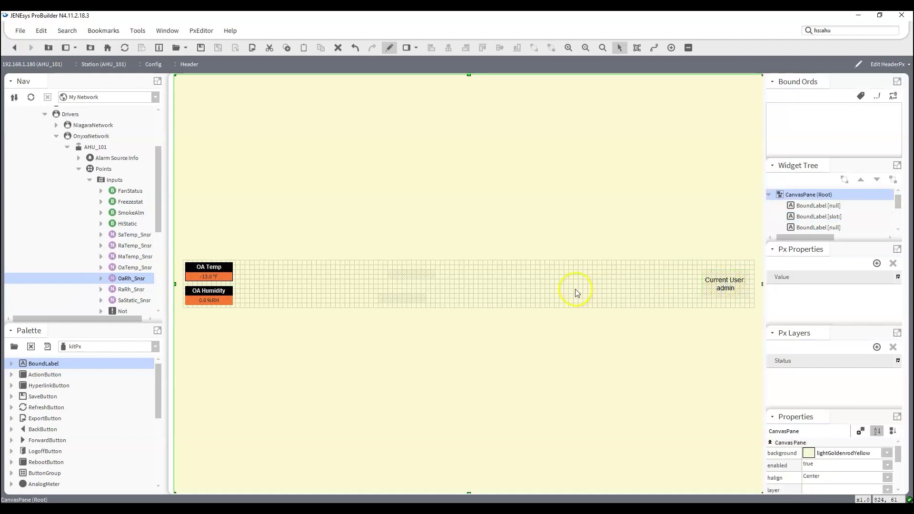
left_click(723, 276)
left_click_drag(726, 270, 726, 260)
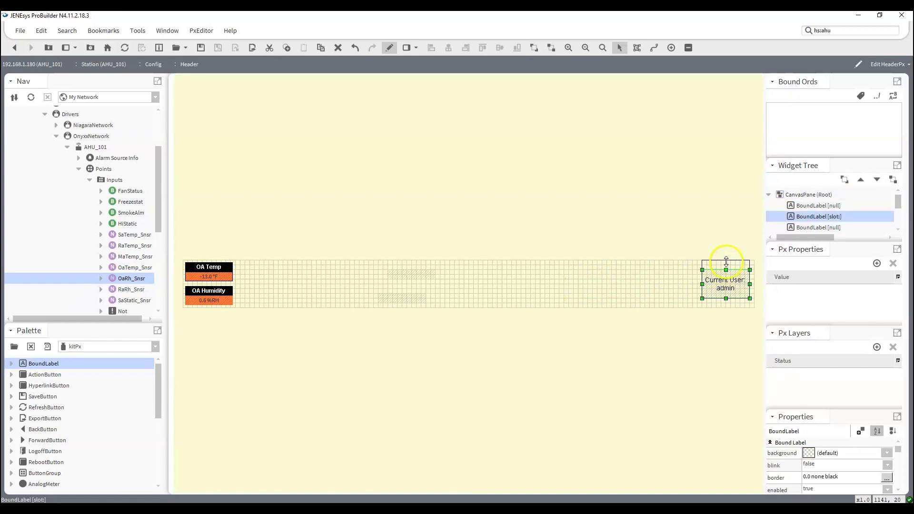
left_click_drag(729, 299, 727, 308)
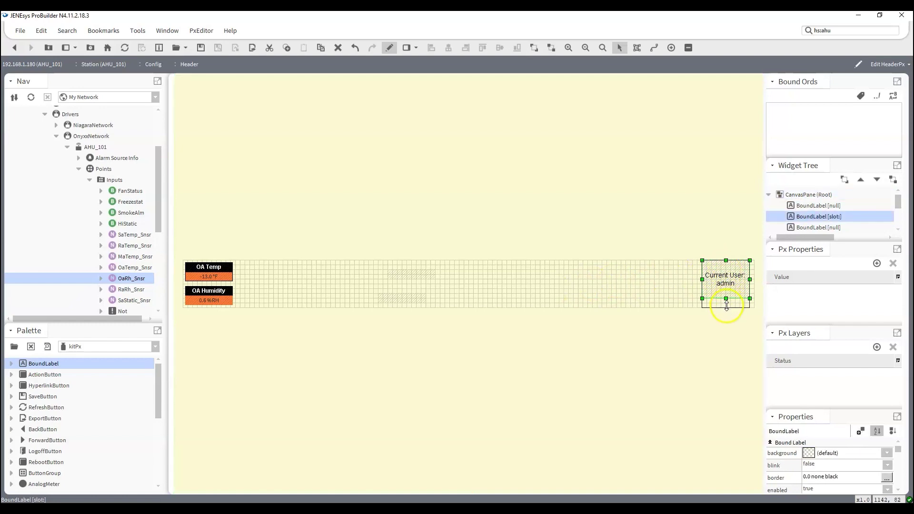
left_click(635, 318)
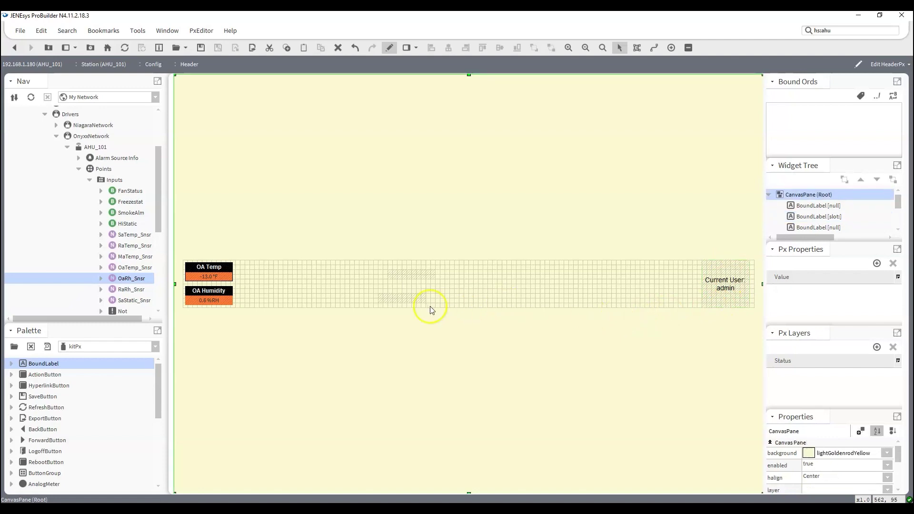
Stretch the lower middle label along the canvas's bottom edge, from the OA labels to the Current User label, about 980 by 20.
double_click(399, 294)
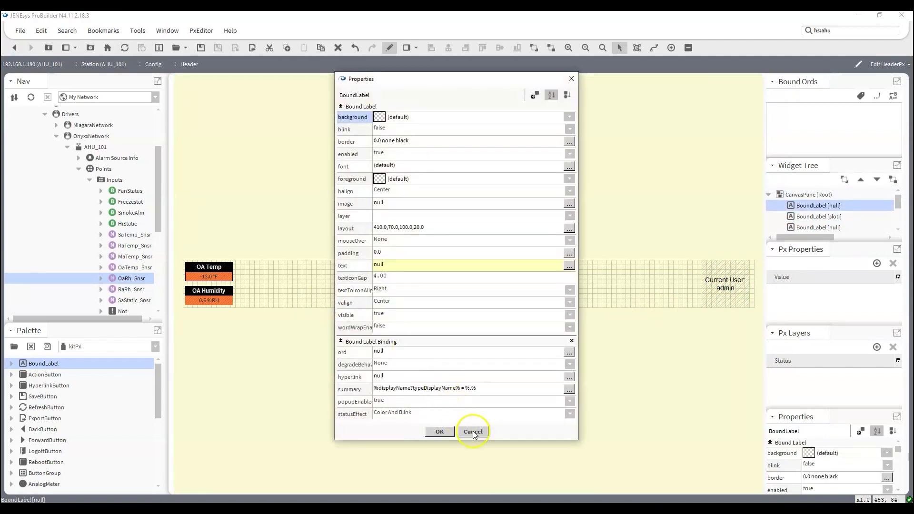
left_click(473, 432)
left_click_drag(402, 300, 703, 305)
left_click(398, 297)
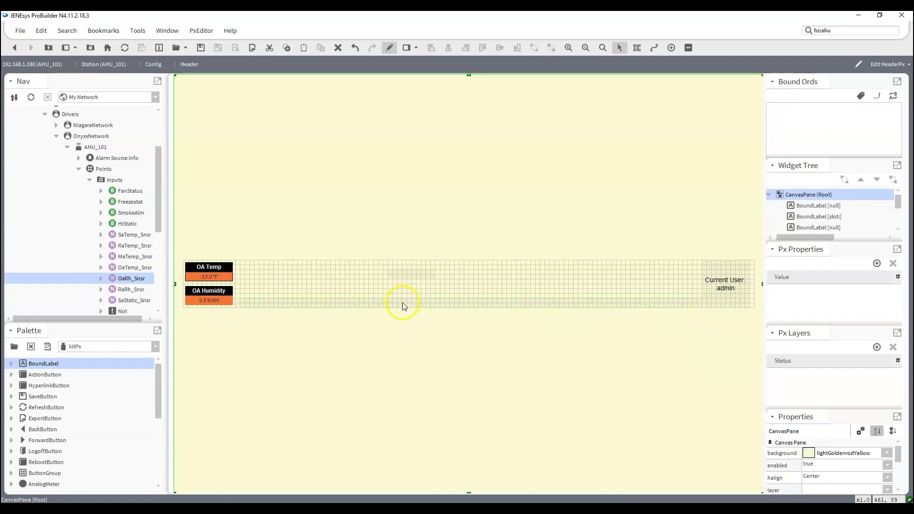
Bind the wide bottom label to the ord slot: and set its text format to show the current time with time().
double_click(402, 302)
left_click(389, 353)
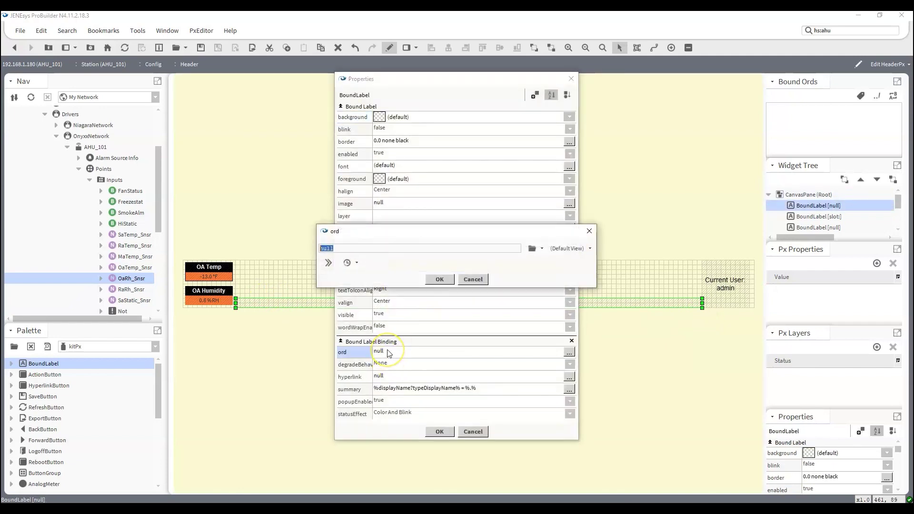
type("slot:")
key("Return")
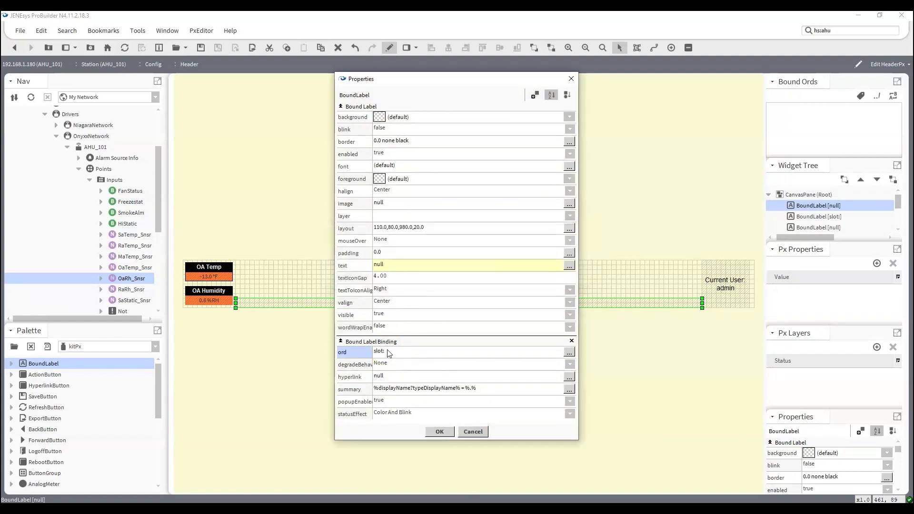
left_click(390, 270)
left_click_drag(396, 257, 410, 256)
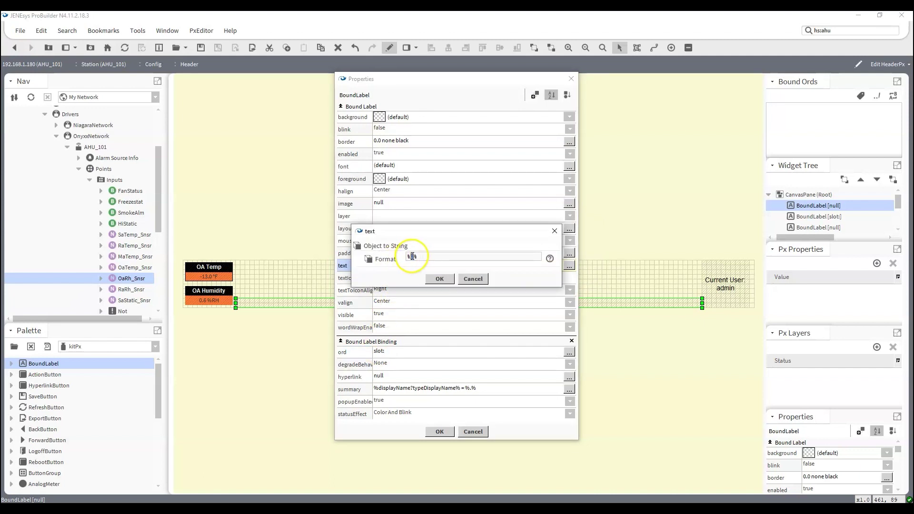
type("time(")
left_click(438, 279)
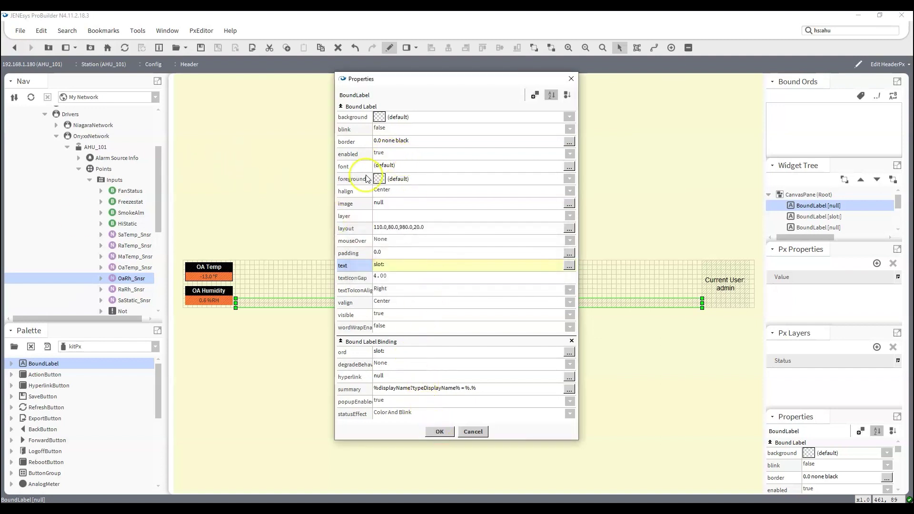
Set the time label's font to italic 14 pt Arial and apply its property changes.
left_click(385, 167)
left_click(465, 262)
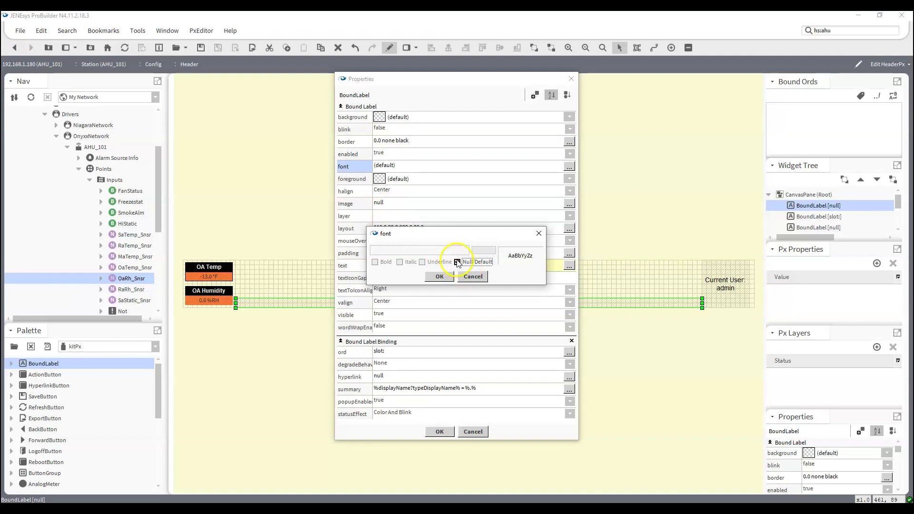
left_click(464, 250)
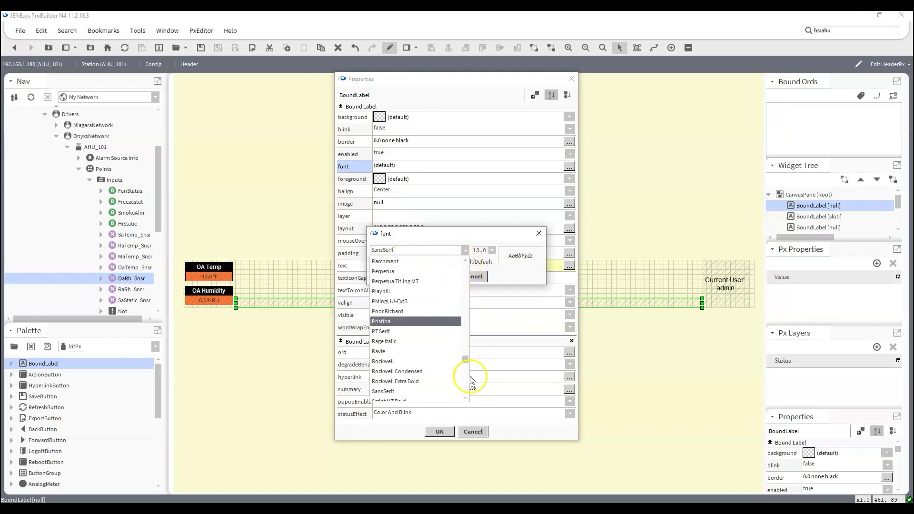
left_click_drag(467, 363, 465, 268)
left_click(412, 281)
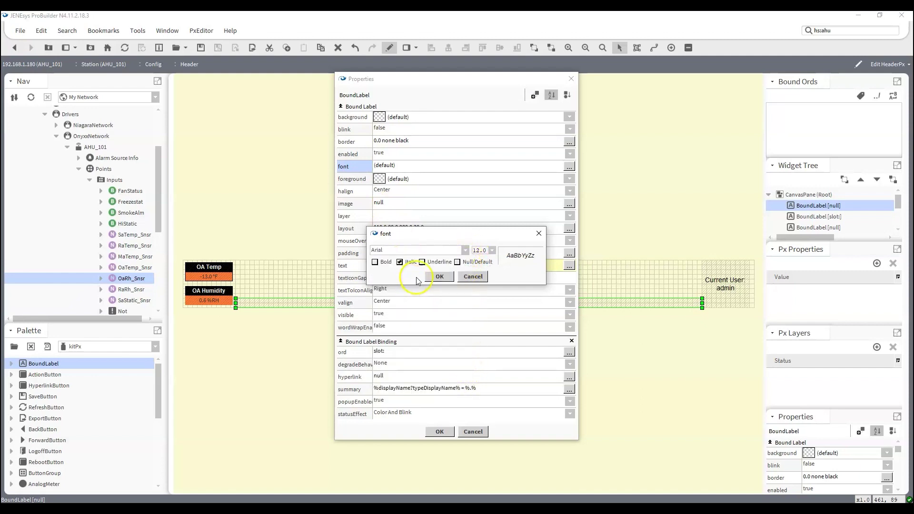
left_click(492, 250)
left_click(480, 310)
left_click(440, 277)
left_click(440, 431)
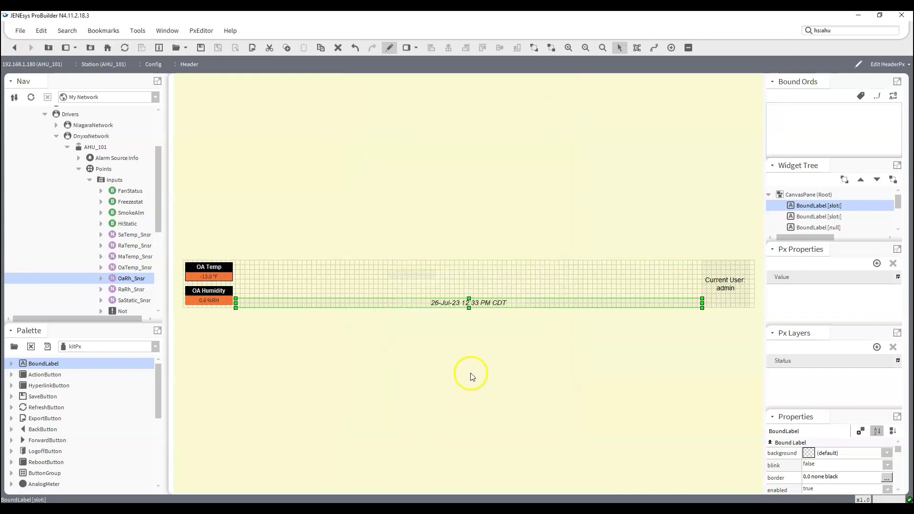
Stretch the remaining empty label between the OA labels and the Current User label, from the canvas's top edge down to the time label.
left_click(466, 354)
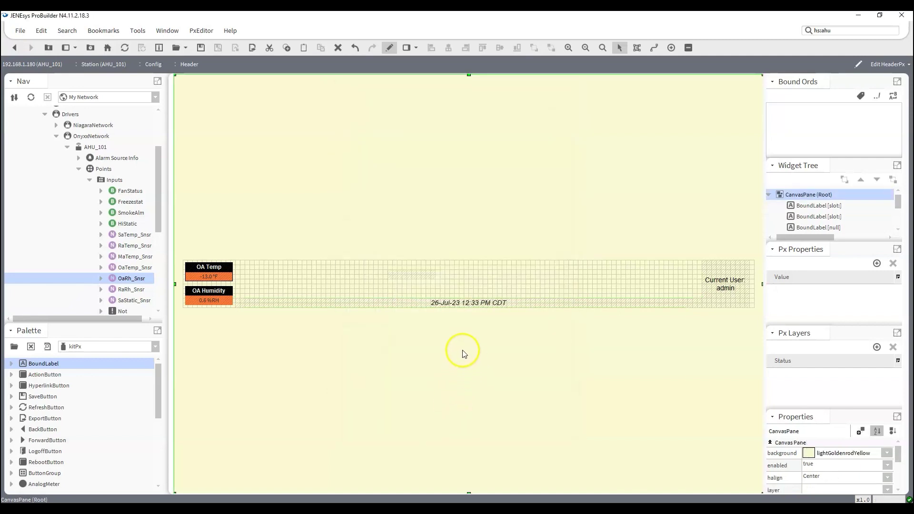
left_click(394, 274)
left_click_drag(389, 274, 235, 275)
left_click_drag(434, 275, 702, 280)
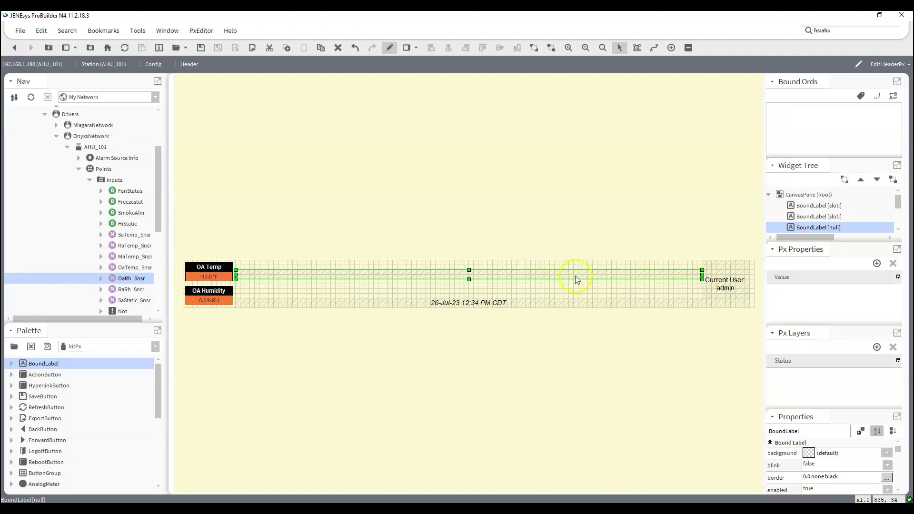
left_click_drag(469, 268, 468, 299)
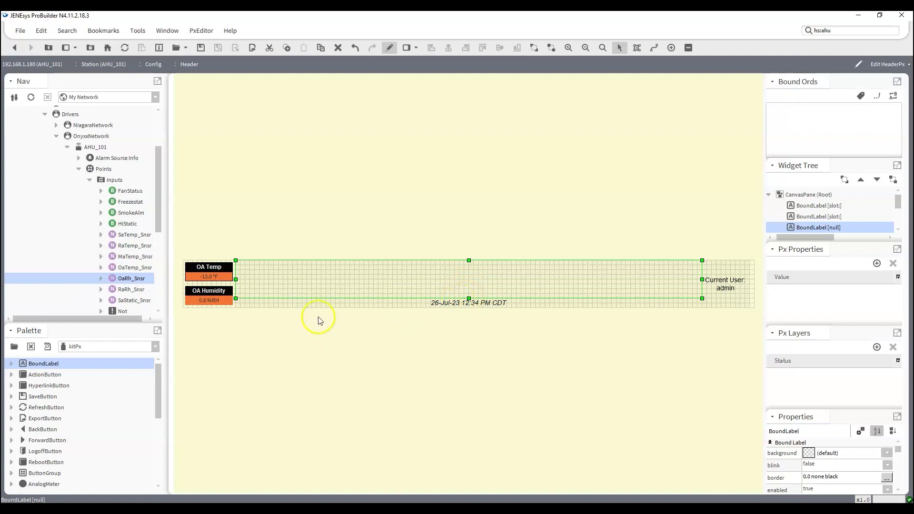
left_click(409, 354)
Bind the large central label to the ord slot: and set its text format to show the displayName.
double_click(444, 278)
double_click(388, 354)
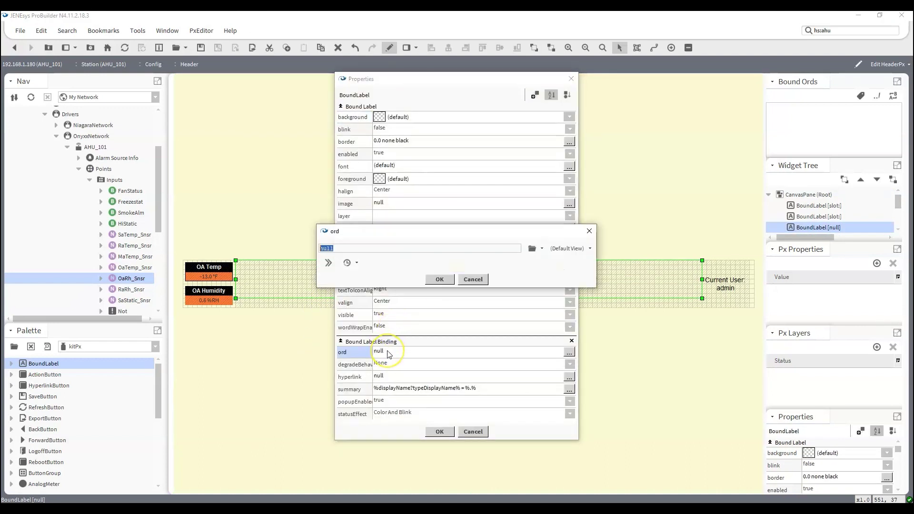
type("slot:")
left_click(440, 279)
double_click(377, 266)
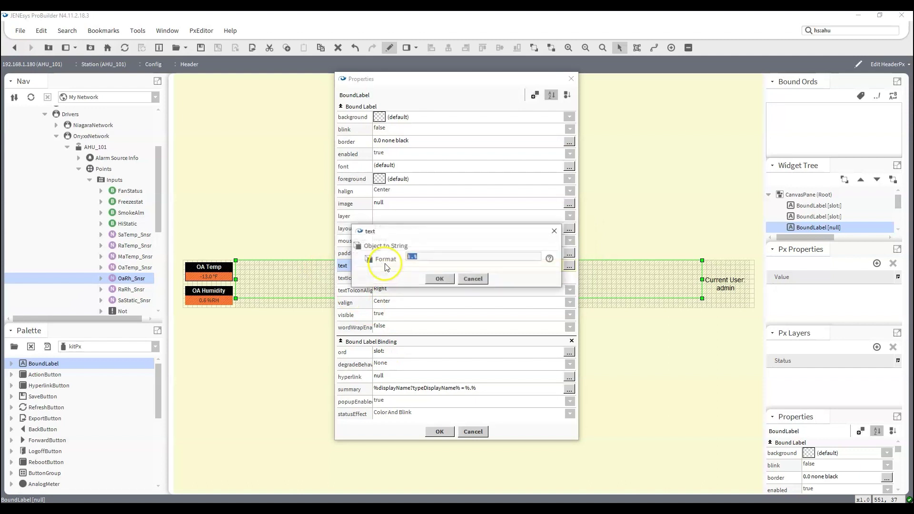
left_click(412, 259)
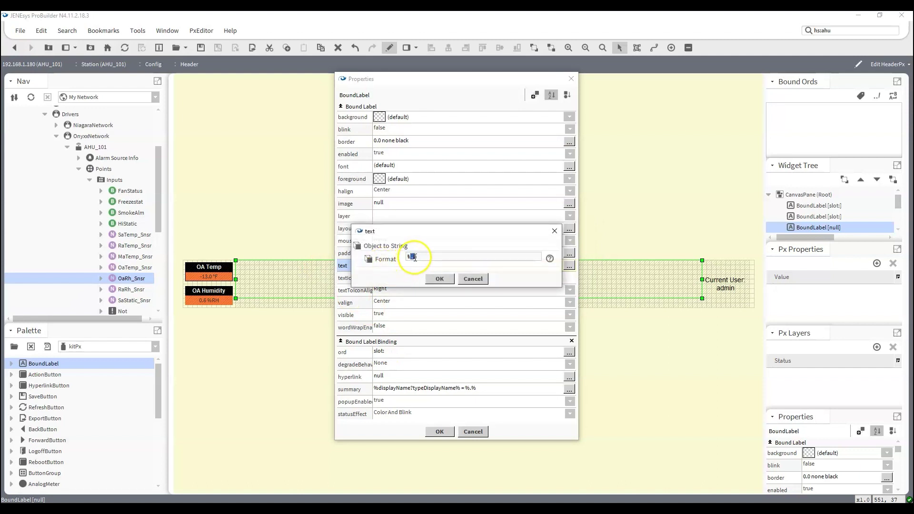
type("%displayName")
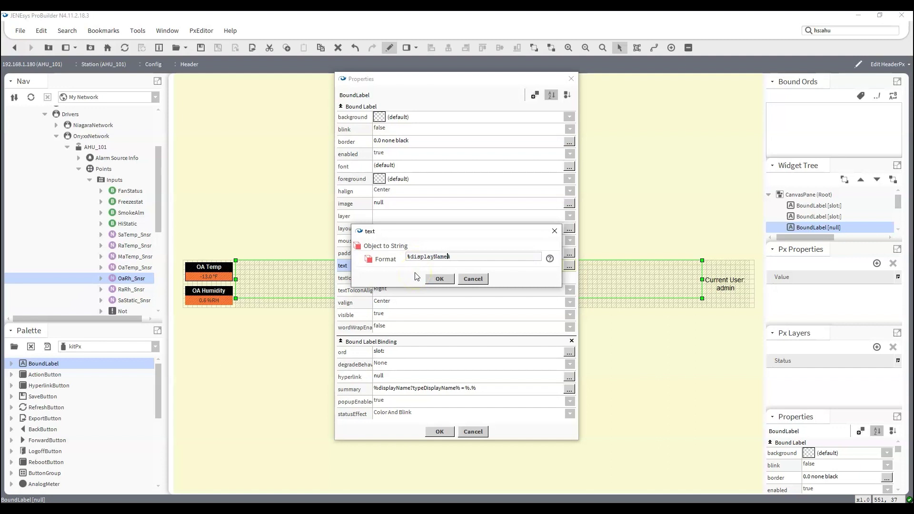
left_click(440, 279)
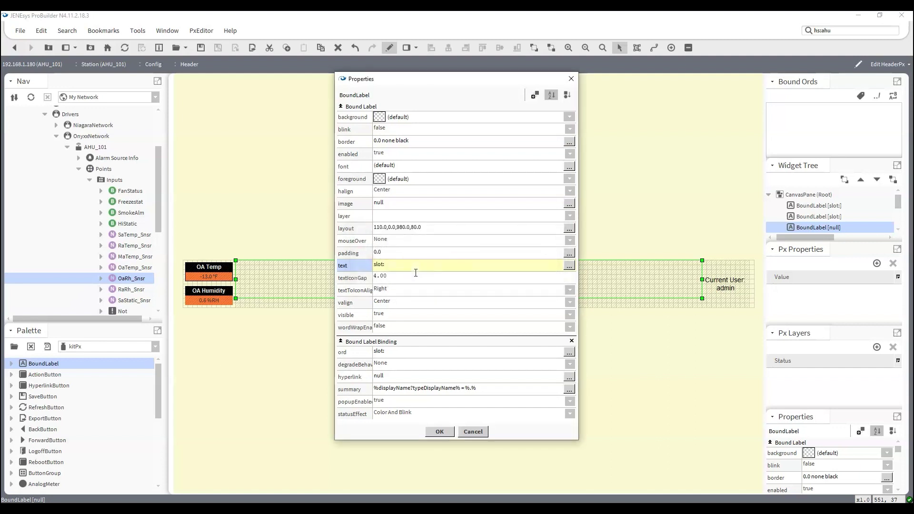
left_click(440, 432)
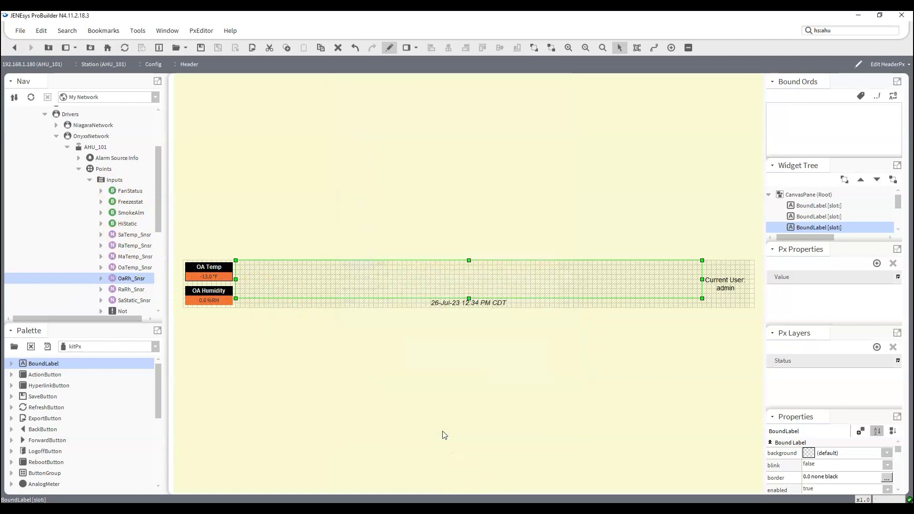
Set the central display-name label's font to bold 28 pt Arial and apply its property changes.
double_click(469, 283)
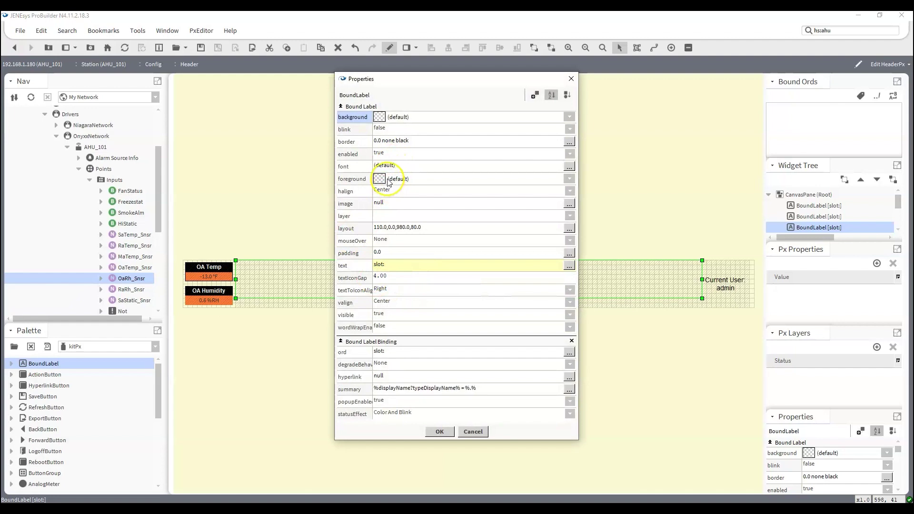
left_click(383, 167)
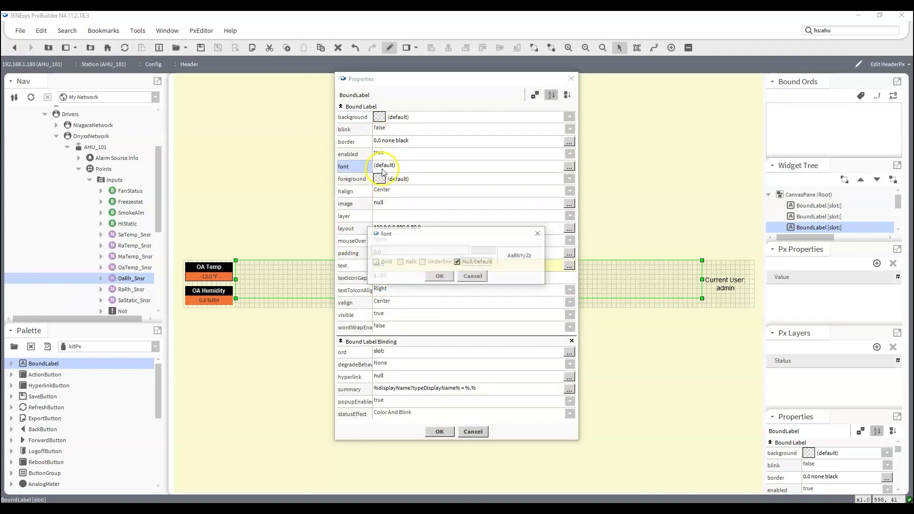
left_click(458, 261)
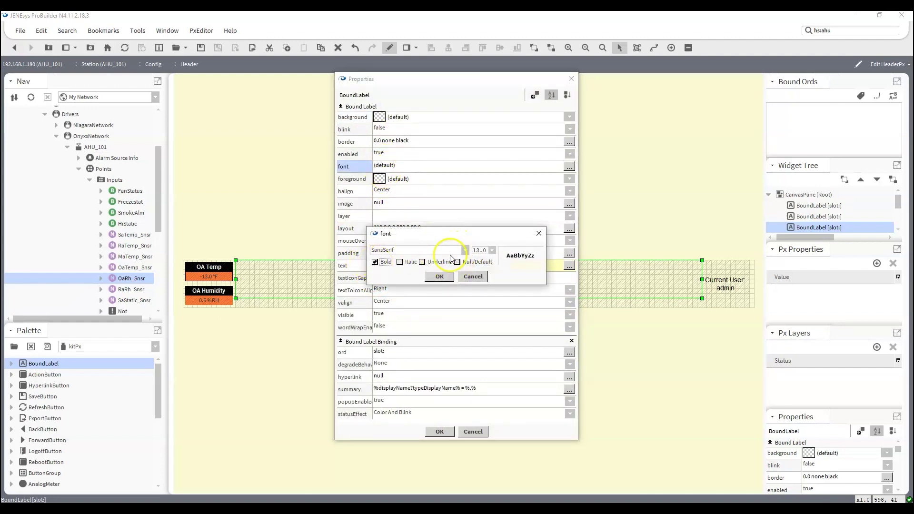
left_click(464, 249)
left_click_drag(465, 362, 465, 261)
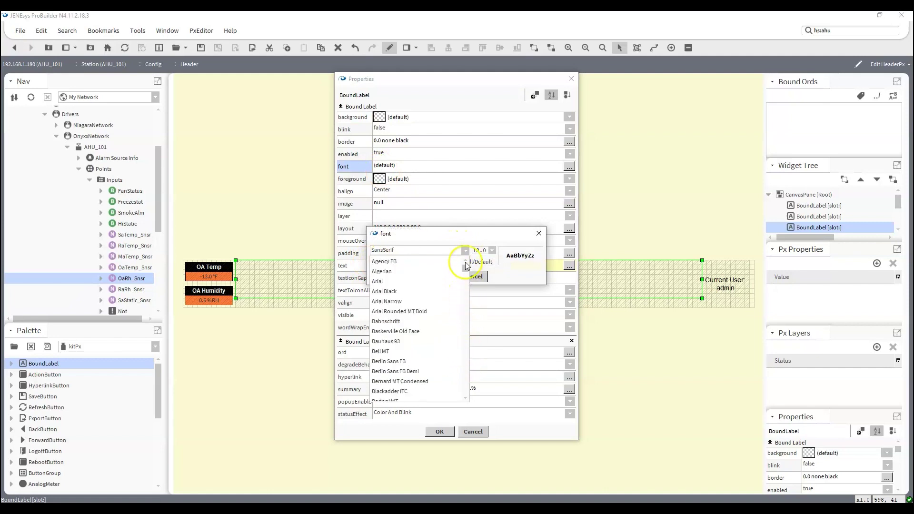
left_click(399, 282)
left_click(493, 250)
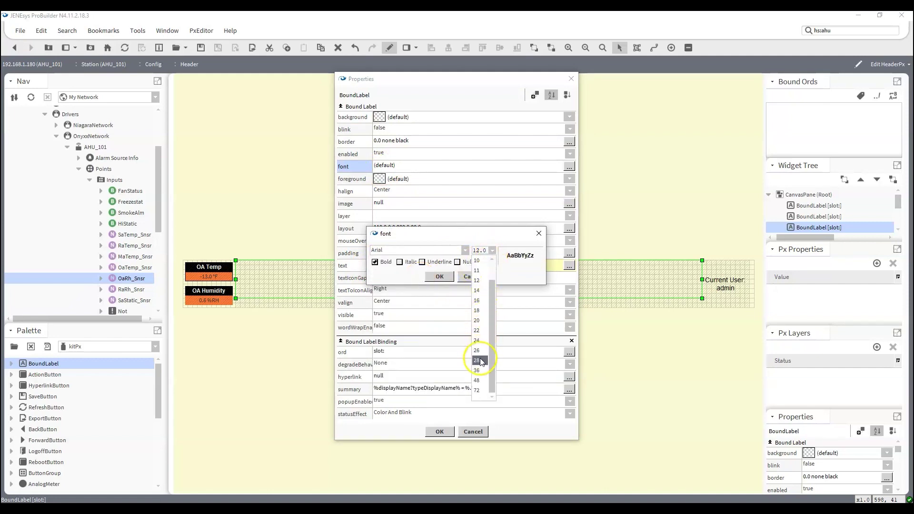
left_click(476, 350)
left_click(440, 277)
left_click(439, 432)
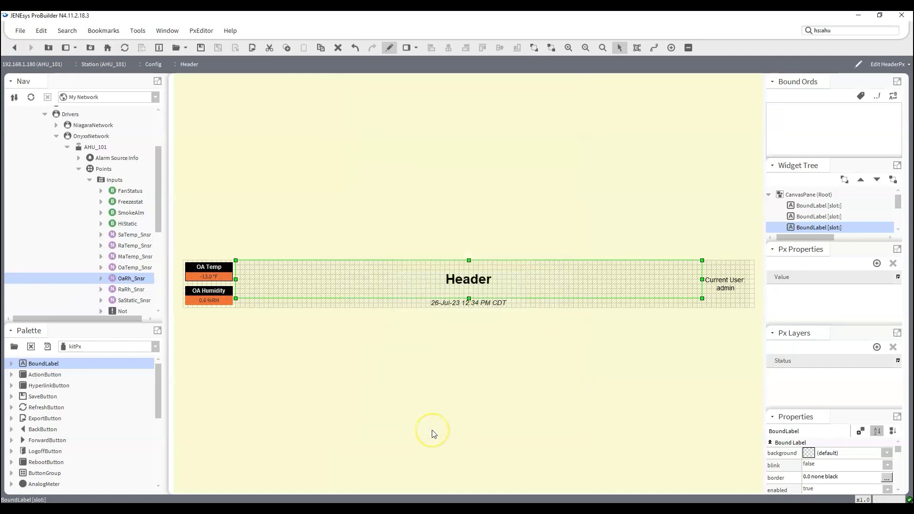
Increase the central Header label's font size to 36 pt and apply the change.
left_click(484, 288)
double_click(475, 282)
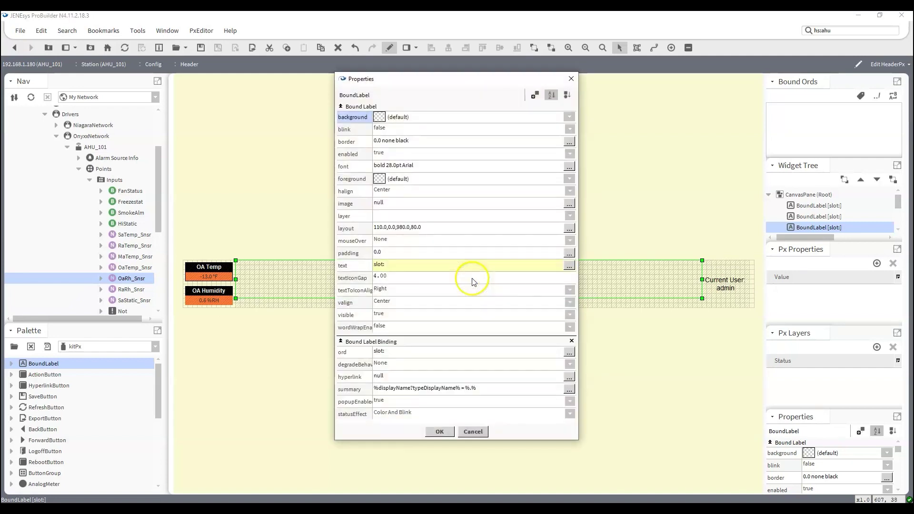
left_click(400, 167)
left_click(491, 251)
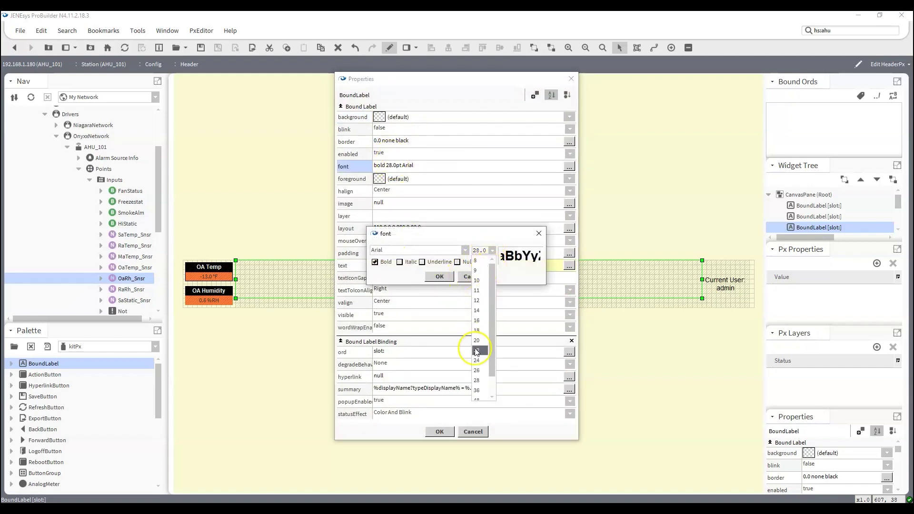
scroll(480, 364, "down", 1)
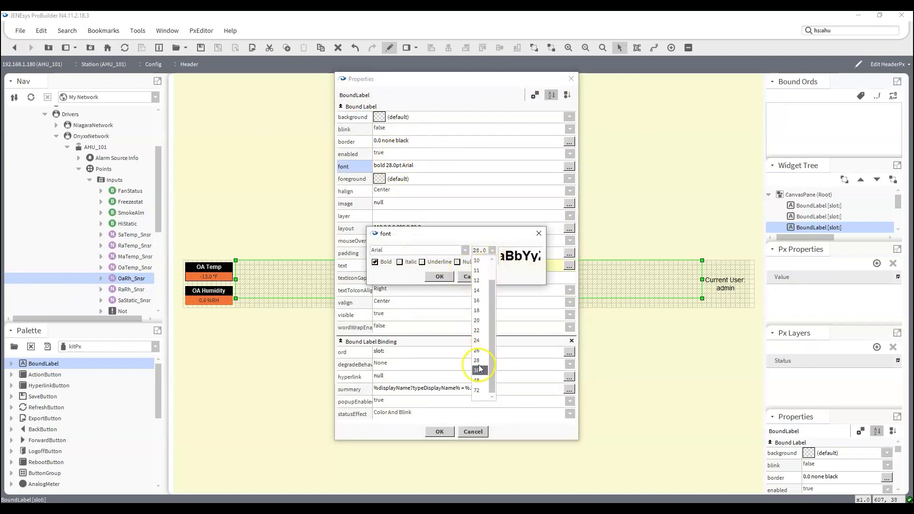
left_click(477, 370)
left_click(439, 277)
left_click(438, 432)
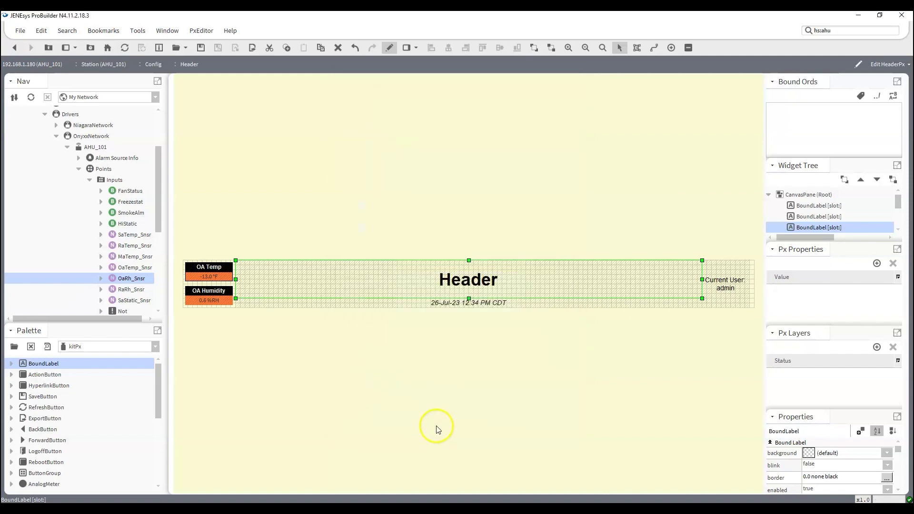
left_click(435, 316)
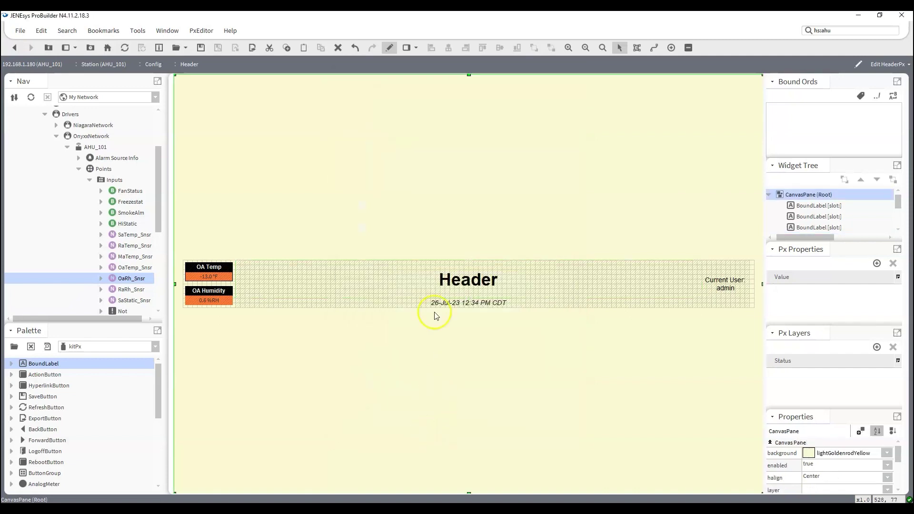
Preview the header graphic in view mode and look for the WeatherService's WeatherReport among the station's services.
left_click(388, 48)
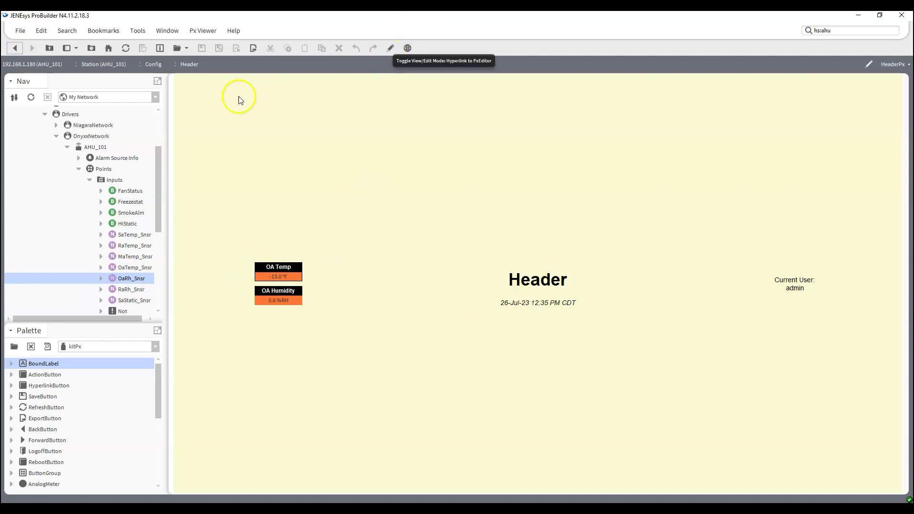
scroll(52, 158, "up", 2)
scroll(45, 169, "down", 3)
scroll(46, 176, "up", 3)
left_click(45, 170)
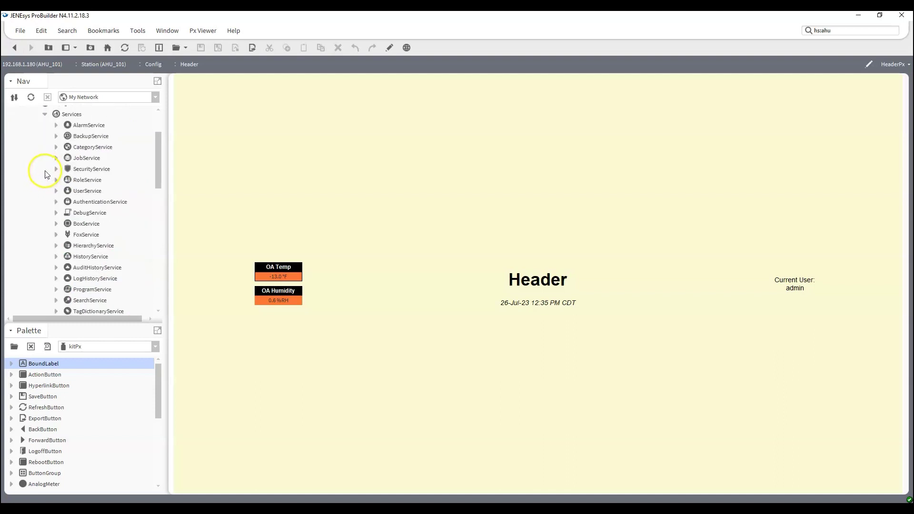
scroll(45, 174, "down", 5)
left_click(56, 159)
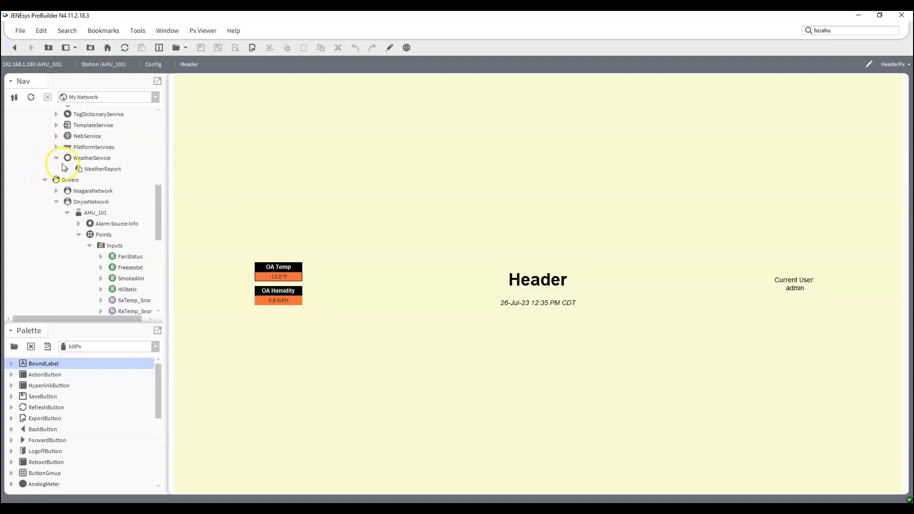
left_click(57, 158)
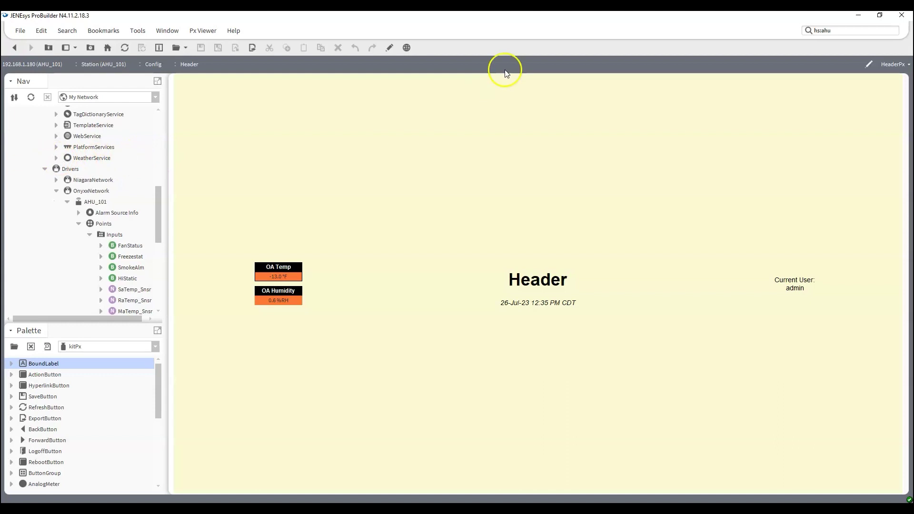
Return to editing and shorten the Header and time labels equally, leaving a gap before the Current User label.
left_click(389, 49)
left_click(599, 286)
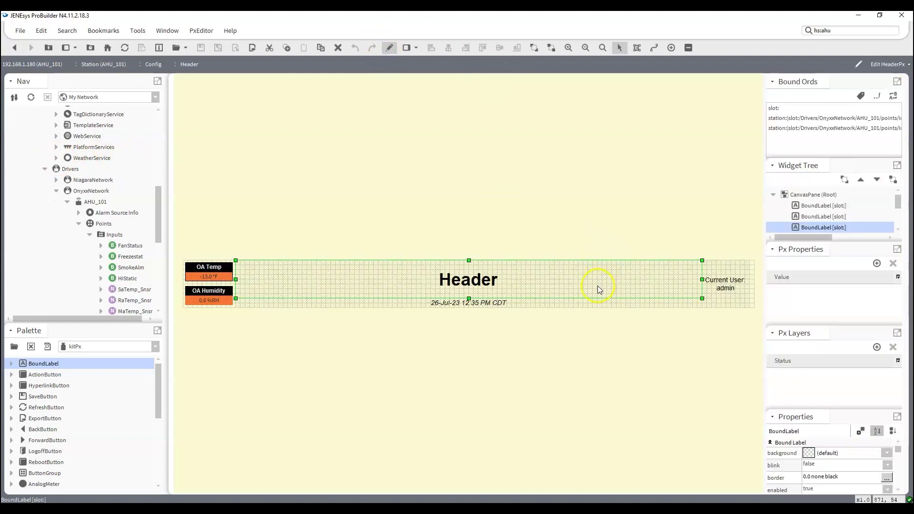
left_click_drag(701, 280, 593, 283)
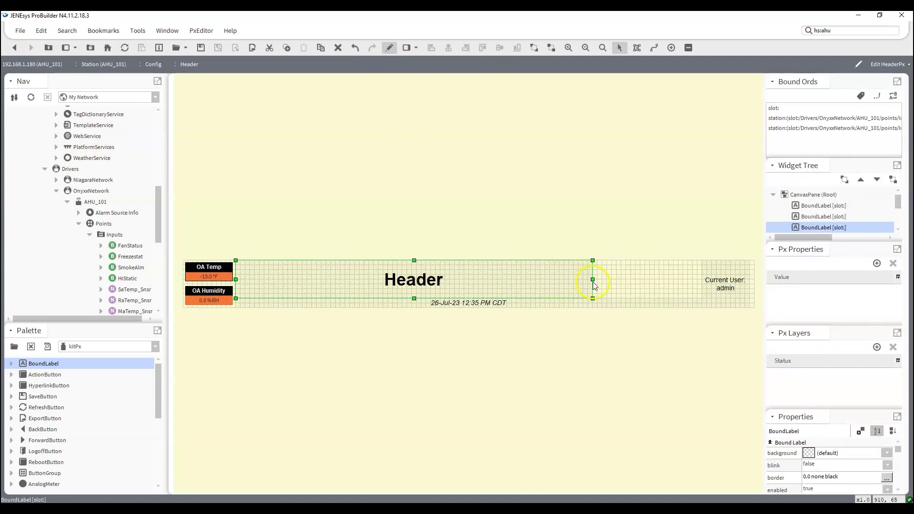
left_click(659, 306)
left_click_drag(702, 304, 593, 304)
left_click(633, 296)
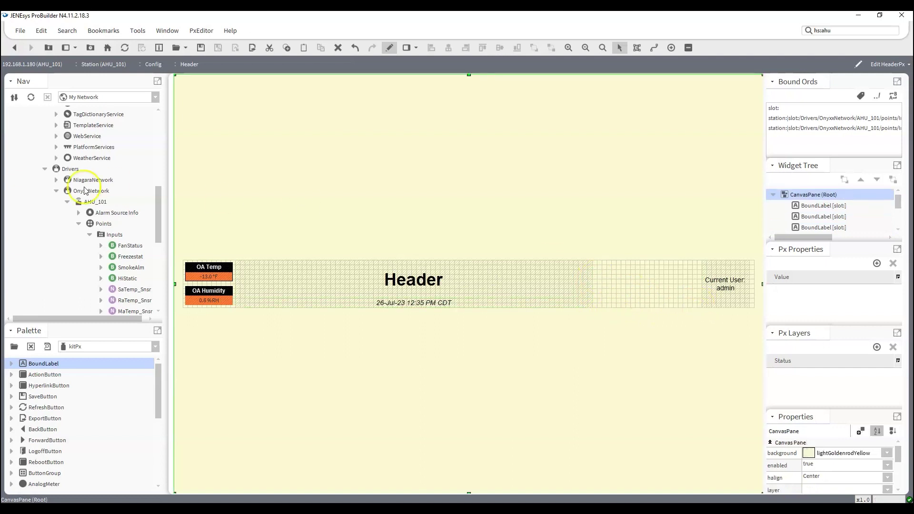
Place the WeatherReport as a Current Weather View workbench widget, sized to fit between the Header and Current User labels.
left_click(56, 157)
left_click_drag(102, 169, 604, 272)
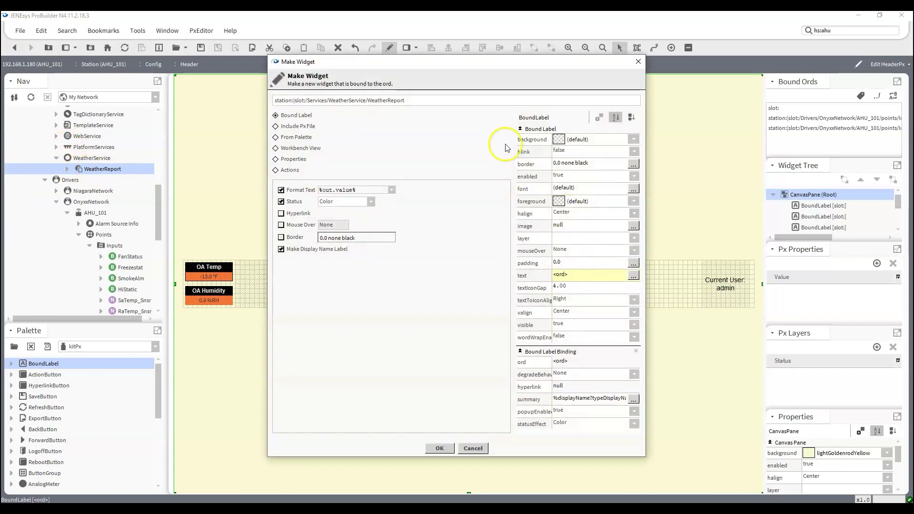
left_click(276, 148)
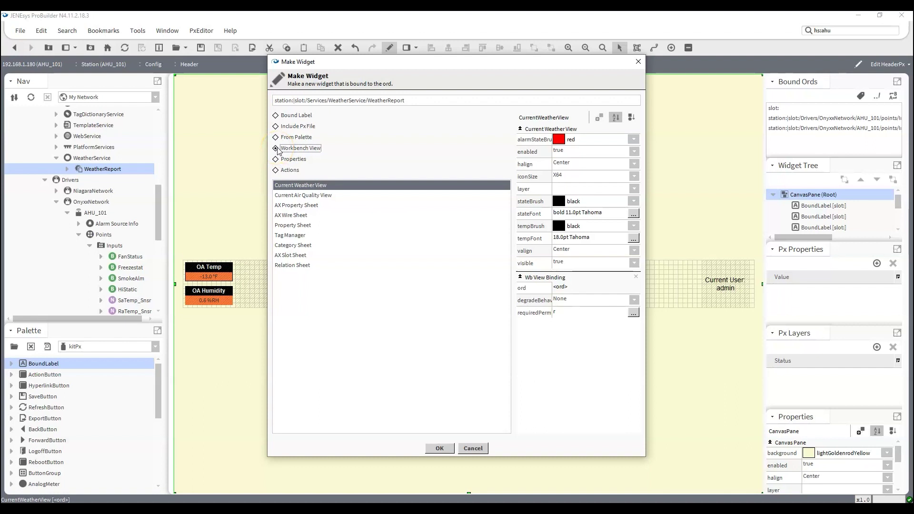
left_click(284, 189)
left_click(439, 448)
left_click_drag(605, 307, 702, 289)
left_click(681, 193)
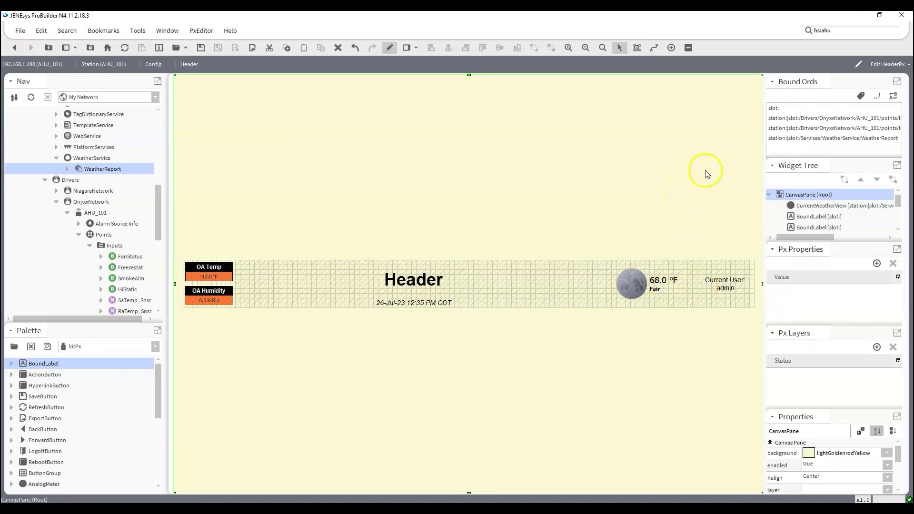
Preview the header graphic with its weather widget in view mode and collapse the WeatherService branch.
left_click(389, 48)
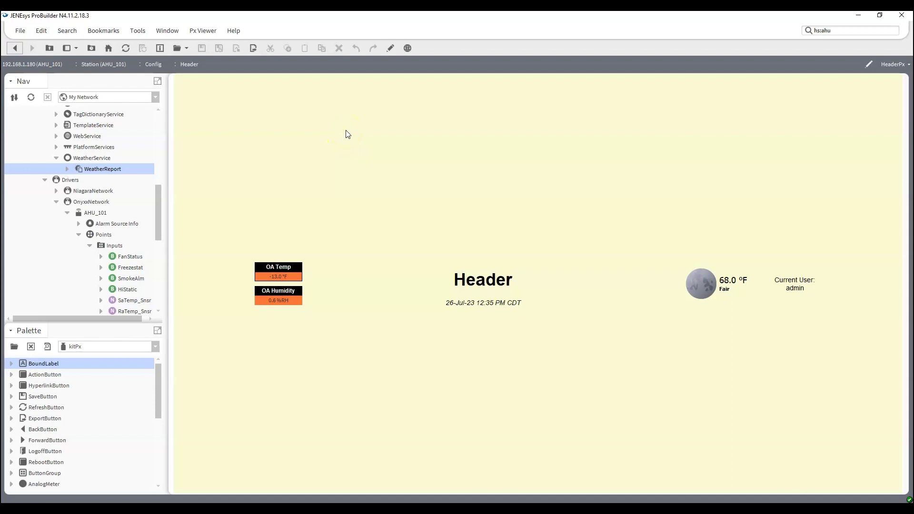
left_click(390, 48)
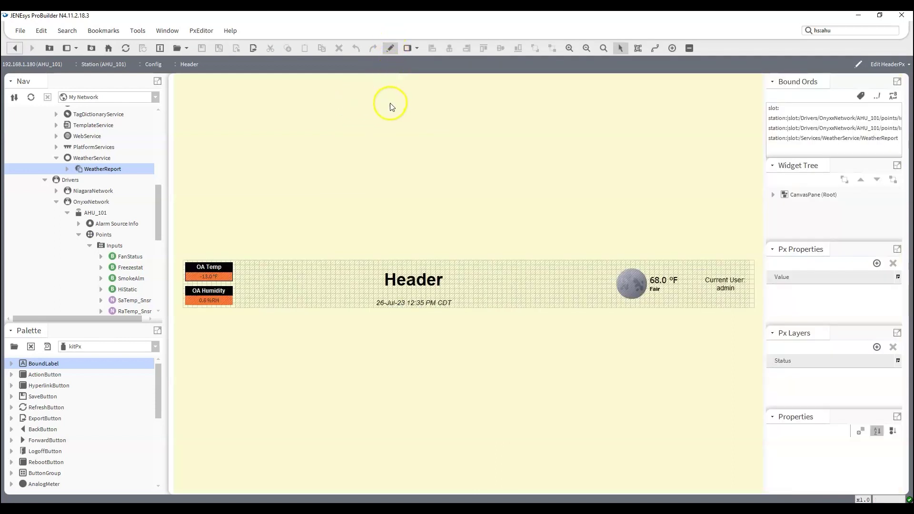
left_click(390, 48)
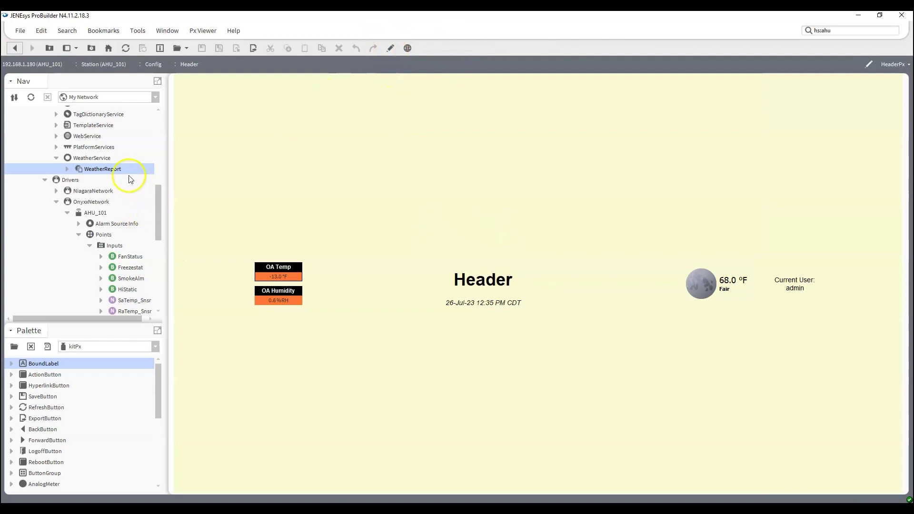
left_click(56, 158)
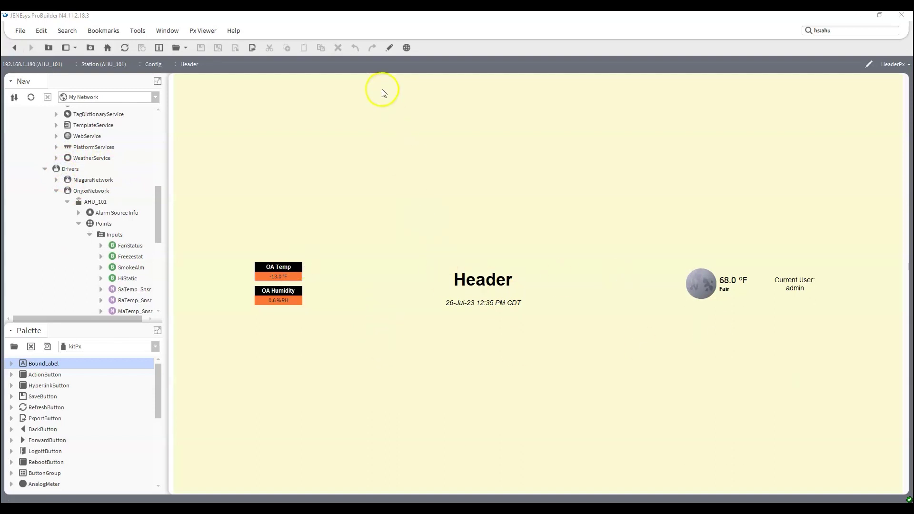
Return to editing and set the canvas pane's scale property to Fit Ratio.
left_click(388, 51)
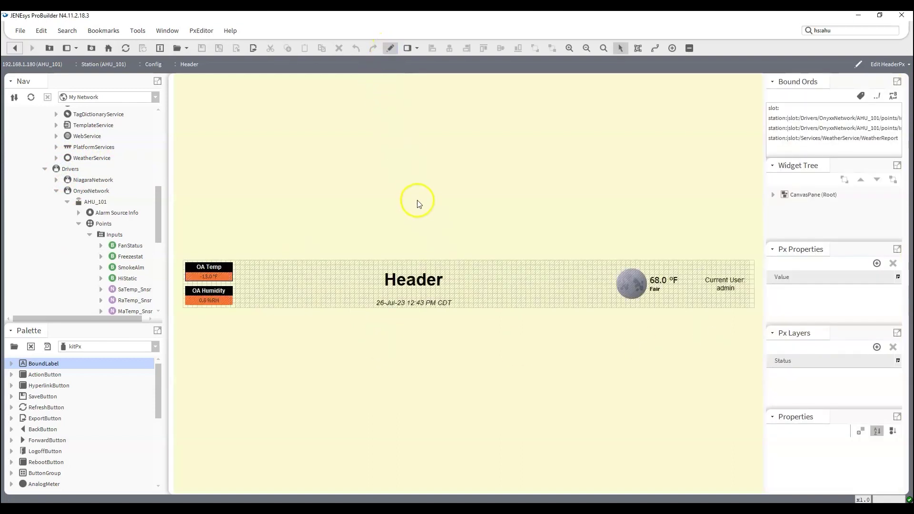
double_click(414, 200)
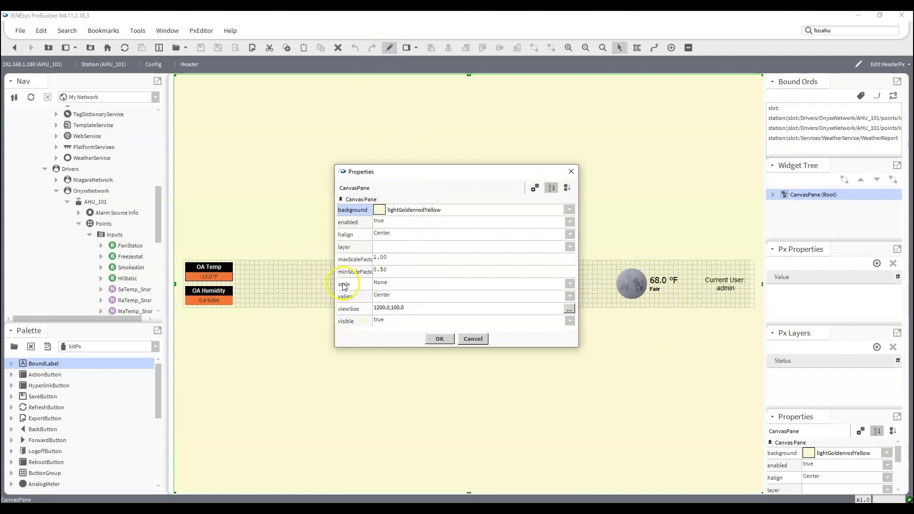
left_click(375, 288)
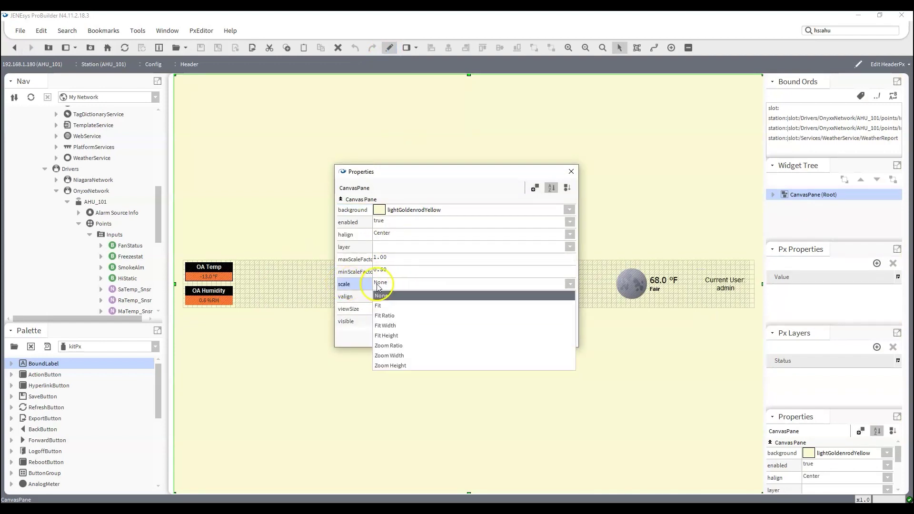
left_click(384, 314)
left_click(439, 338)
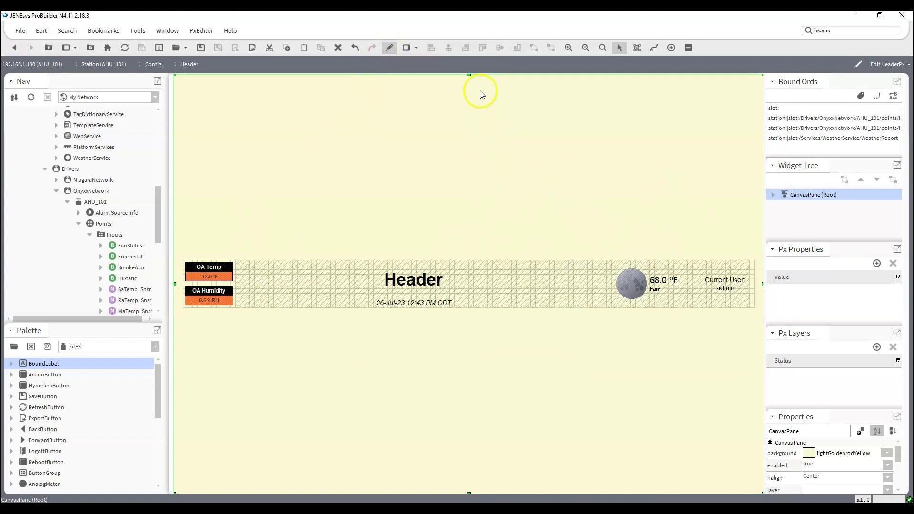
Preview the header graphic in view mode and collapse the Inputs and Points branches under AHU_101.
left_click(391, 49)
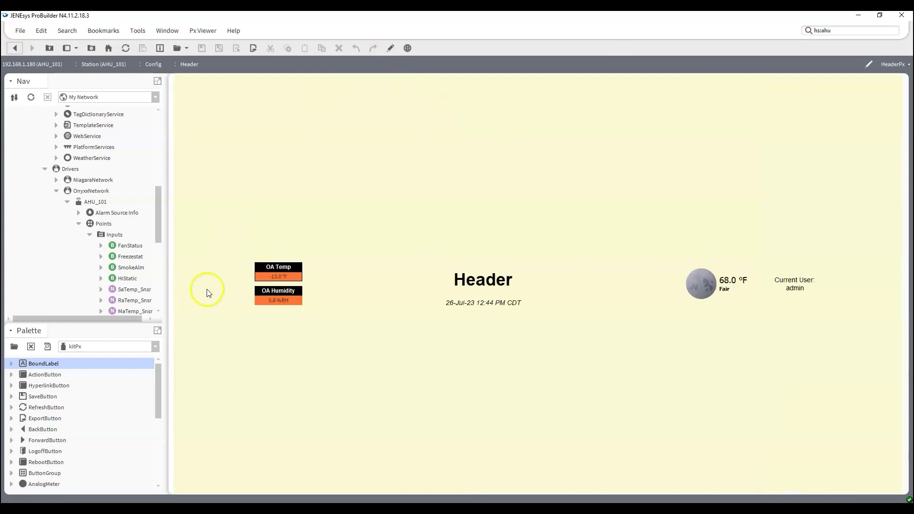
left_click(89, 235)
left_click(79, 224)
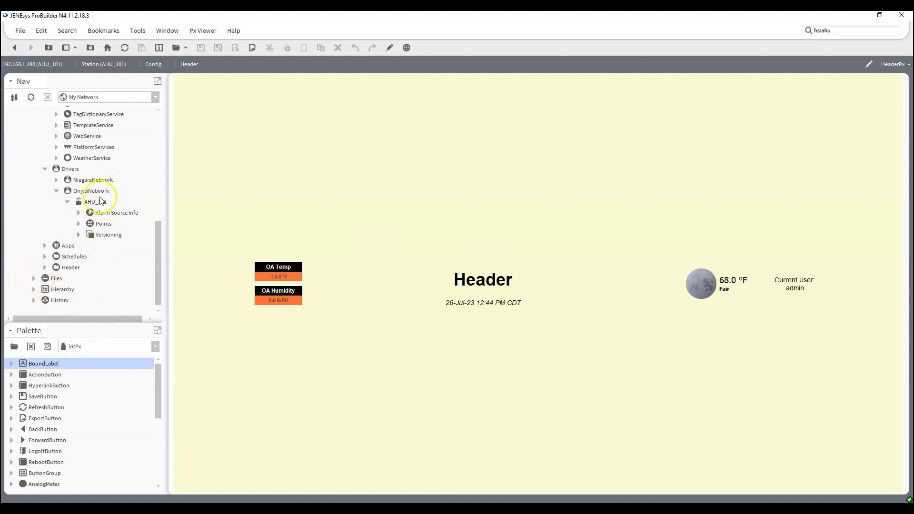
left_click(71, 268)
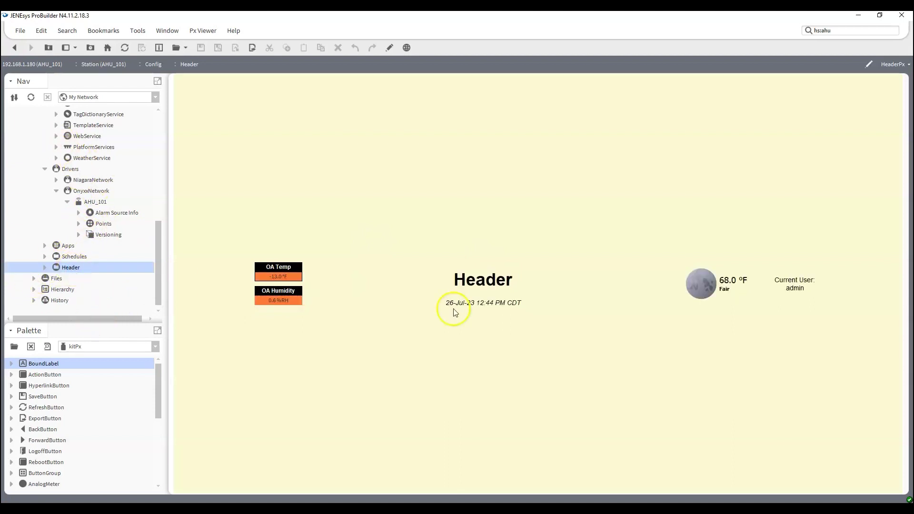
Create a new Px view named AirHandlerPx on the AHU_101 device, using the px file AirHandlerPx.px.
right_click(100, 205)
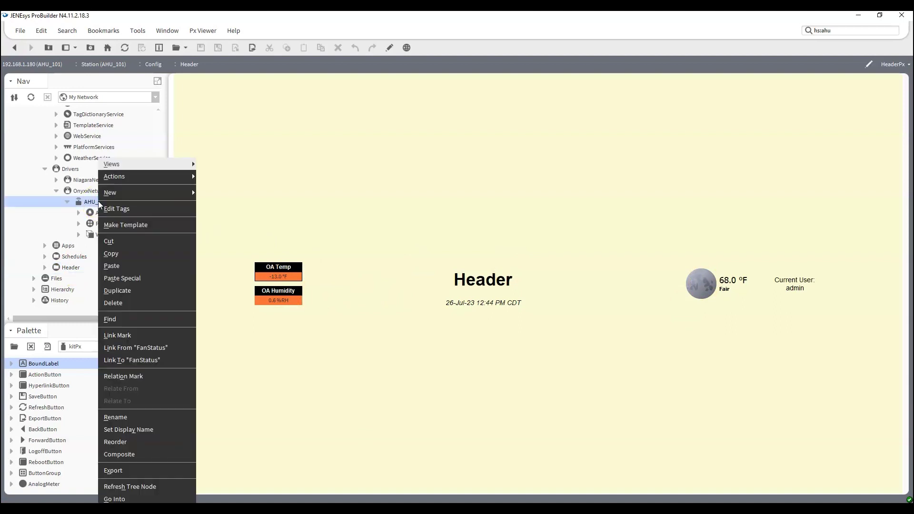
left_click(43, 218)
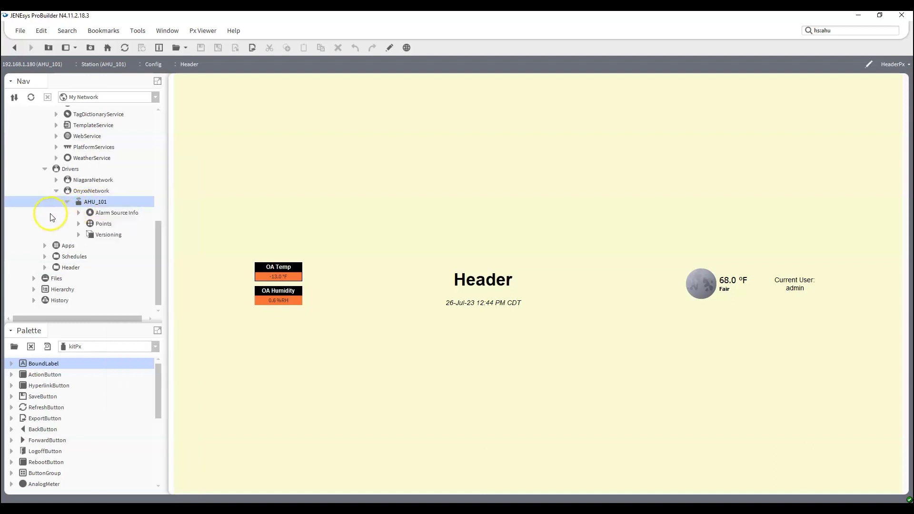
right_click(96, 204)
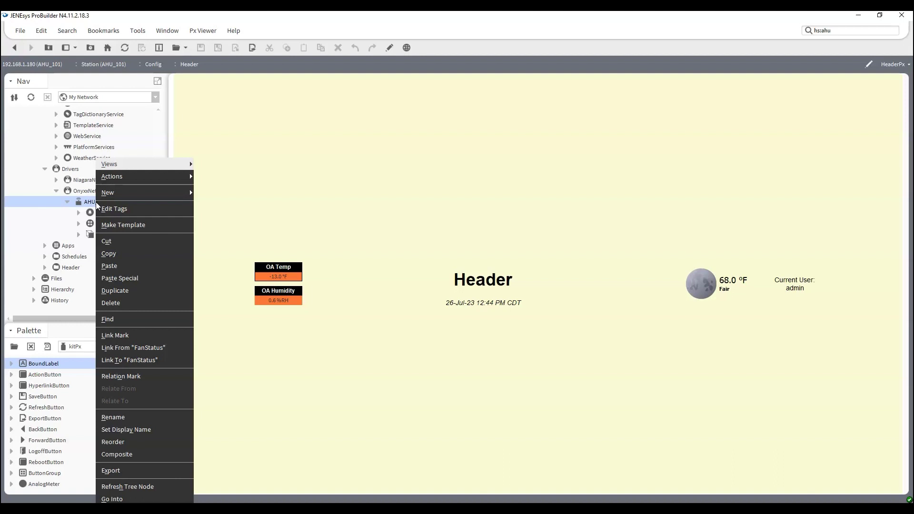
left_click(62, 208)
right_click(93, 202)
mouse_move(122, 165)
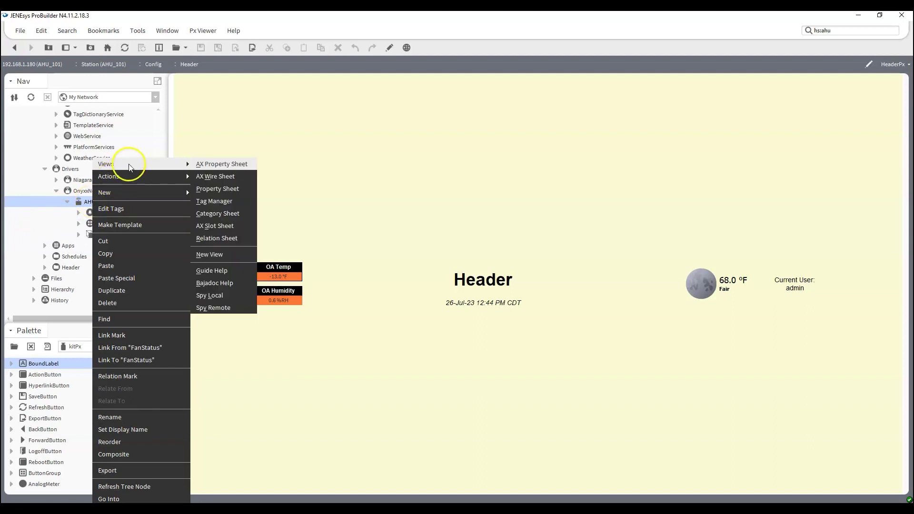
left_click(215, 258)
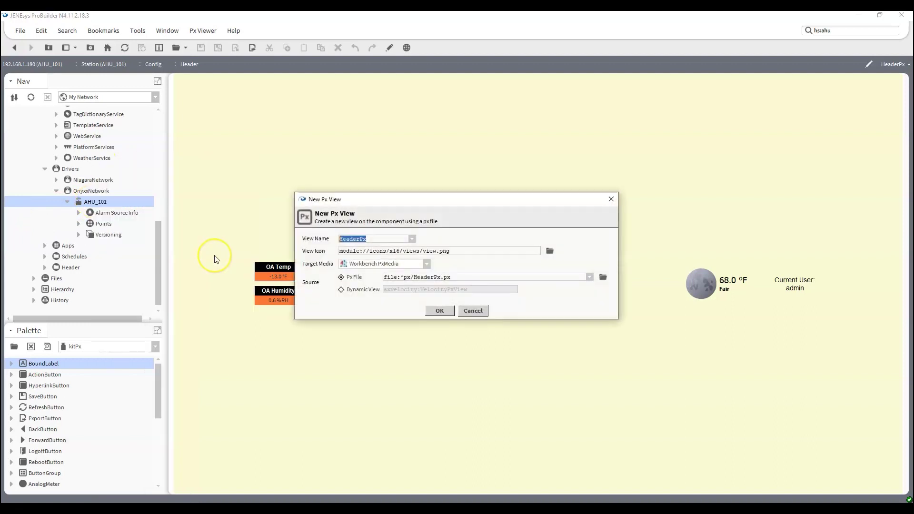
type("AirHandl")
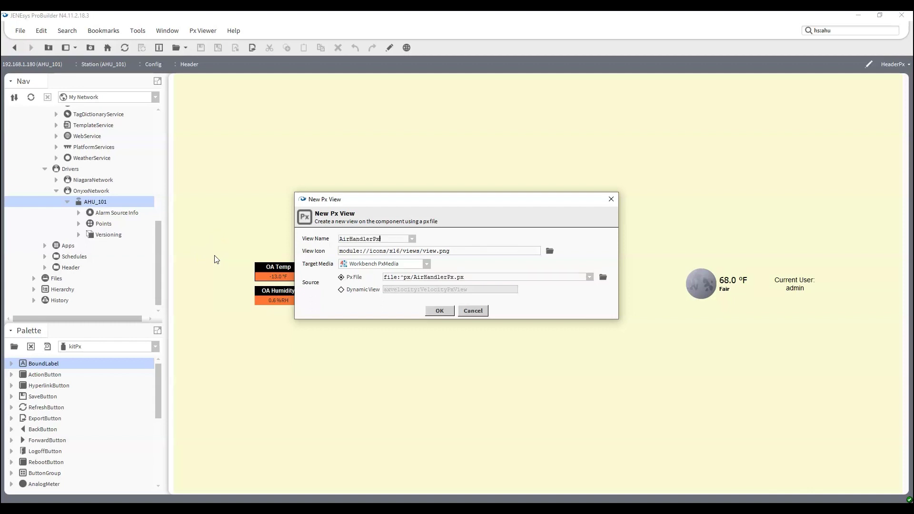
key("Return")
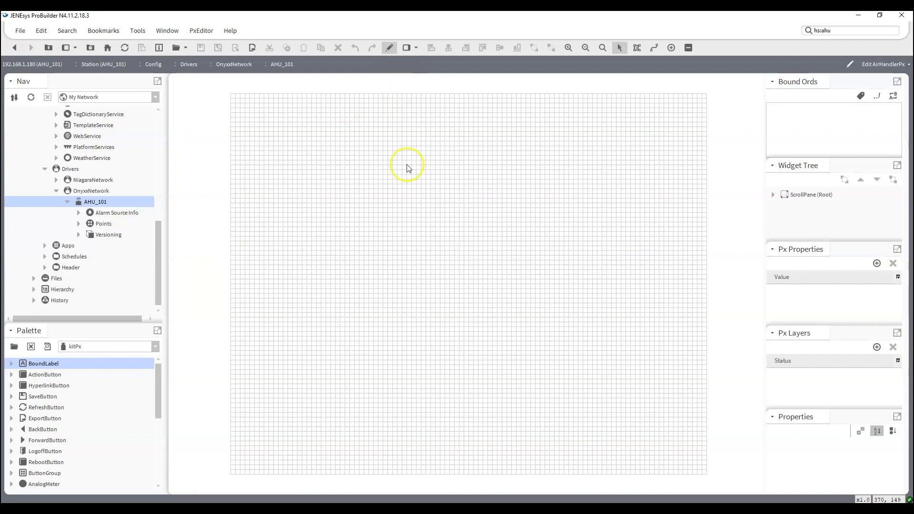
Set the new graphic's canvas pane to a view size of 1200 by 1080 and its scale to None.
double_click(418, 205)
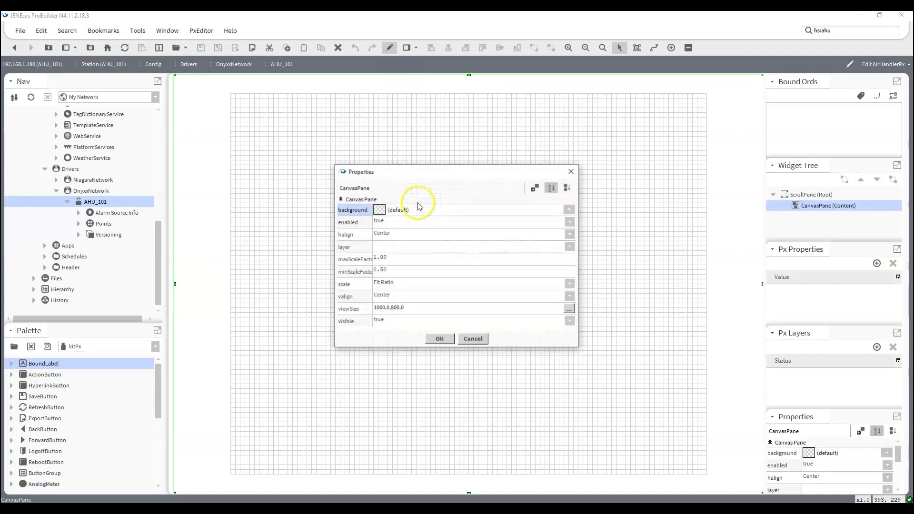
double_click(387, 308)
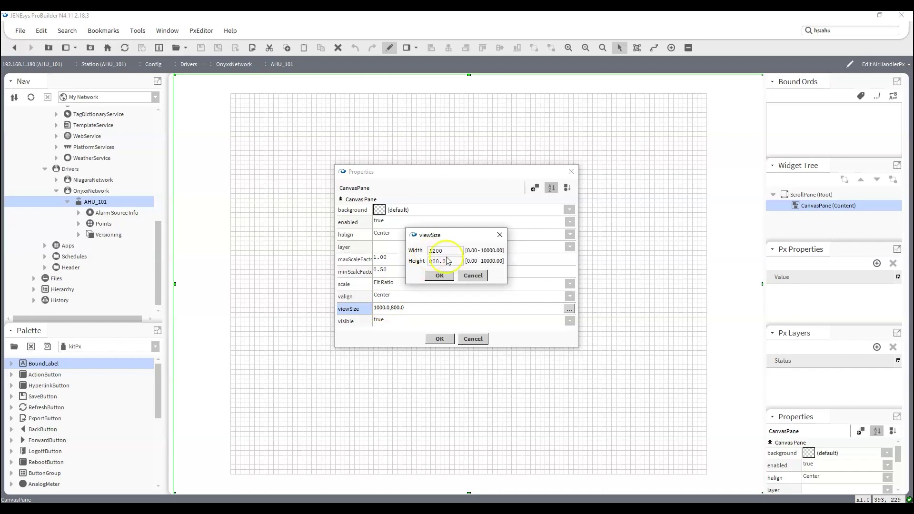
key("Tab")
type("1080")
left_click(439, 275)
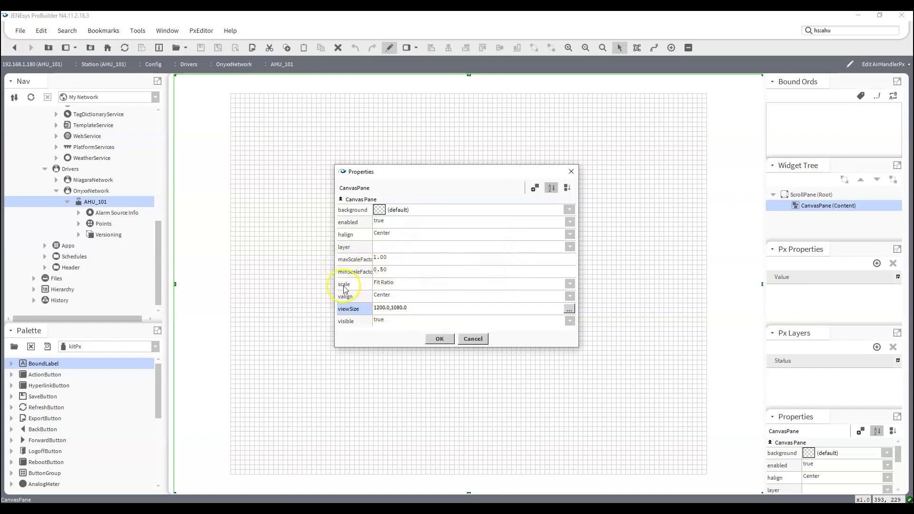
left_click(400, 283)
left_click(393, 295)
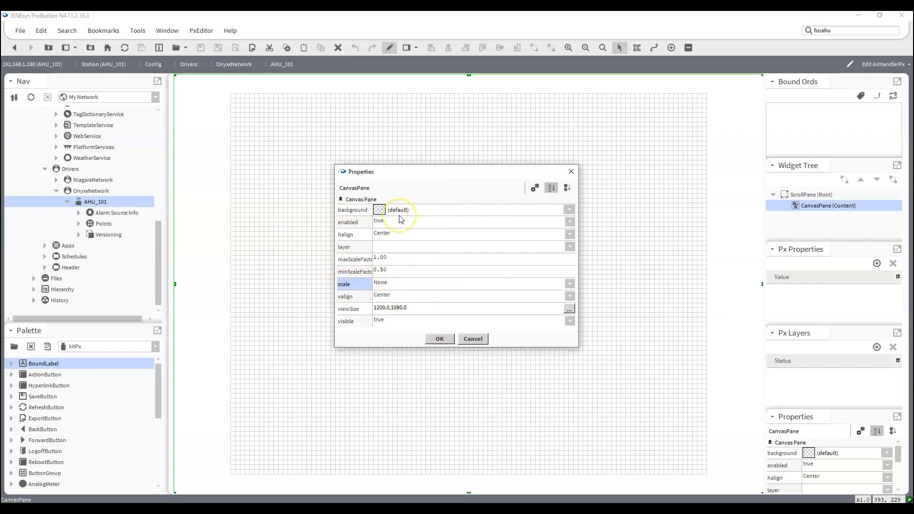
left_click(441, 338)
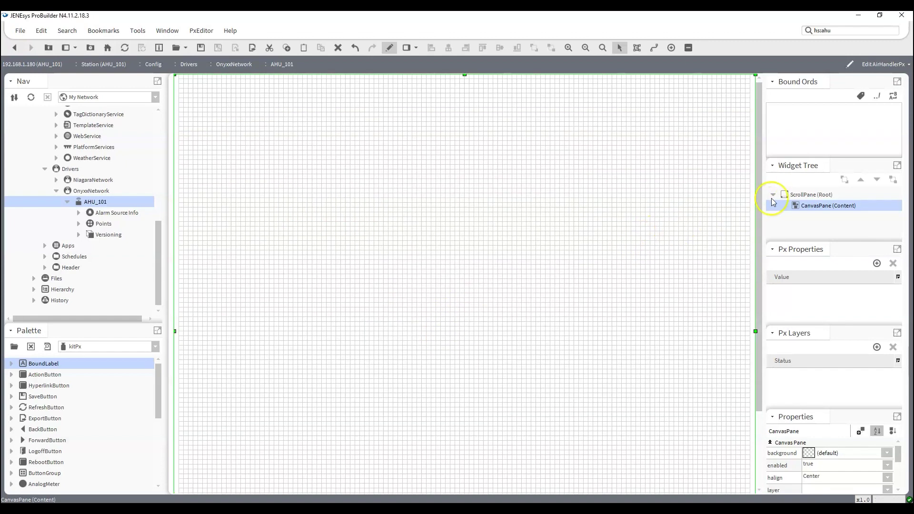
Make the CanvasPane the root widget by cutting it, deleting the ScrollPane and pasting it back, and check its properties.
right_click(822, 205)
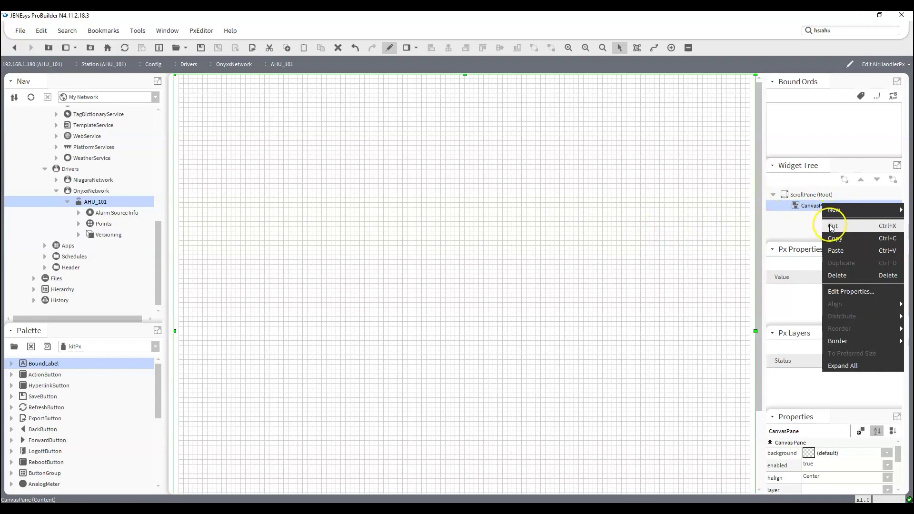
left_click(832, 227)
right_click(812, 194)
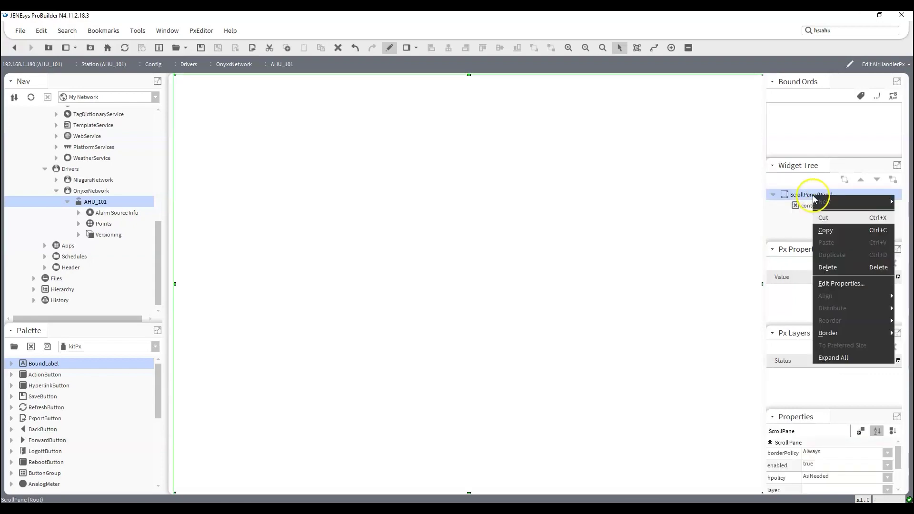
left_click(828, 267)
right_click(796, 196)
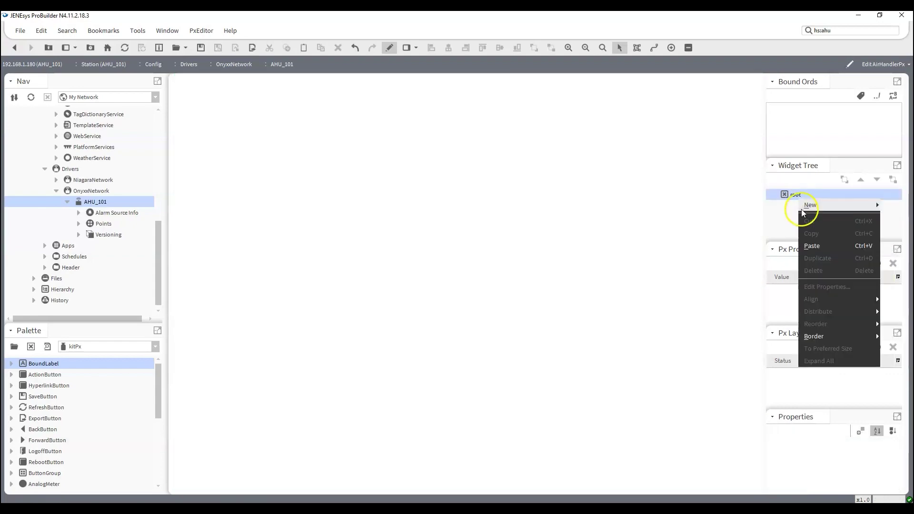
left_click(810, 247)
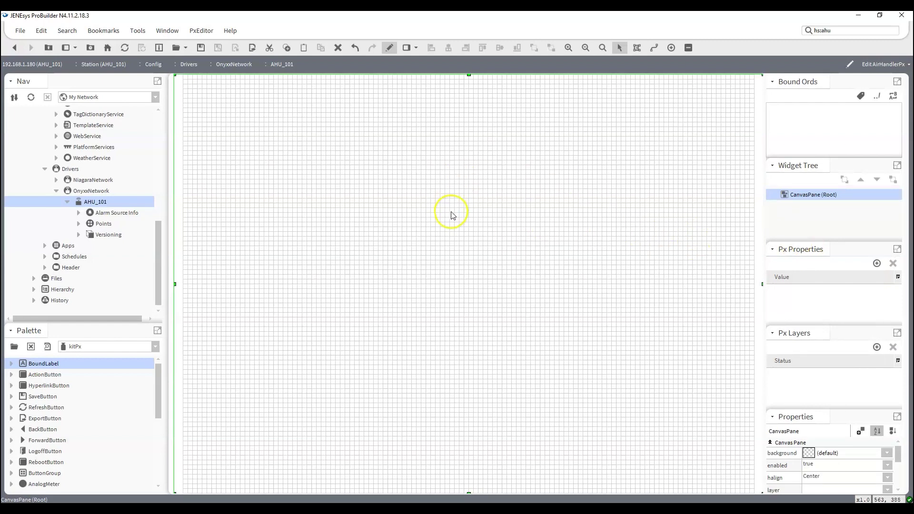
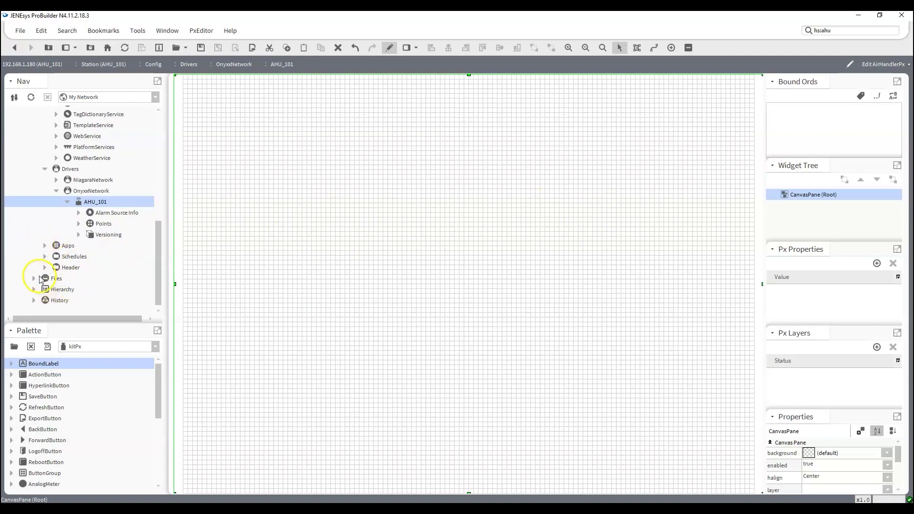
double_click(502, 214)
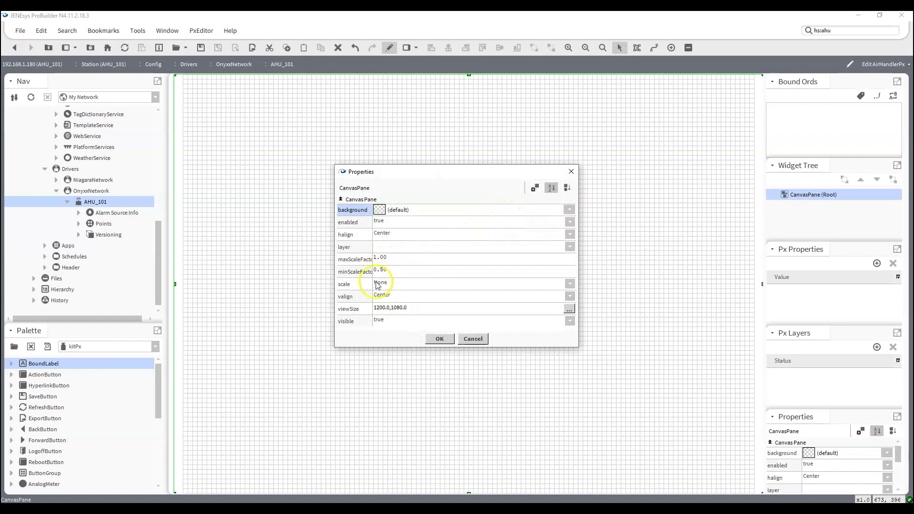
left_click(436, 337)
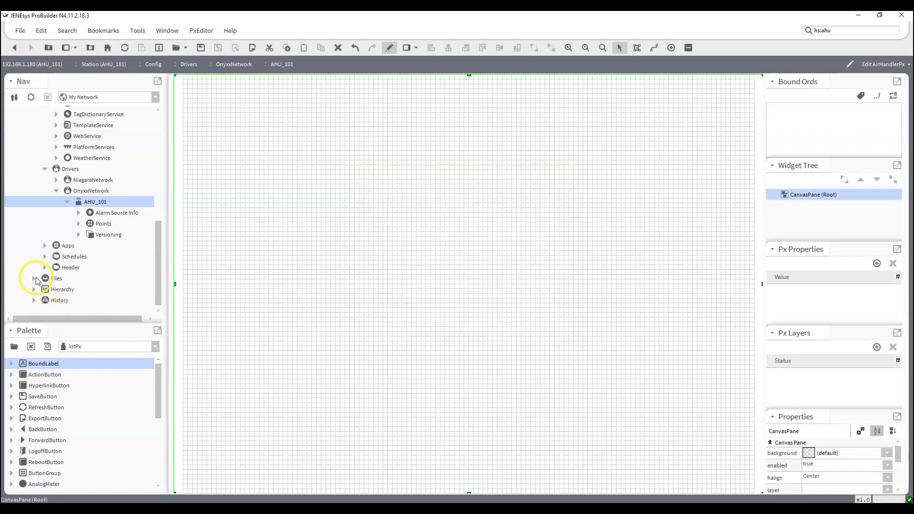
Place HeaderPx.px from the station's px files folder on the AirHandlerPx canvas as a PxInclude at about 260, 280.
left_click(34, 279)
left_click(45, 289)
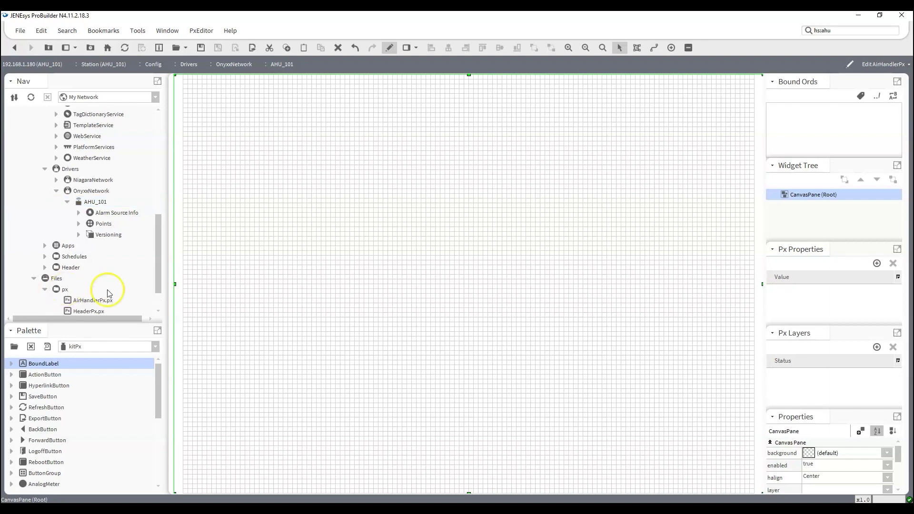
left_click_drag(90, 278, 301, 191)
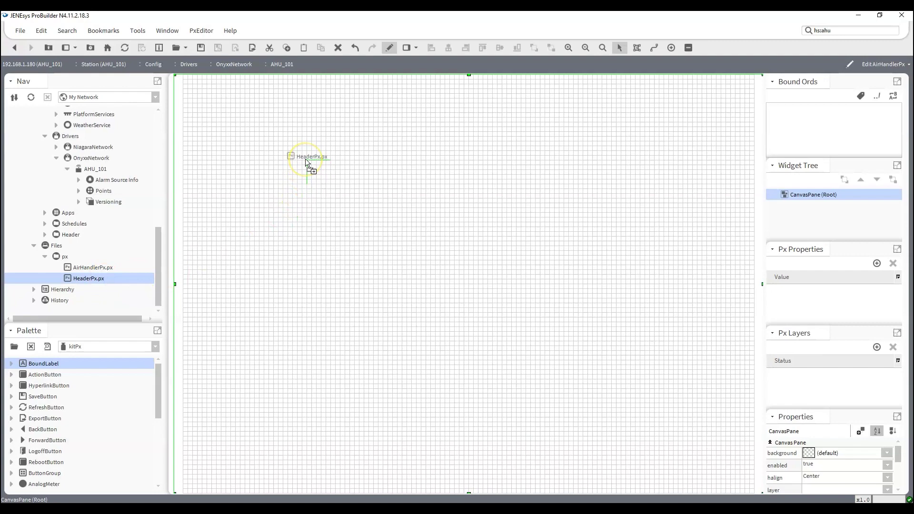
left_click_drag(306, 160, 306, 160)
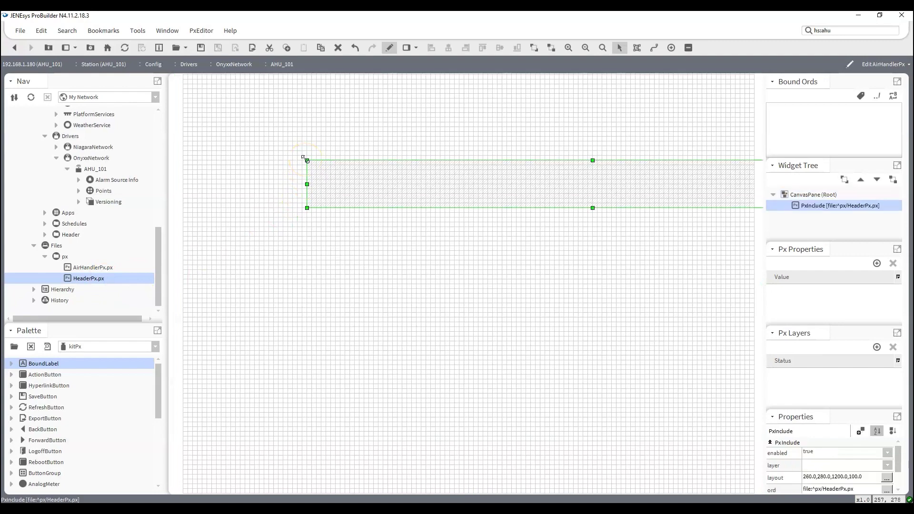
Move the HeaderPx include to the upper-left of the canvas, at layout position 0, 100.
left_click_drag(469, 186, 379, 96)
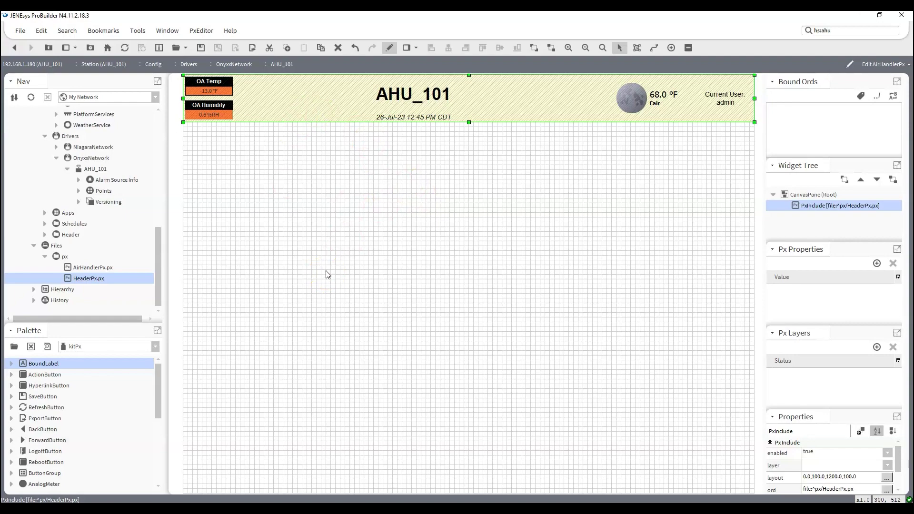
left_click(500, 244)
Load the kitPxN4svg palette and give it more room by collapsing the px and Files folders and enlarging the palette area.
left_click(44, 256)
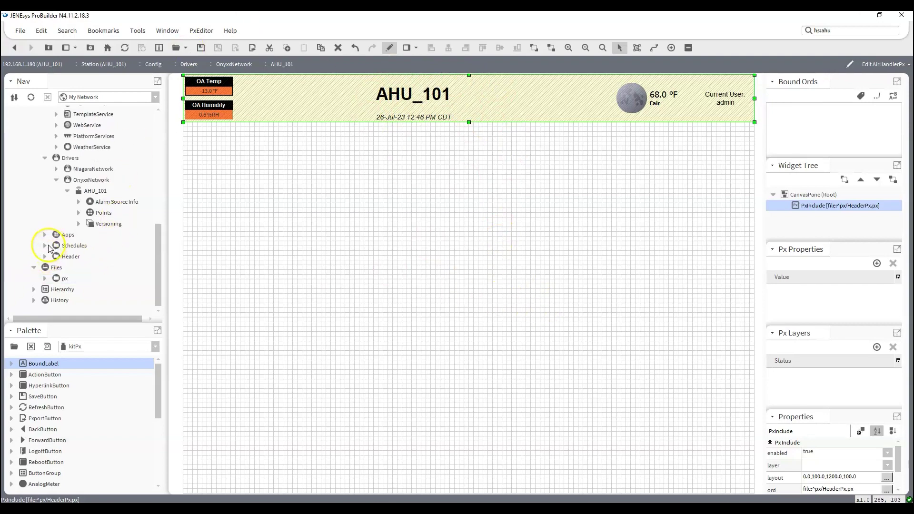
left_click(34, 267)
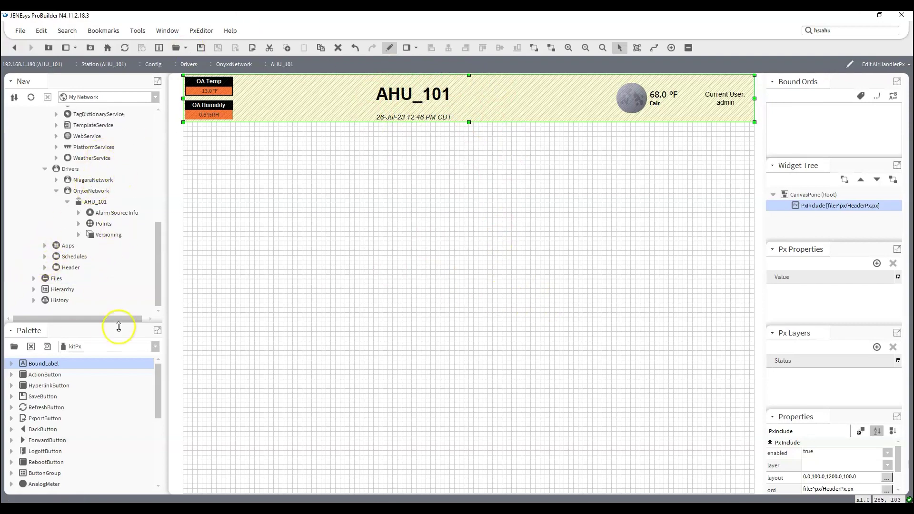
left_click_drag(113, 324, 113, 273)
left_click(112, 303)
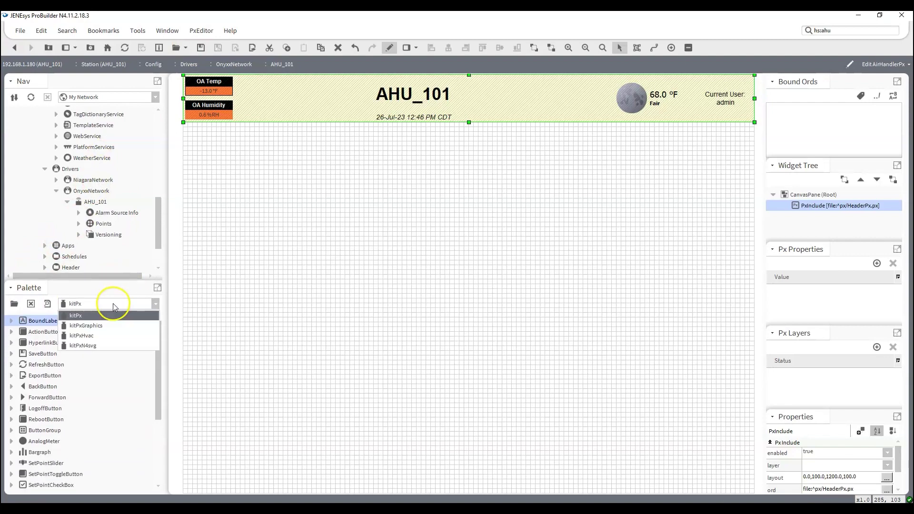
left_click(96, 344)
left_click_drag(67, 280, 75, 190)
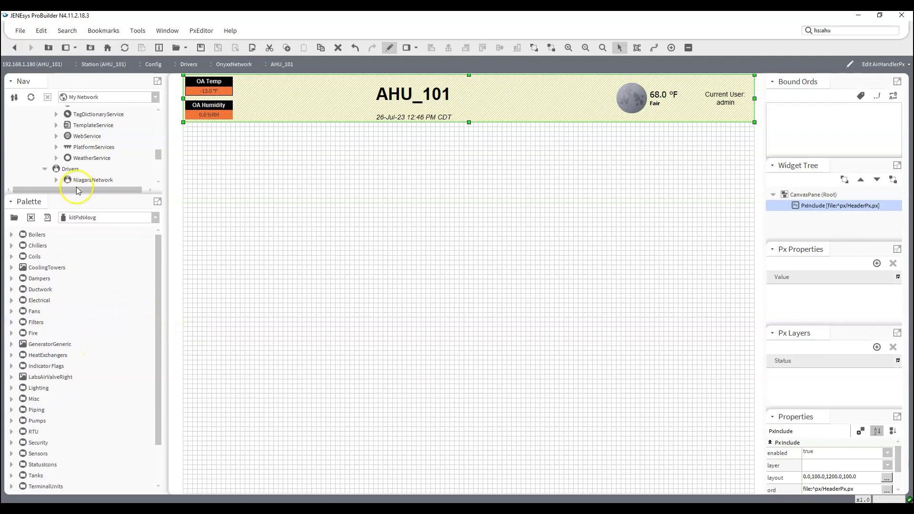
Place a DuctHorzLong from the Ductwork folder across the middle of the canvas and join a DuctHorzMed to its right end.
left_click(11, 289)
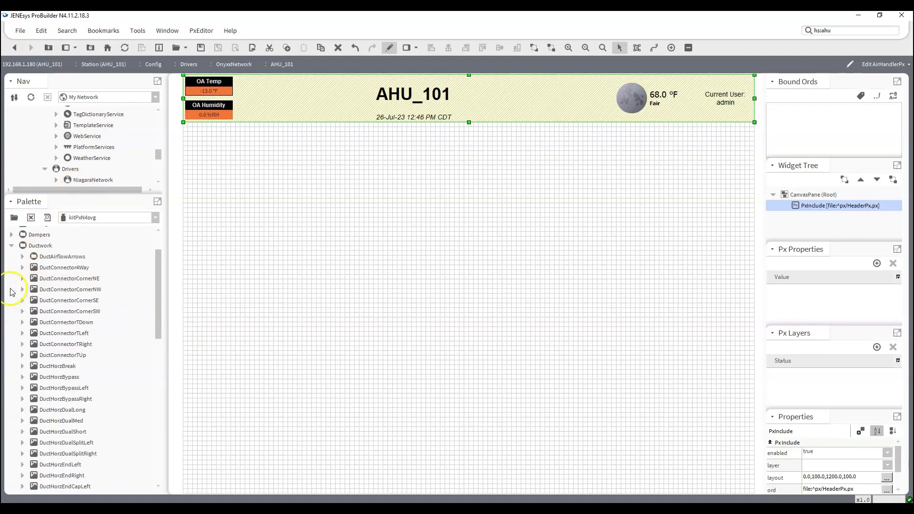
scroll(76, 294, "down", 5)
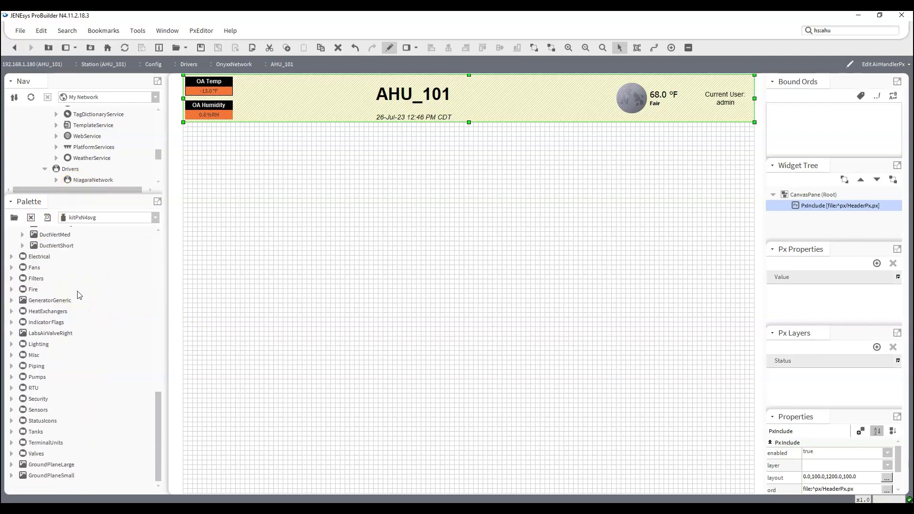
scroll(79, 295, "up", 3)
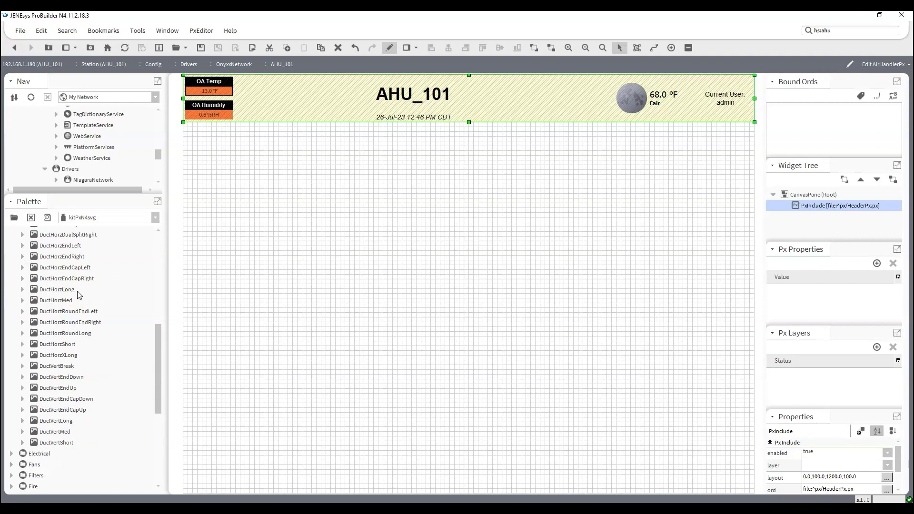
scroll(79, 294, "up", 3)
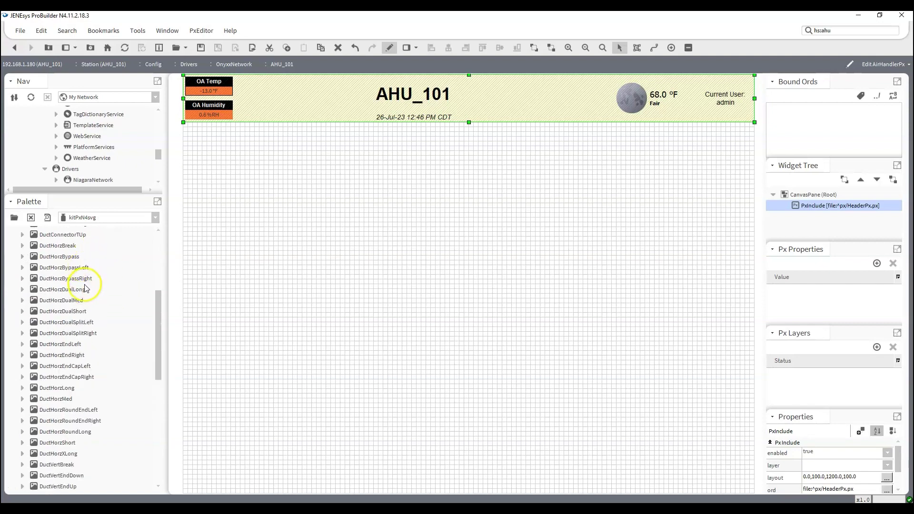
scroll(85, 288, "up", 3)
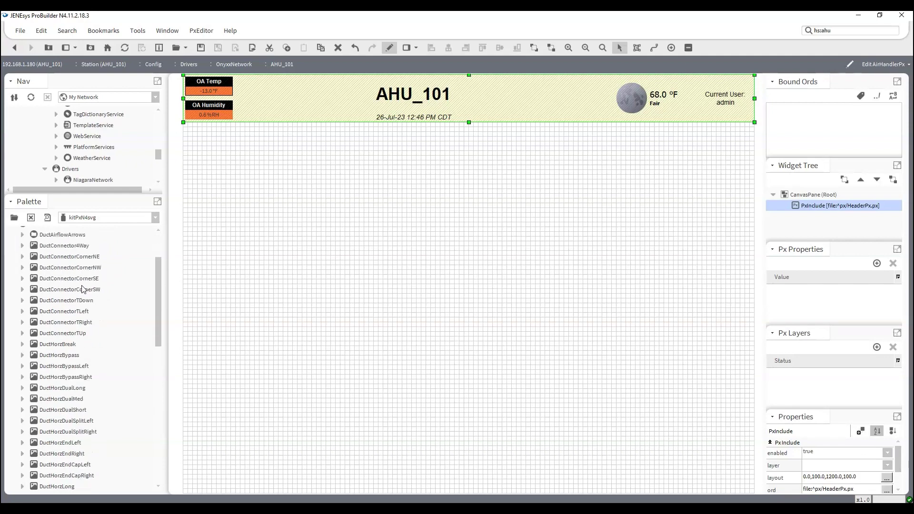
left_click(23, 236)
scroll(67, 265, "down", 4)
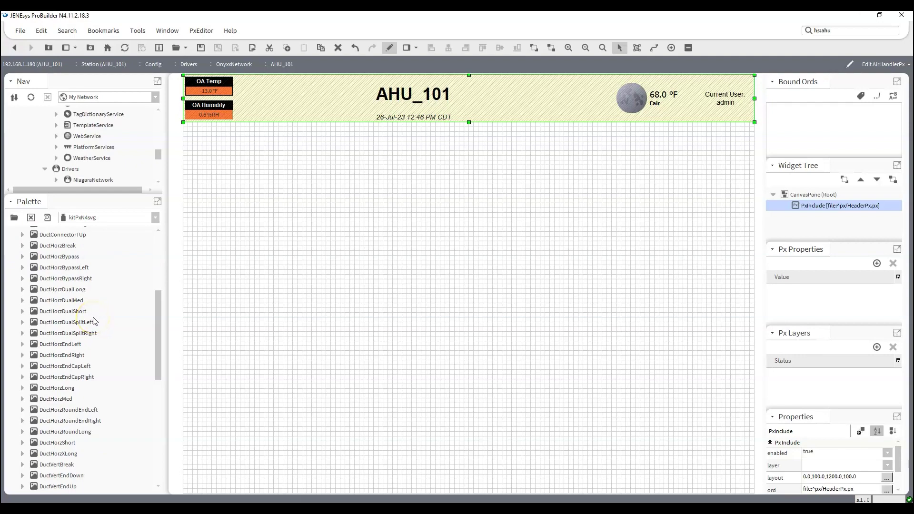
scroll(94, 320, "up", 2)
scroll(93, 321, "down", 2)
left_click_drag(49, 388, 324, 291)
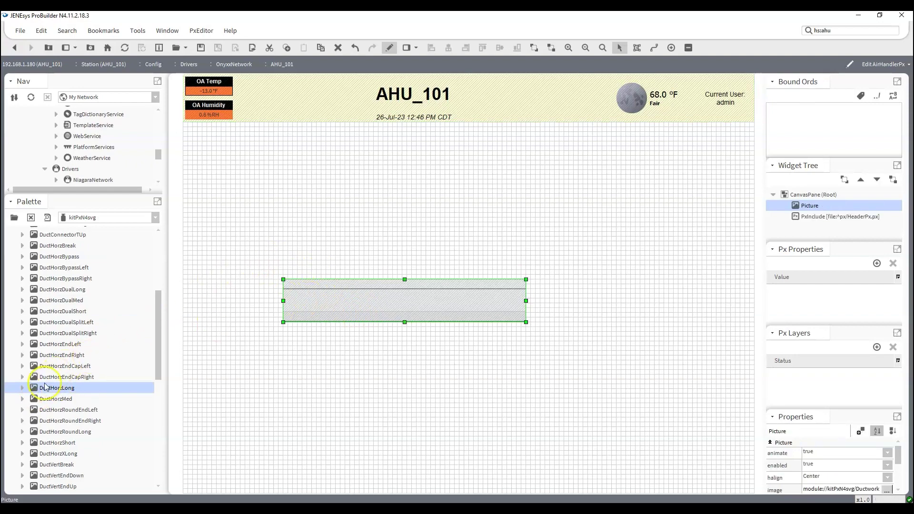
left_click_drag(41, 402, 551, 296)
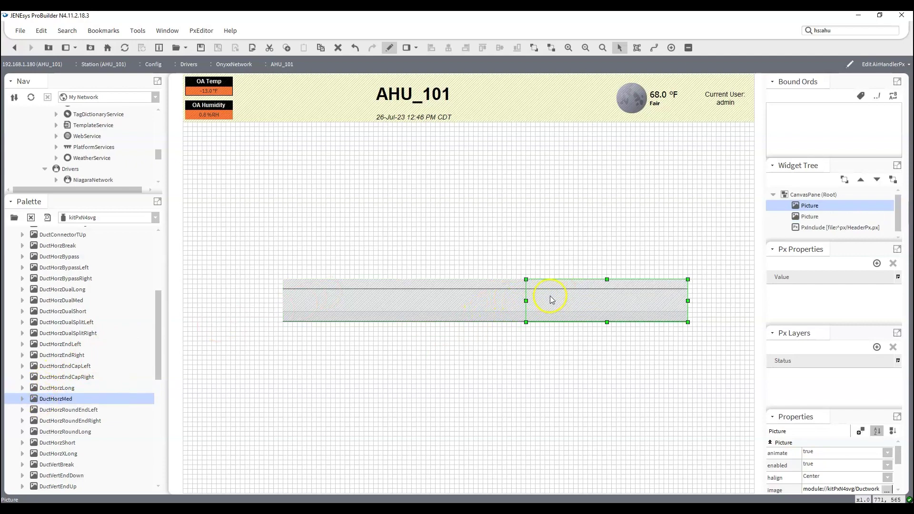
left_click(557, 371)
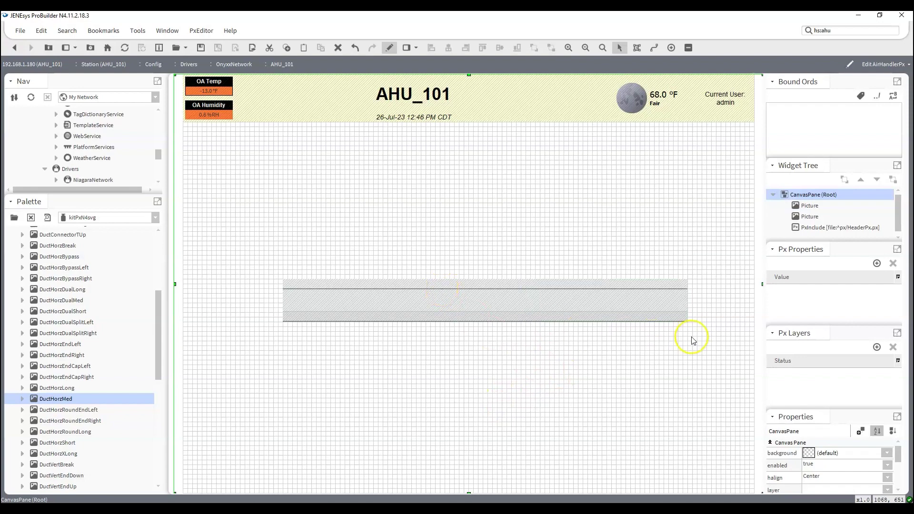
Place a DuctConnectorTUp over the long horizontal duct, aligned with the duct's lower edge.
scroll(73, 354, "down", 4)
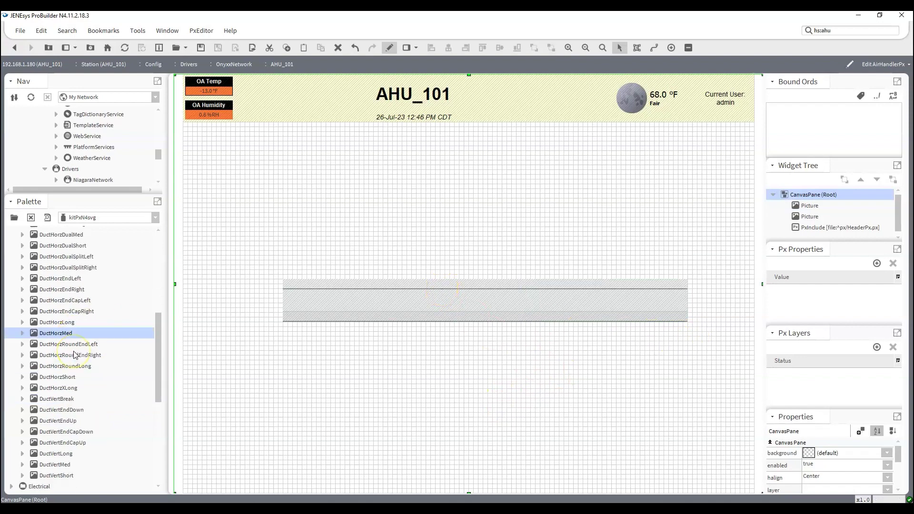
scroll(88, 351, "up", 4)
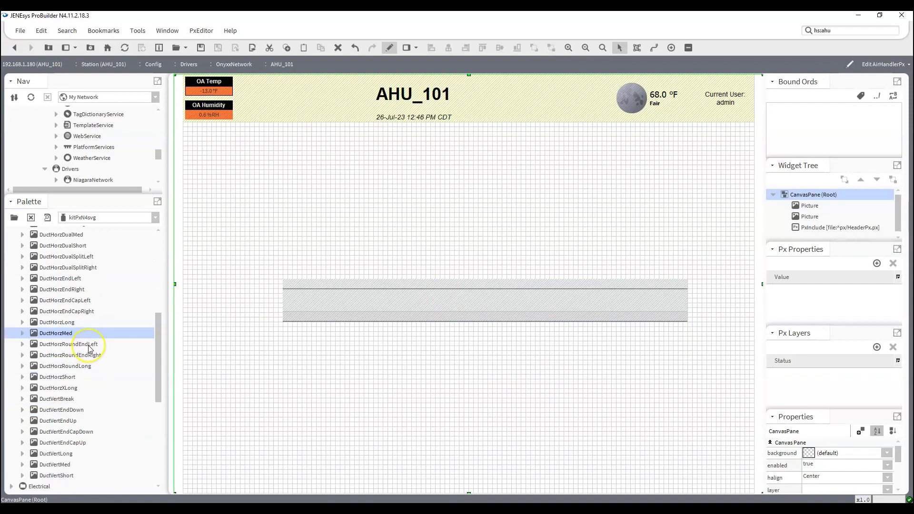
scroll(90, 349, "up", 2)
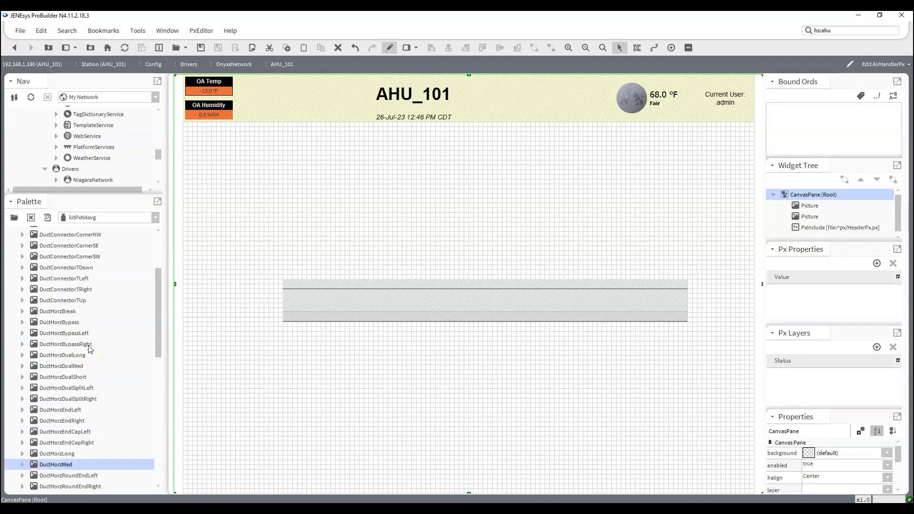
left_click_drag(54, 306, 404, 261)
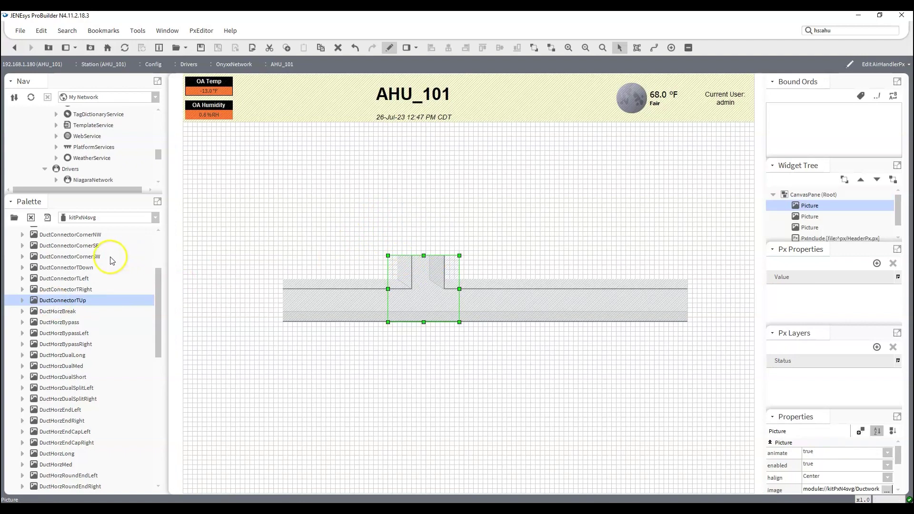
Add a DuctVertShort directly above the upward branch of the T connector.
scroll(107, 260, "down", 4)
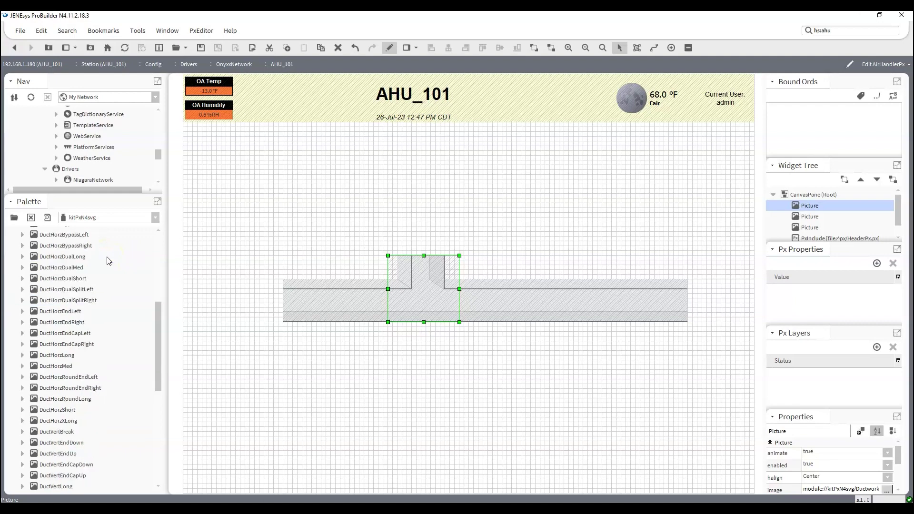
scroll(109, 261, "down", 1)
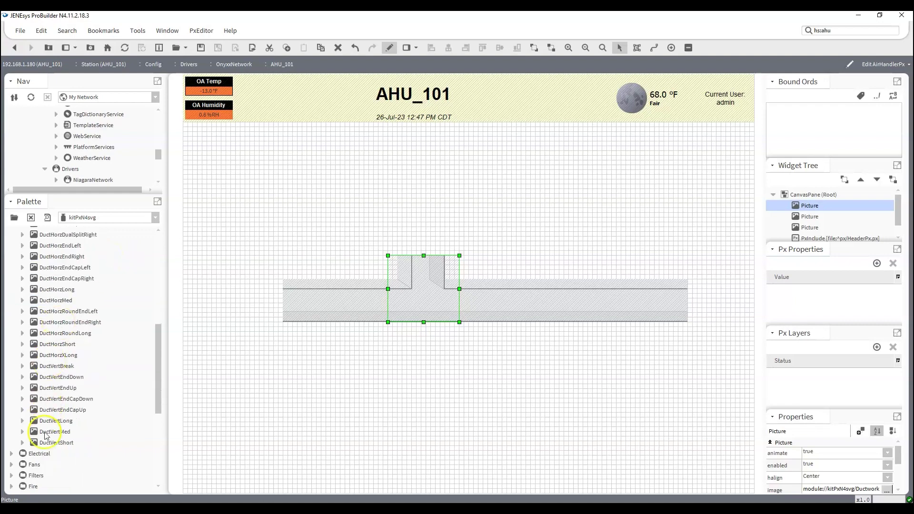
left_click_drag(56, 443, 409, 234)
left_click(357, 190)
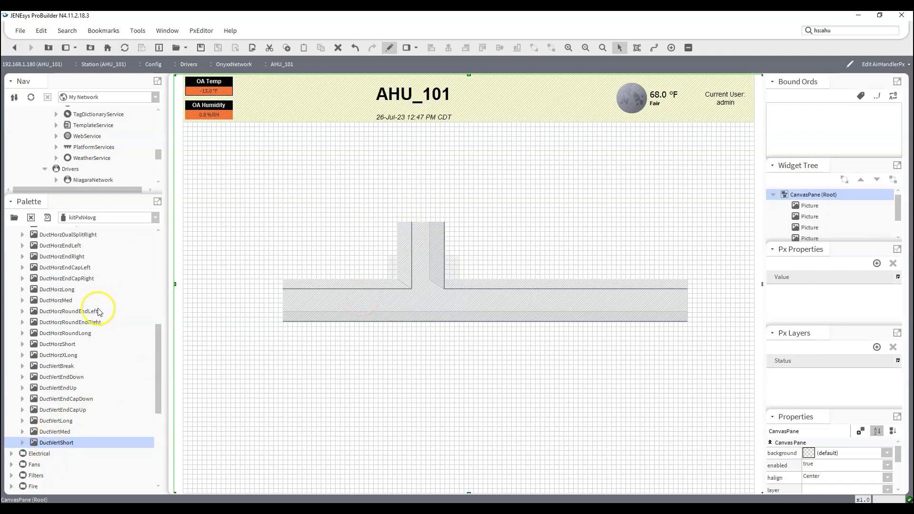
Place a DuctConnectorTDown on the upper end of the short vertical duct.
scroll(78, 311, "up", 8)
scroll(77, 313, "down", 1)
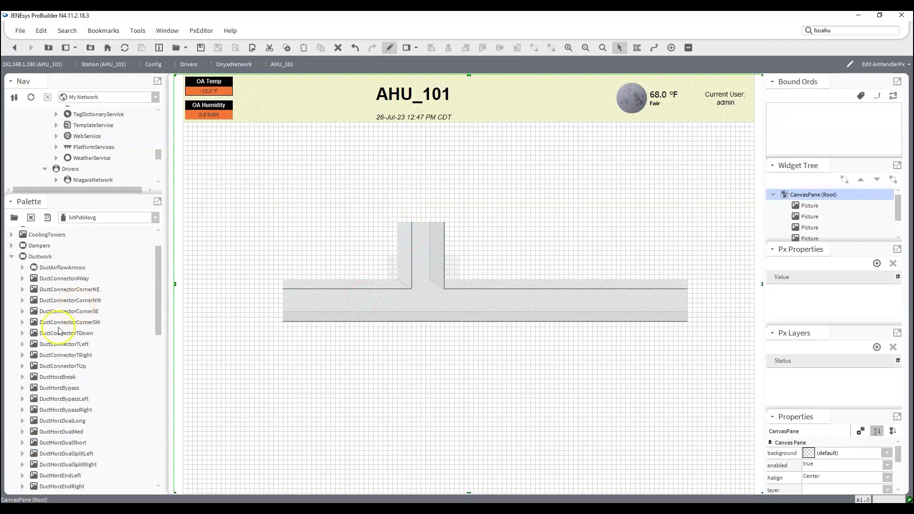
left_click_drag(66, 333, 414, 179)
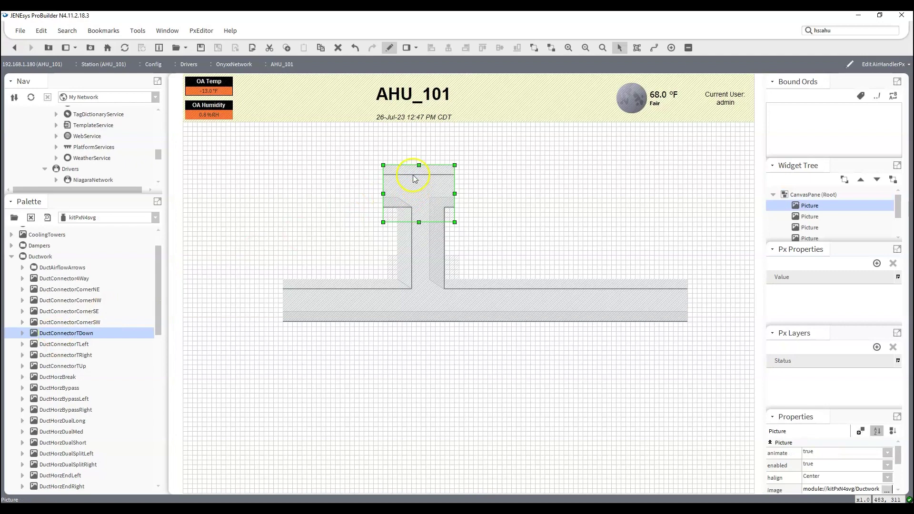
left_click(361, 287)
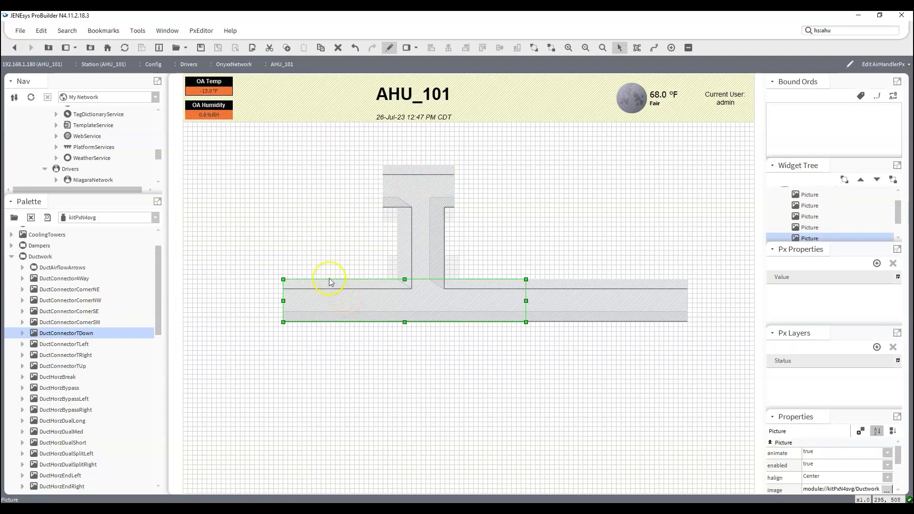
left_click(306, 249)
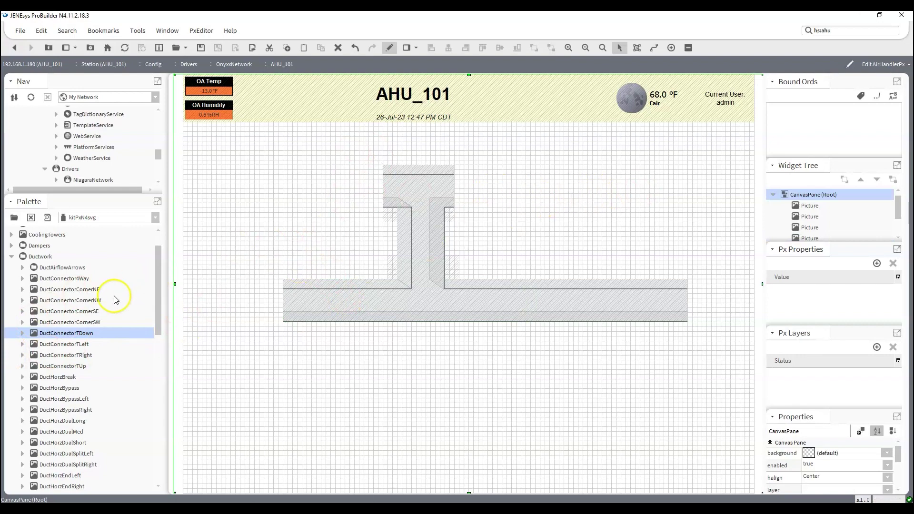
Add a DuctHorzMed over the upper T connector, with its left end aligned to the lower duct's left end.
scroll(116, 300, "down", 7)
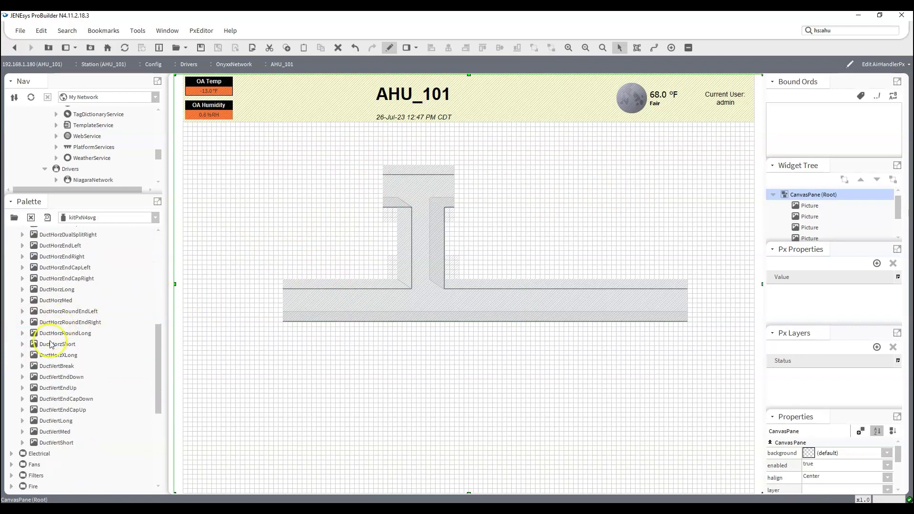
scroll(55, 336, "up", 1)
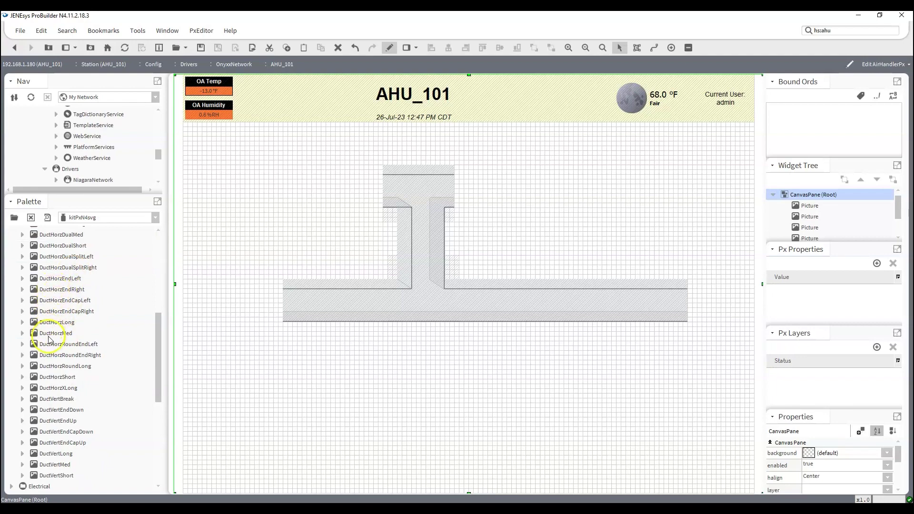
left_click_drag(51, 333, 248, 189)
left_click_drag(292, 210, 322, 187)
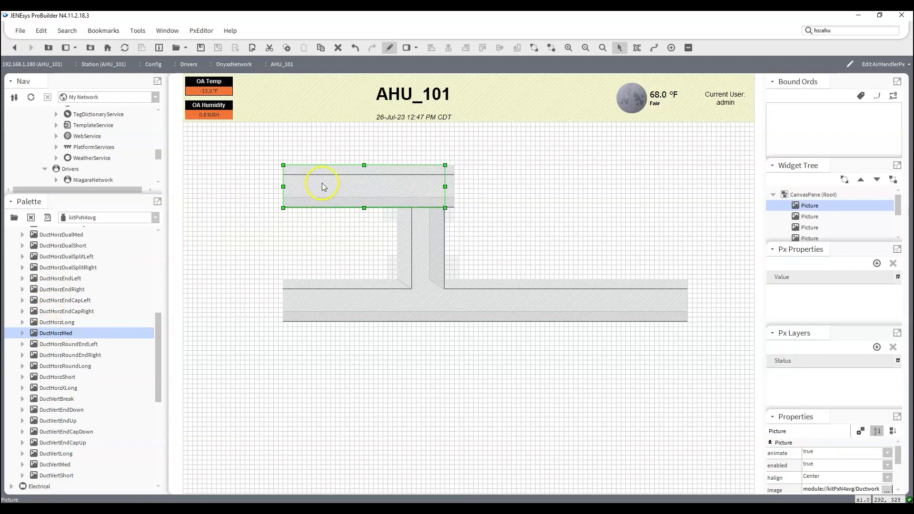
left_click(314, 275)
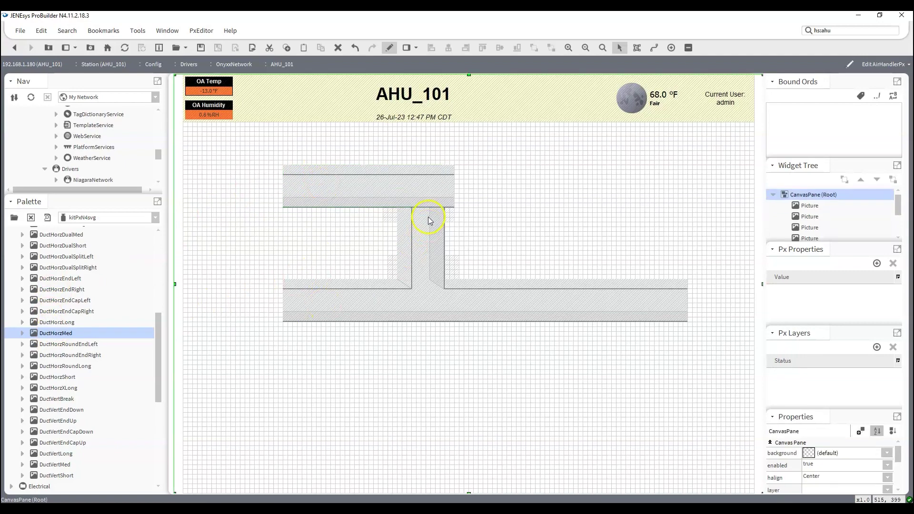
left_click(427, 217)
left_click(307, 265)
Move the upper medium duct directly above the lower medium duct and join a DuctHorzLong to its left end.
left_click_drag(314, 185, 558, 185)
left_click(526, 299)
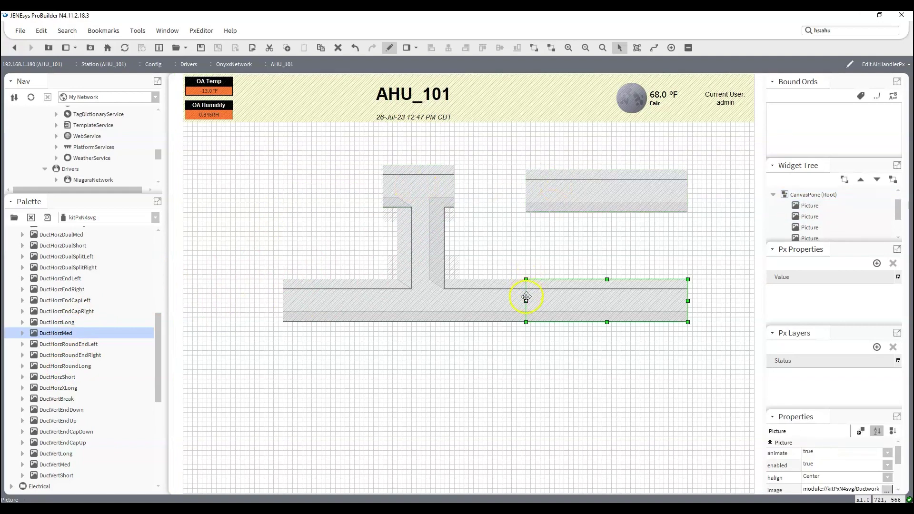
left_click(400, 385)
left_click_drag(68, 323, 348, 176)
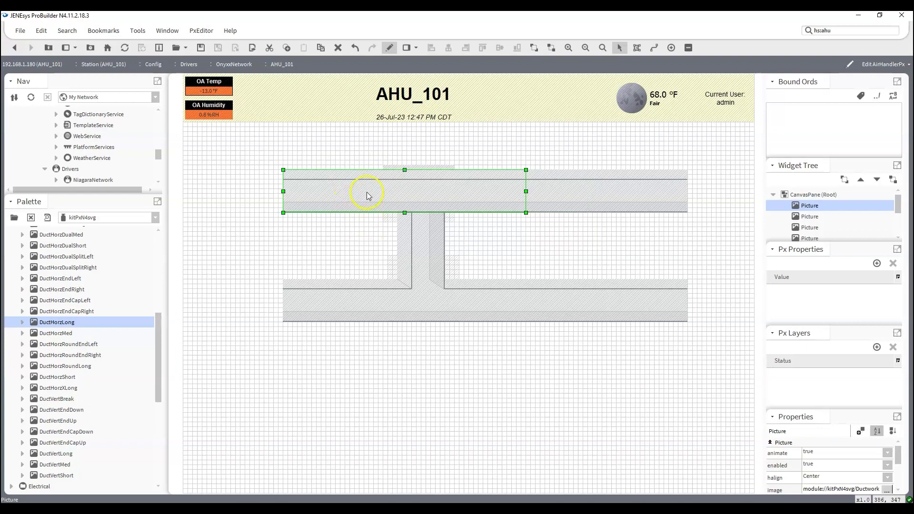
left_click(378, 249)
Nudge the upper long duct, medium duct and T connector up together by one increment.
left_click_drag(712, 229, 255, 157)
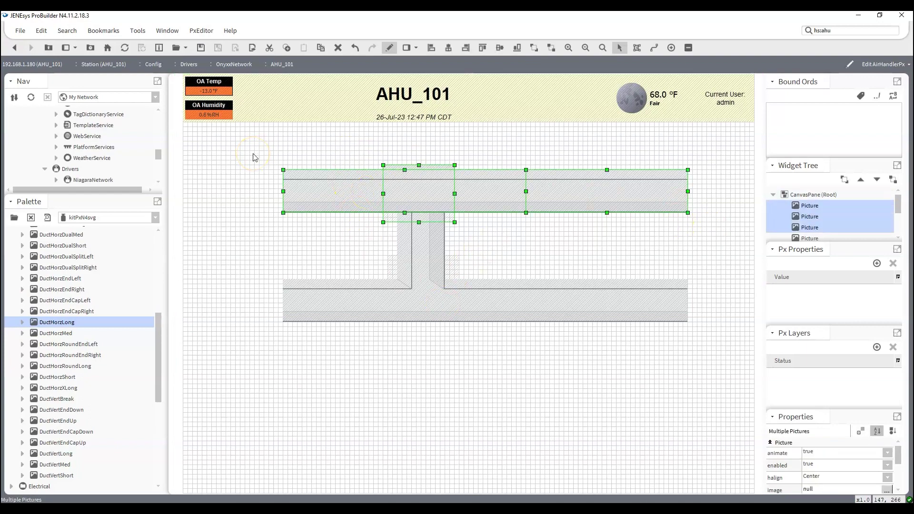
key("Up")
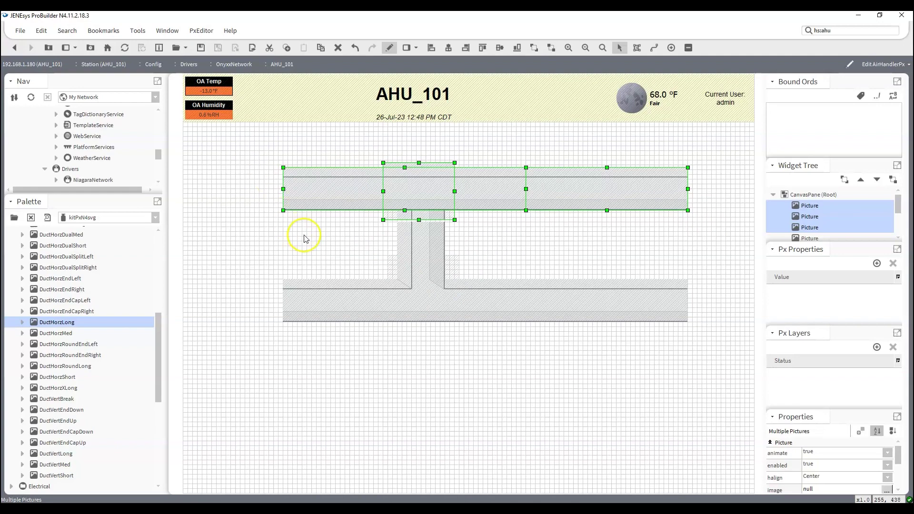
left_click(402, 149)
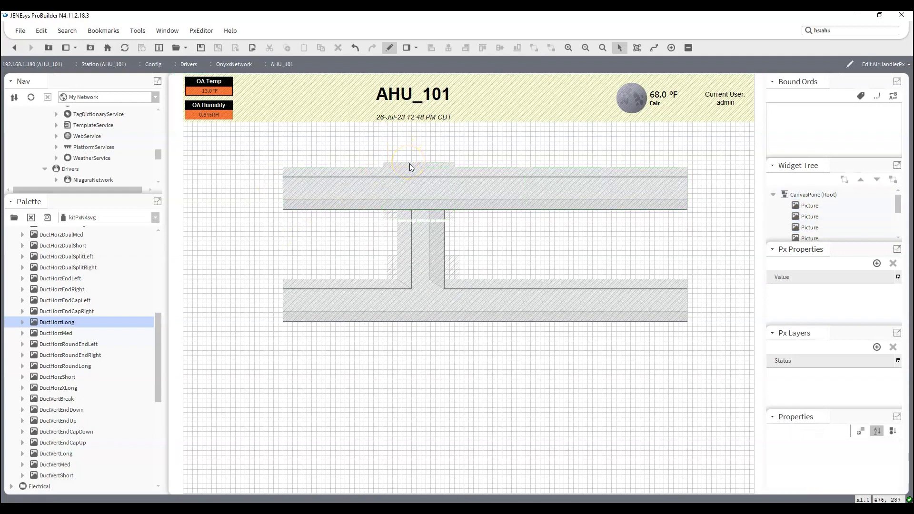
Bring the upper T connector to the front and nudge it down to line up with the upper duct and vertical duct.
left_click(411, 166)
key("Down")
right_click(421, 217)
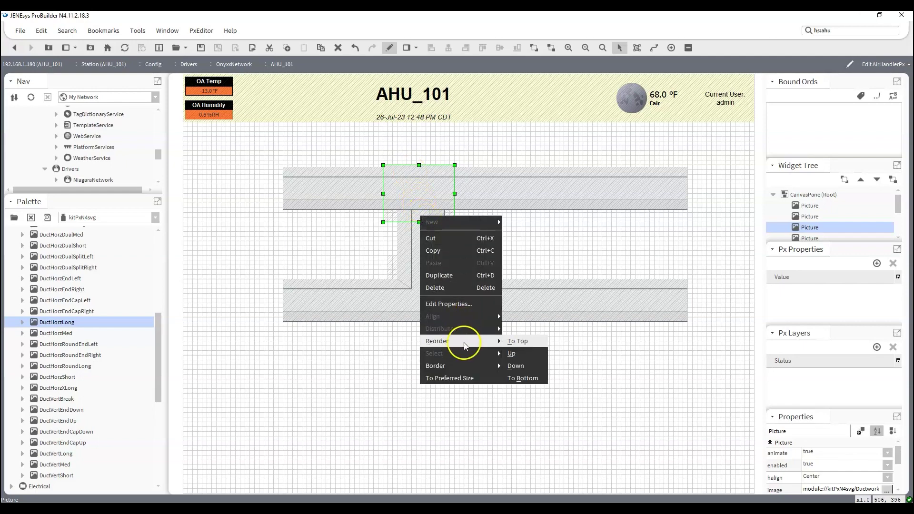
left_click(524, 341)
left_click(521, 235)
left_click(435, 190)
key("Down")
left_click(506, 229)
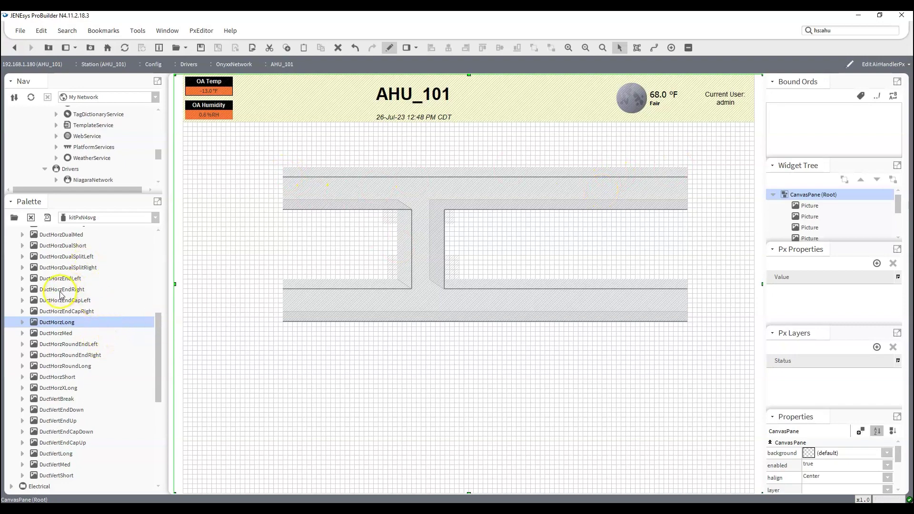
Add a DuctHorzEndLeft to the lower duct's left end and place a duplicate of it on the upper duct's left end.
left_click_drag(57, 282, 263, 291)
left_click(231, 281)
right_click(265, 295)
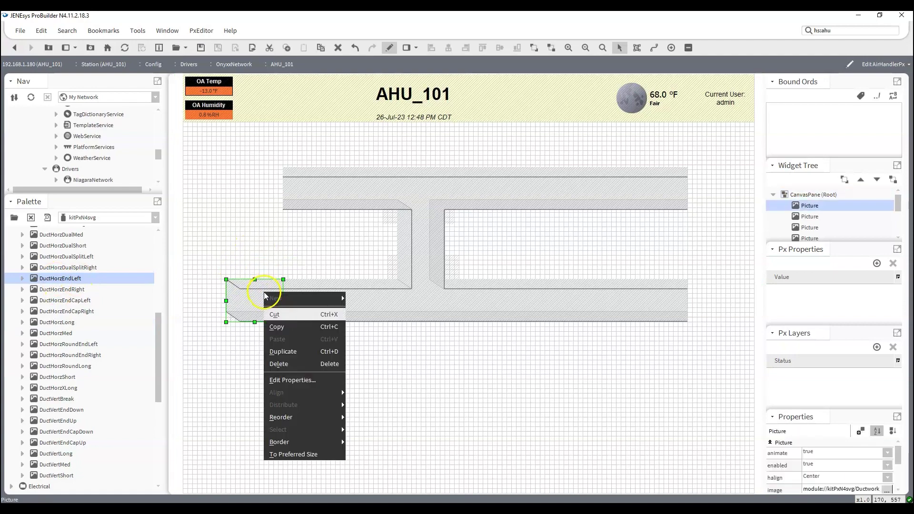
left_click(283, 352)
left_click_drag(275, 324, 260, 180)
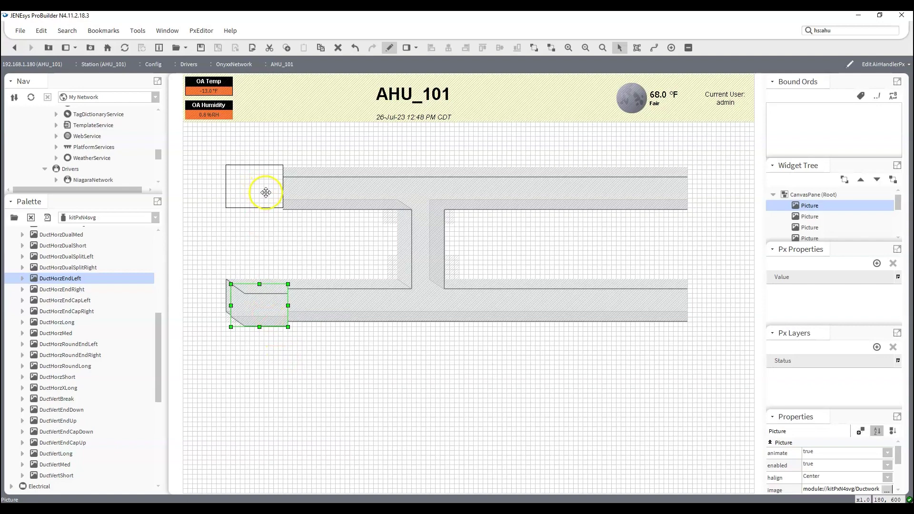
left_click(310, 249)
left_click(259, 180)
left_click_drag(259, 179, 260, 181)
left_click(275, 253)
Add a DuctHorzEndRight to the upper duct's right end and place a duplicate of it on the lower duct's right end.
left_click_drag(73, 287, 674, 181)
key("Up")
key("Up")
key("Up")
key("Up")
key("Up")
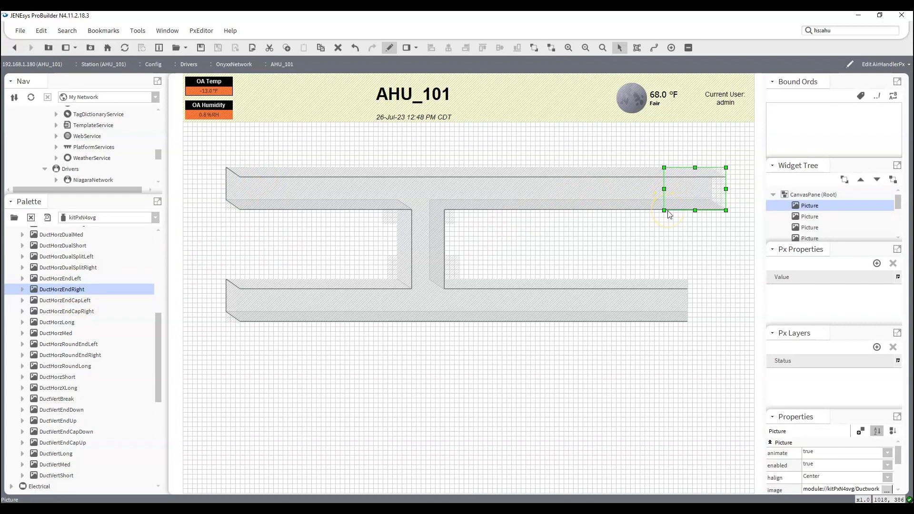
right_click(697, 190)
left_click(705, 241)
left_click_drag(681, 183, 675, 289)
left_click(660, 253)
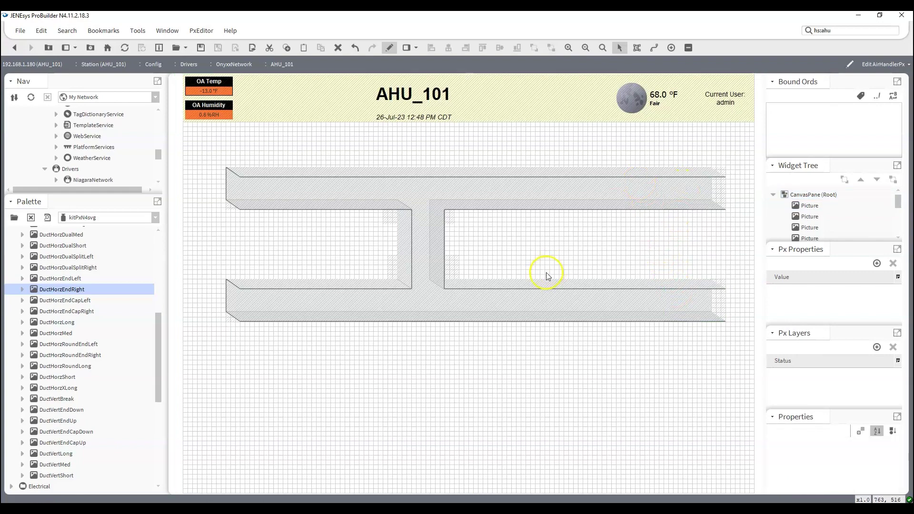
Select all the ductwork pieces and move them together down and slightly left on the canvas.
left_click_drag(743, 341, 210, 158)
key("Down")
key("Down")
key("Down")
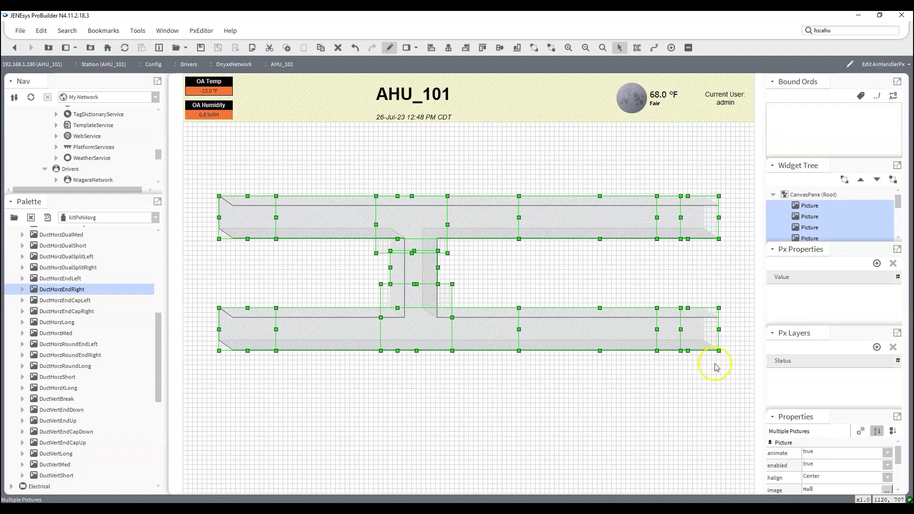
left_click(691, 351)
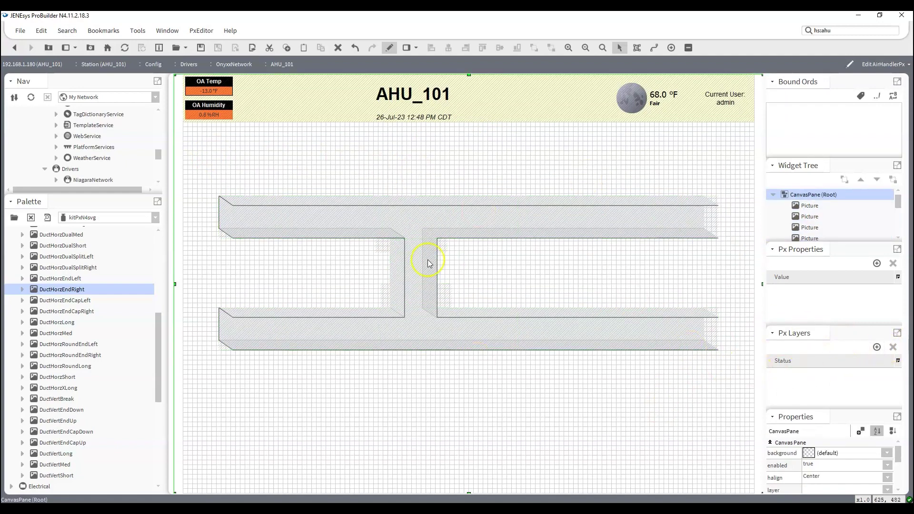
Add a Px layer named bg and set its status to Locked.
left_click(877, 347)
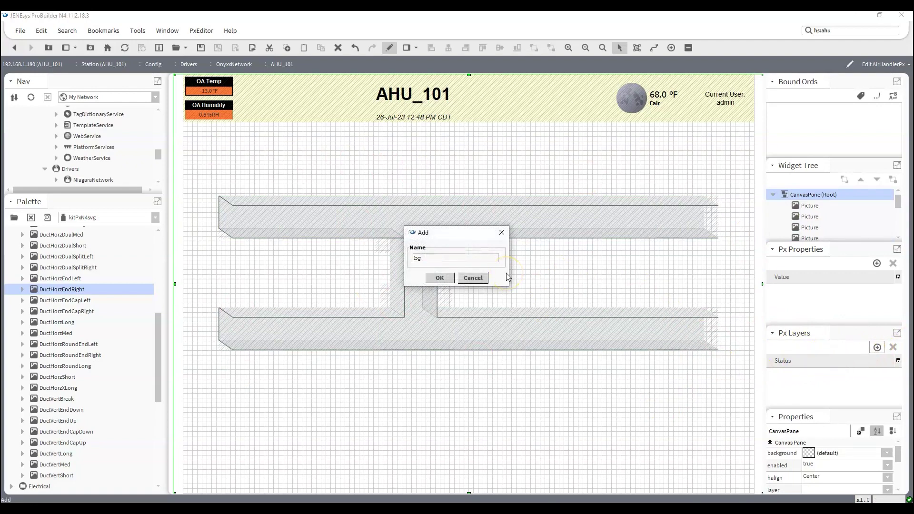
key("Return")
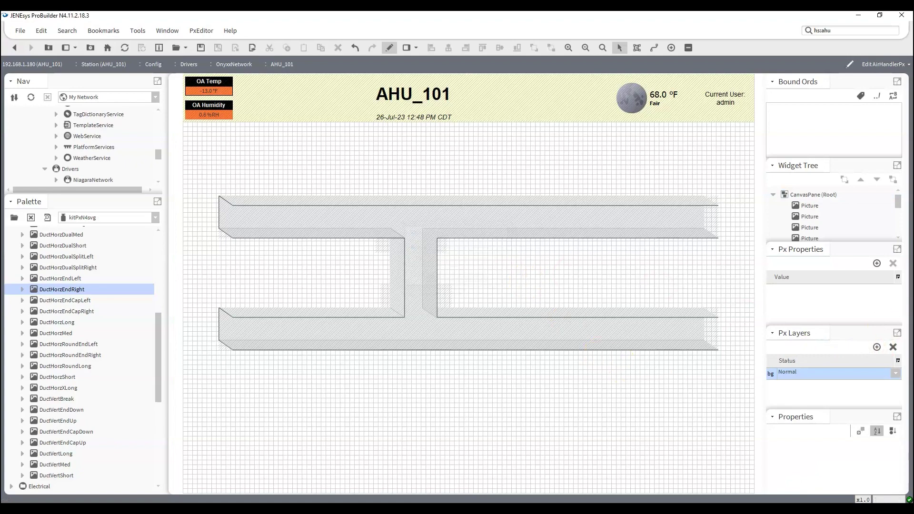
left_click(790, 373)
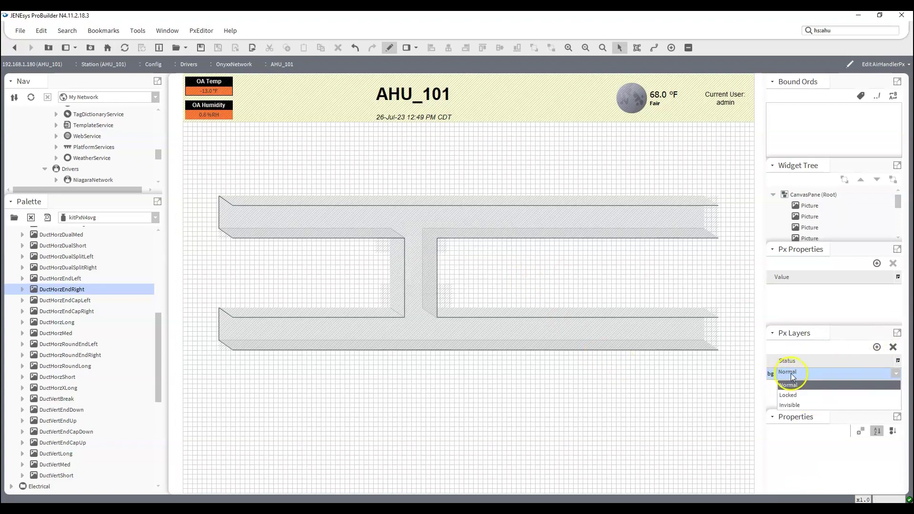
left_click(793, 400)
left_click(721, 399)
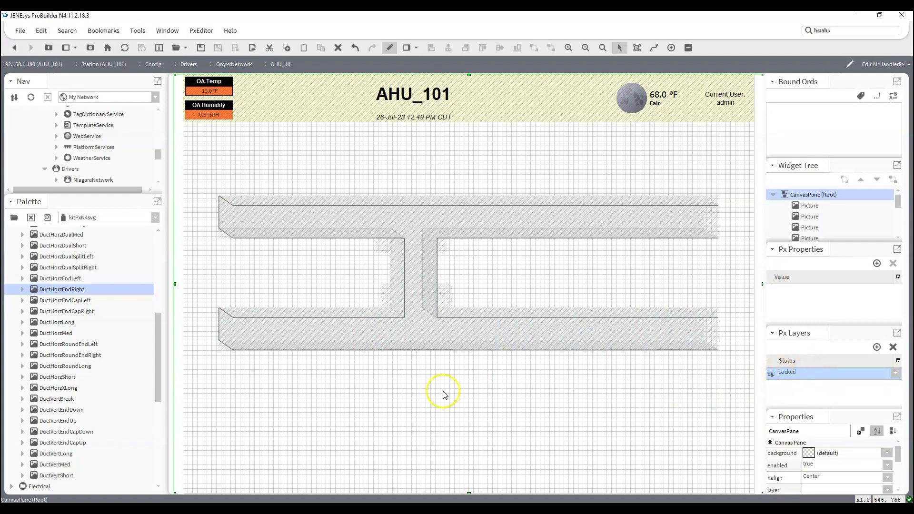
Select all the ductwork pictures and assign them to the bg layer in their properties.
left_click(319, 156)
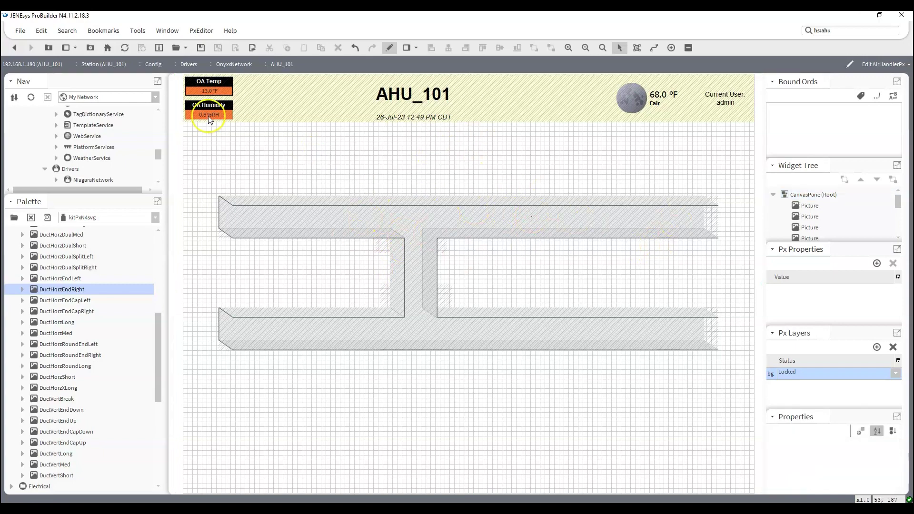
left_click_drag(196, 183, 729, 376)
right_click(561, 221)
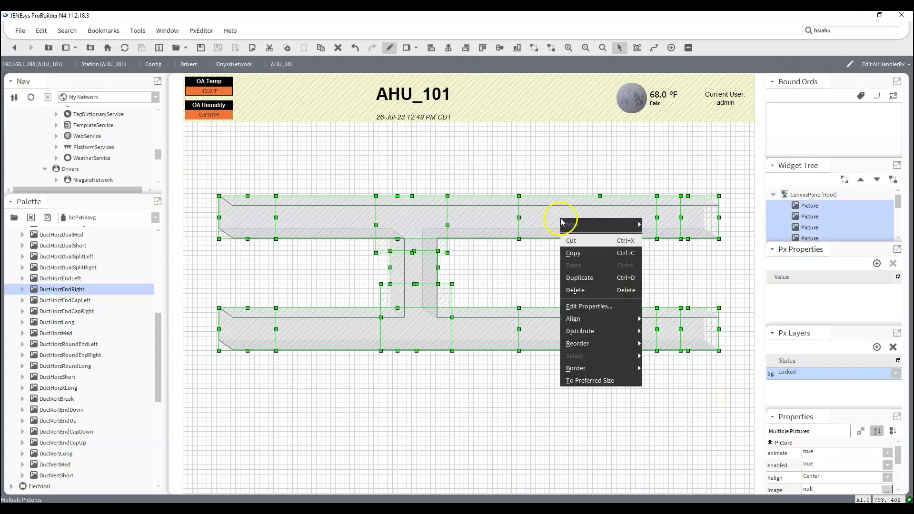
left_click(579, 306)
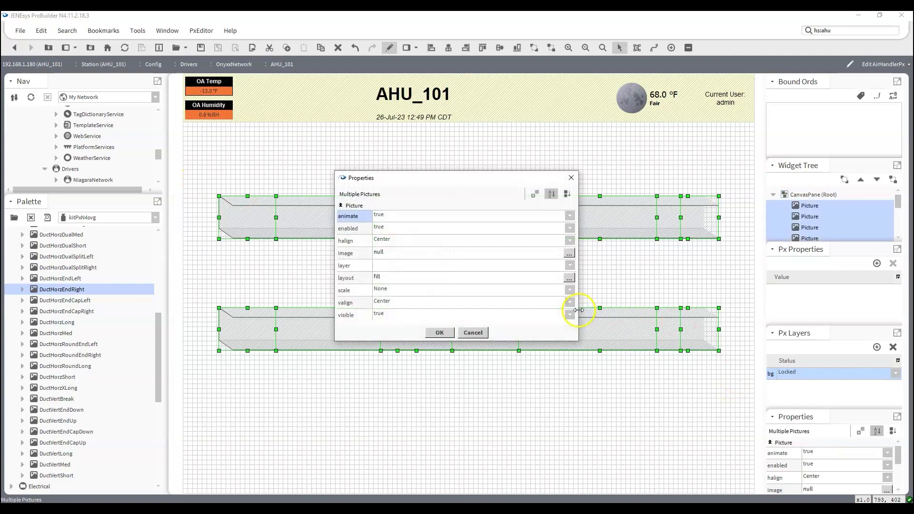
left_click(394, 265)
left_click(385, 283)
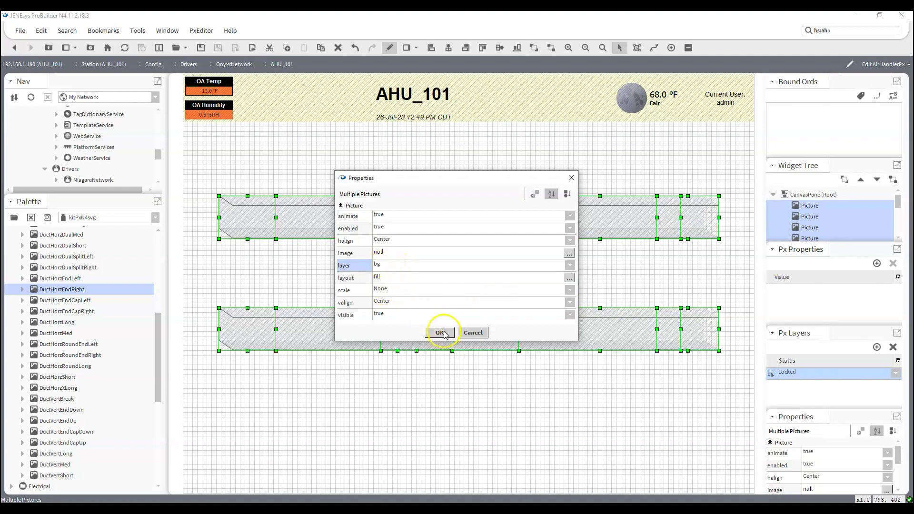
left_click(441, 333)
Check whether the ductwork on the locked bg layer can still be selected, and review the layer's status options.
left_click(473, 222)
left_click(414, 223)
left_click(674, 193)
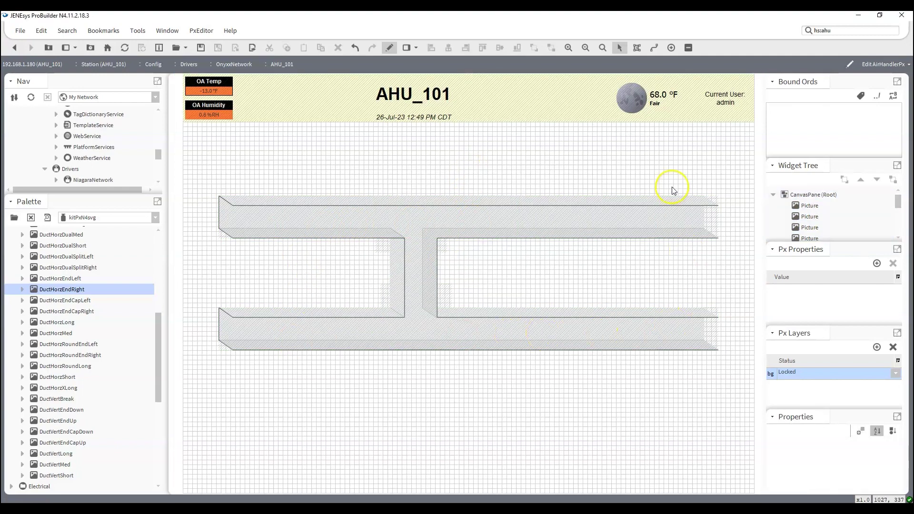
left_click_drag(739, 372, 175, 187)
left_click(388, 233)
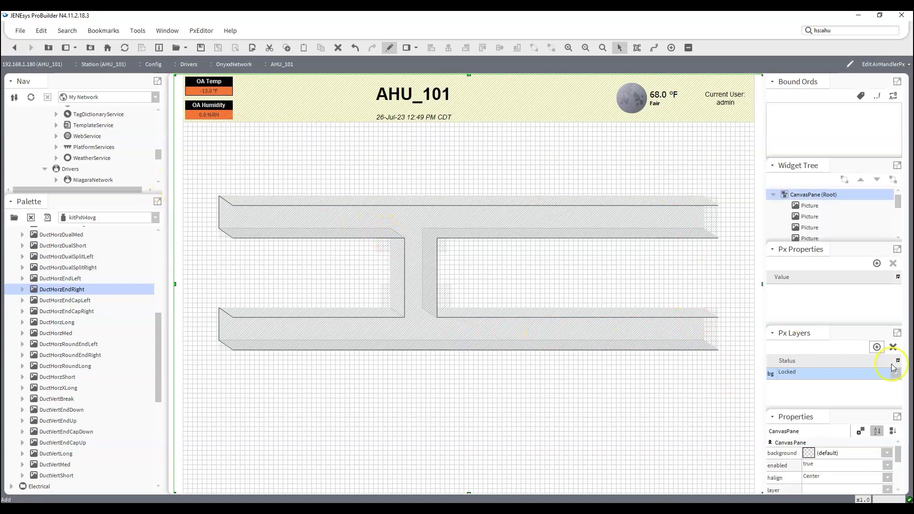
left_click(793, 377)
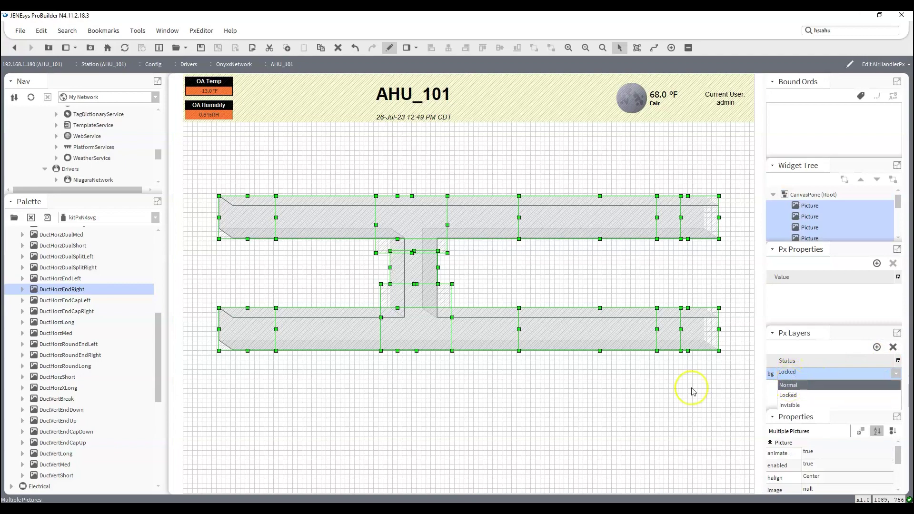
left_click(634, 401)
left_click(526, 149)
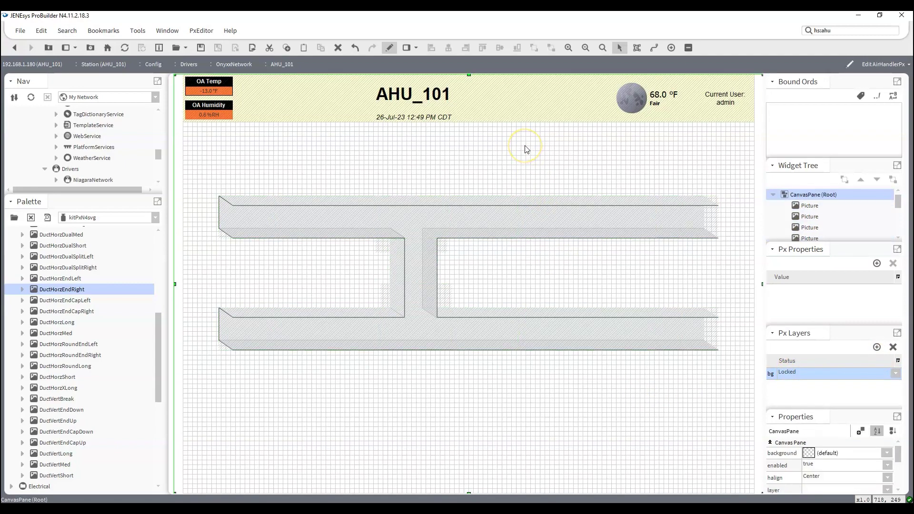
Enlarge the Nav tree and expand the Points and Outputs folders of AHU_101.
scroll(104, 276, "up", 7)
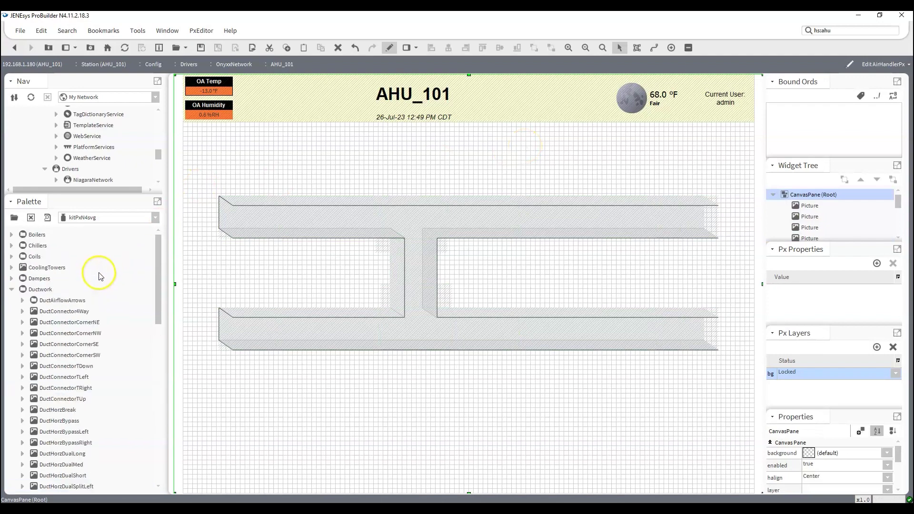
left_click_drag(80, 199, 70, 392)
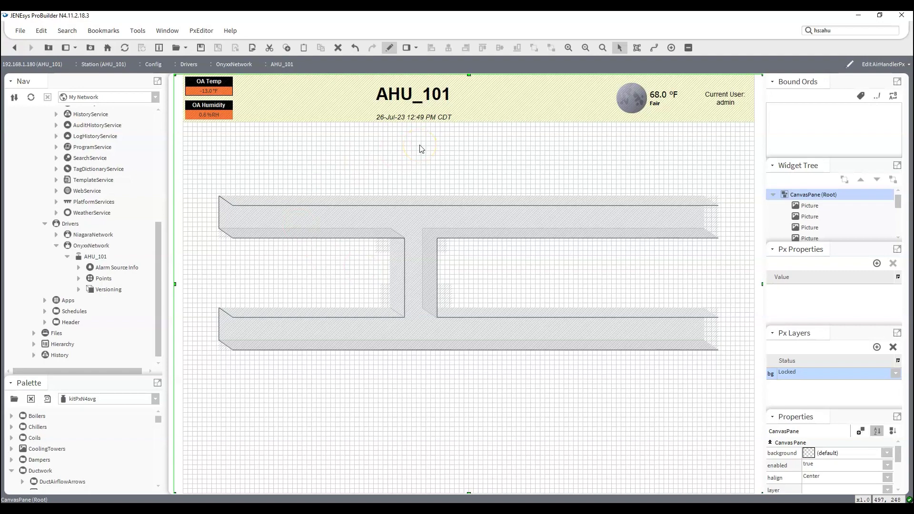
left_click(79, 278)
left_click(90, 300)
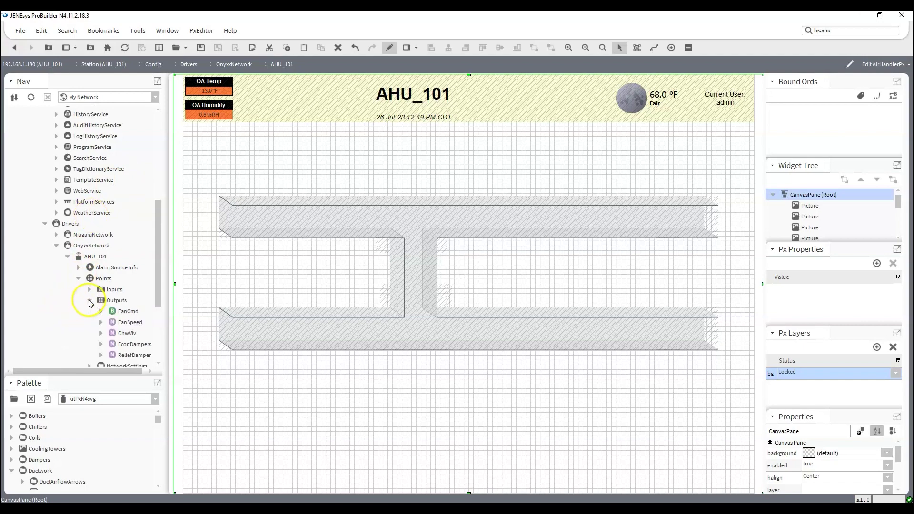
scroll(112, 243, "down", 4)
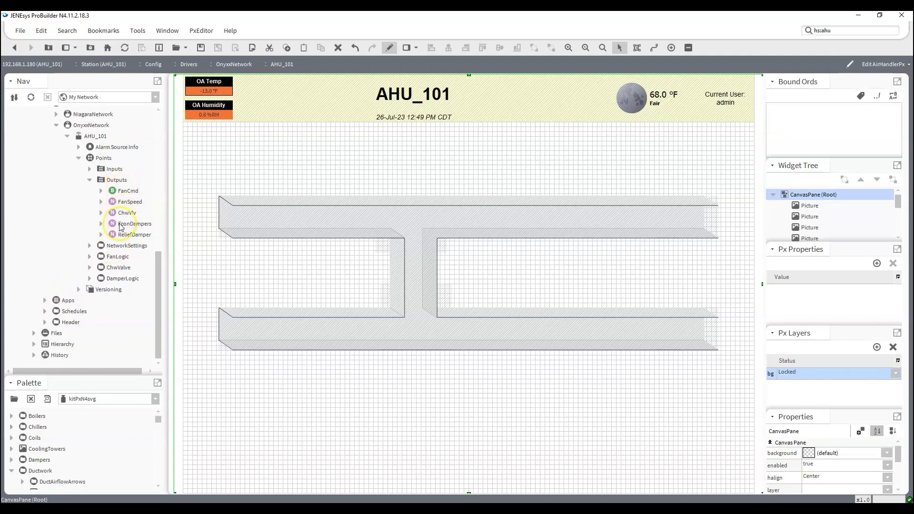
Create a widget bound to the EconDampers output on the canvas, using Damper2Way from the kitPxN4svg Dampers palette.
left_click_drag(121, 227, 324, 263)
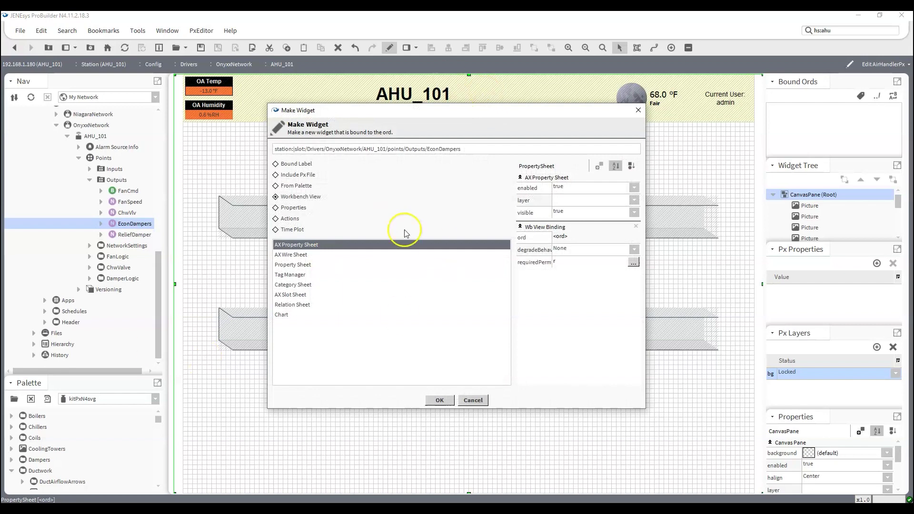
left_click(300, 187)
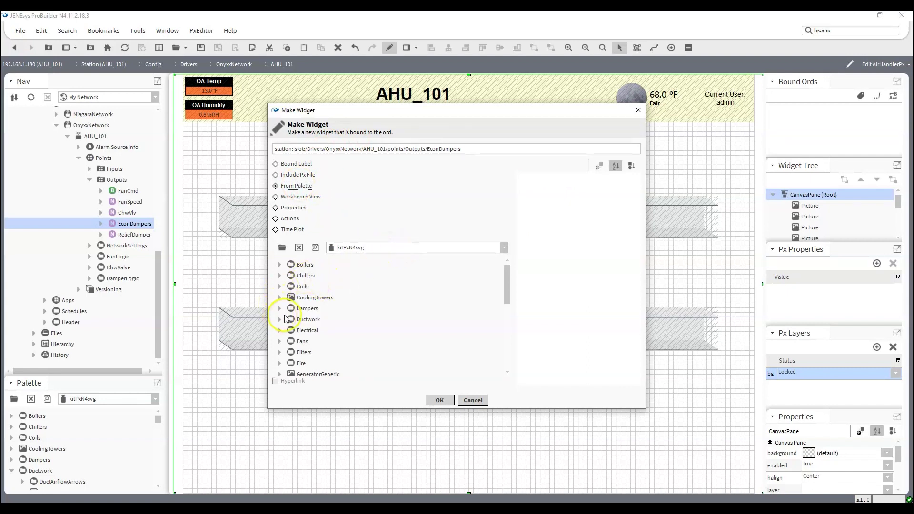
left_click(279, 309)
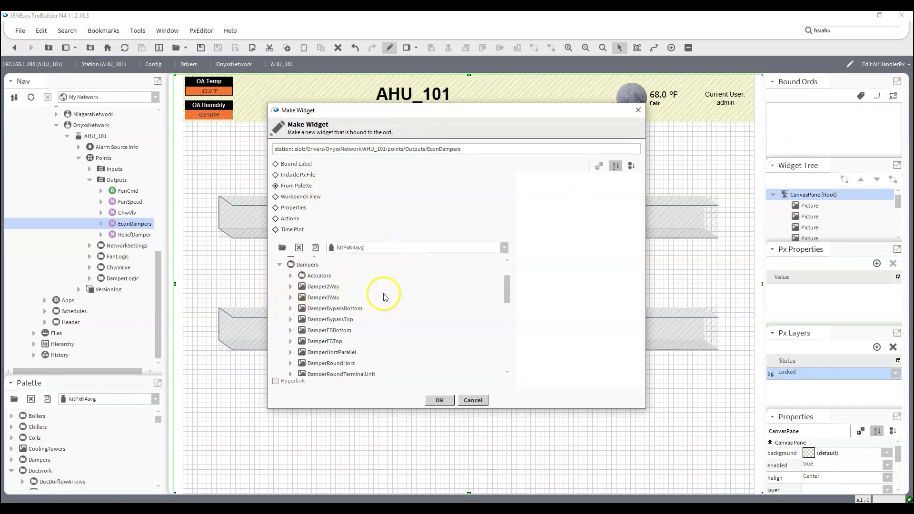
left_click(332, 288)
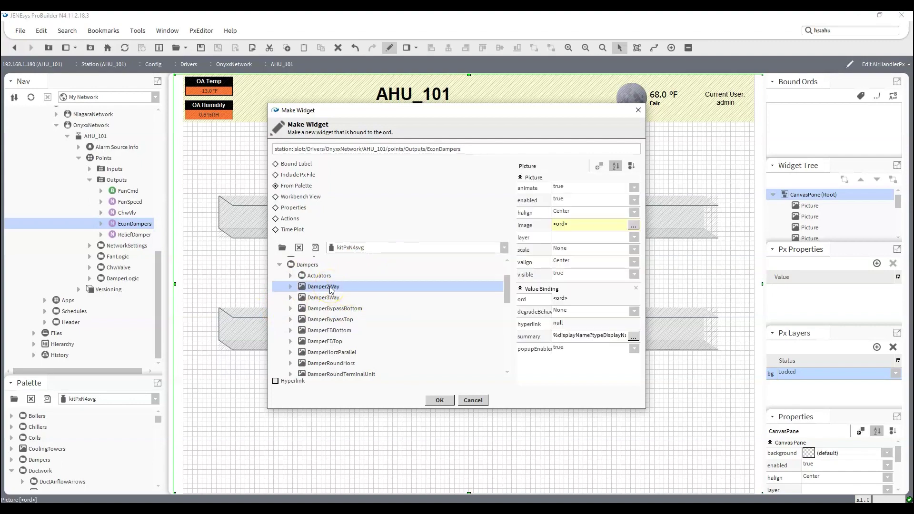
left_click(439, 400)
Position the two-way damper so its blades fit inside the vertical duct and the left part of the lower duct.
left_click_drag(385, 279, 408, 263)
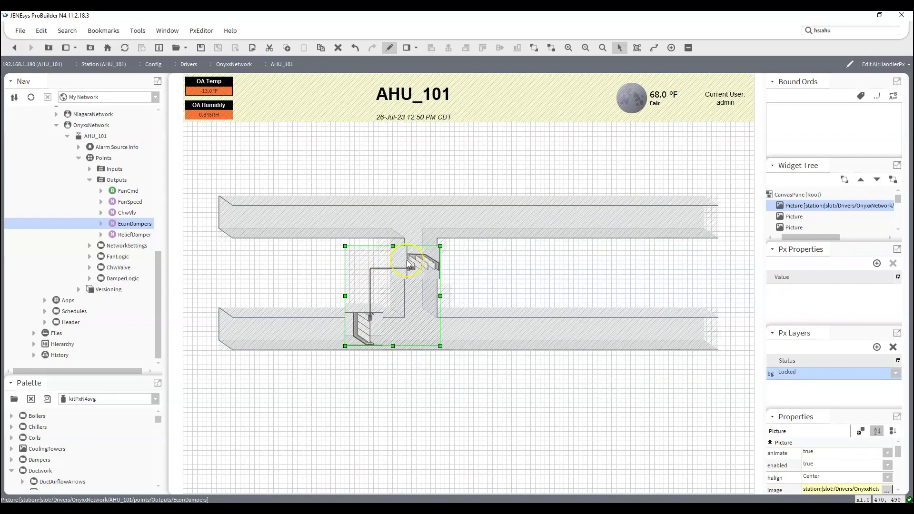
key("Down")
key("Down")
key("Left")
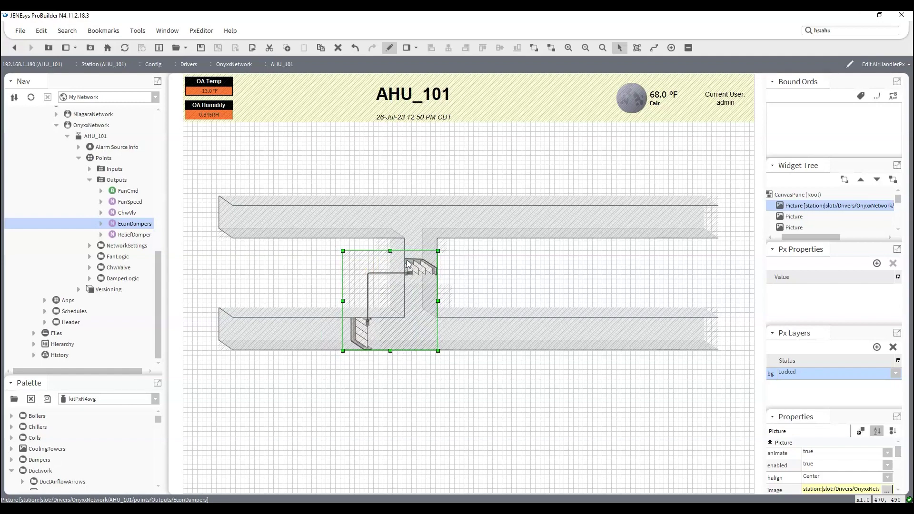
left_click(284, 276)
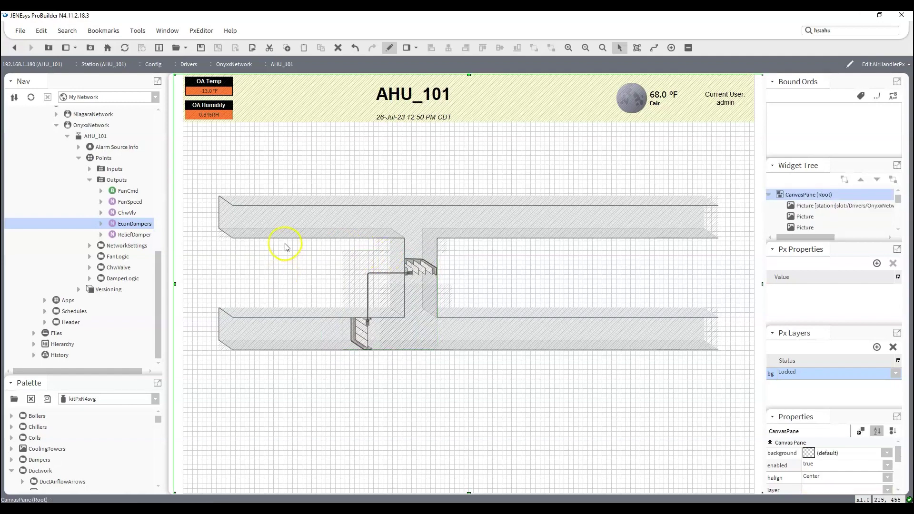
Create a bound label for the EconDampers output left of the damper, with its status effect set to Color and a display name label.
left_click_drag(121, 227, 262, 233)
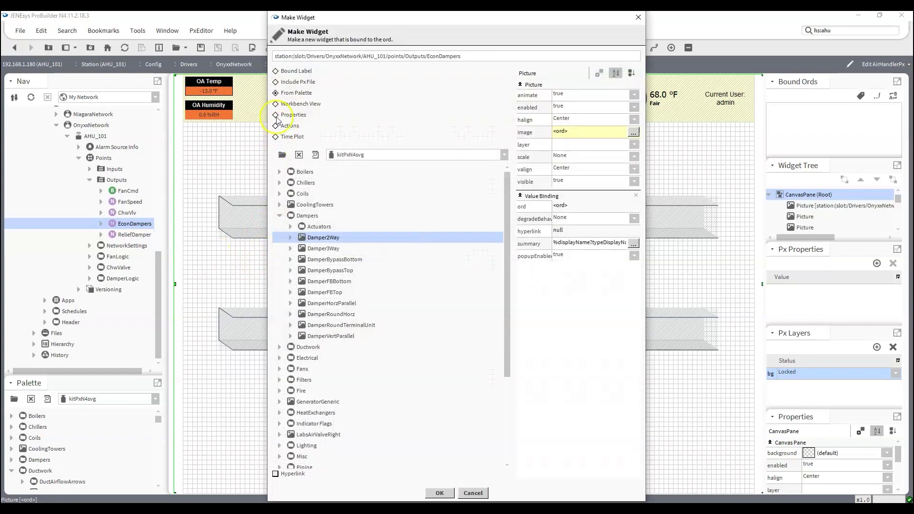
left_click(276, 71)
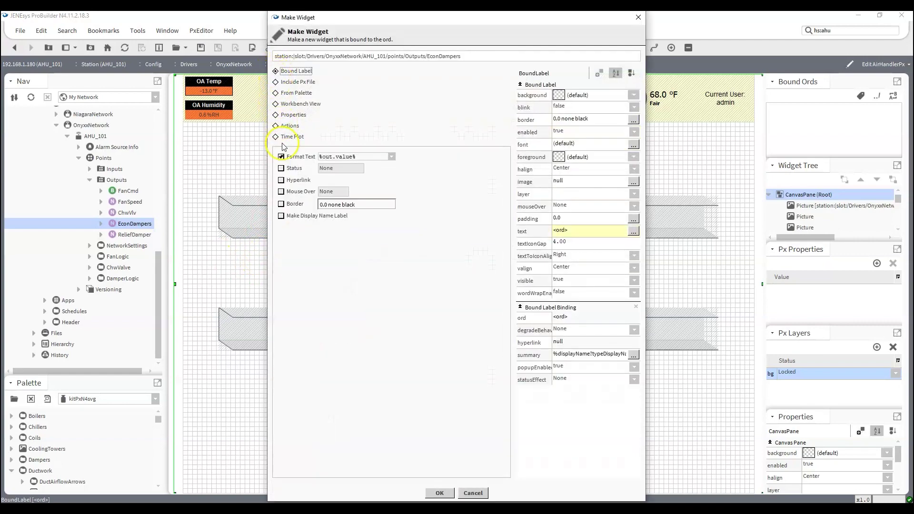
left_click(281, 169)
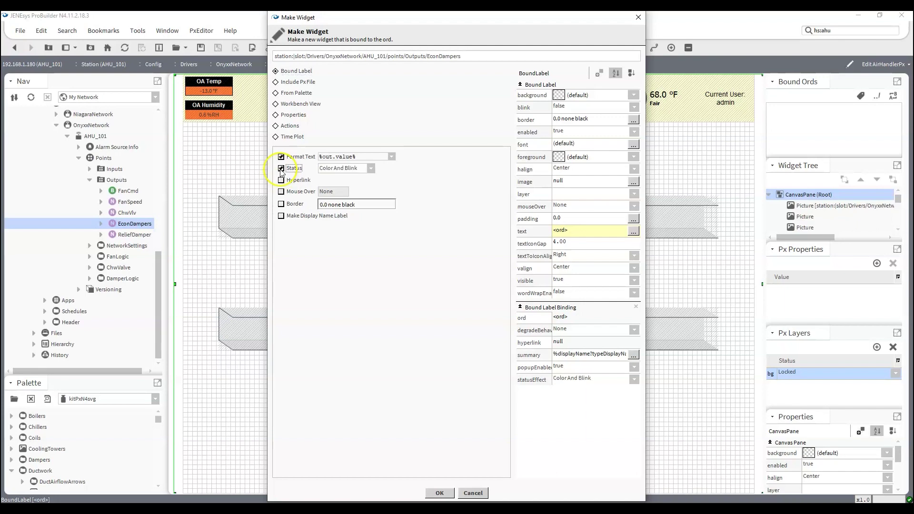
left_click(371, 169)
left_click(350, 190)
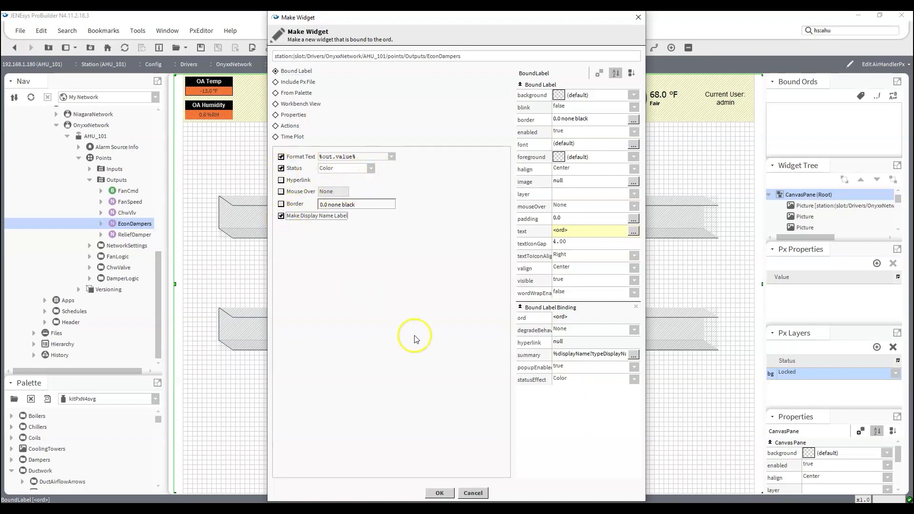
left_click(440, 493)
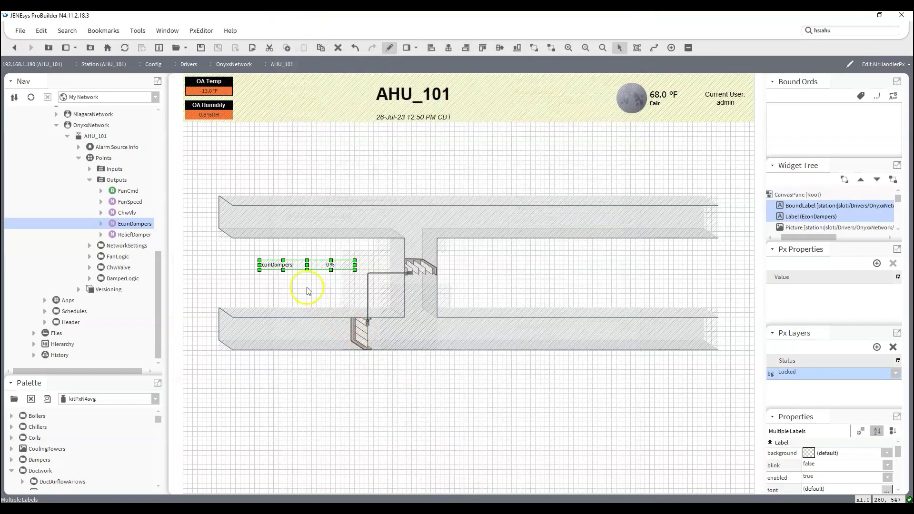
Stack the EconDampers name label directly above its value label between the two ducts.
left_click(324, 266)
left_click_drag(324, 266, 294, 265)
left_click(271, 266)
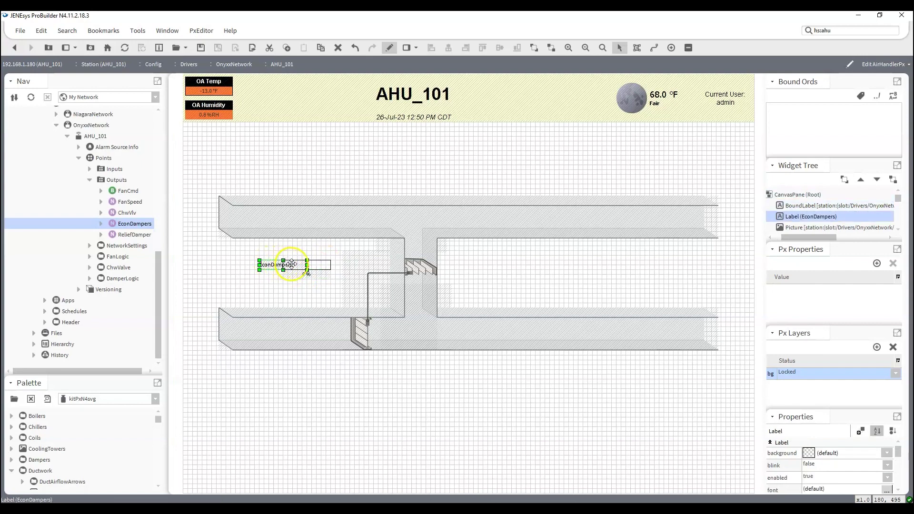
left_click(255, 272)
Set the font of the EconDampers value label to 12 pt Arial.
double_click(305, 275)
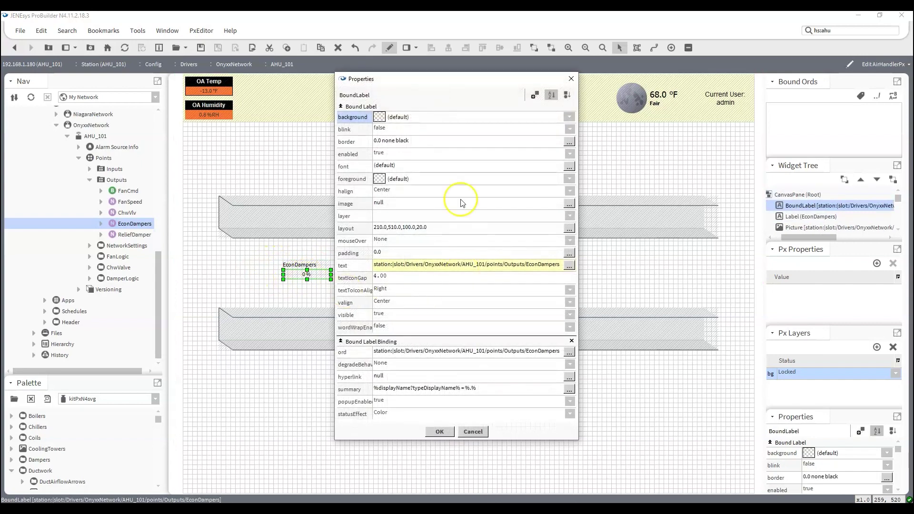
left_click(403, 169)
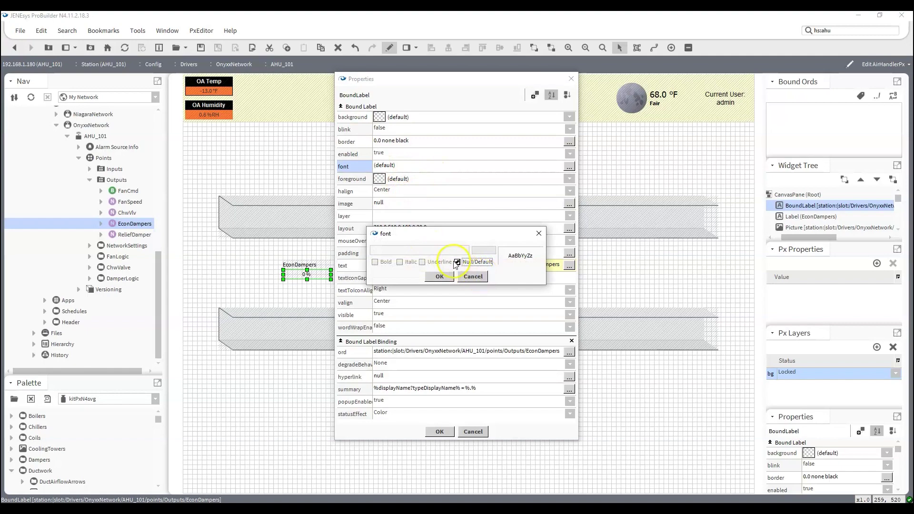
left_click(465, 250)
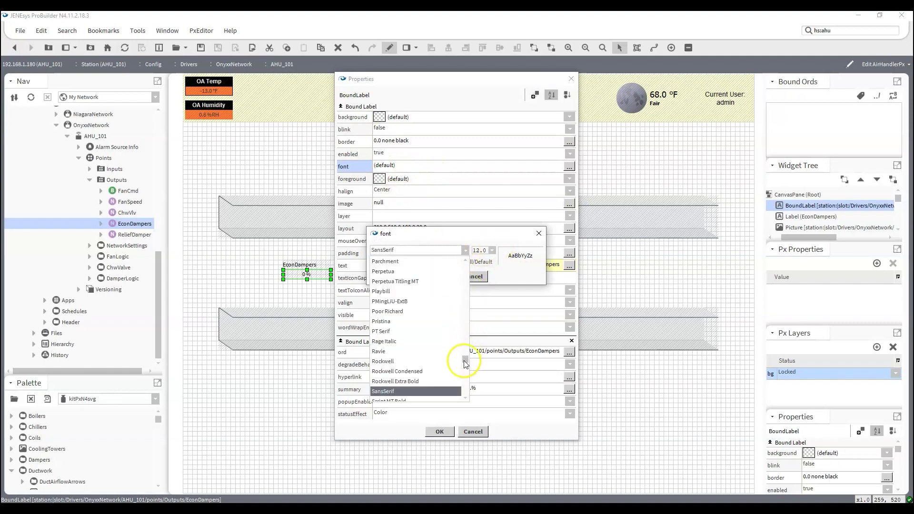
left_click_drag(465, 366, 466, 257)
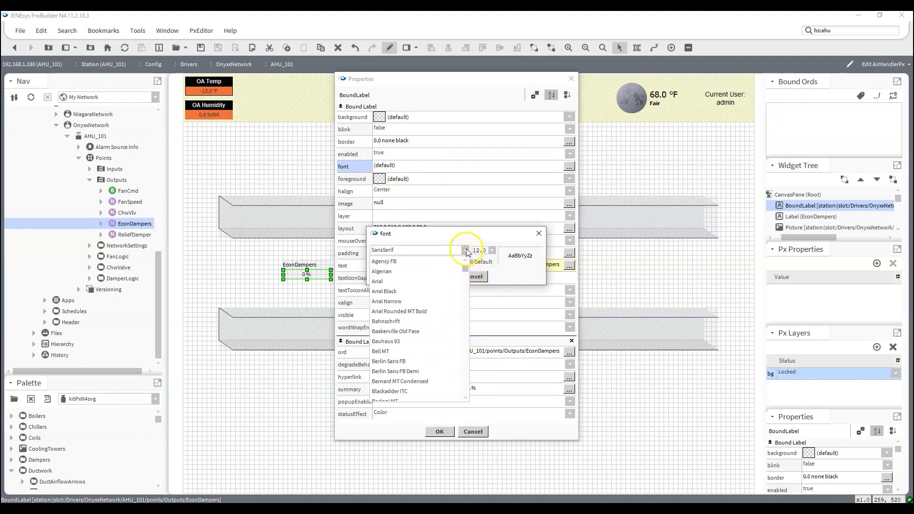
left_click(404, 268)
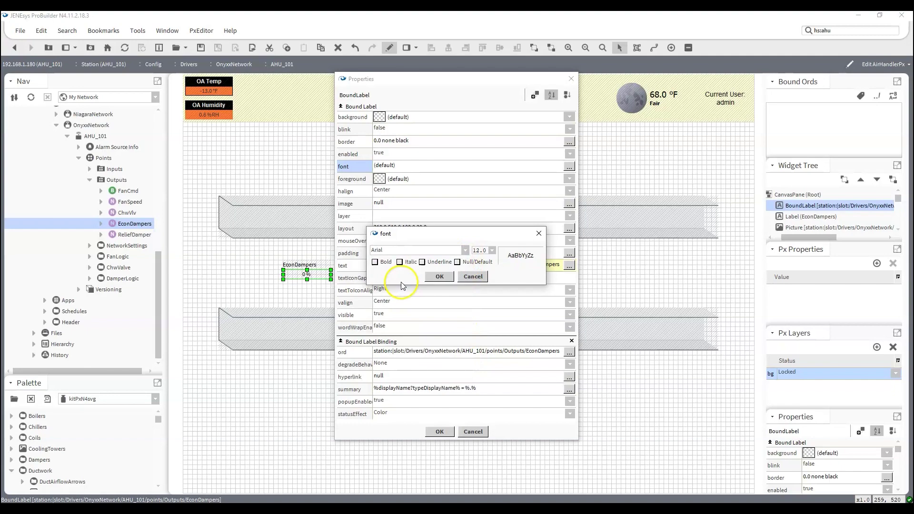
left_click(438, 278)
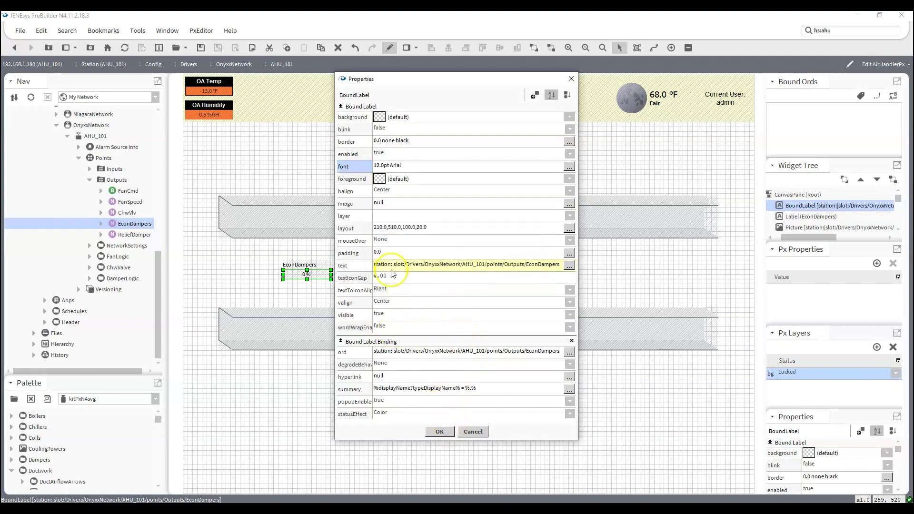
left_click(437, 432)
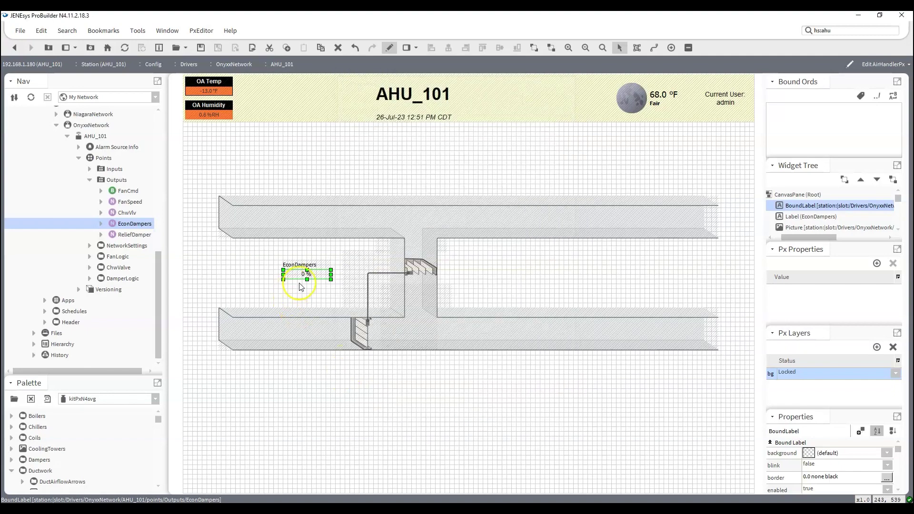
Change the name label's text to "Econ Dampers" and its horizontal alignment to Center.
double_click(301, 265)
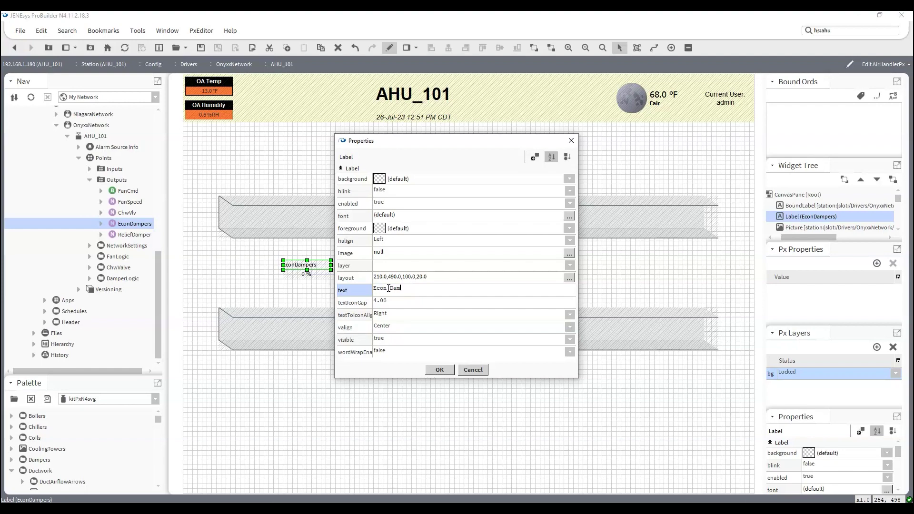
left_click(386, 240)
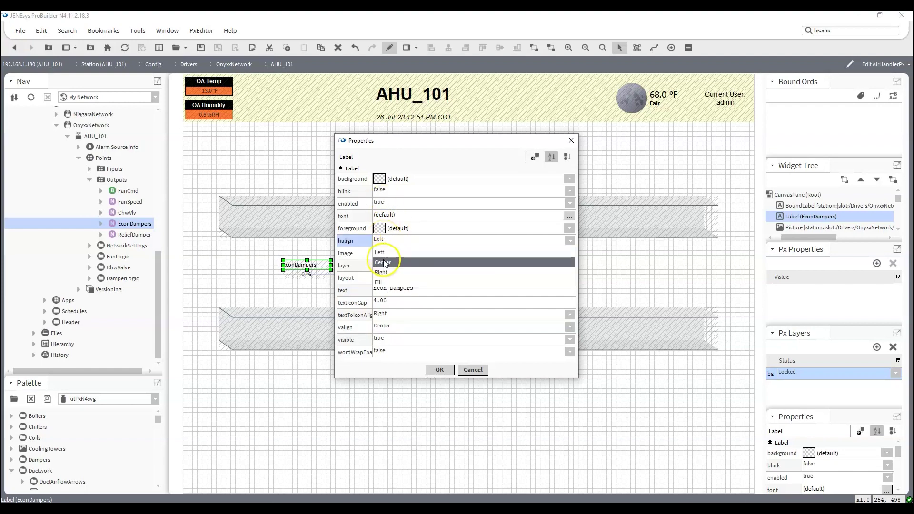
left_click(387, 261)
Give the Econ Dampers name label a white foreground and a black background.
left_click(384, 231)
left_click(352, 231)
left_click(436, 342)
left_click(379, 178)
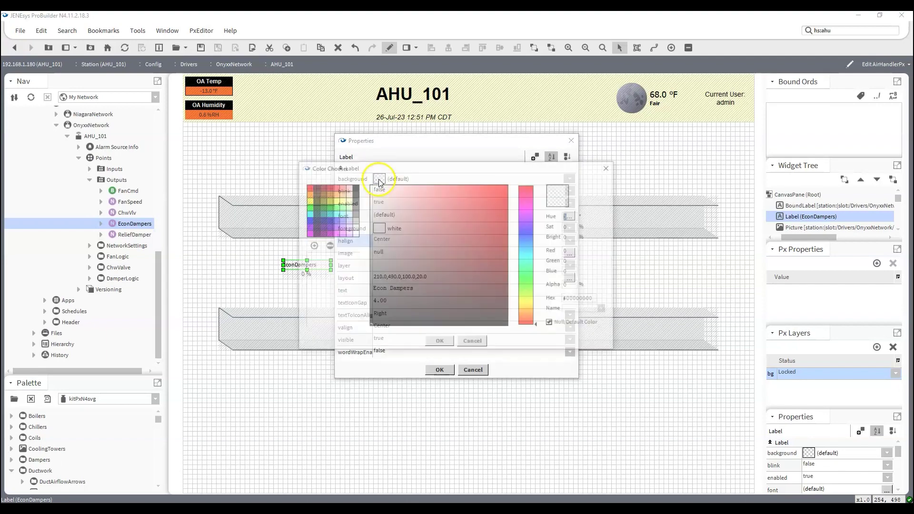
left_click(353, 187)
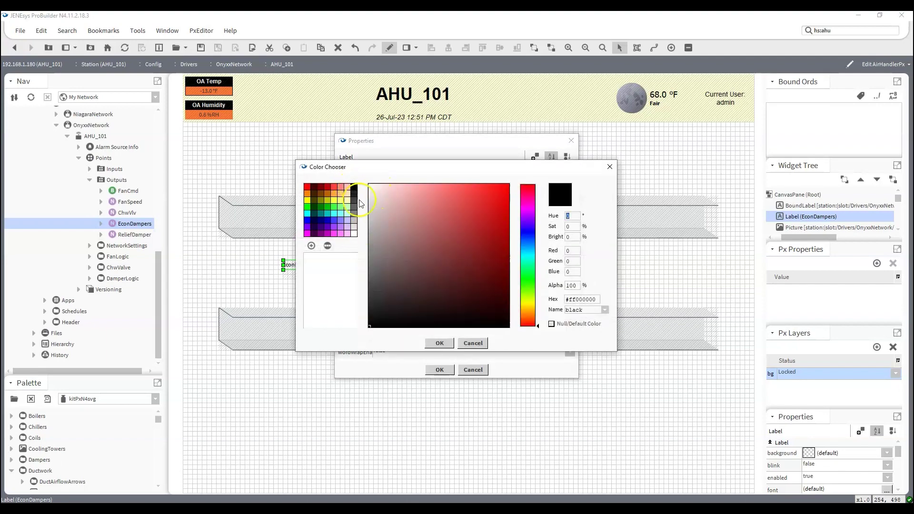
left_click(438, 343)
Set the font of the Econ Dampers name label to bold 12 pt Arial and apply its properties.
left_click(381, 215)
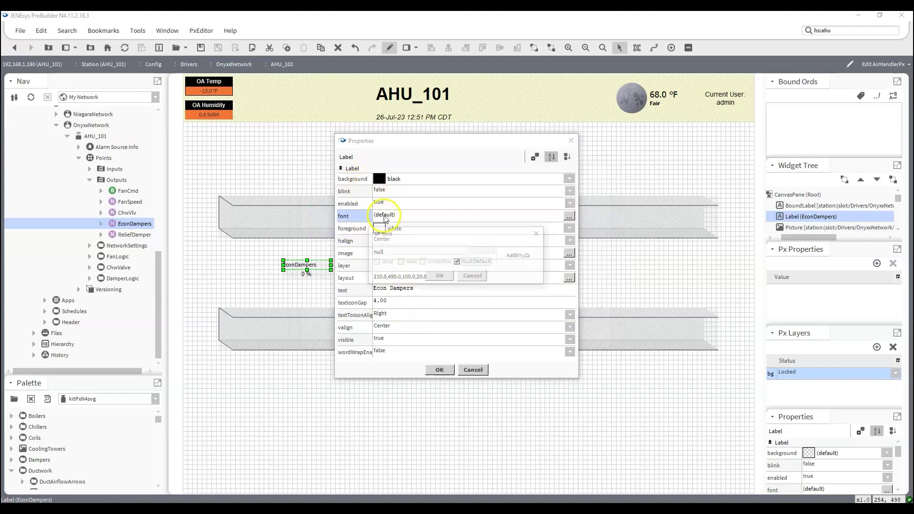
left_click(458, 262)
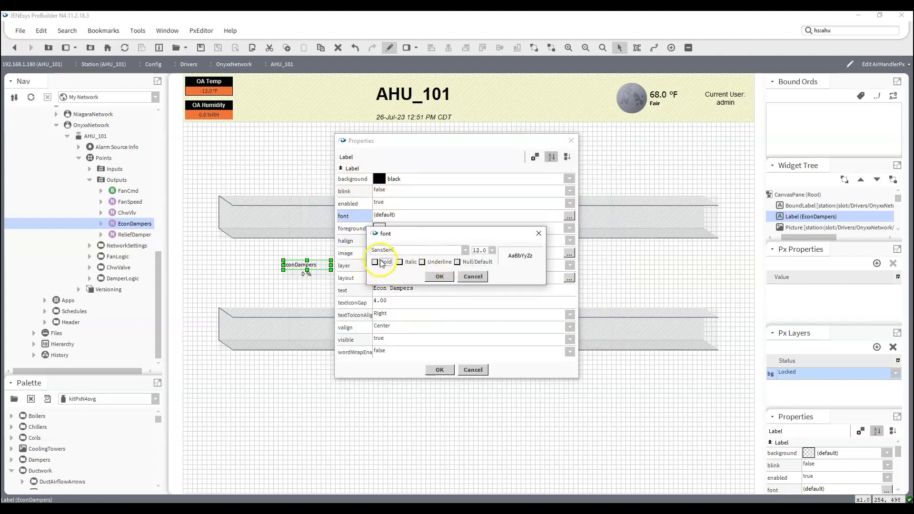
left_click(375, 262)
left_click(465, 250)
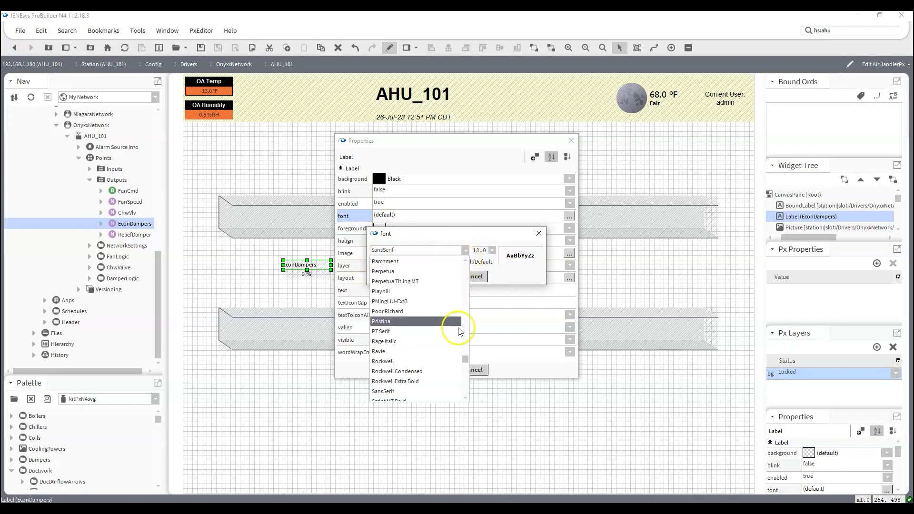
left_click_drag(465, 361, 466, 267)
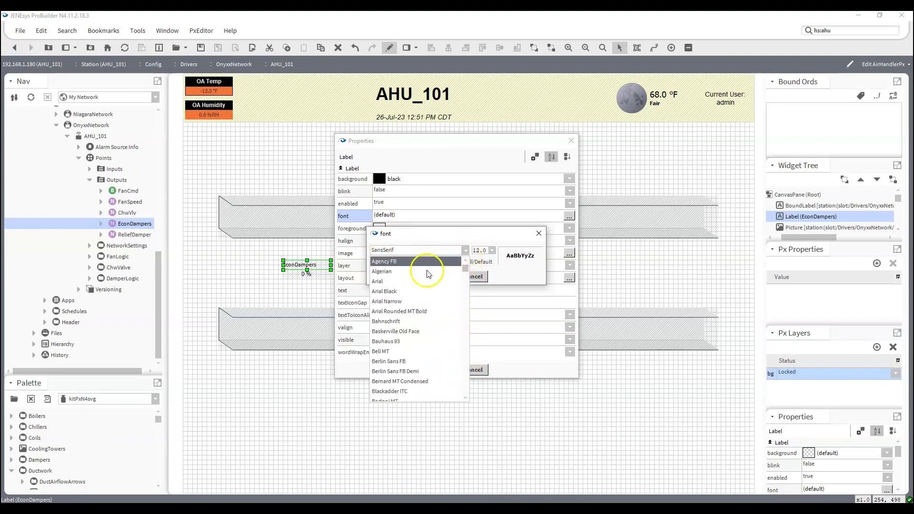
left_click(407, 282)
left_click(438, 277)
left_click(439, 370)
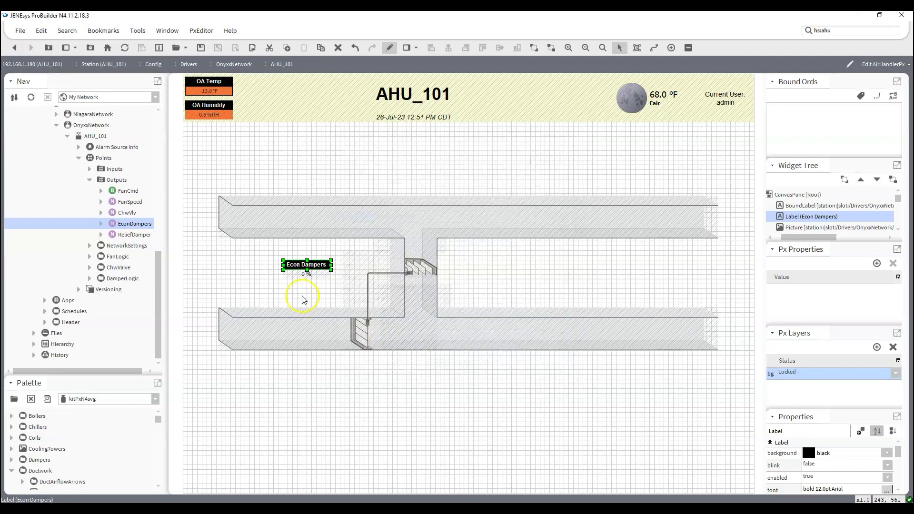
Nudge the Econ Dampers name and value labels together slightly right and down, closer to the damper.
left_click(265, 284)
left_click_drag(267, 257, 336, 286)
key("Right")
key("Down")
key("Down")
key("Right")
key("Right")
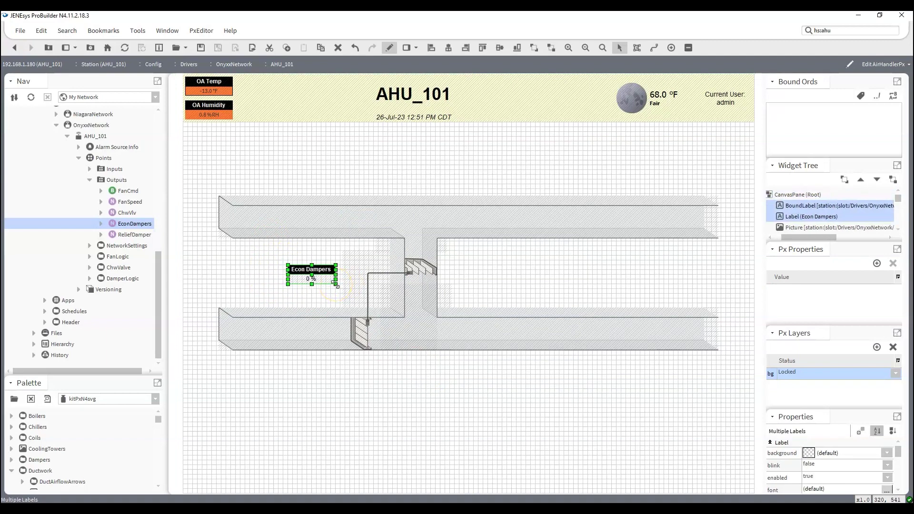
key("Down")
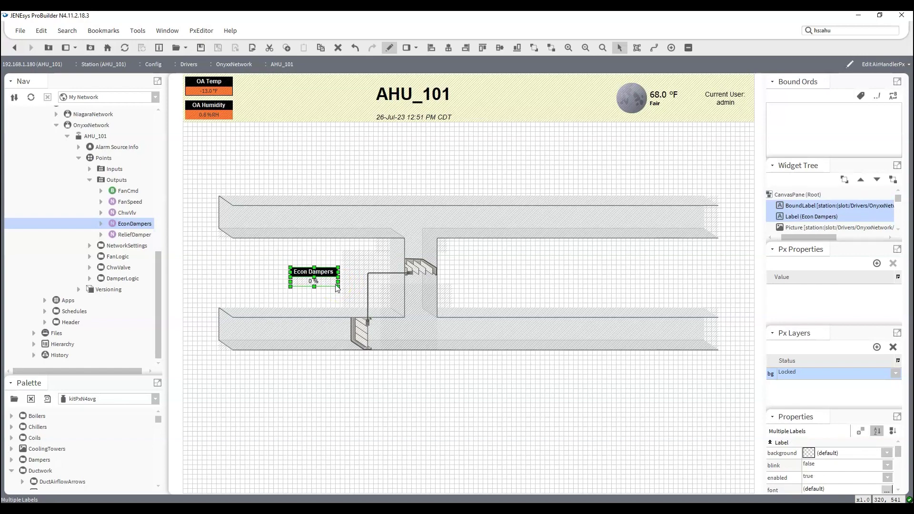
Add a border around the Econ Dampers name and value labels.
right_click(332, 281)
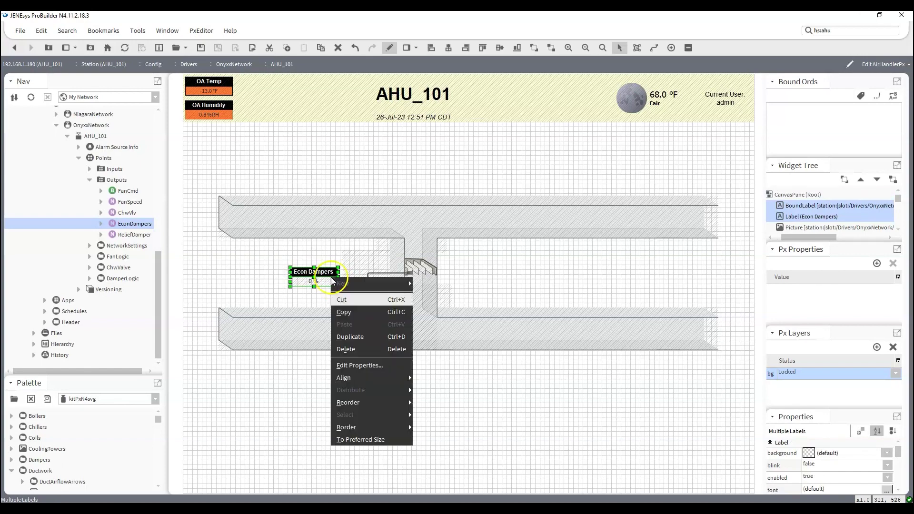
left_click(434, 427)
left_click(504, 418)
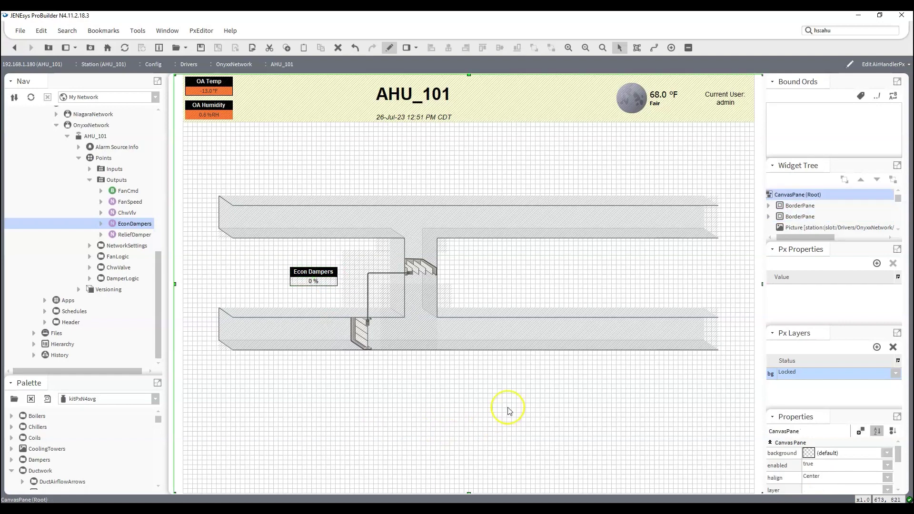
Disable the popup on the two-way damper picture by setting popupEnabled to false in its value binding.
left_click(415, 270)
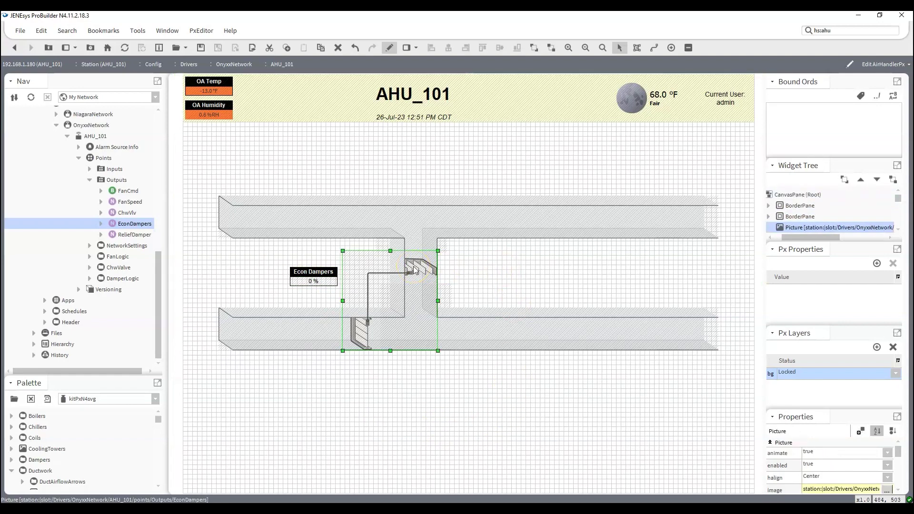
double_click(416, 270)
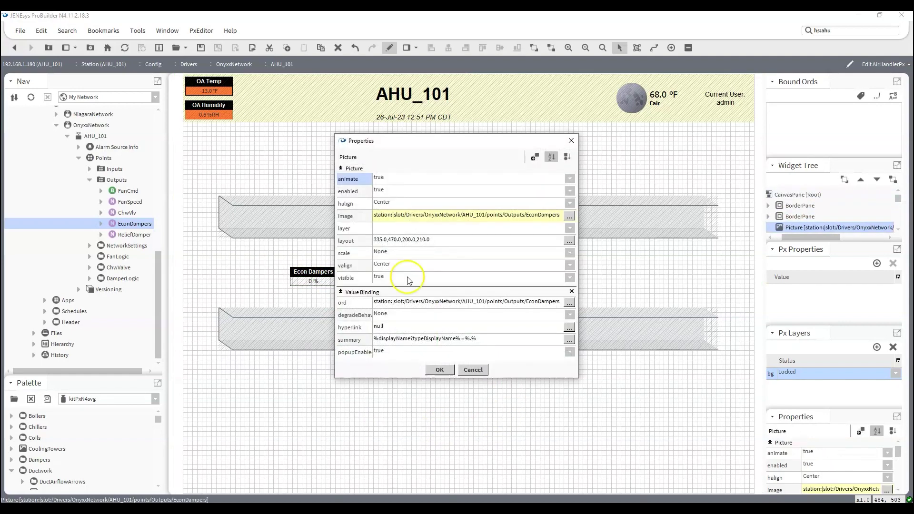
left_click(381, 351)
left_click(381, 364)
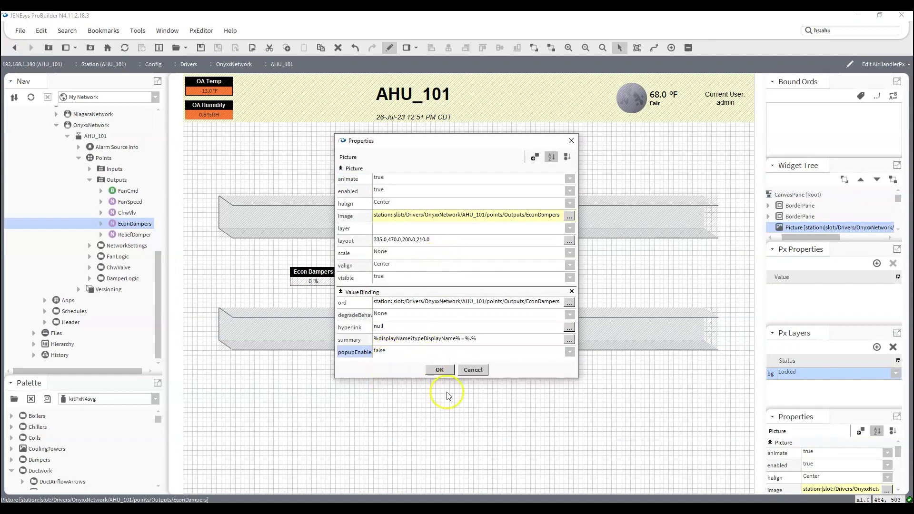
left_click(439, 369)
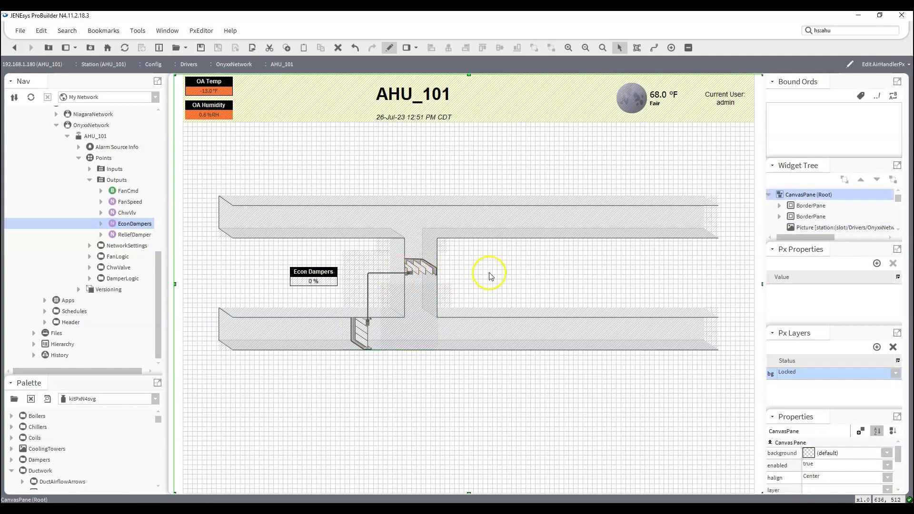
left_click(456, 263)
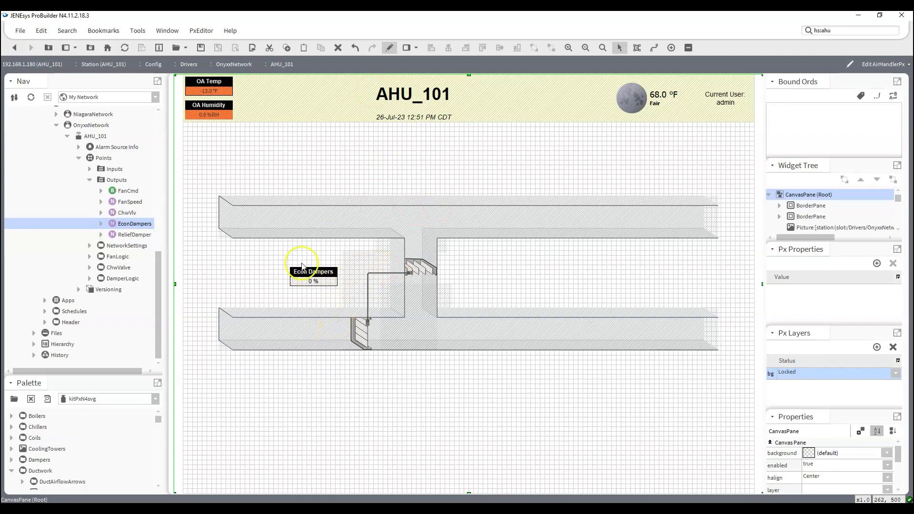
Examine the actions offered for the EconDampers output, on the point itself and as widget choices, without creating a widget.
right_click(123, 223)
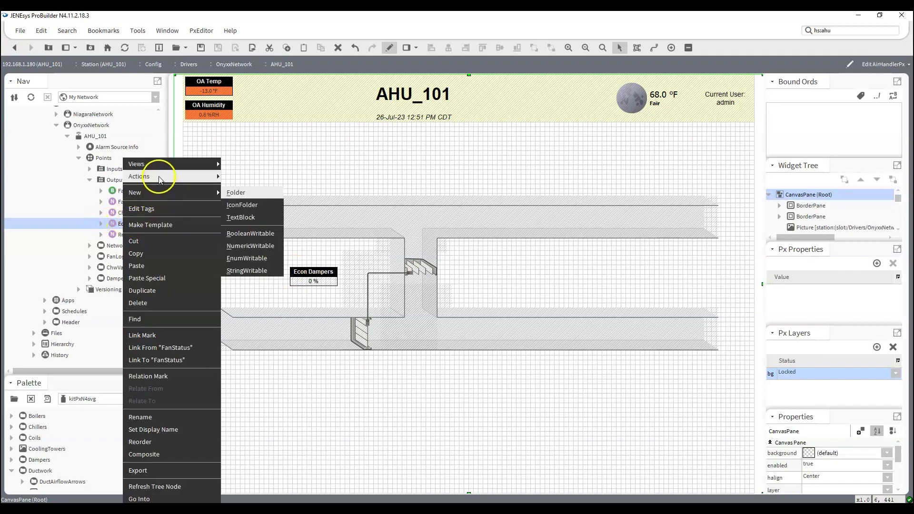
left_click(450, 240)
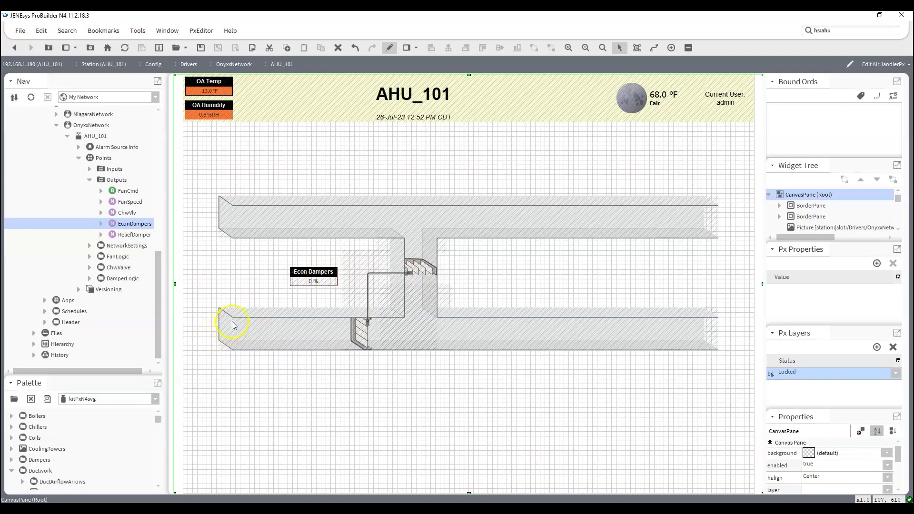
left_click_drag(136, 224, 241, 243)
left_click(276, 171)
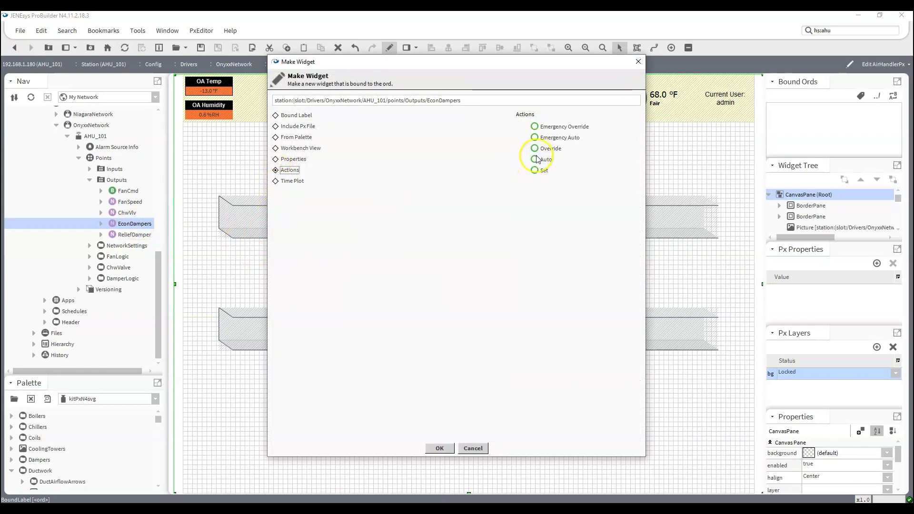
left_click(472, 448)
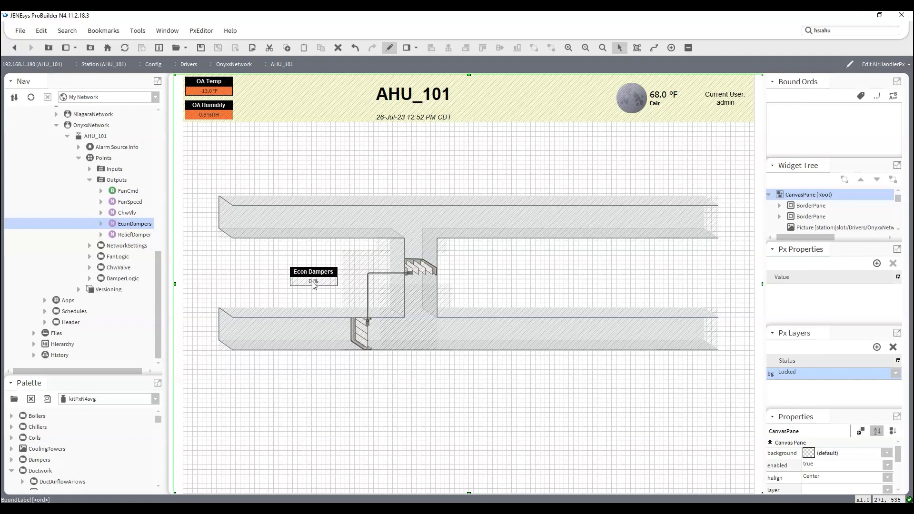
Create a DamperHorzParallel picture from the kitPxN4svg palette bound to the ReliefDamper output point.
left_click(295, 252)
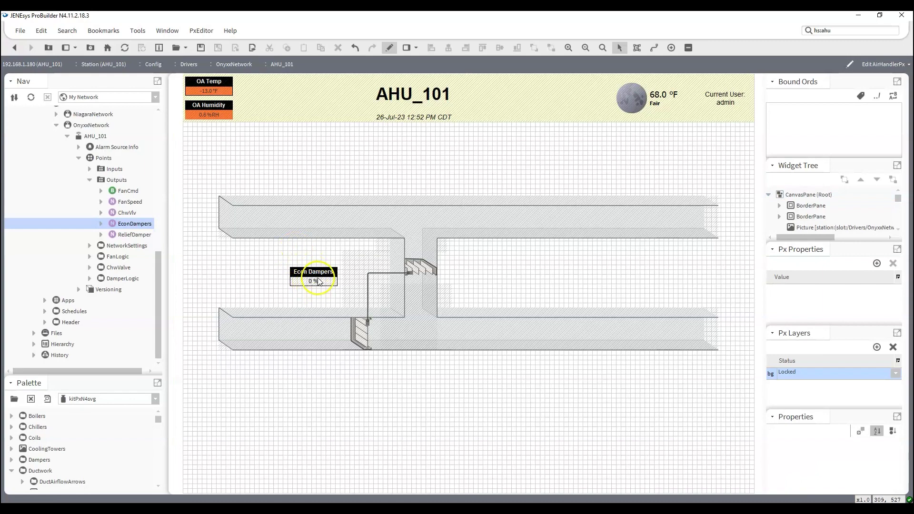
left_click(213, 266)
left_click_drag(134, 236, 327, 166)
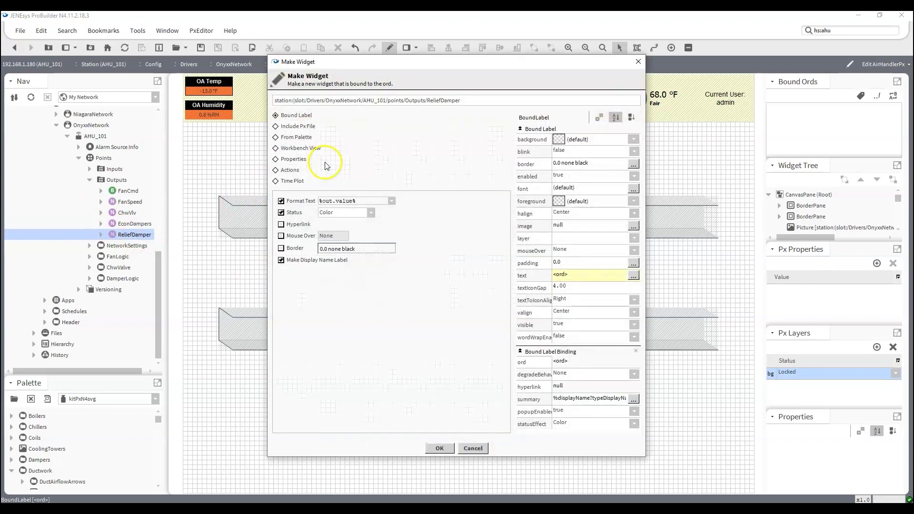
left_click(275, 138)
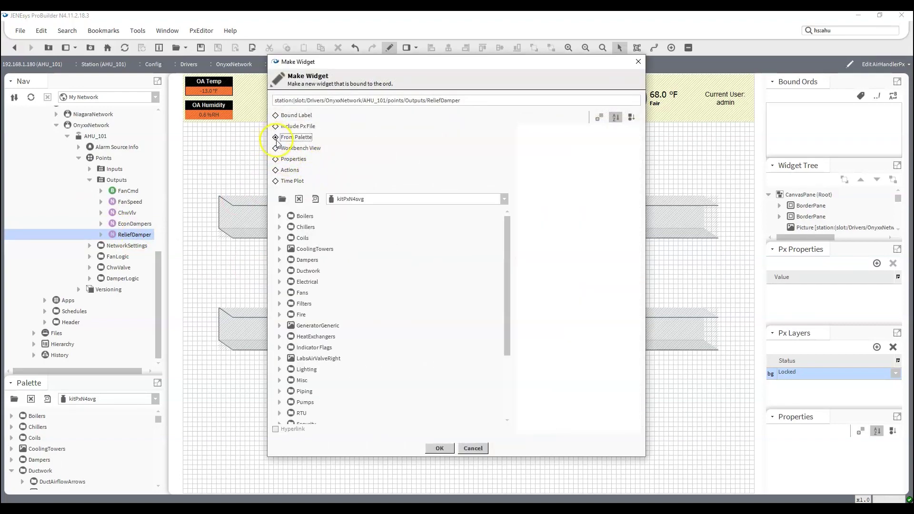
left_click(280, 261)
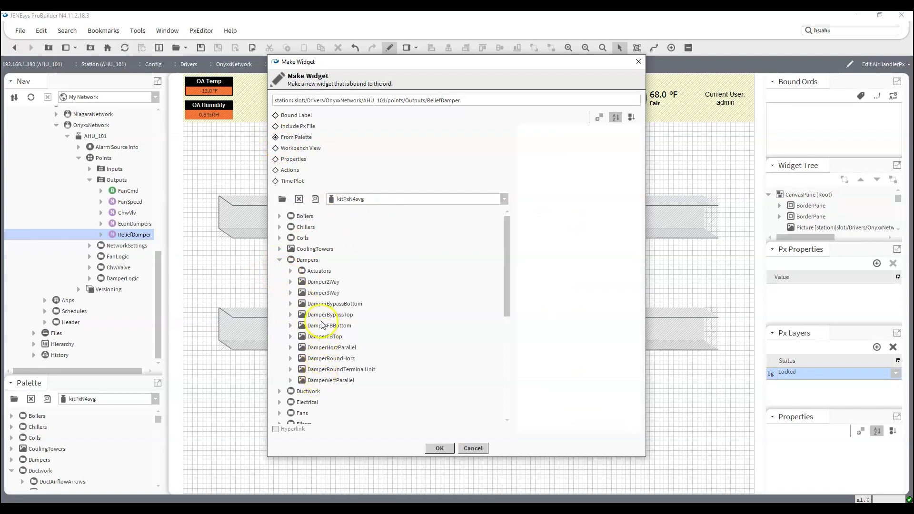
scroll(321, 325, "down", 2)
scroll(323, 298, "up", 2)
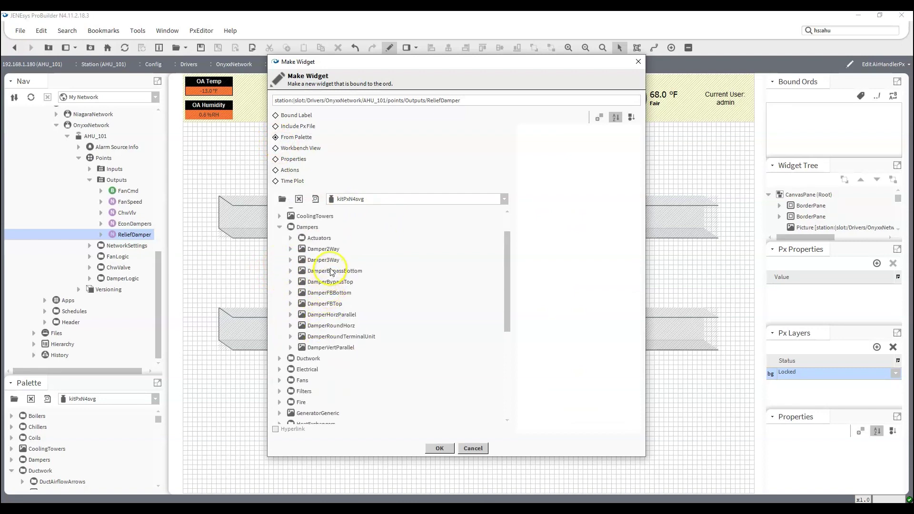
left_click(331, 347)
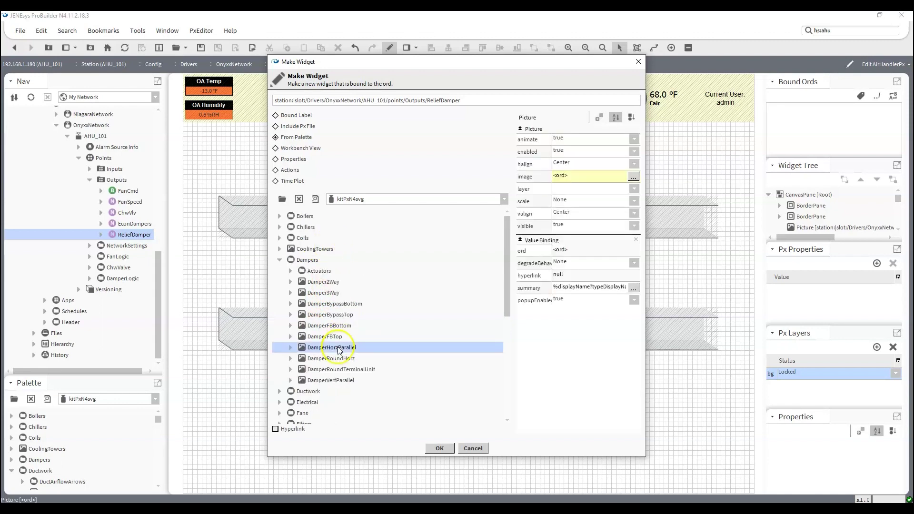
left_click(439, 449)
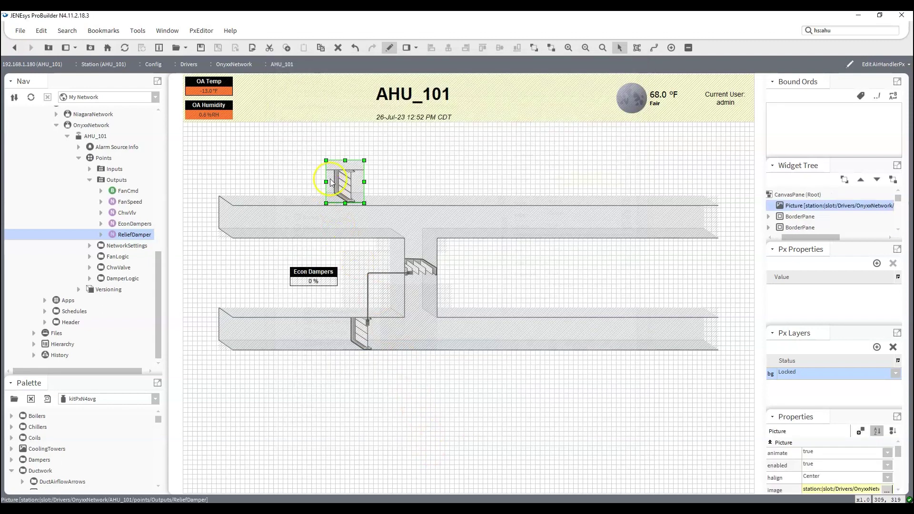
Move the relief damper picture into the upper duct, aligned between the duct edges above the lower economizer damper.
left_click_drag(341, 175, 355, 209)
key("Up")
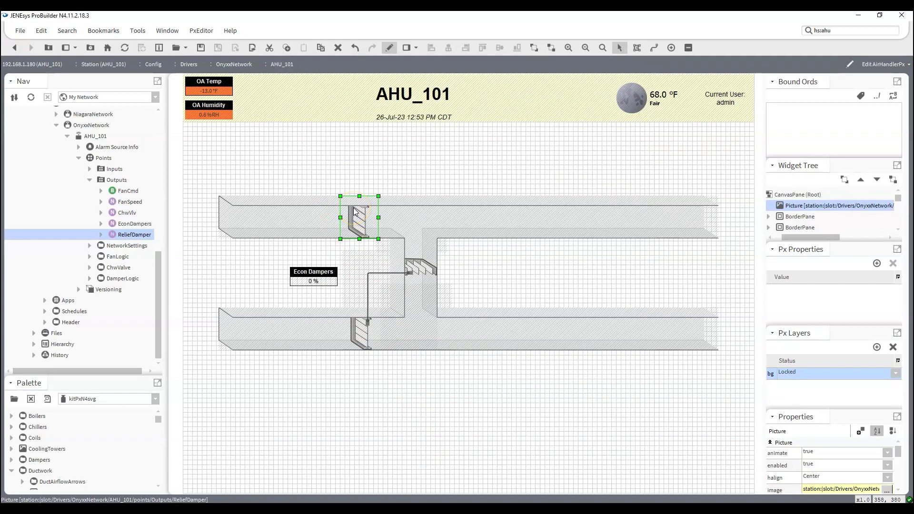
left_click(357, 219)
Remove the border panes from both the Econ Dampers name label and its value label.
left_click(137, 240)
left_click(220, 262)
left_click_drag(277, 261, 361, 305)
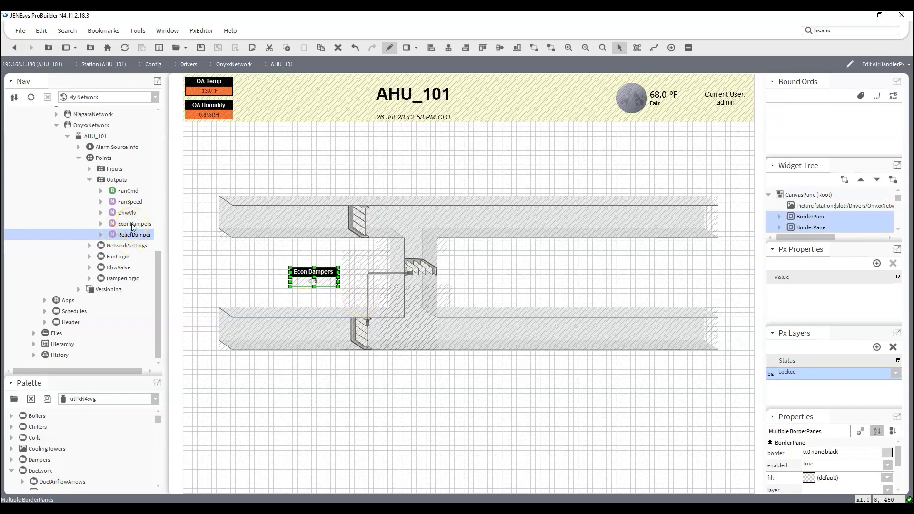
left_click_drag(272, 260, 358, 300)
right_click(318, 274)
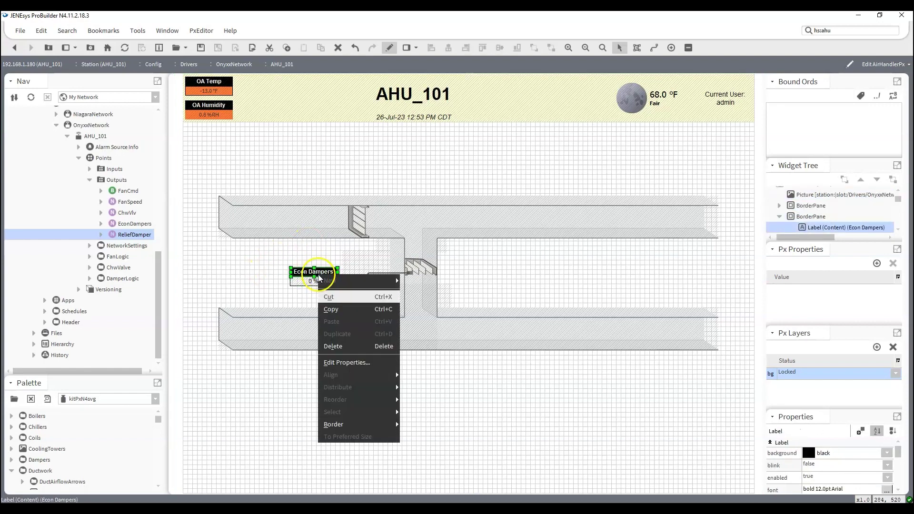
left_click(283, 278)
left_click_drag(261, 257, 351, 300)
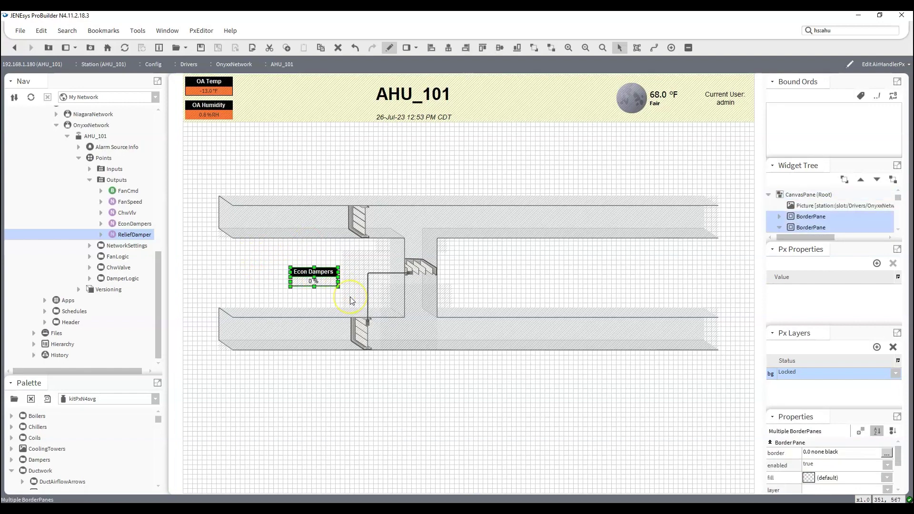
right_click(818, 217)
mouse_move(838, 354)
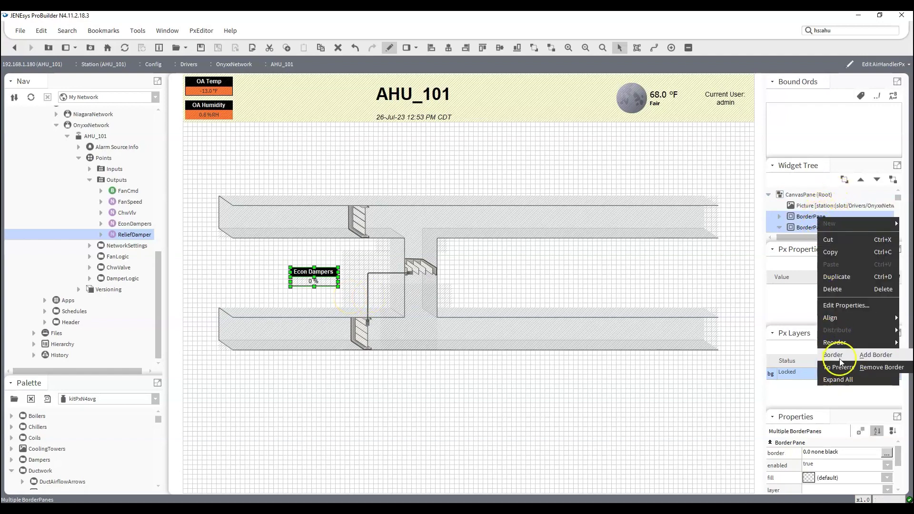
left_click(873, 370)
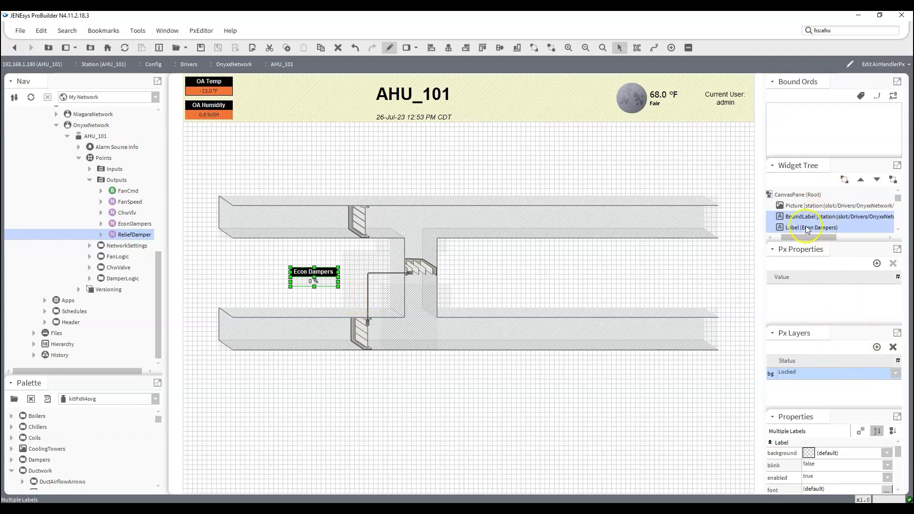
scroll(835, 214, "down", 1)
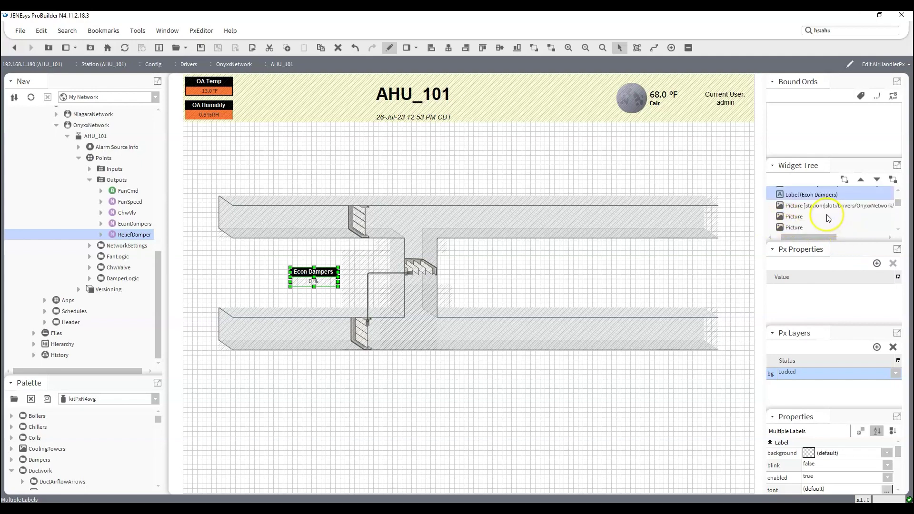
scroll(828, 219, "up", 1)
Duplicate the Econ Dampers name and value labels and place the copies above the upper duct, near the relief damper.
left_click(275, 288)
left_click(298, 280)
left_click(296, 271)
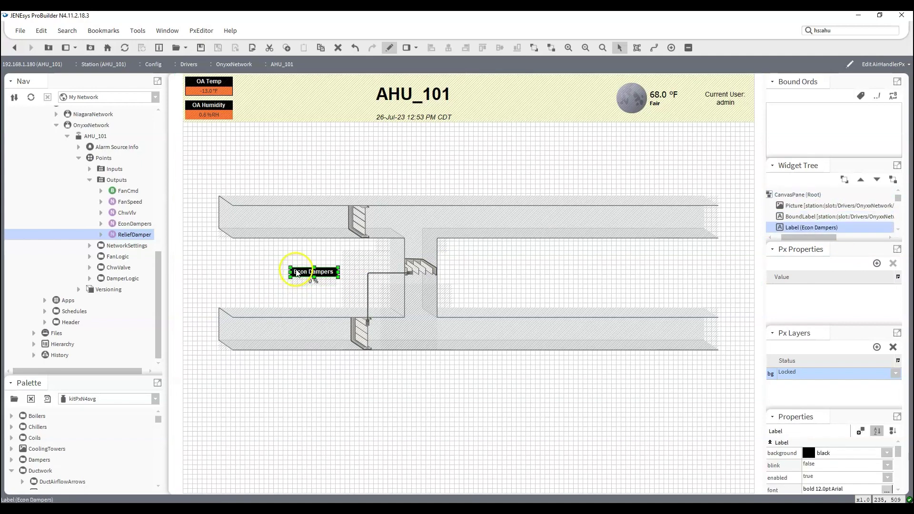
left_click(255, 265)
left_click_drag(271, 257, 351, 299)
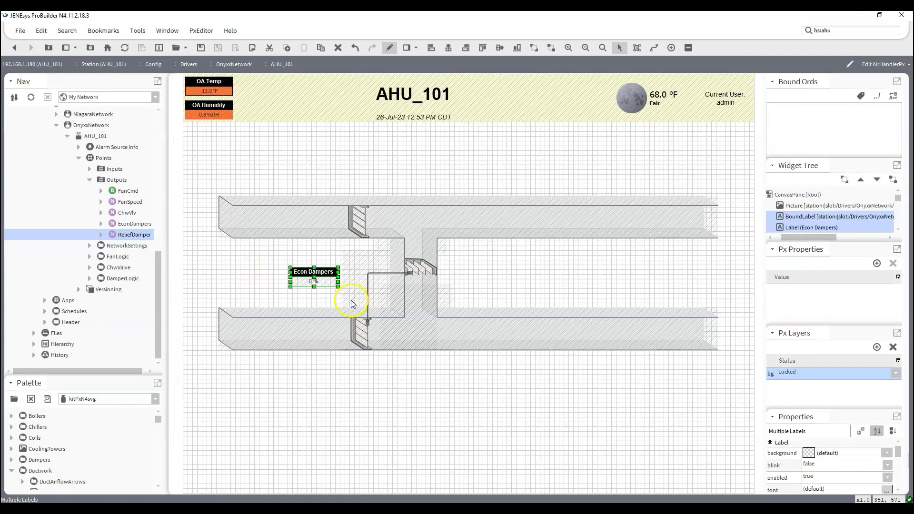
right_click(317, 277)
left_click(328, 331)
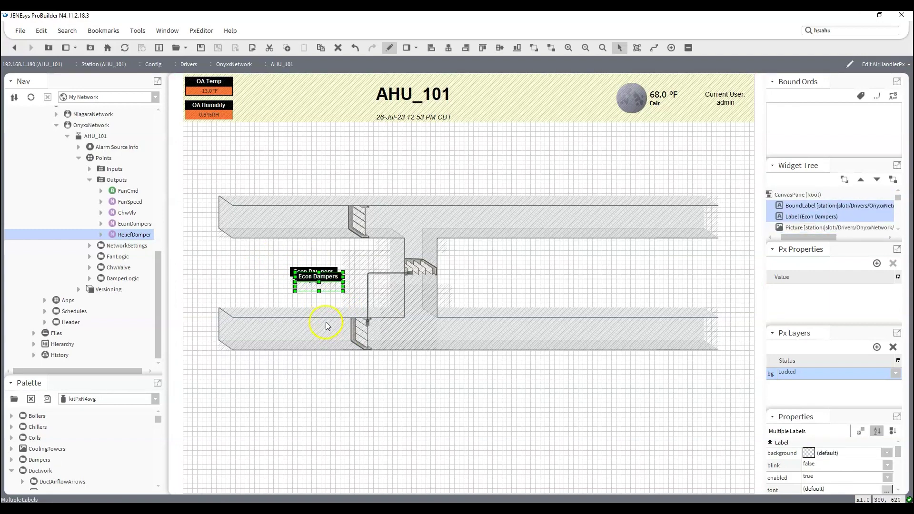
left_click_drag(327, 283, 322, 175)
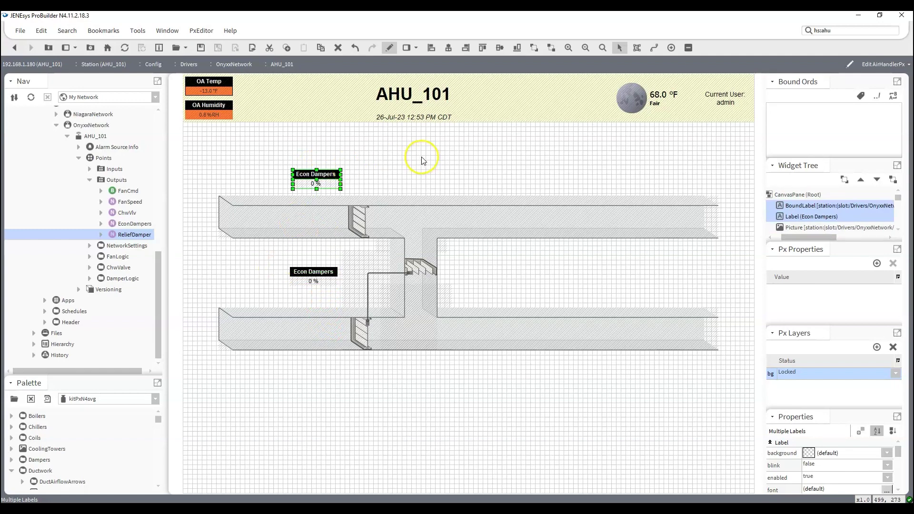
Change the text of the duplicated name label above the upper duct to "Rlf Damper".
left_click(327, 174)
double_click(327, 175)
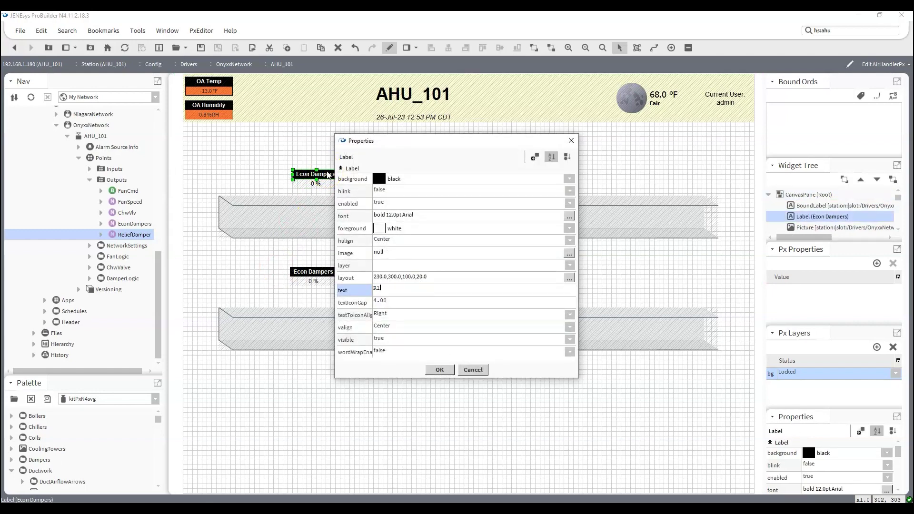
key("Return")
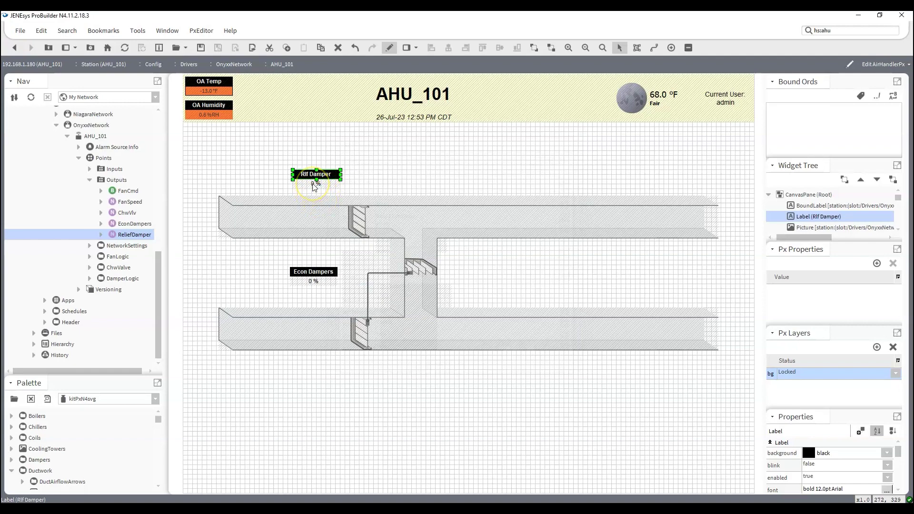
Rebind the value label under Rlf Damper to the ReliefDamper point by changing its binding ord.
double_click(316, 184)
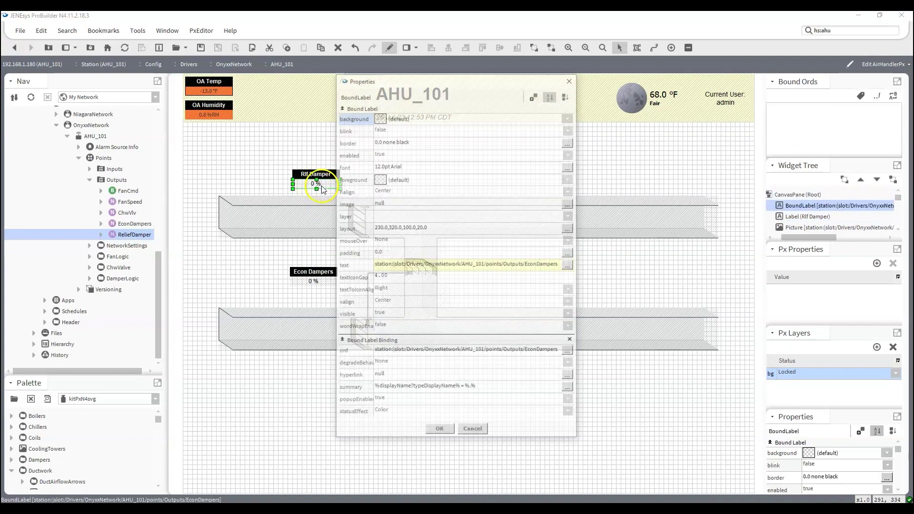
left_click(569, 352)
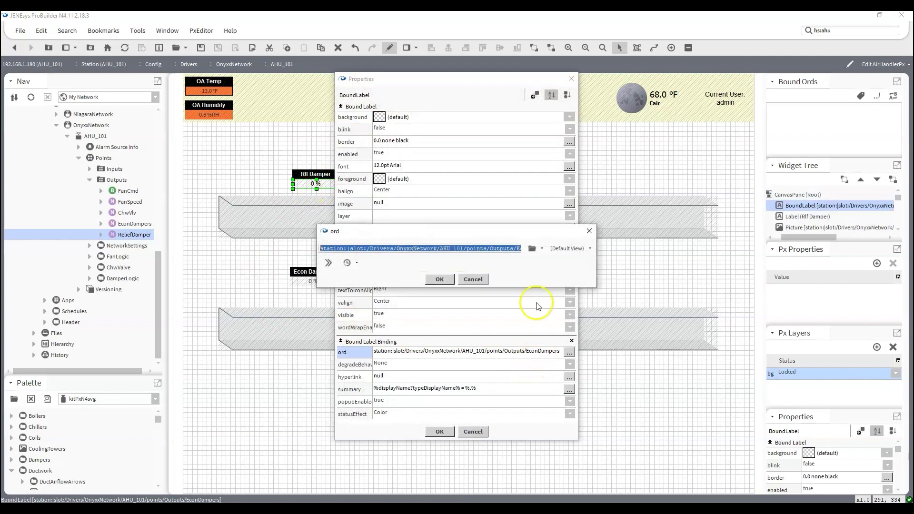
left_click(533, 249)
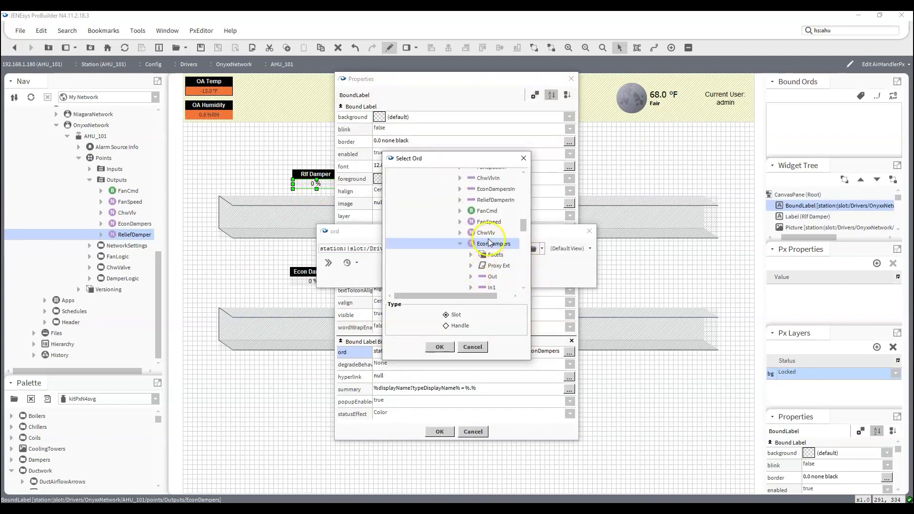
left_click(460, 243)
left_click(491, 254)
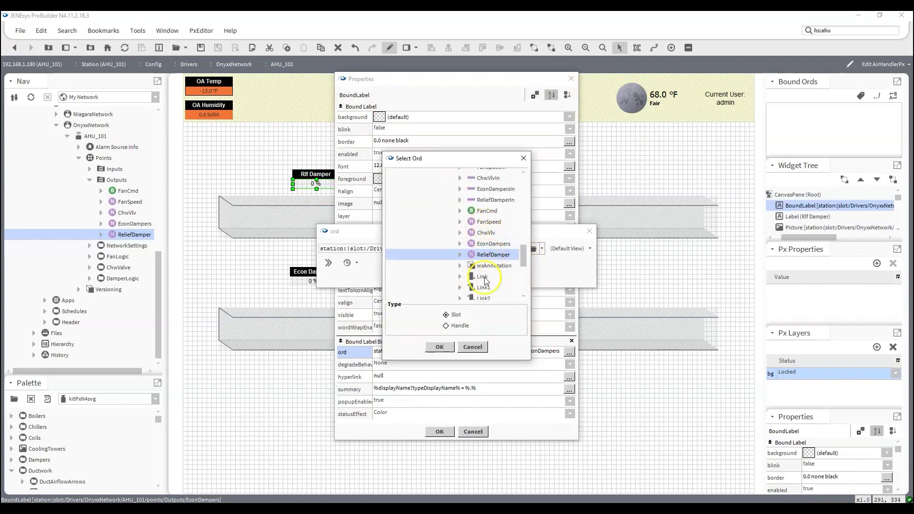
left_click(440, 348)
left_click(439, 280)
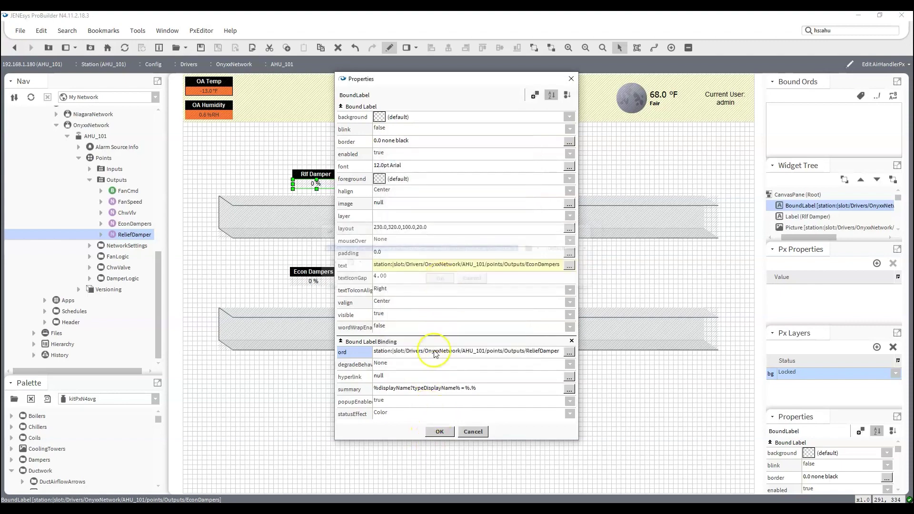
left_click(440, 432)
left_click(265, 262)
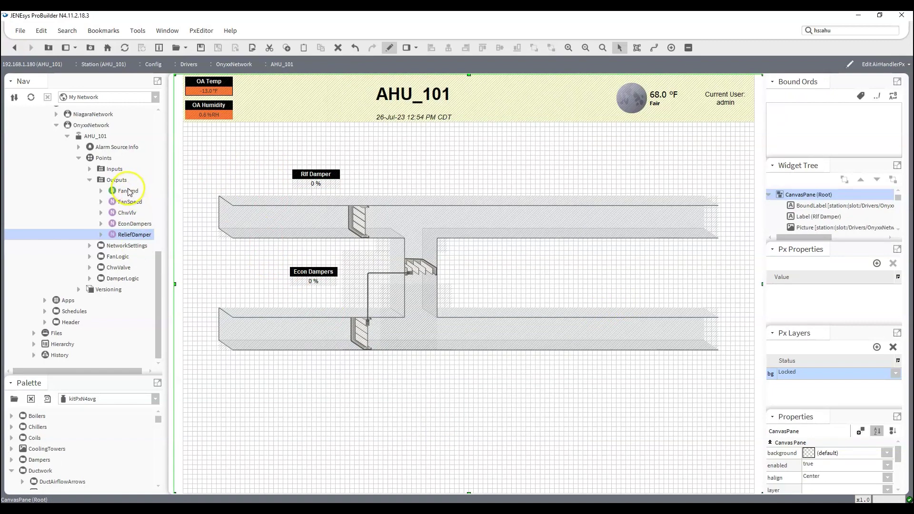
Create a FansHorzRight picture bound to the FanCmd output and fit it inside the lower duct near its outlet end.
left_click_drag(129, 192, 603, 314)
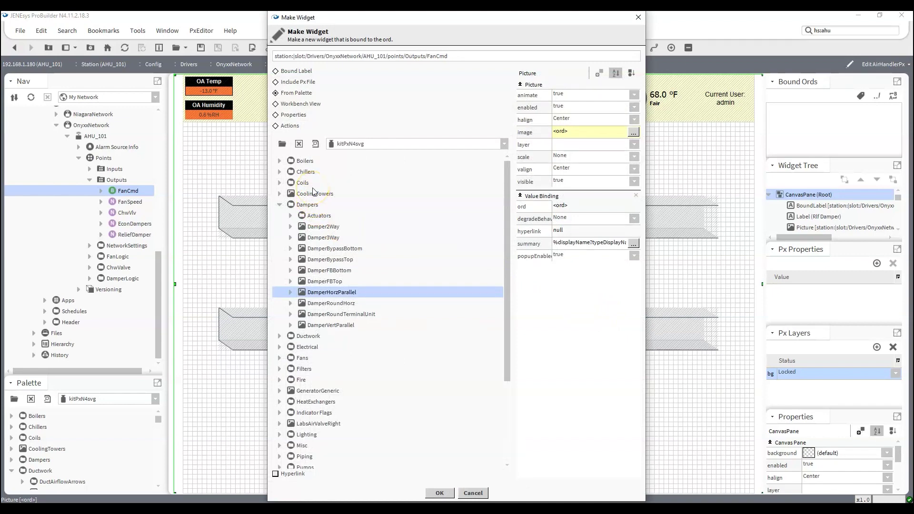
left_click(281, 359)
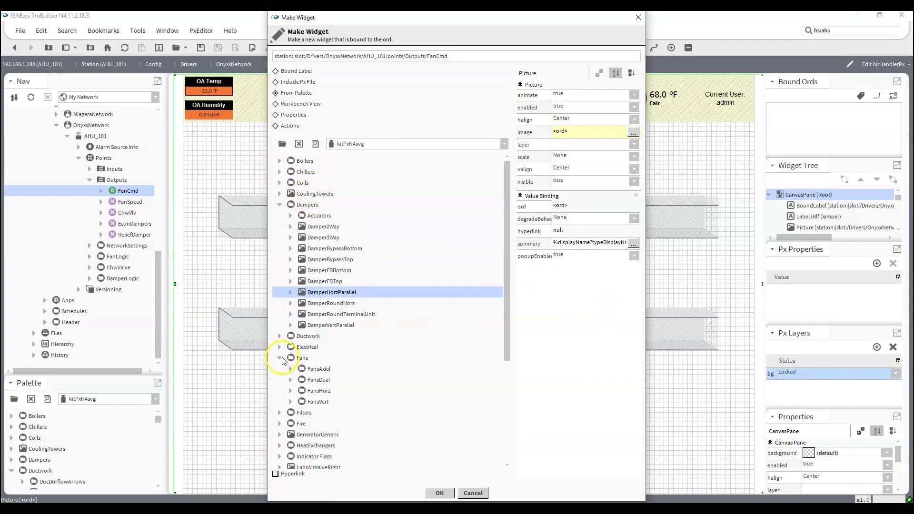
left_click(291, 391)
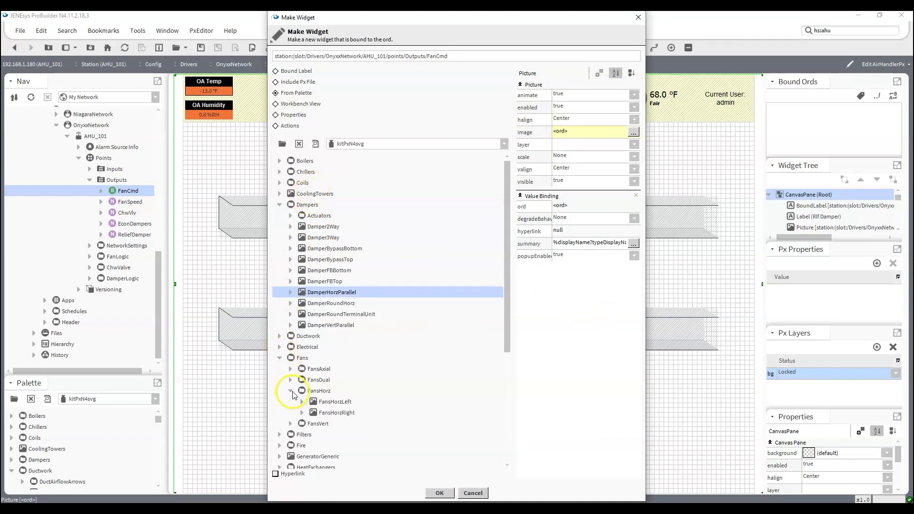
left_click(351, 414)
left_click(440, 493)
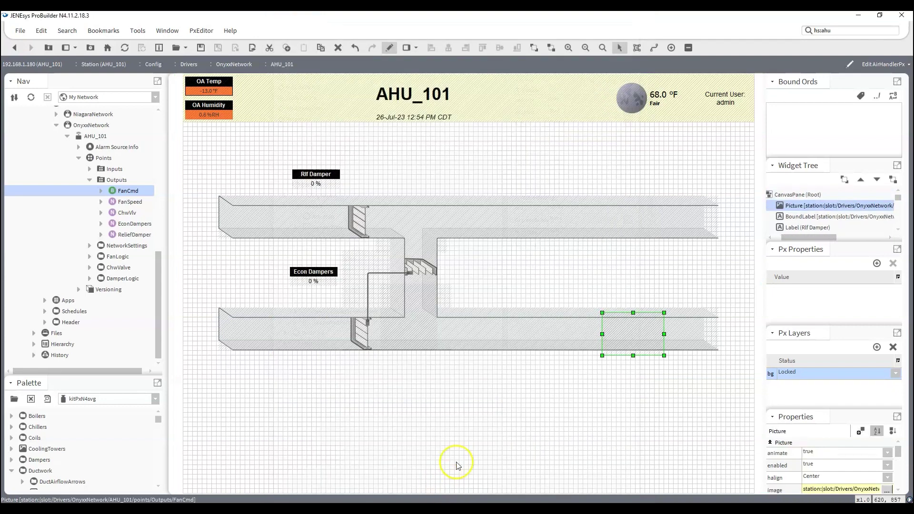
left_click_drag(627, 340, 618, 336)
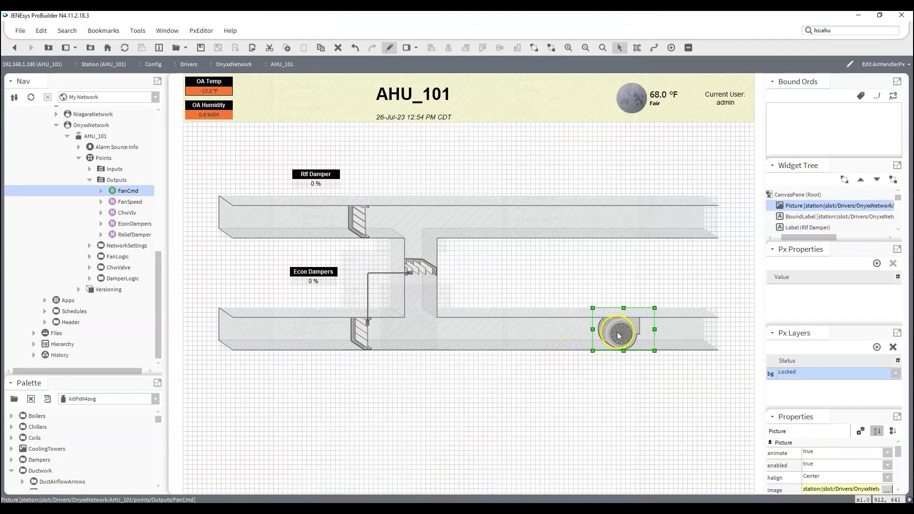
Disable the popup on the fan picture by setting popupEnabled to false in its value binding.
double_click(618, 335)
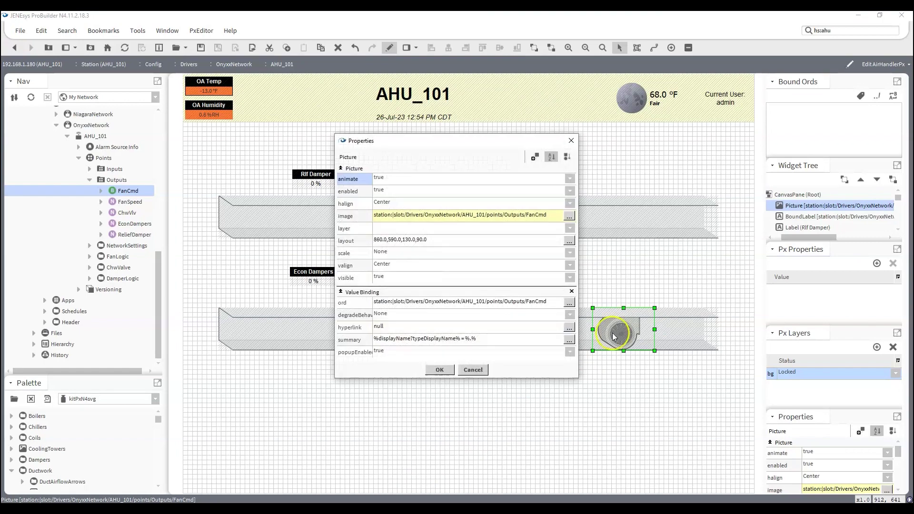
left_click(364, 353)
left_click(383, 352)
left_click(388, 374)
left_click(439, 370)
Create a CoilsCooling3WayBottom picture bound to the ChwVlv output and fit it inside the lower duct just upstream of the fan.
left_click_drag(127, 212, 530, 319)
left_click(297, 280)
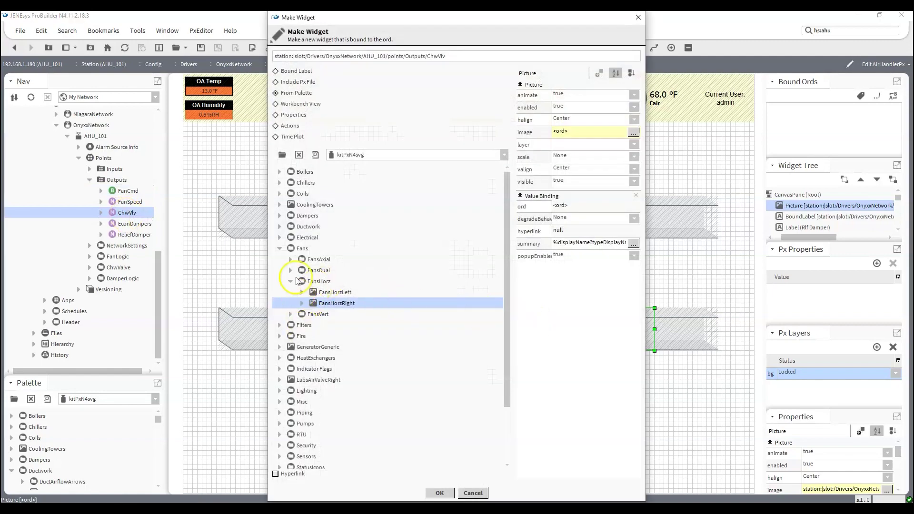
left_click(280, 194)
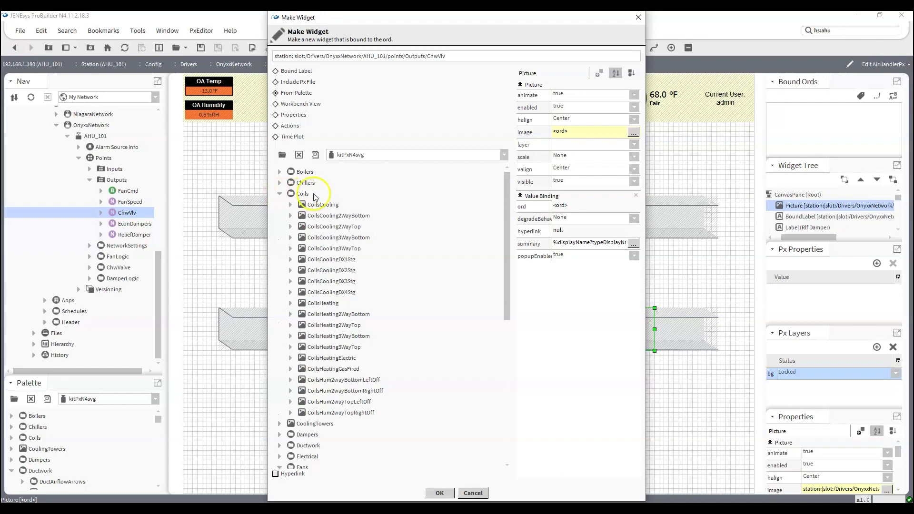
left_click(327, 238)
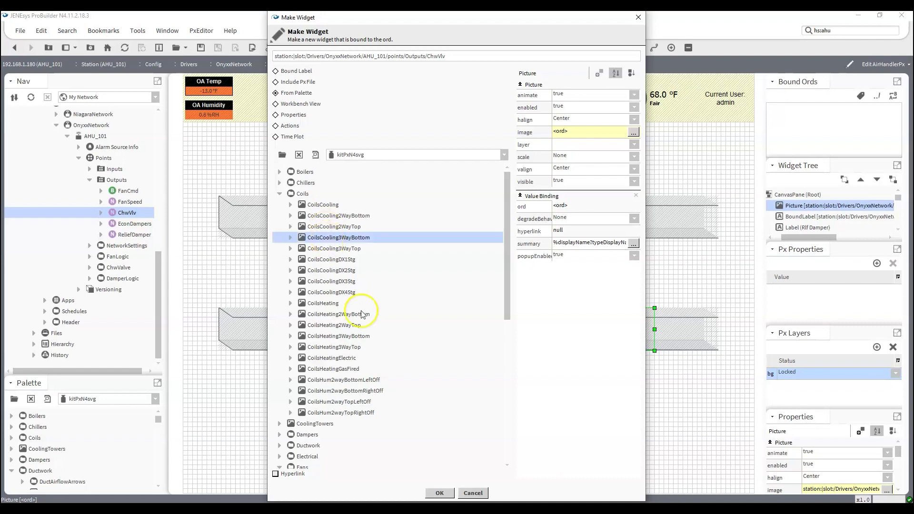
left_click(438, 493)
left_click_drag(552, 351, 564, 339)
Disable the popup on the cooling coil picture by setting popupEnabled to false in its value binding.
double_click(562, 341)
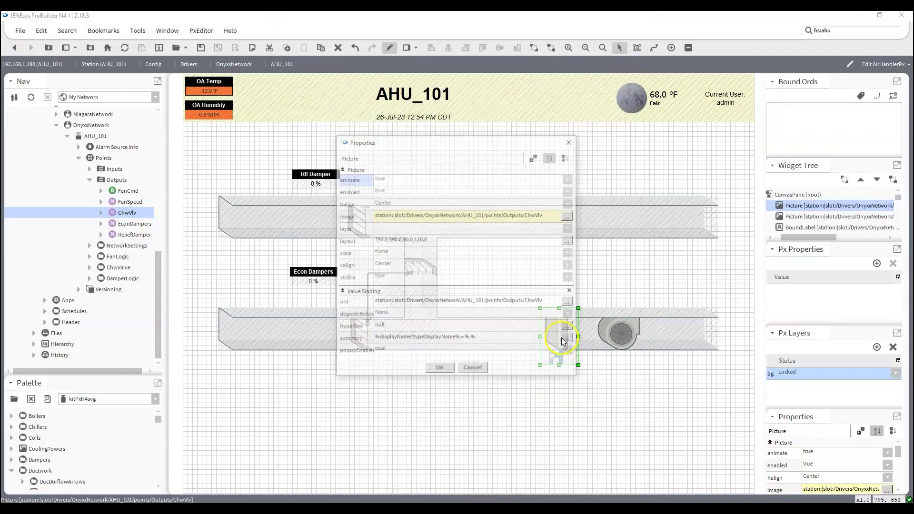
left_click(391, 351)
left_click(388, 364)
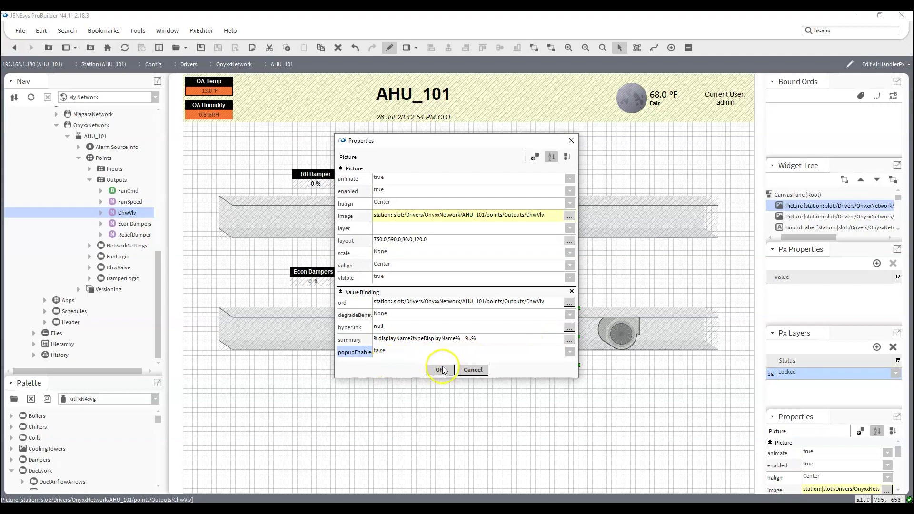
left_click(438, 370)
left_click(447, 391)
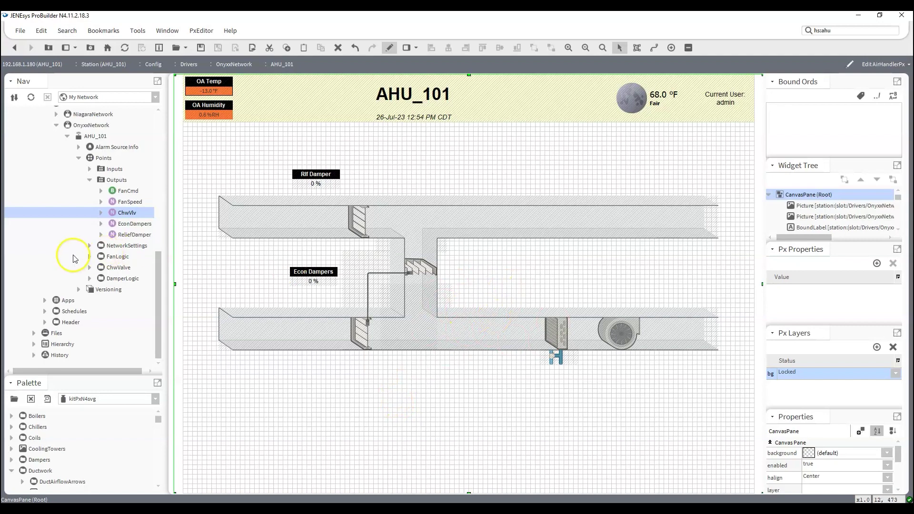
Create a SensorDuctLowtempTop picture from the kitPxN4svg Sensors for the Freezestat input on the lower duct.
left_click(89, 168)
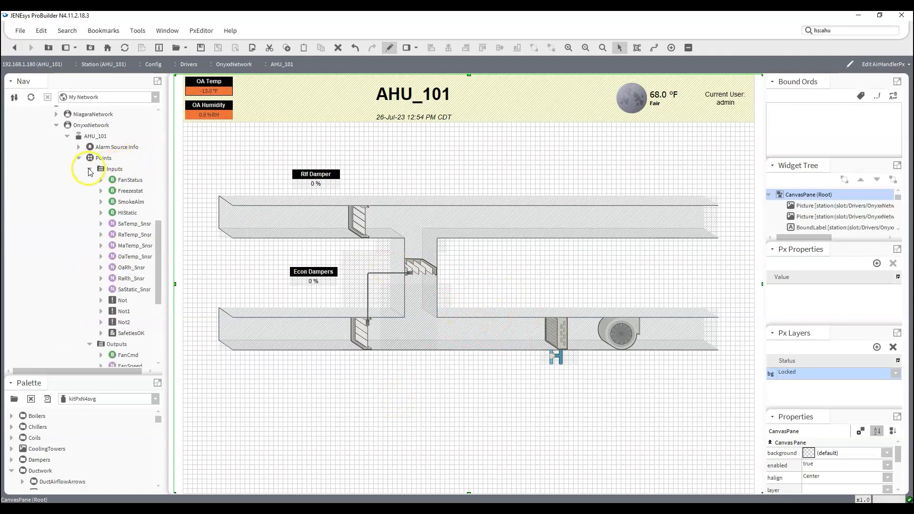
left_click(127, 192)
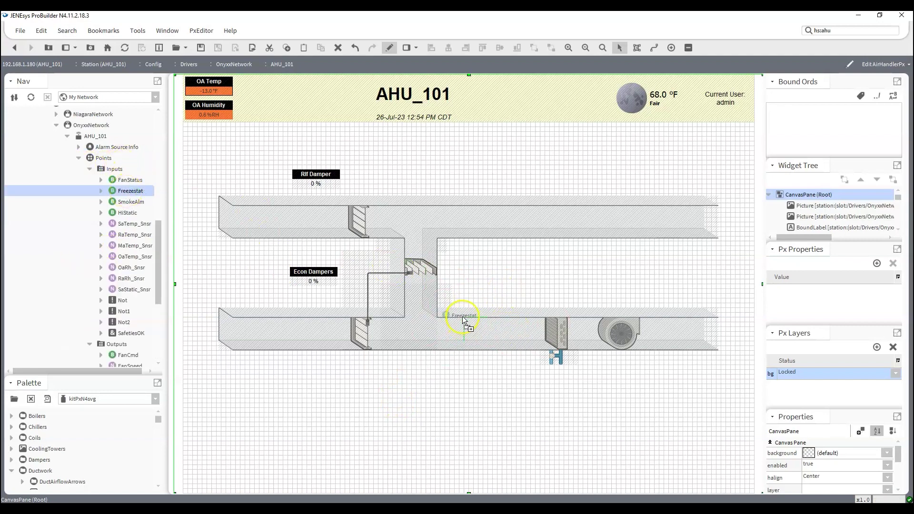
left_click_drag(462, 316, 461, 316)
left_click(280, 172)
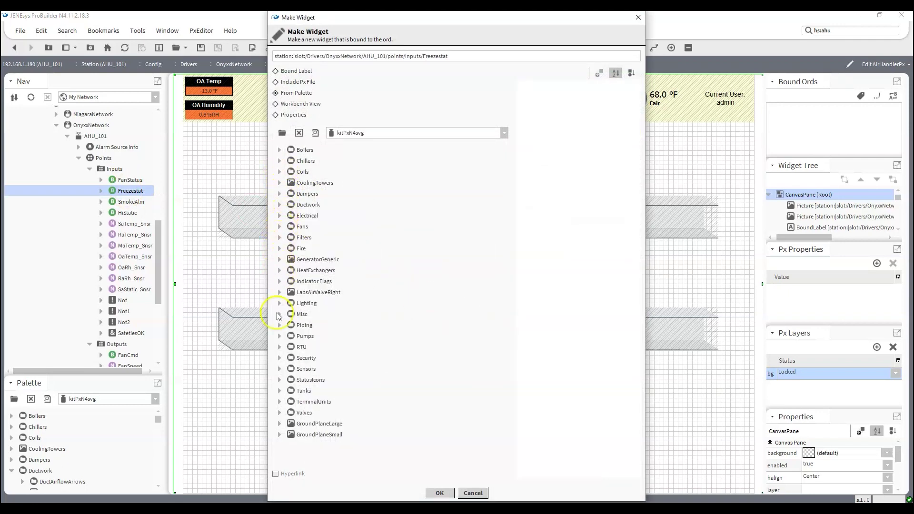
left_click(280, 369)
scroll(388, 342, "down", 6)
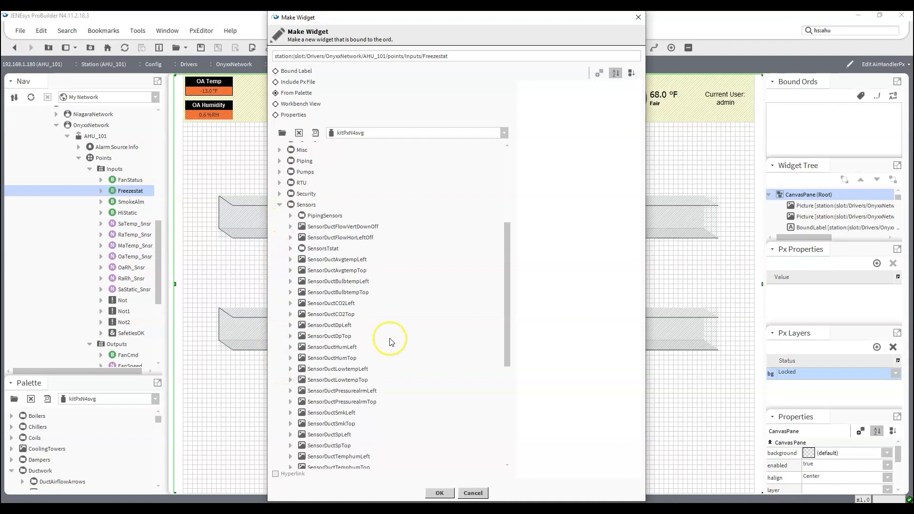
scroll(390, 341, "down", 5)
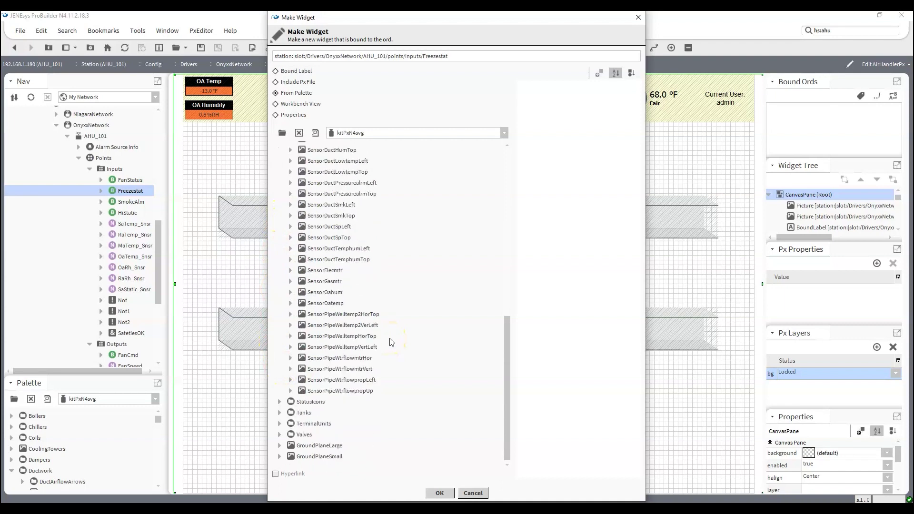
scroll(354, 369, "up", 2)
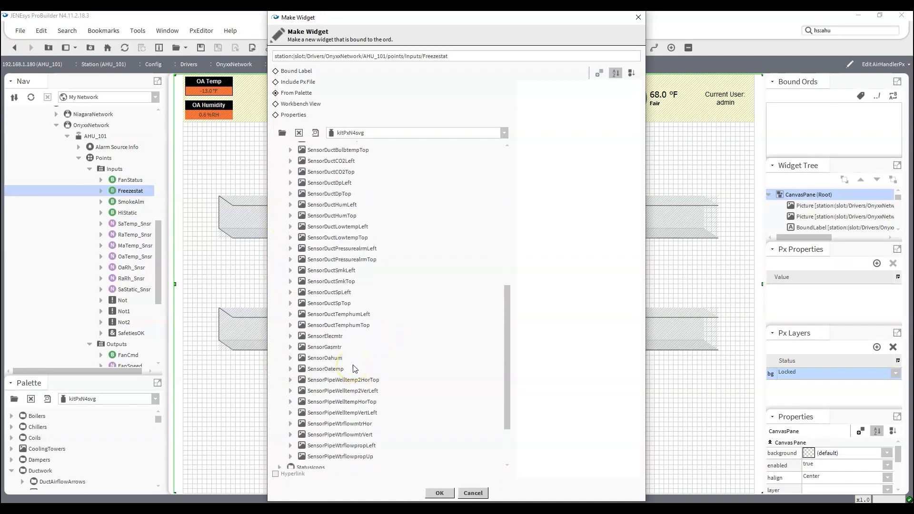
scroll(354, 369, "up", 2)
left_click(370, 352)
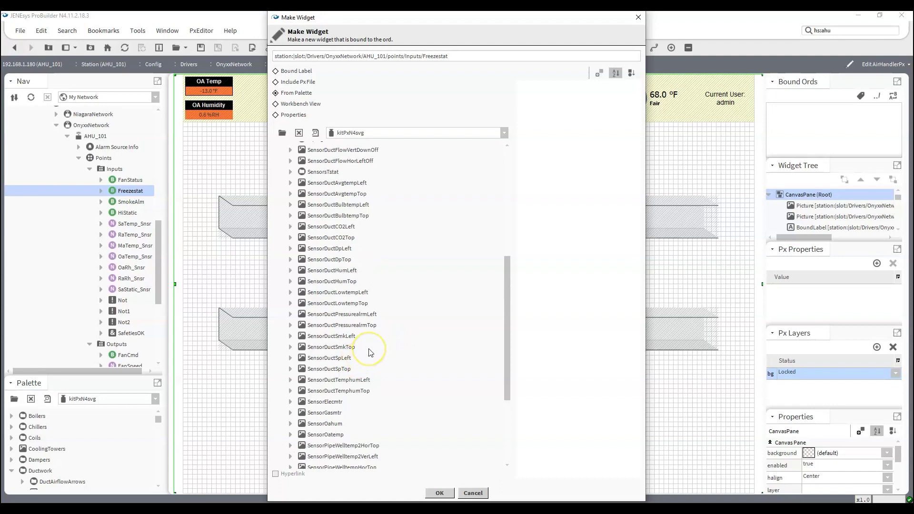
scroll(370, 352, "up", 2)
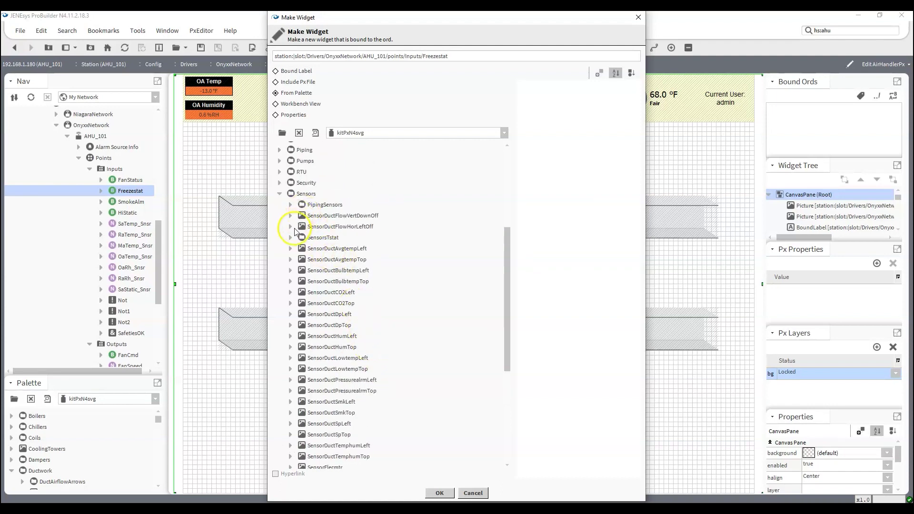
left_click(291, 206)
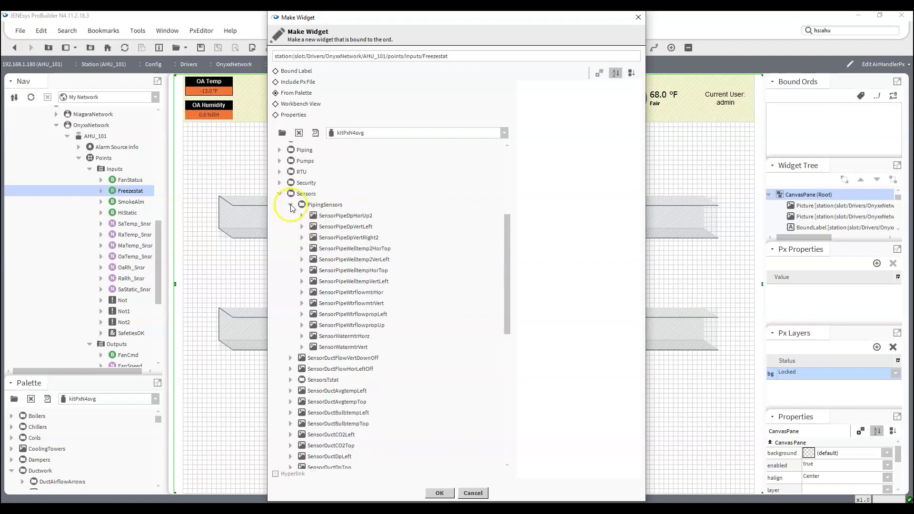
left_click(290, 206)
scroll(314, 219, "down", 2)
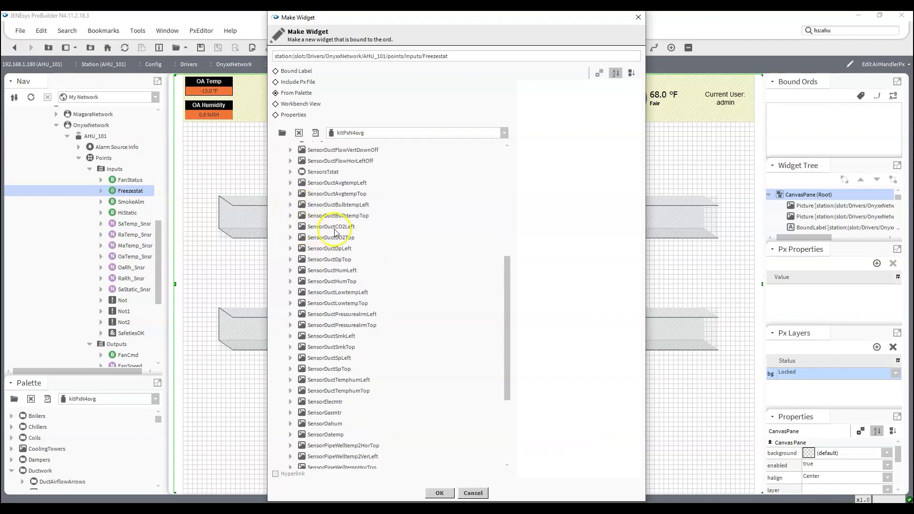
left_click(329, 304)
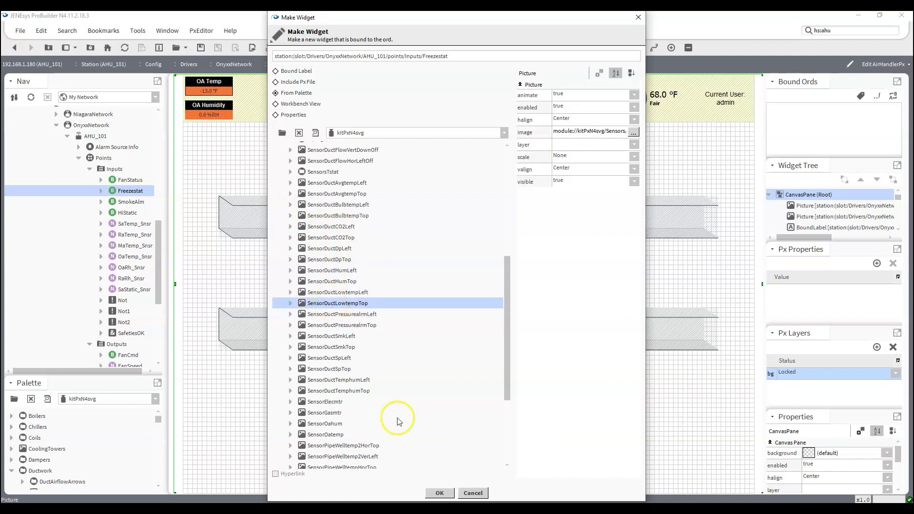
left_click(440, 493)
Move the freezestat sensor so its head sits on the lower duct's upper edge, just upstream of the cooling coil.
left_click_drag(474, 322, 479, 307)
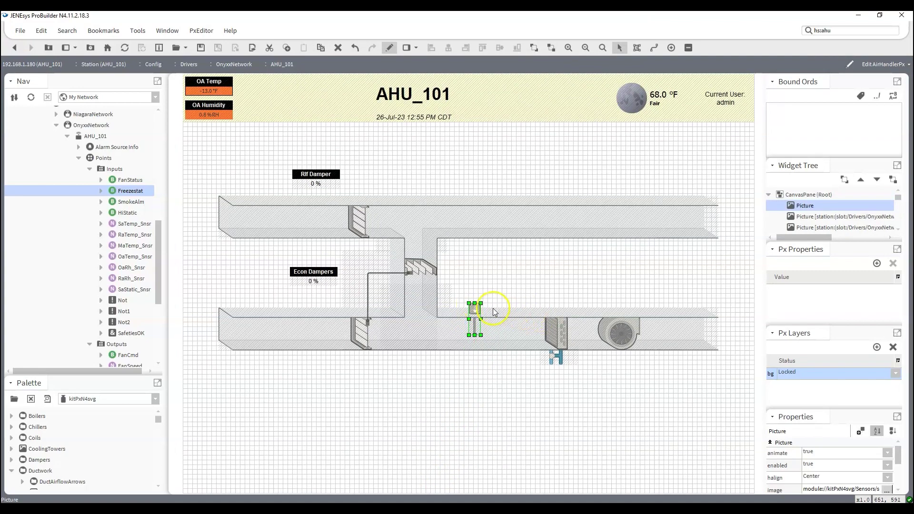
key("Right")
key("Right")
key("Right")
key("Right")
key("Right")
key("Right")
key("Right")
key("Right")
key("Right")
key("Right")
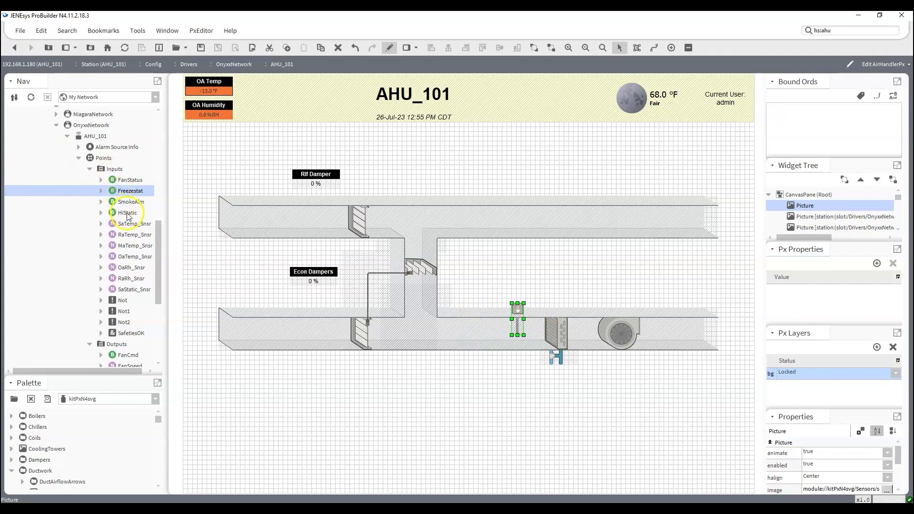
Add a SensorDuctAvgtempTop picture for the MaTemp_Snsr input on the lower duct, upstream of the freezestat sensor.
left_click_drag(135, 245, 468, 303)
scroll(333, 306, "down", 3)
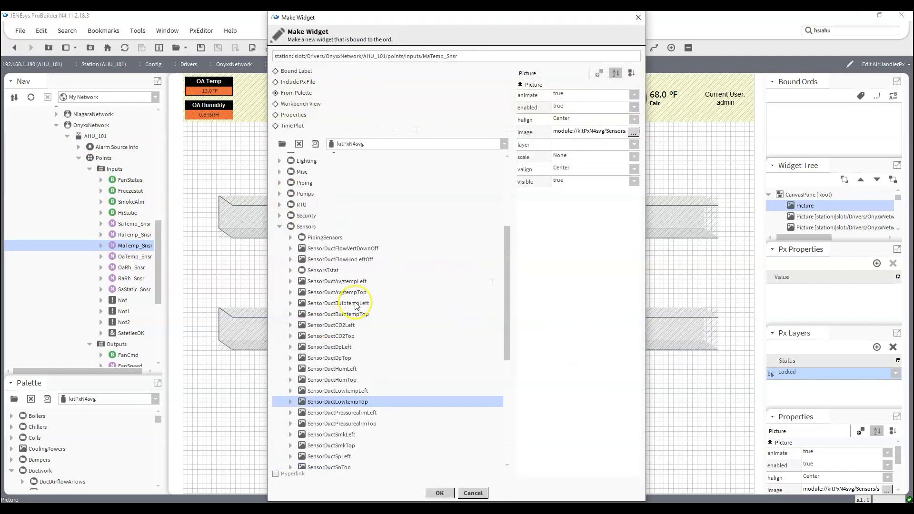
scroll(357, 306, "down", 3)
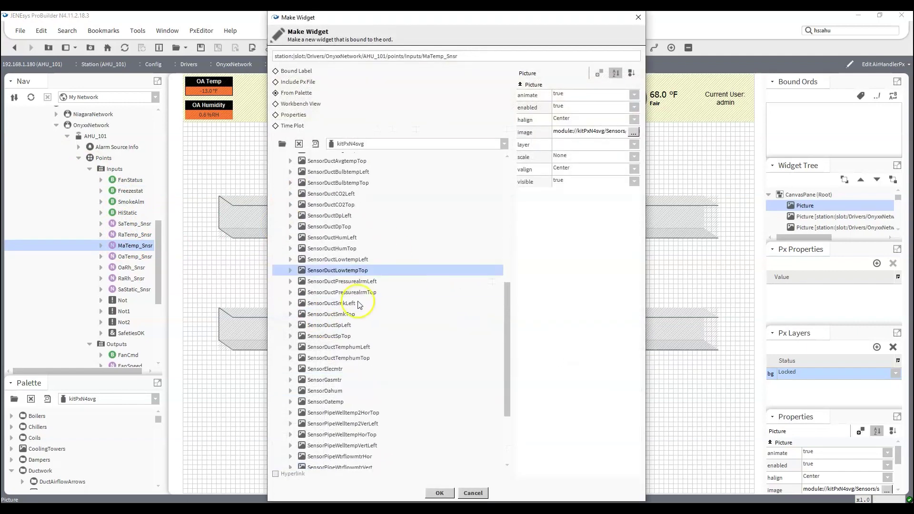
scroll(373, 298, "down", 1)
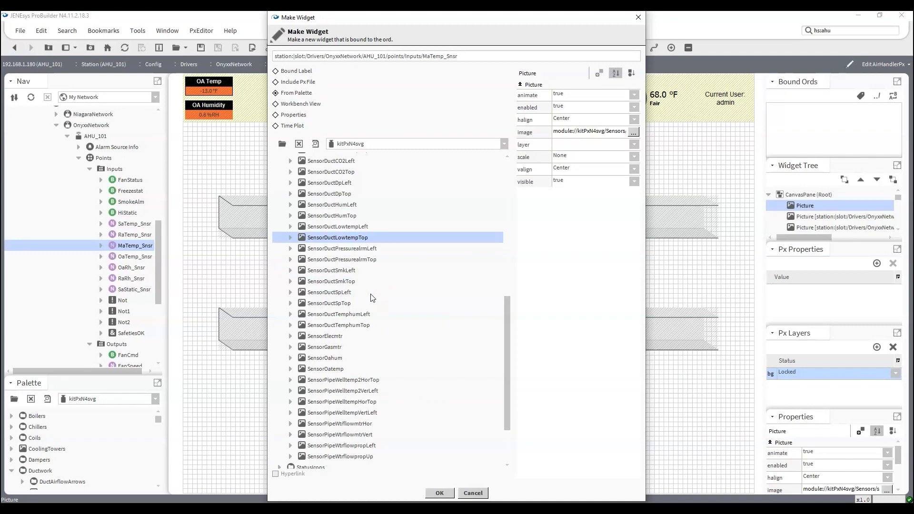
scroll(373, 298, "up", 4)
left_click(339, 259)
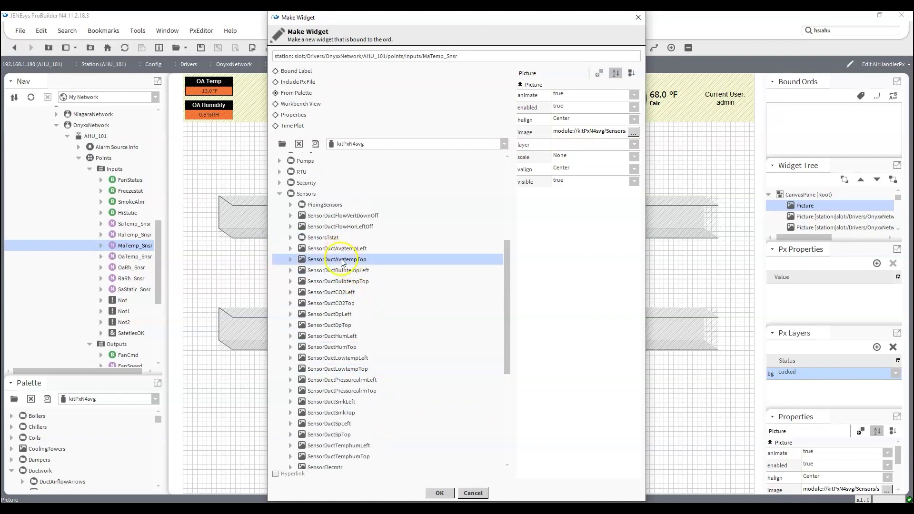
left_click(437, 493)
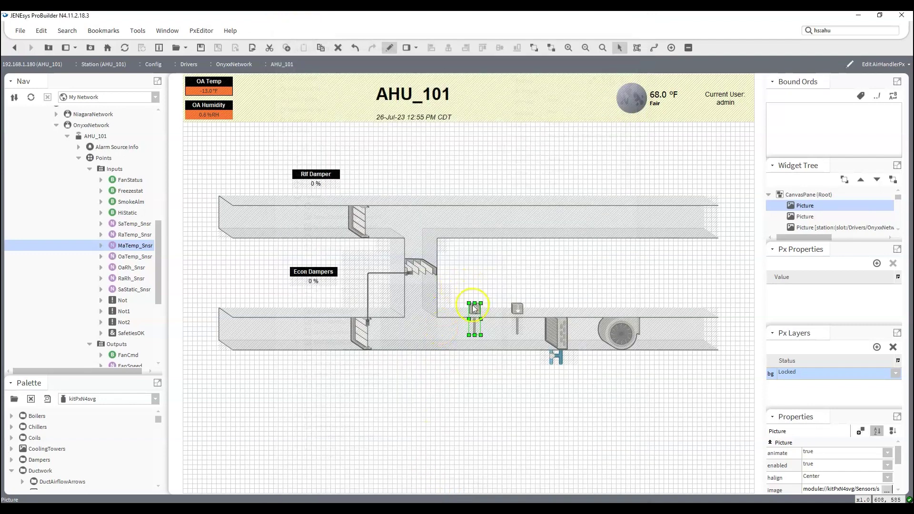
left_click(510, 284)
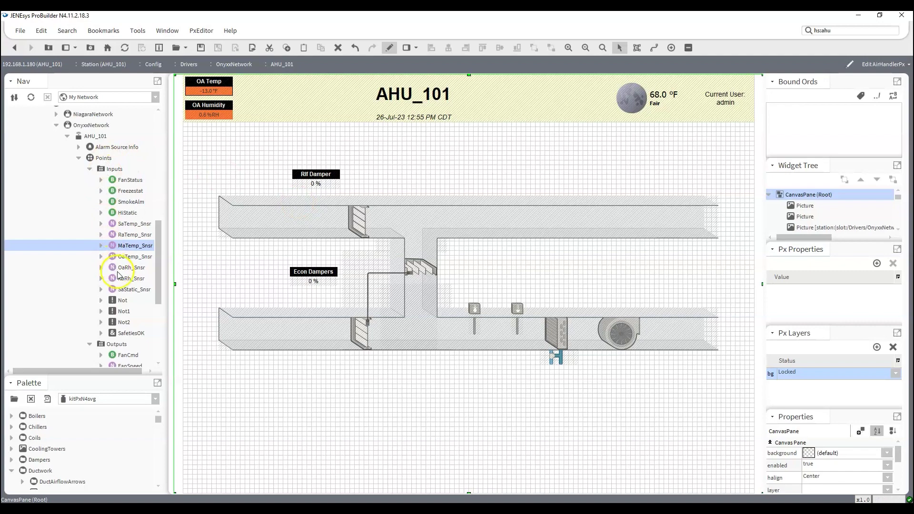
Add a SensorDuctBulbtempTop picture for the SaTemp_Snsr input on the lower duct, downstream of the fan.
left_click_drag(134, 224, 672, 293)
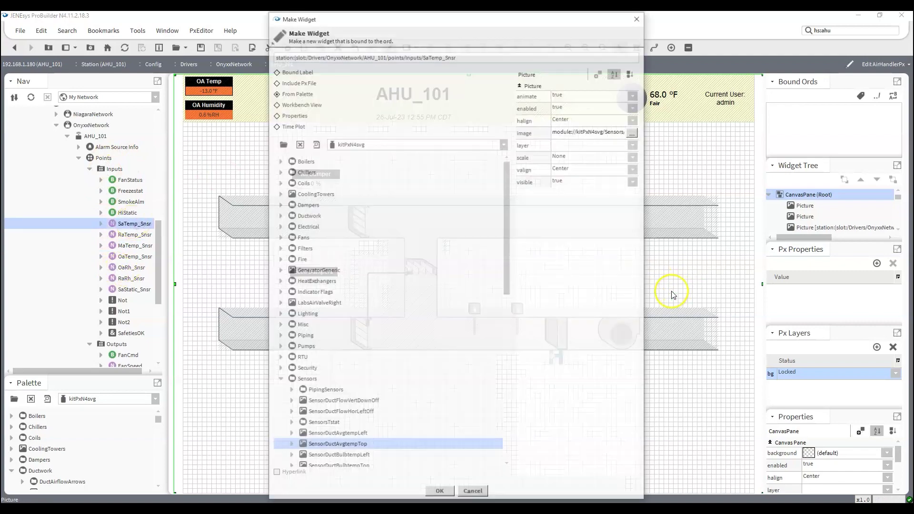
scroll(338, 236, "down", 3)
scroll(338, 236, "down", 3)
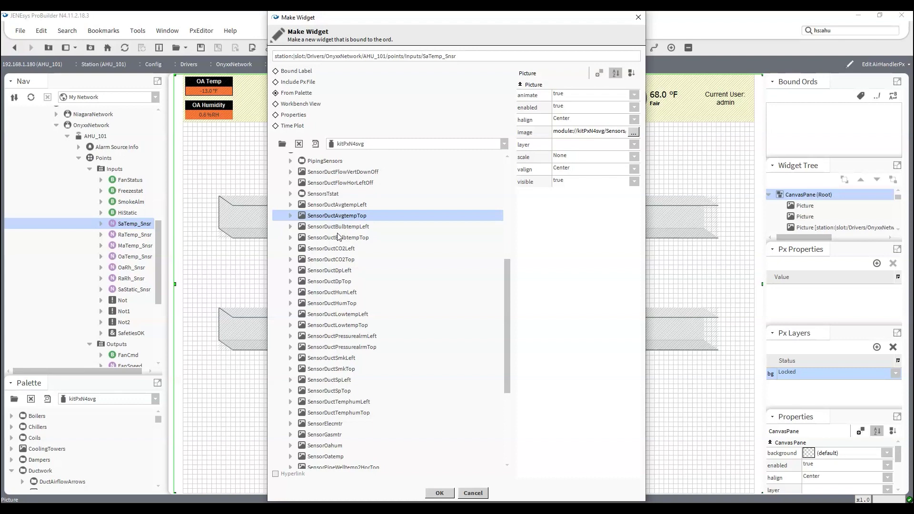
scroll(338, 237, "down", 3)
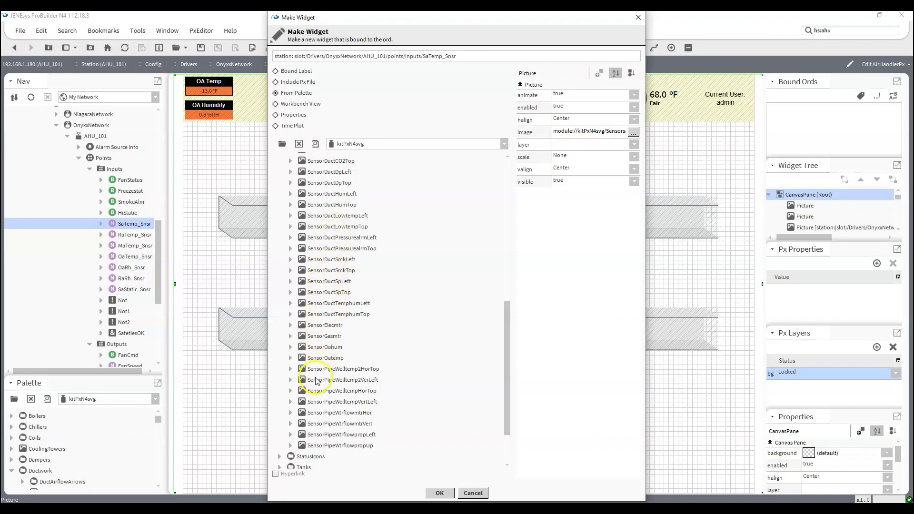
scroll(317, 381, "up", 1)
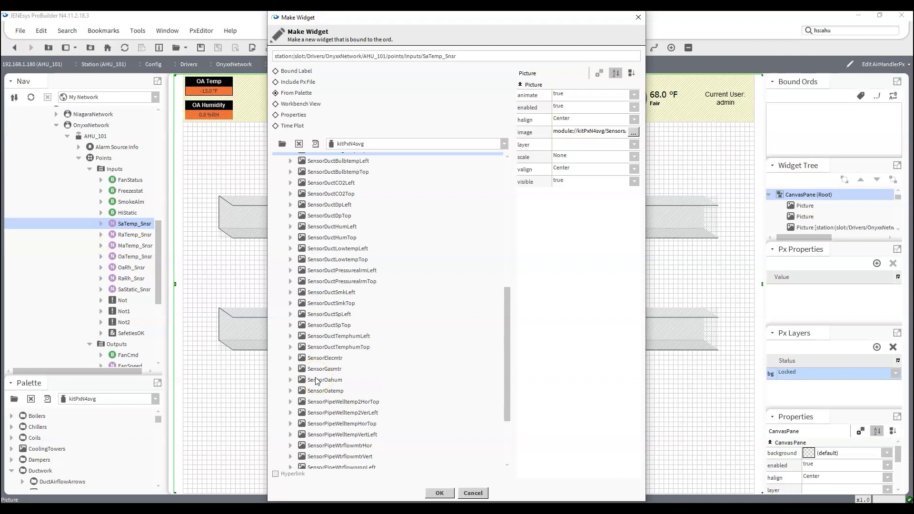
scroll(345, 251, "up", 2)
scroll(344, 250, "up", 1)
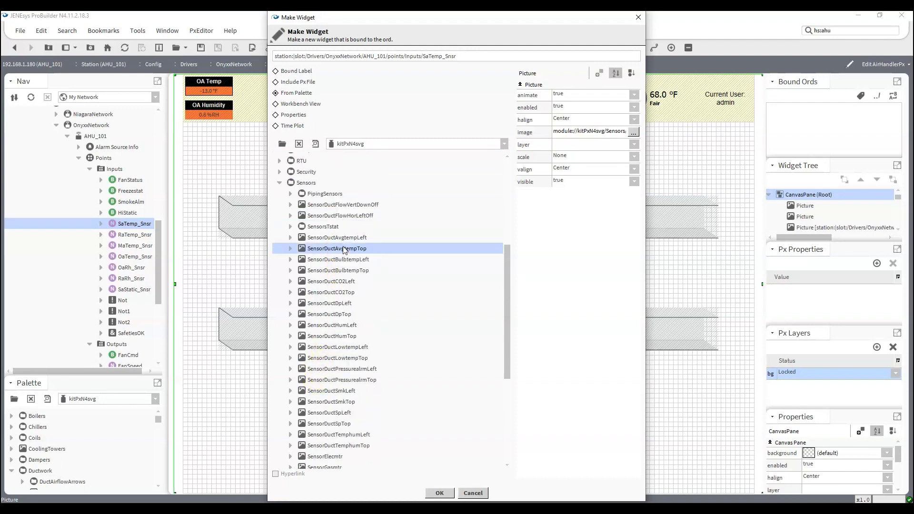
left_click(343, 270)
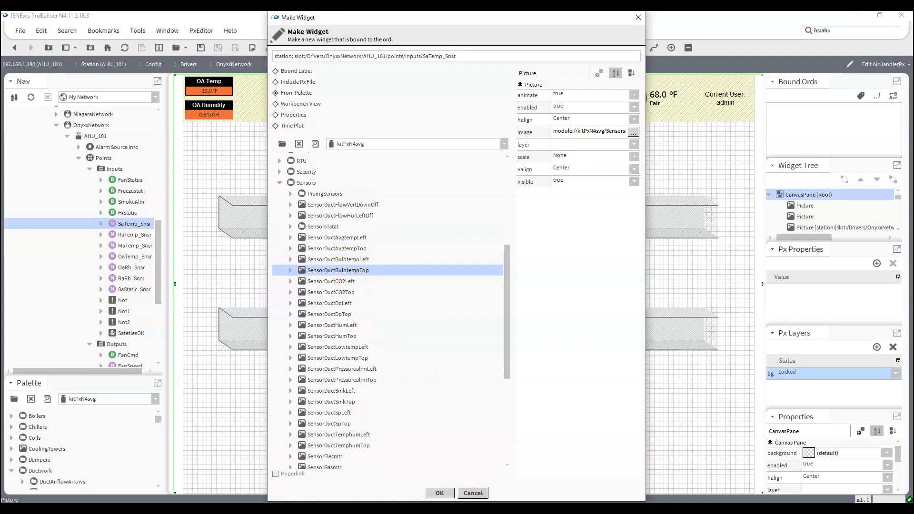
left_click(440, 493)
left_click(678, 310)
left_click(602, 265)
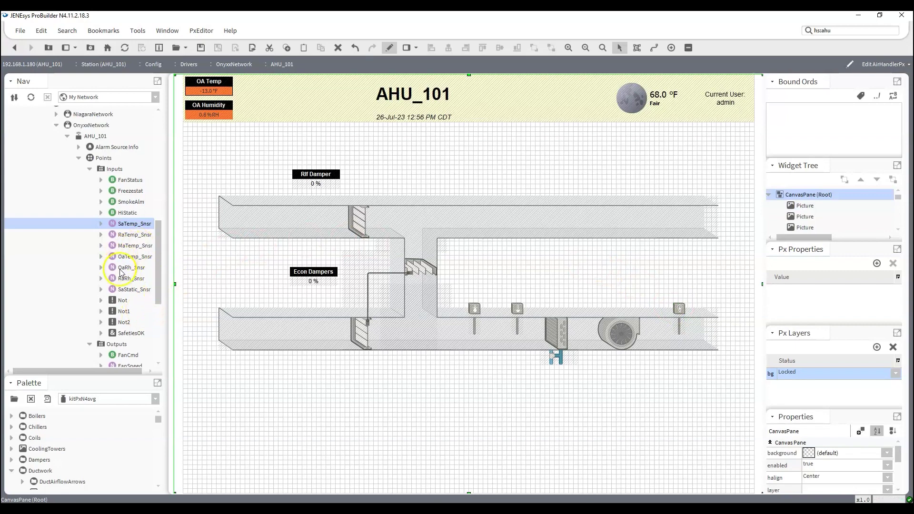
Add a SensorDuctTemphumTop picture for the OaTemp_Snsr input on the lower duct's upper edge, upstream of the economizer damper.
left_click_drag(124, 260, 265, 302)
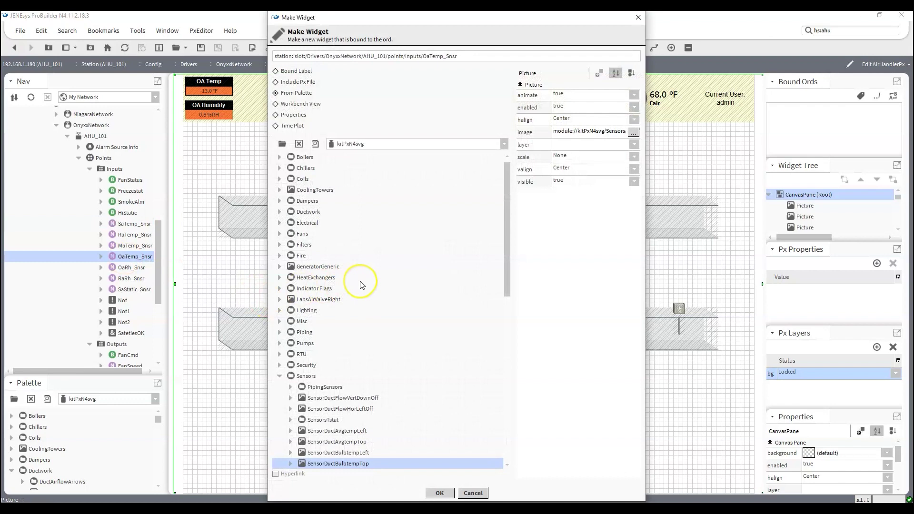
scroll(361, 285, "down", 6)
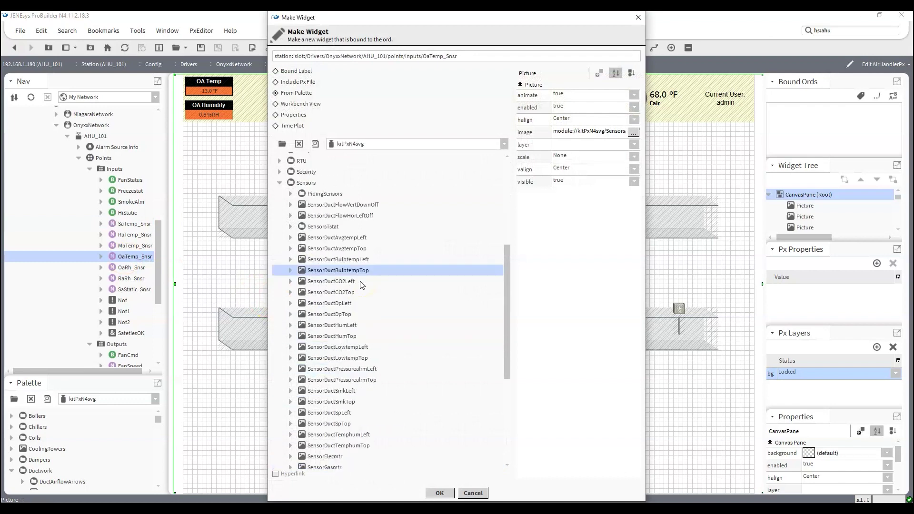
scroll(361, 284, "down", 1)
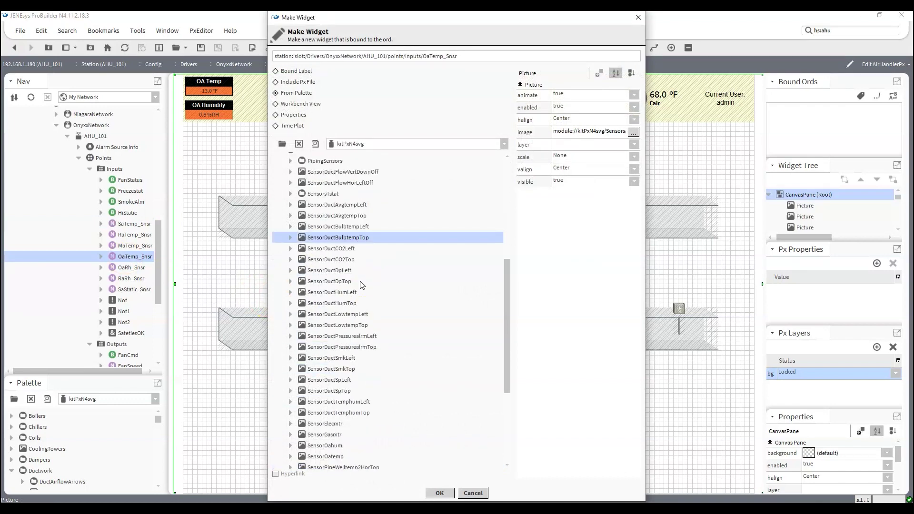
scroll(360, 284, "down", 2)
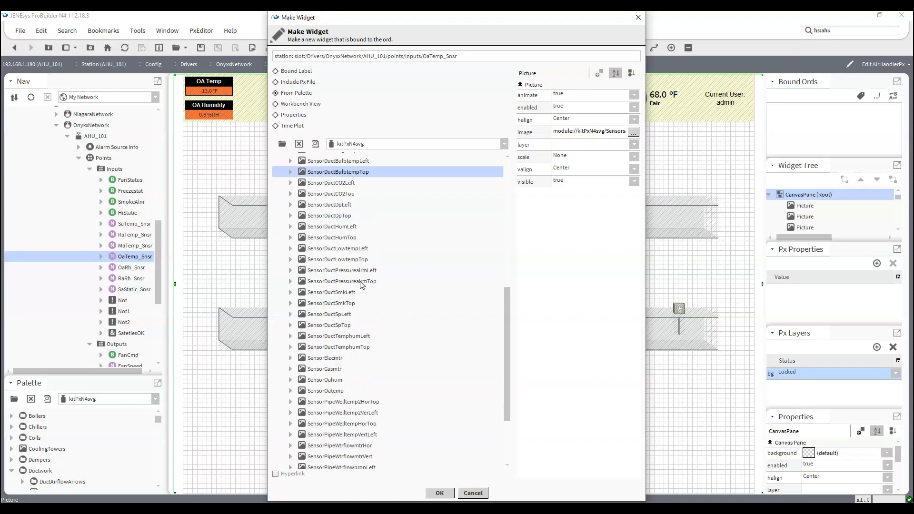
scroll(360, 284, "down", 2)
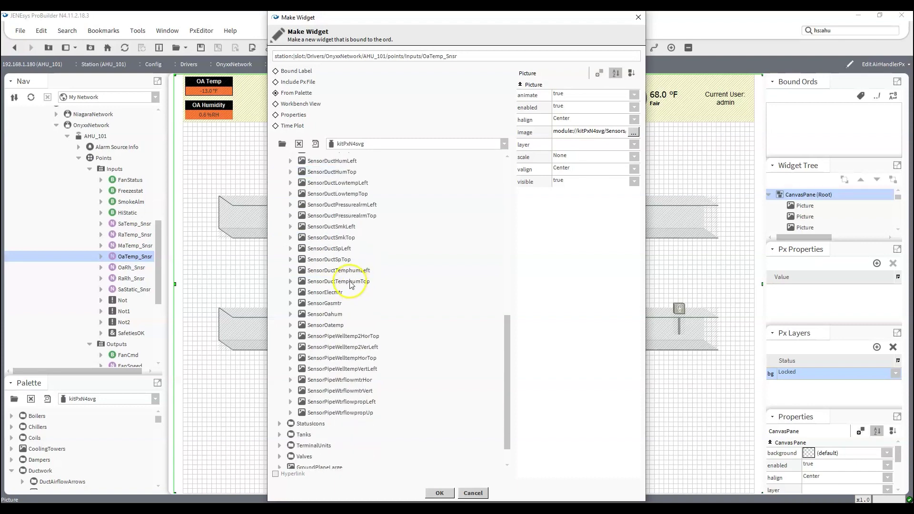
left_click(350, 284)
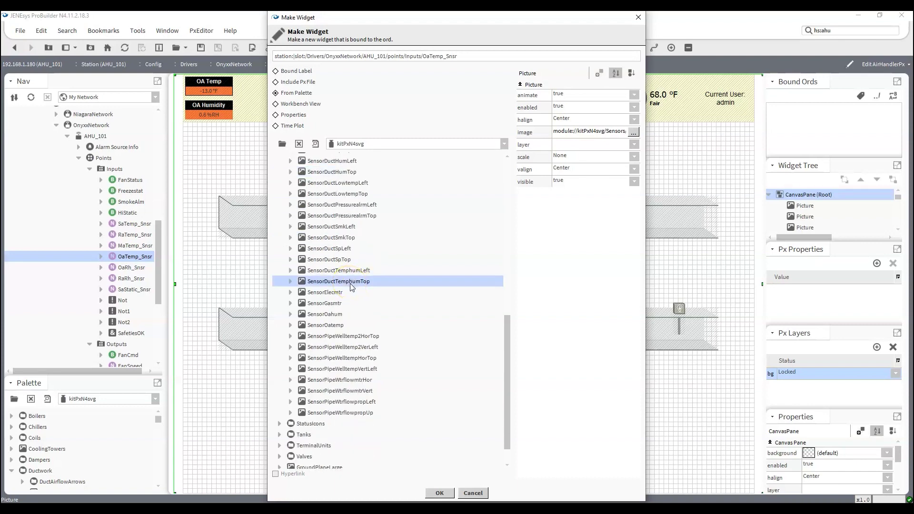
left_click(439, 494)
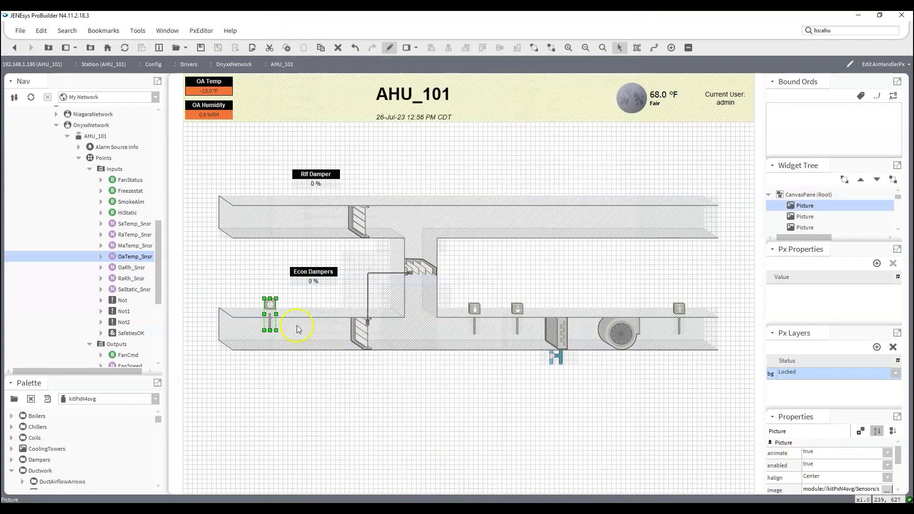
left_click(270, 305)
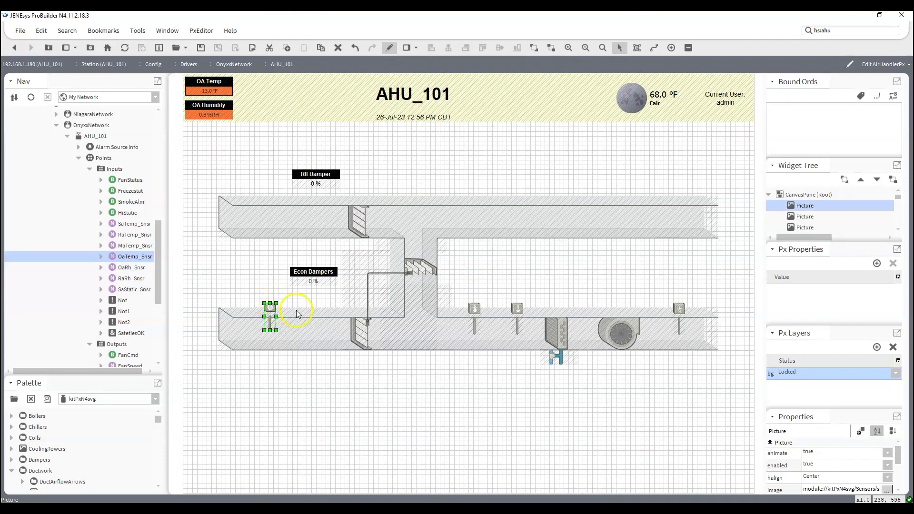
key("ctrl+z")
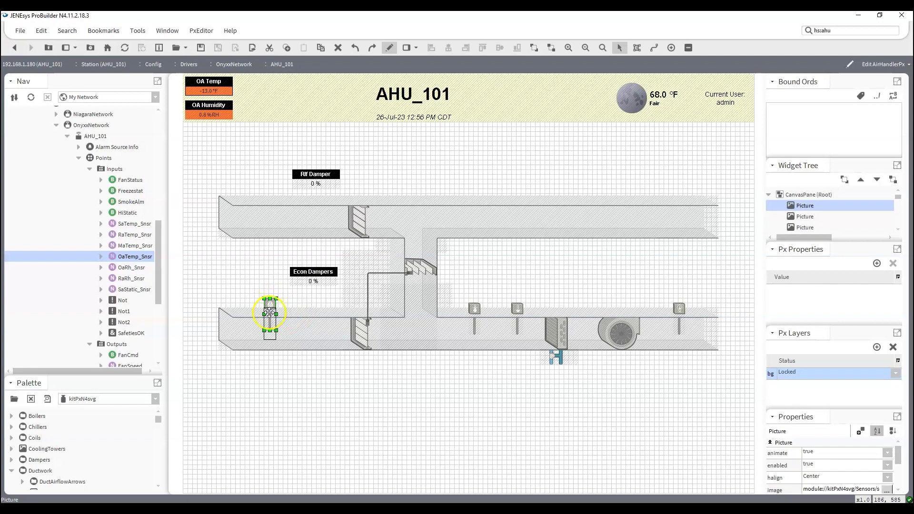
key("ctrl+y")
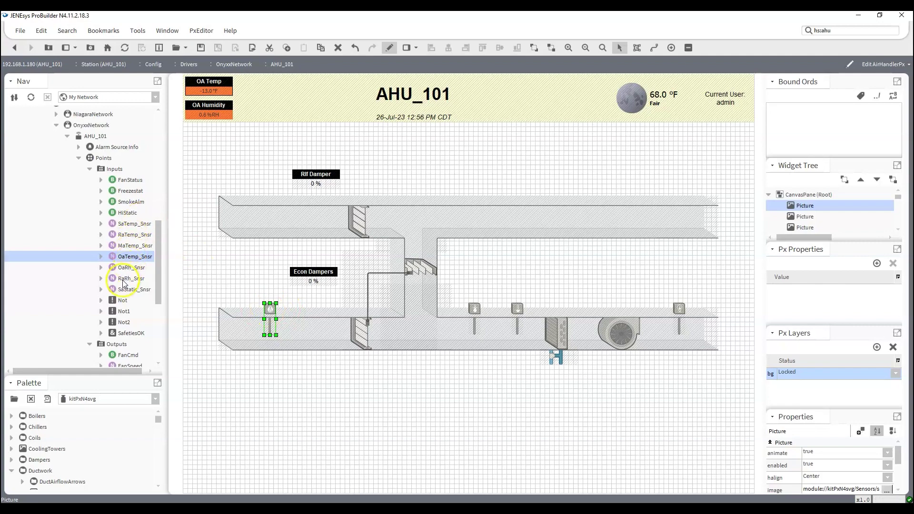
Add a SensorDuctTemphumTop picture for the RaTemp_Snsr input with its head on the upper edge of the return duct.
left_click_drag(133, 235, 546, 184)
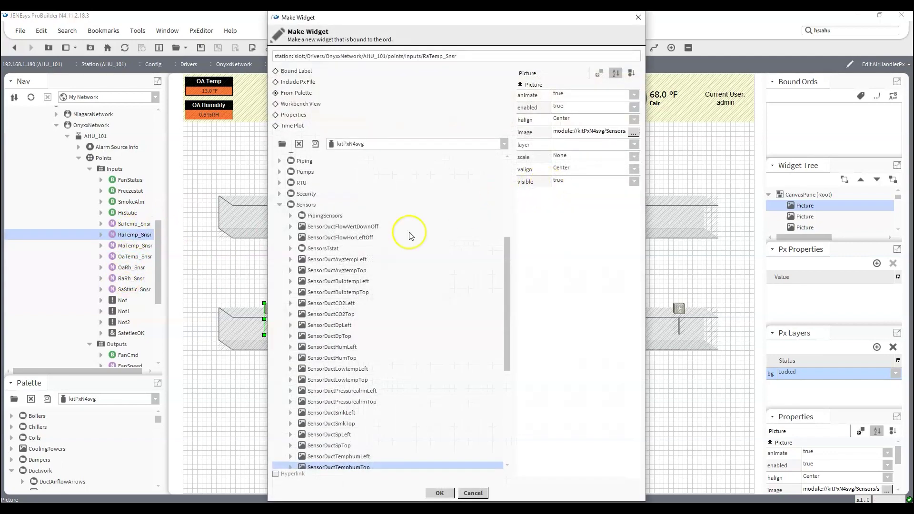
left_click(391, 369)
left_click(439, 493)
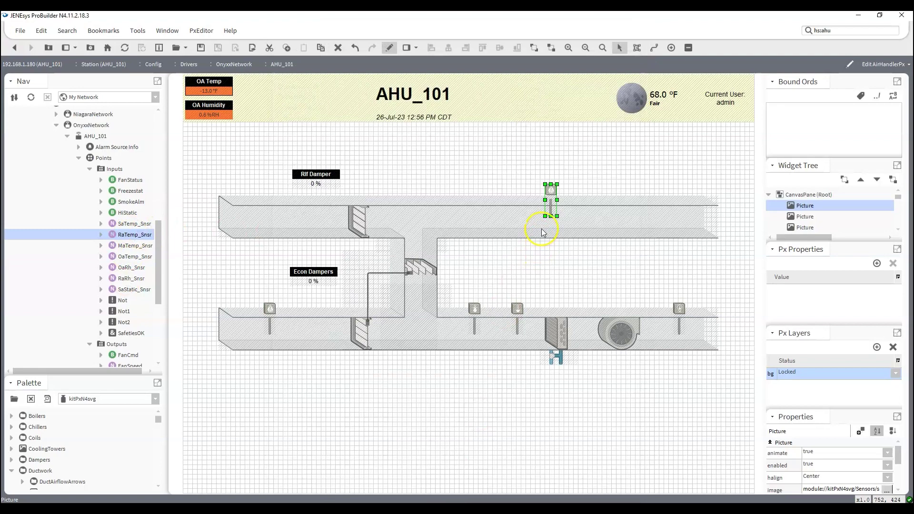
key("Down")
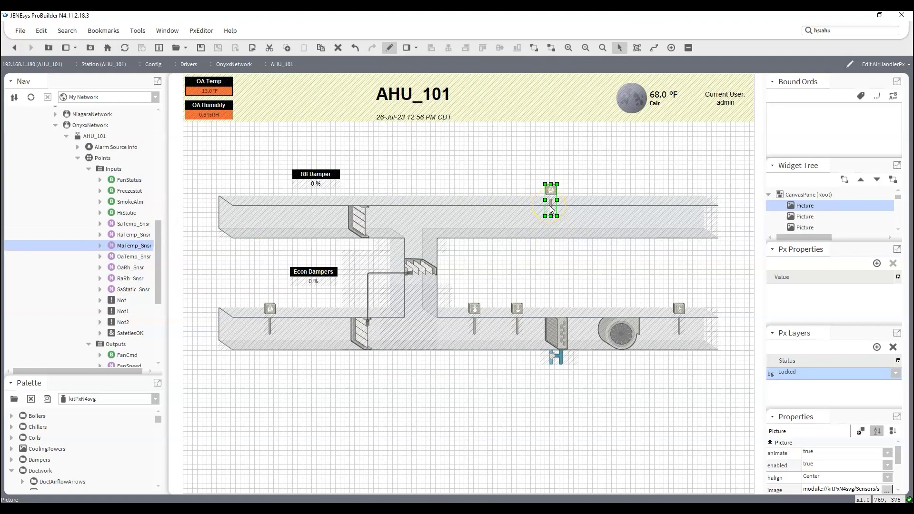
key("Down")
key("Down")
key("Down")
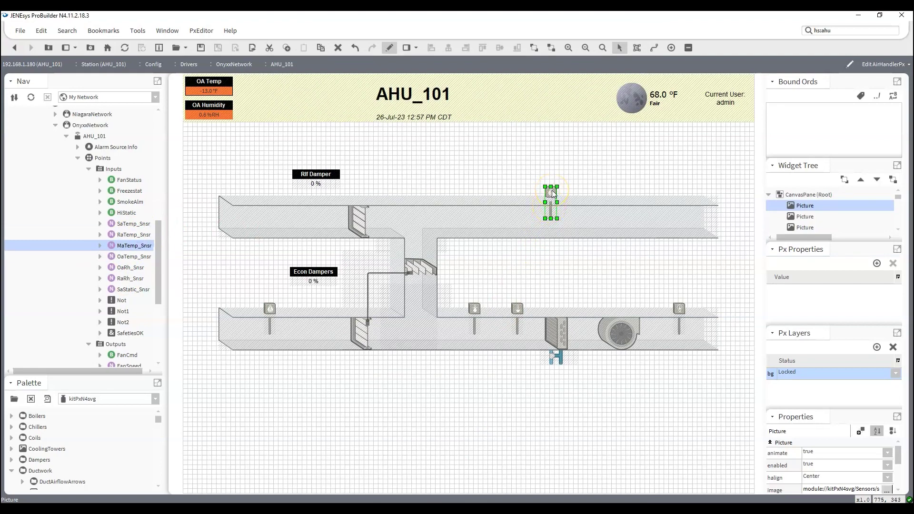
left_click(484, 163)
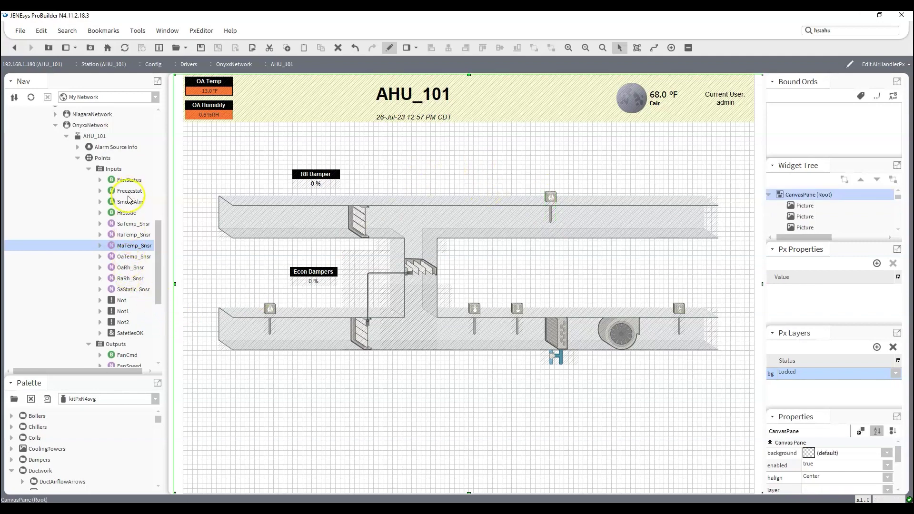
Add a SensorDuctSmkTop picture for the SmokeAlm input on the upper duct, to the right of the return temperature sensor.
left_click_drag(126, 202, 617, 210)
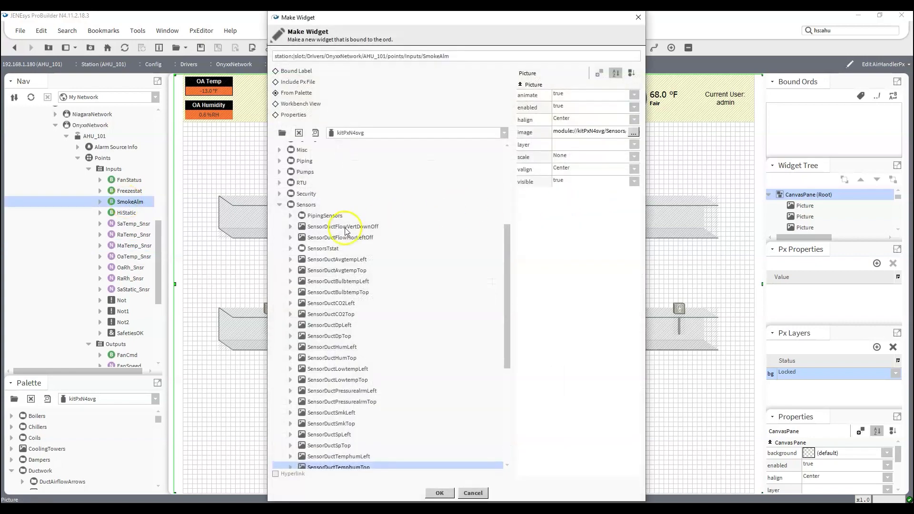
scroll(338, 239, "down", 1)
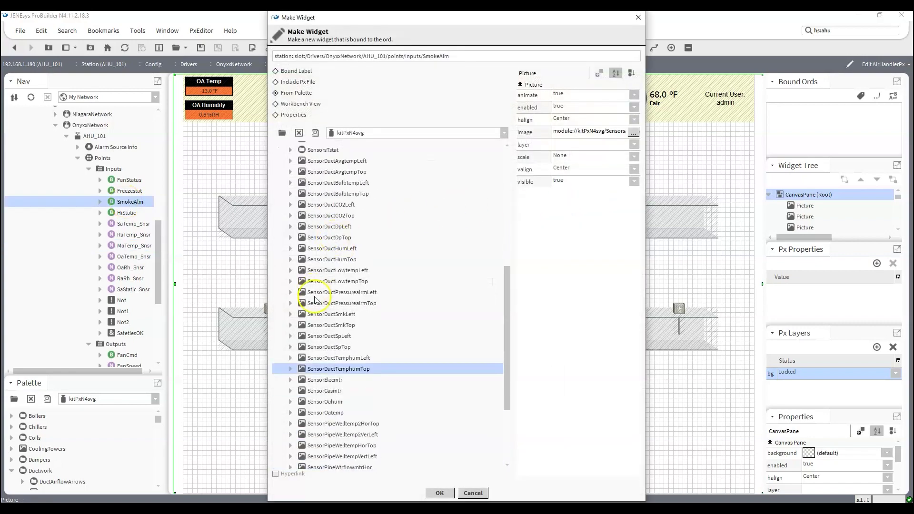
left_click(329, 325)
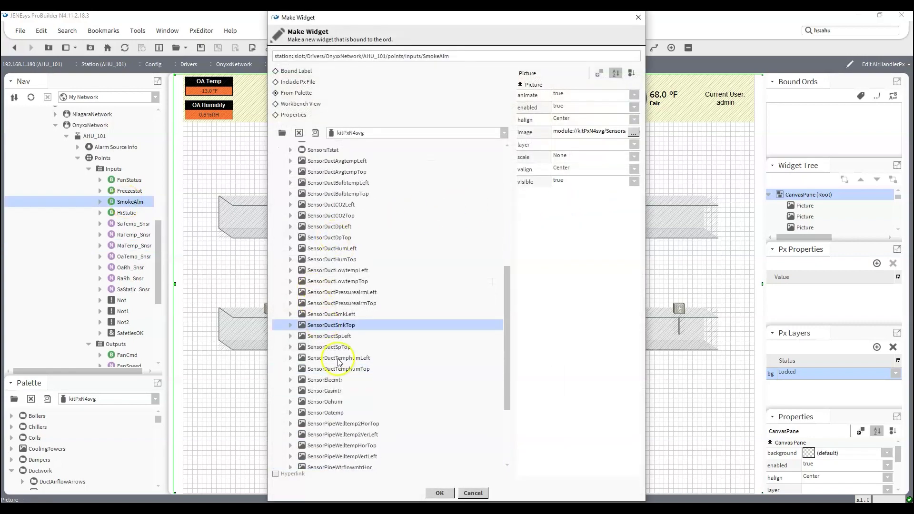
left_click(437, 494)
mouse_move(627, 198)
left_mouse_down()
mouse_move(681, 246)
mouse_move(703, 299)
mouse_move(653, 205)
mouse_move(629, 198)
left_mouse_up()
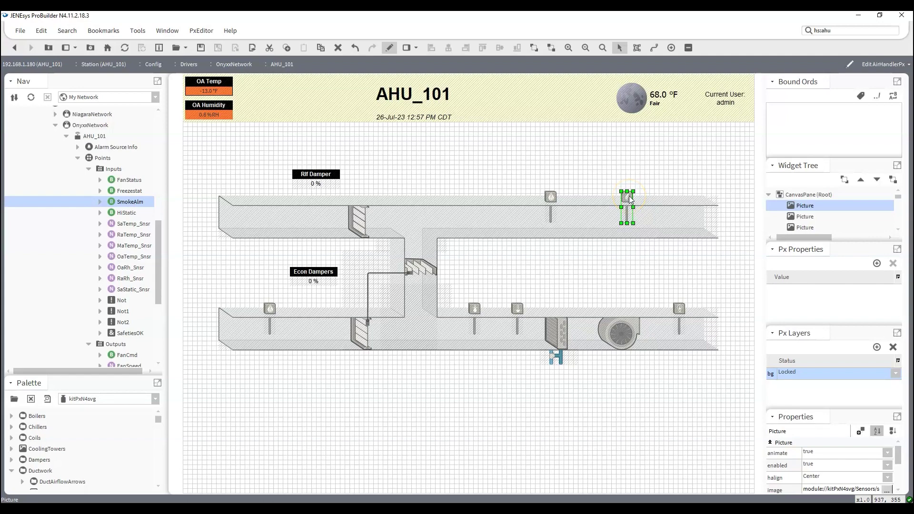
left_click(659, 179)
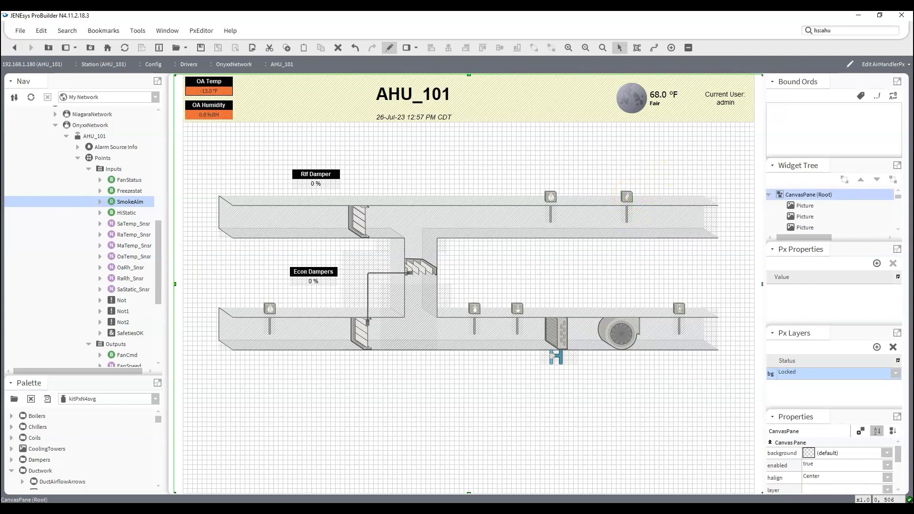
Add a SensorDuctPressurealrmTop picture for the HiStatic input on the lower duct, between the fan and the supply temperature sensor.
left_click_drag(125, 213, 652, 309)
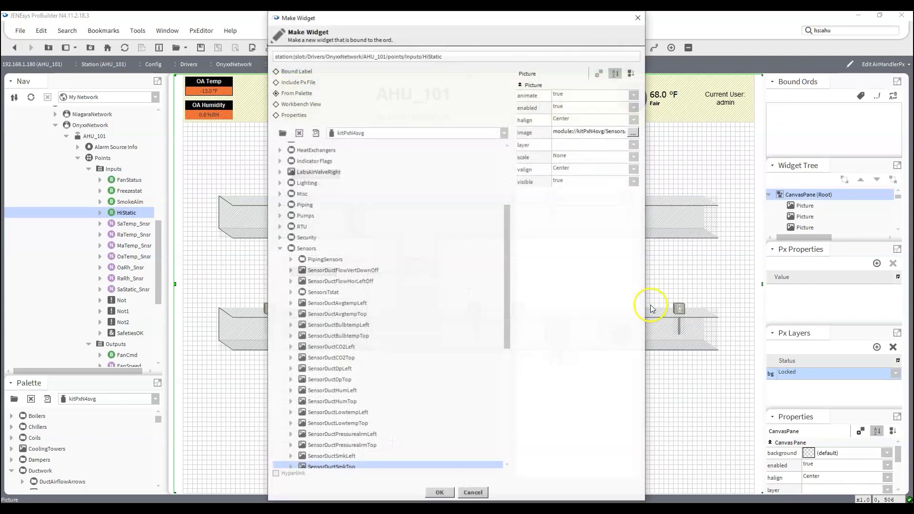
scroll(349, 270, "down", 3)
scroll(354, 273, "down", 3)
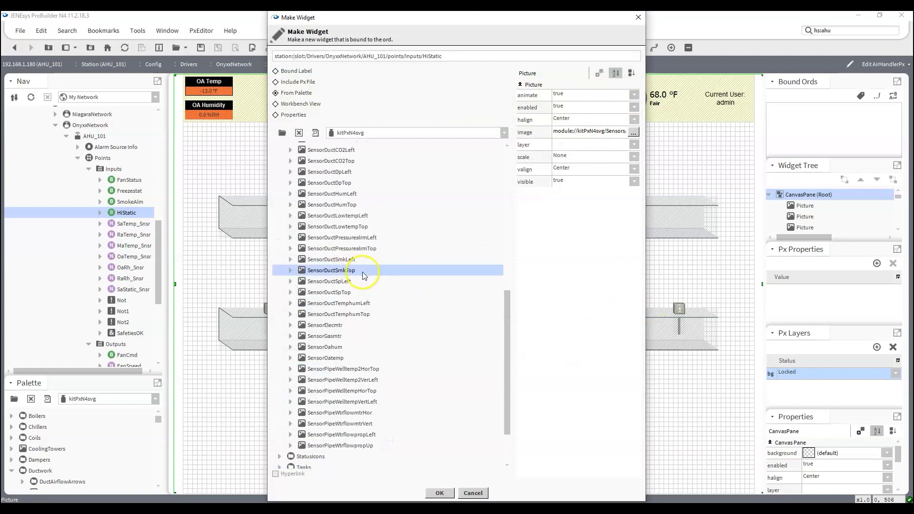
scroll(361, 275, "down", 2)
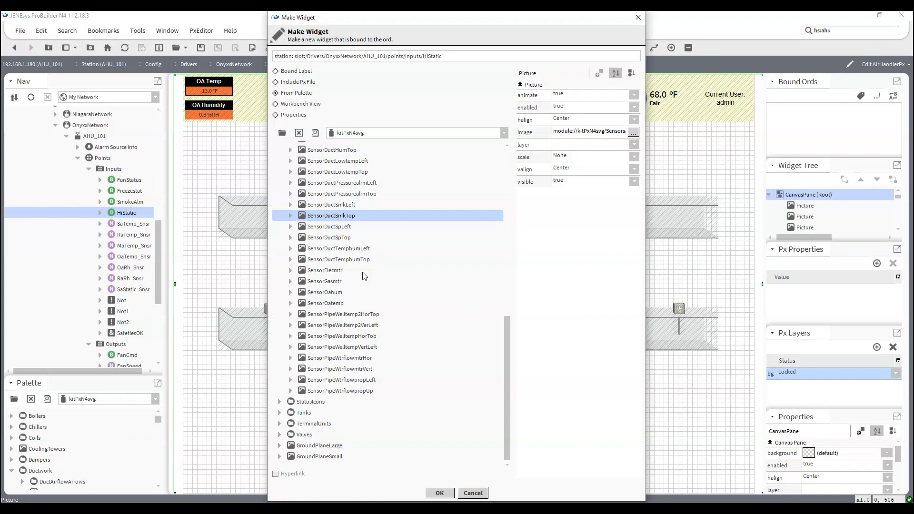
scroll(363, 275, "up", 1)
scroll(362, 272, "up", 2)
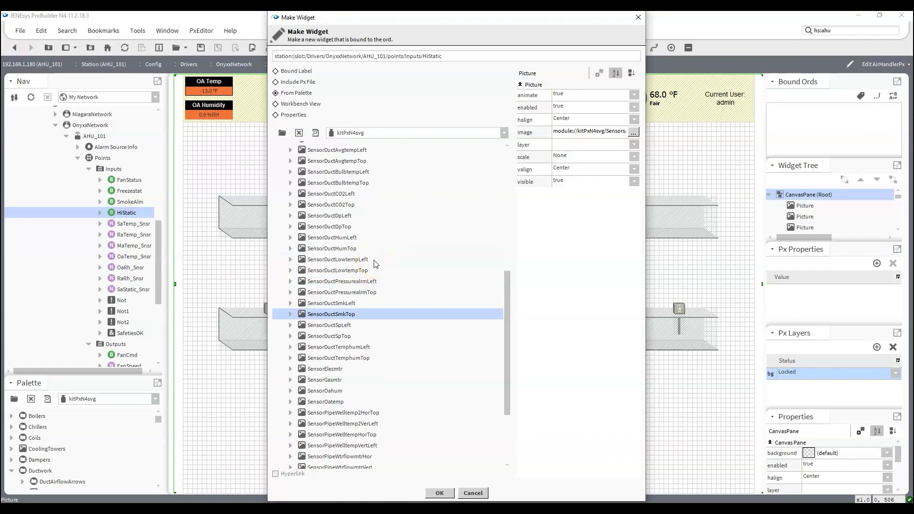
left_click(350, 292)
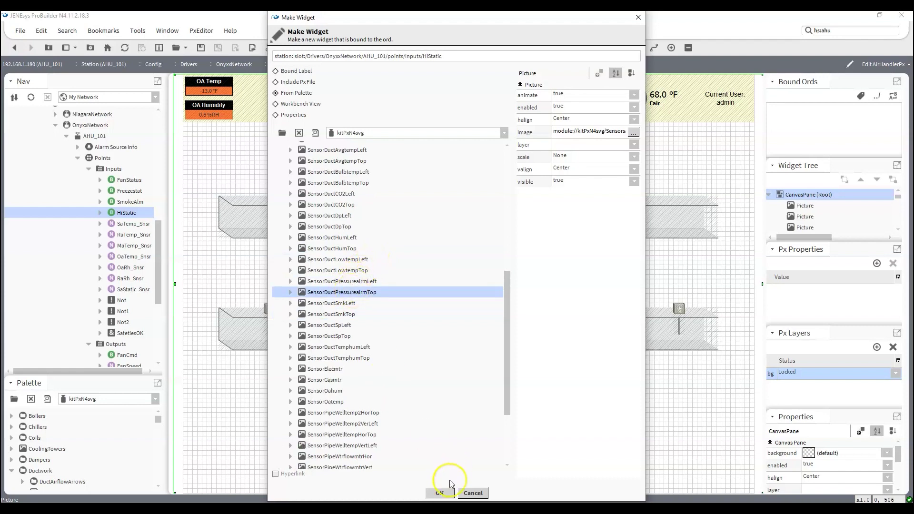
left_click(438, 492)
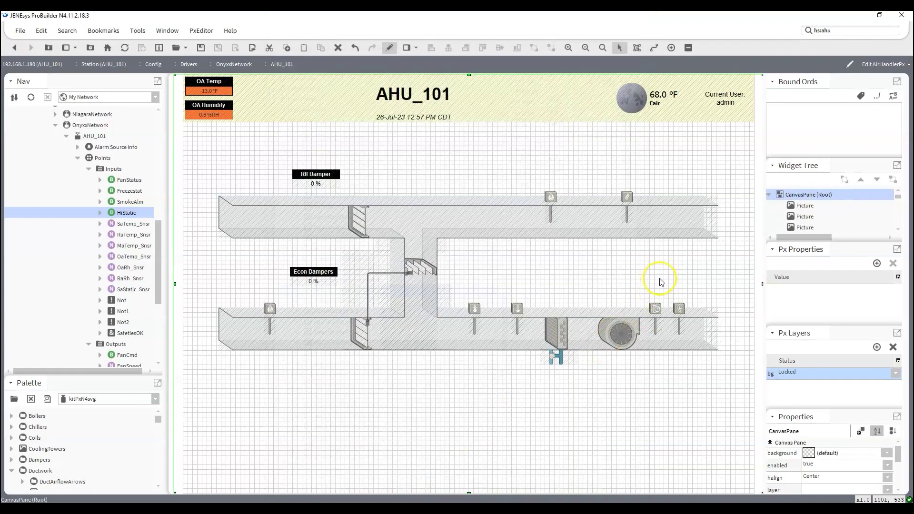
left_click(656, 309)
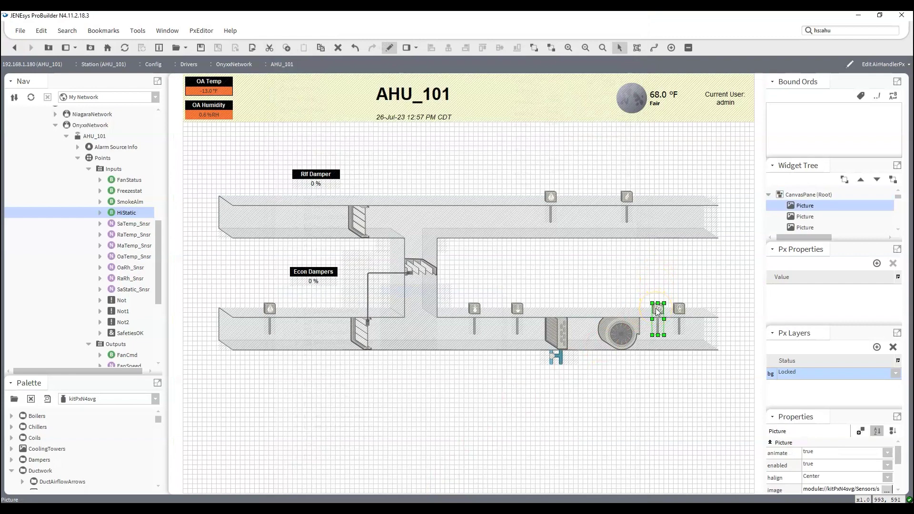
left_click(653, 275)
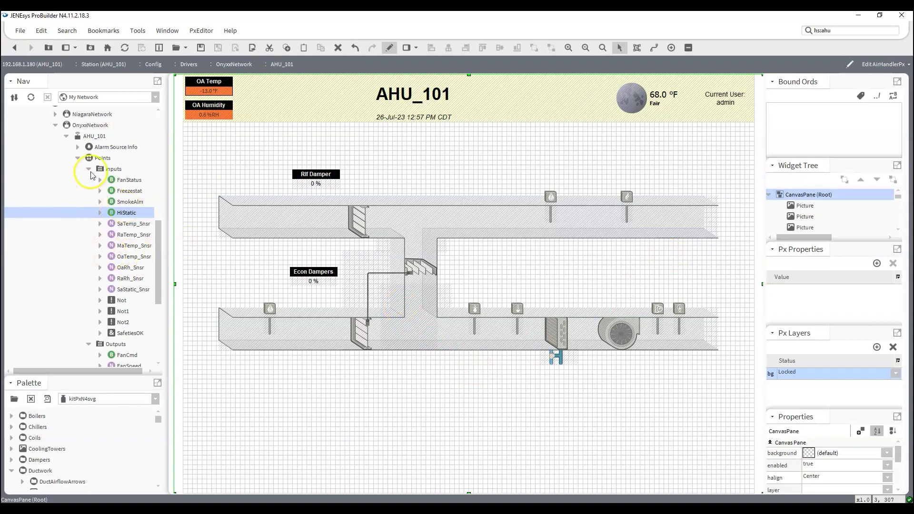
Copy the Econ Dampers label with its bound value label and place the copy below the supply fan.
scroll(102, 248, "down", 3)
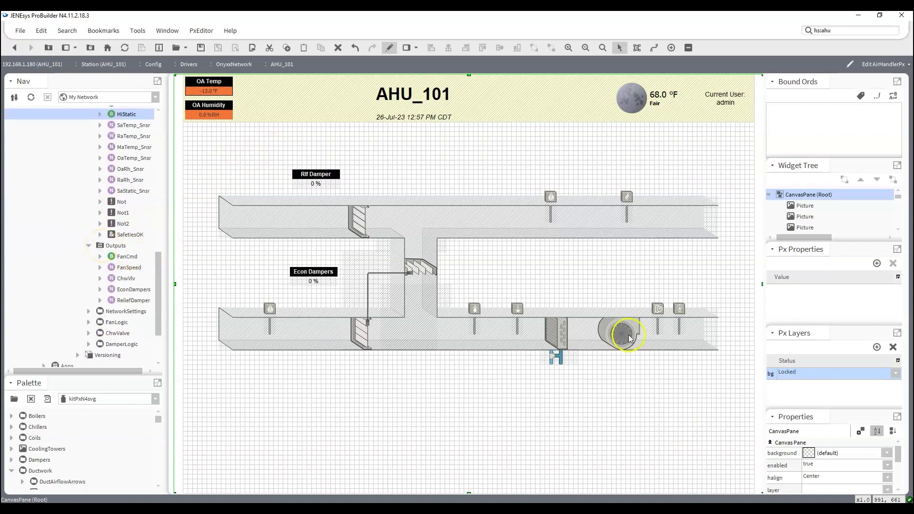
left_click(279, 266)
left_click_drag(272, 257, 622, 393)
right_click(307, 267)
left_click(333, 333)
right_click(625, 368)
left_click(628, 384)
left_click_drag(679, 429, 601, 367)
Duplicate the copied label pair and place the duplicate below the cooling coil's valve.
right_click(612, 396)
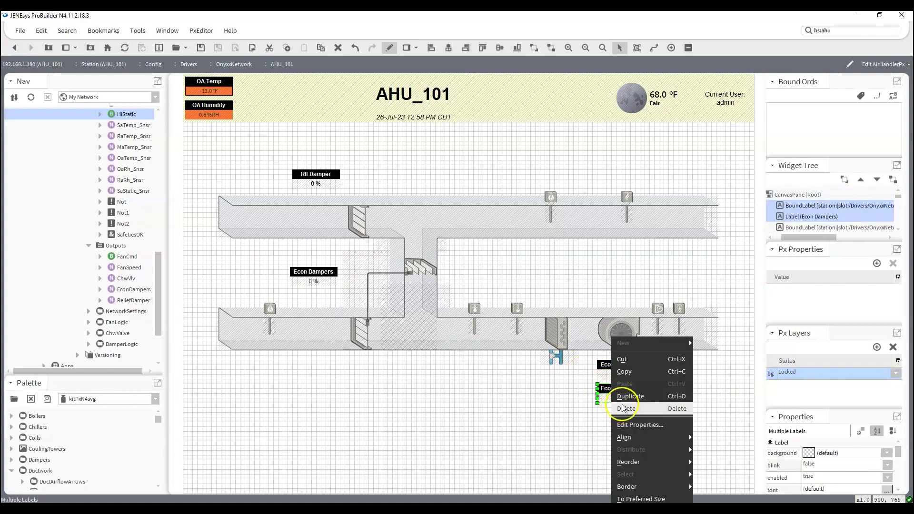
left_click(623, 396)
left_click_drag(623, 394, 557, 373)
left_click(536, 448)
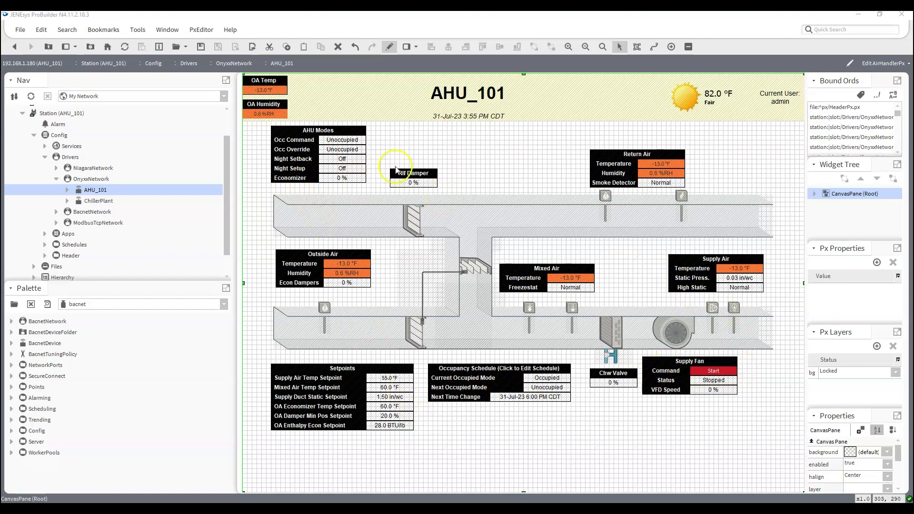
Rebind the Economizer value label in the AHU Modes table to the Economizer point under AHU_101's NetworkSettings.
double_click(333, 180)
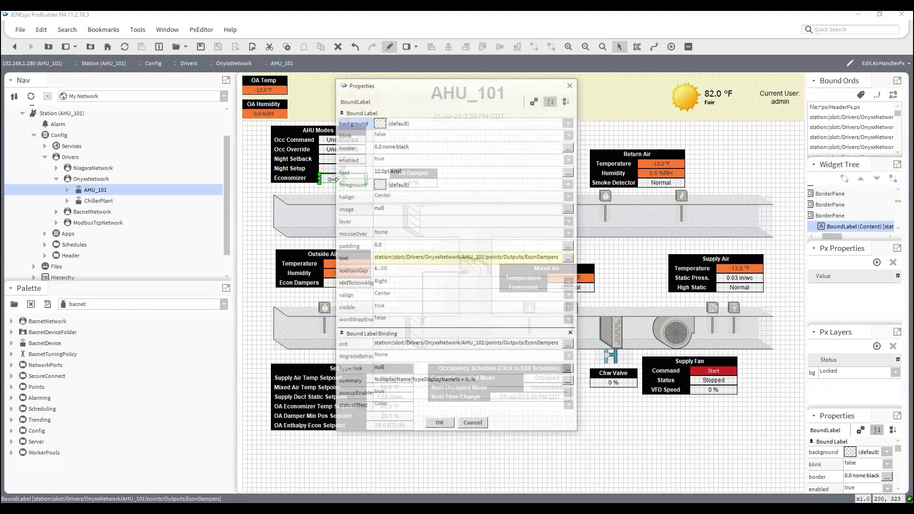
left_click(569, 345)
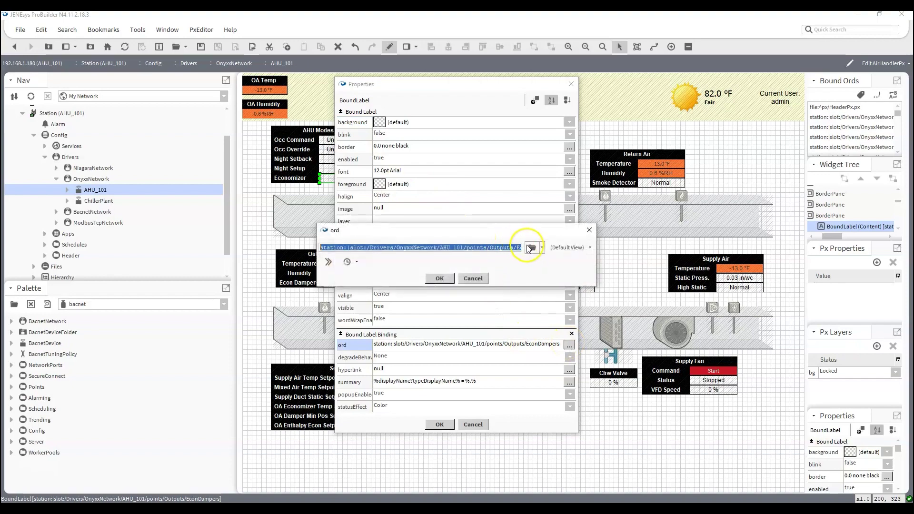
left_click(531, 248)
scroll(461, 237, "down", 10)
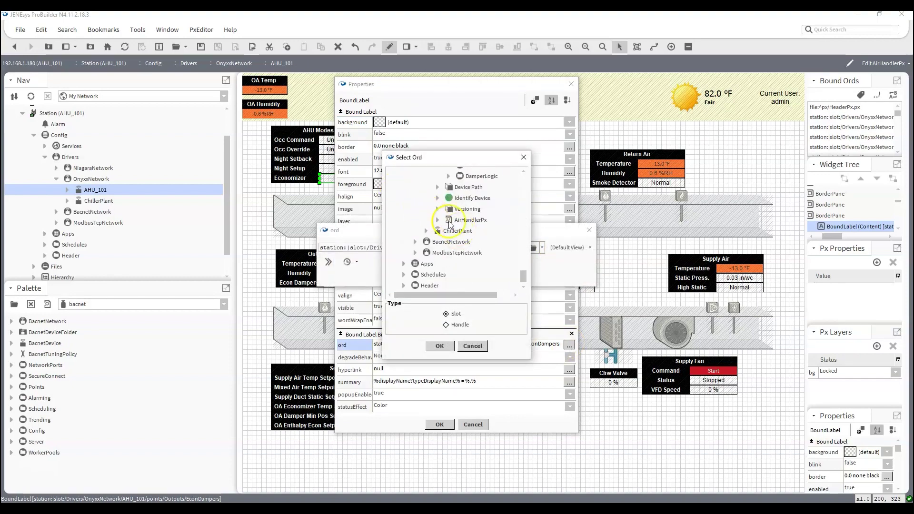
scroll(453, 237, "up", 5)
scroll(453, 236, "down", 2)
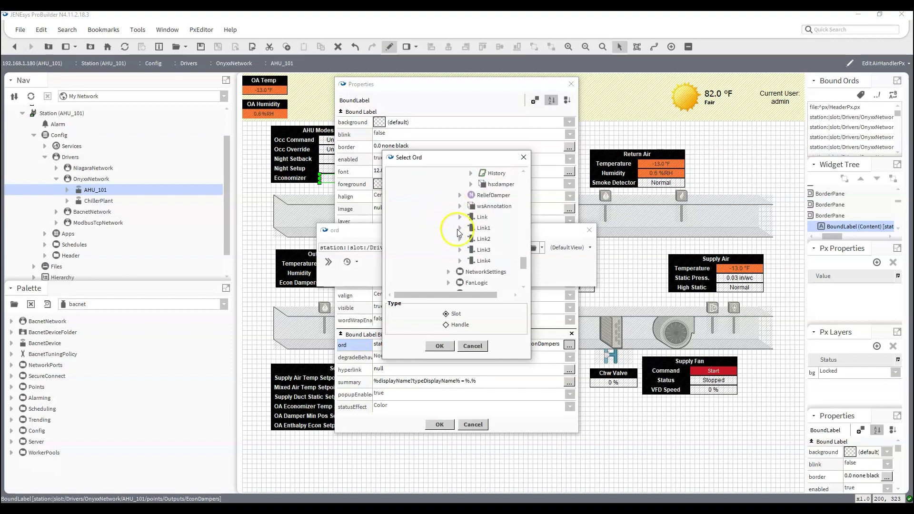
scroll(450, 272, "up", 4)
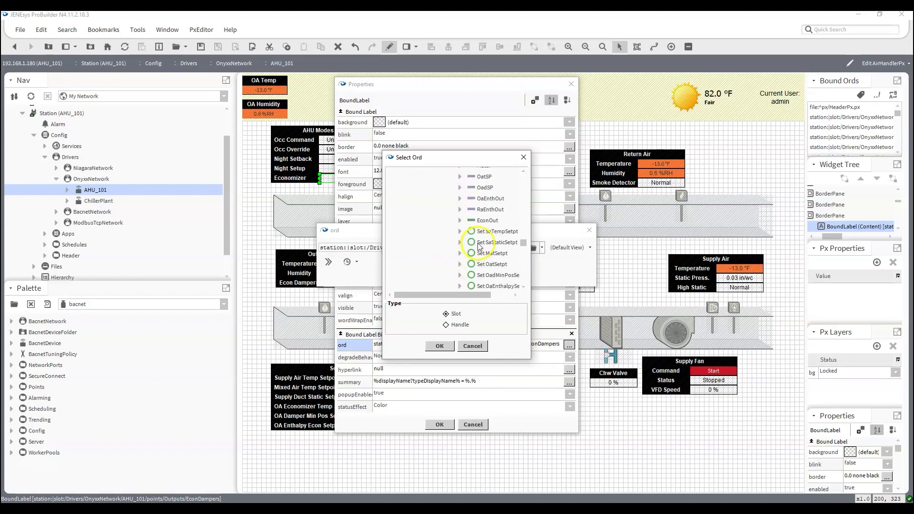
scroll(480, 247, "down", 5)
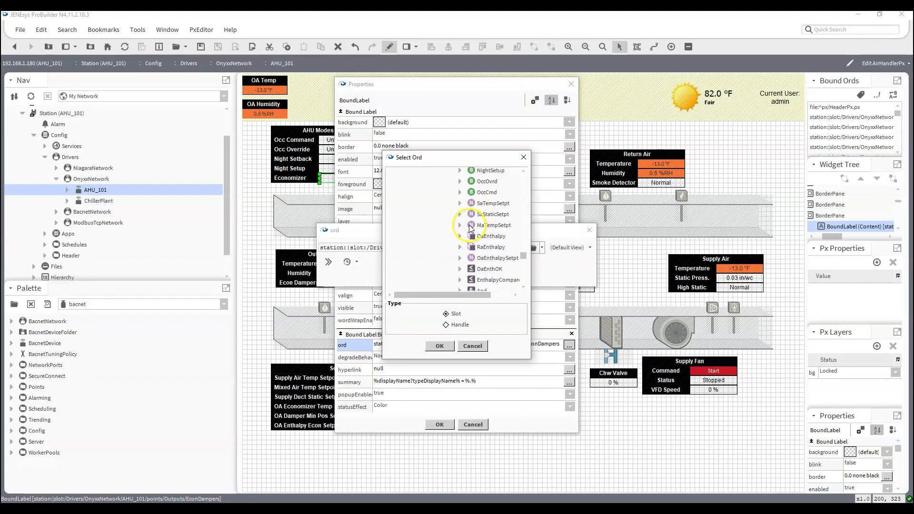
scroll(470, 227, "down", 2)
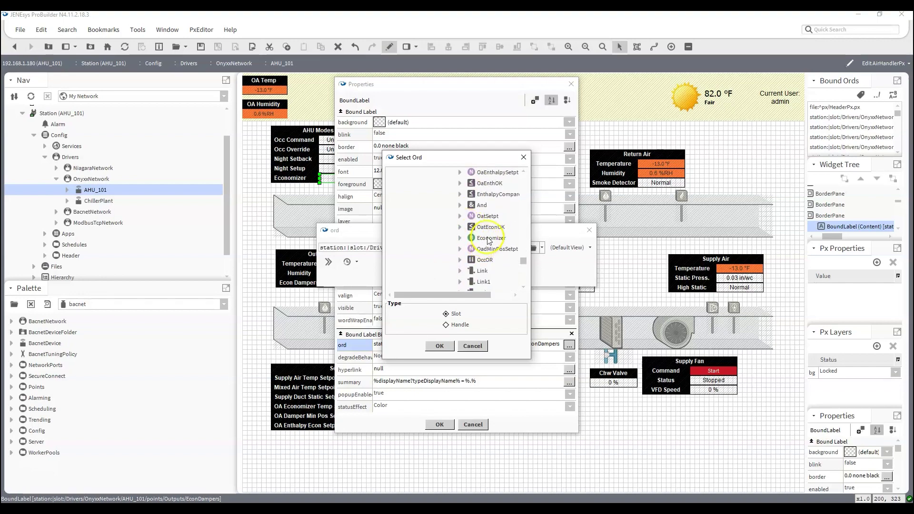
left_click(488, 238)
left_click(439, 346)
left_click(437, 279)
left_click(439, 424)
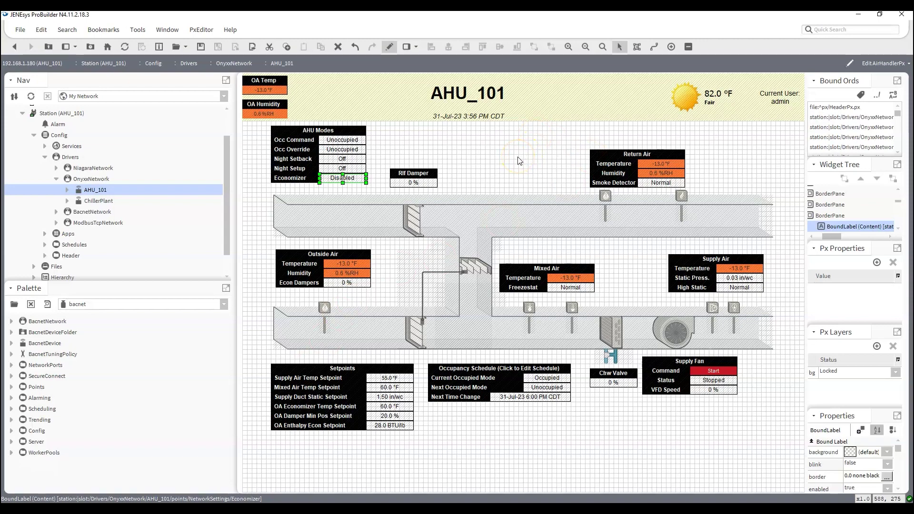
Preview the AHU_101 graphic in view mode and return to editing it.
left_click(391, 47)
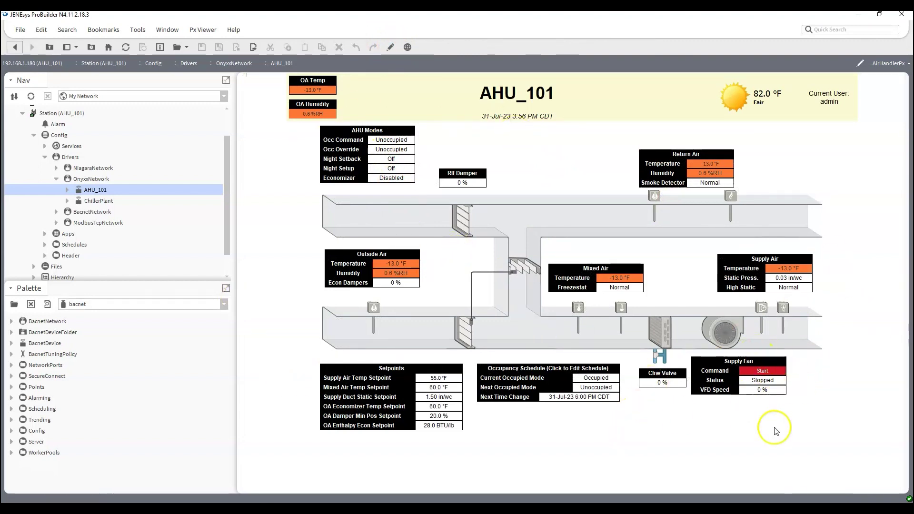
left_click(391, 47)
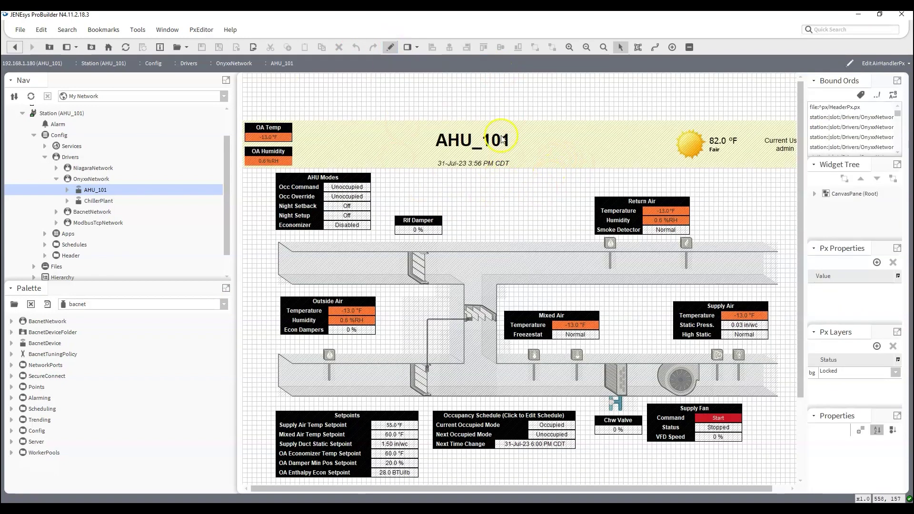
left_click(389, 48)
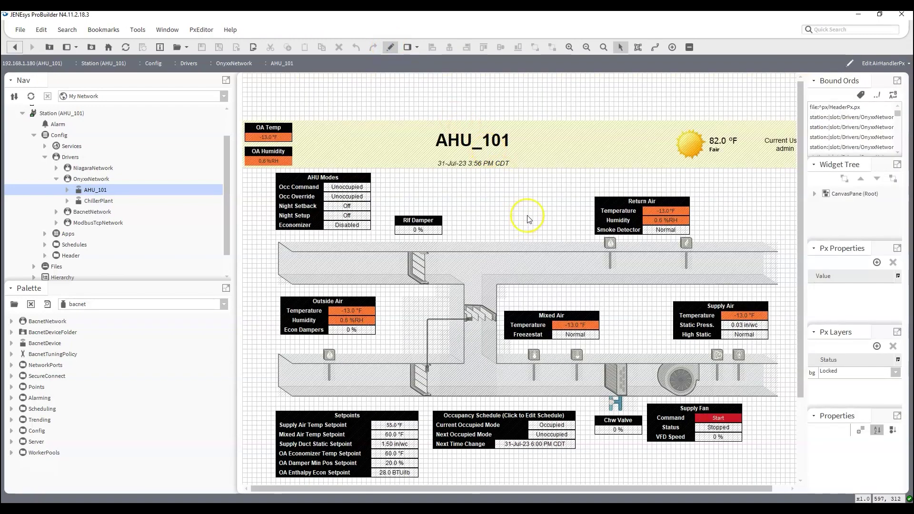
Set the root CanvasPane's scale property to Fit Ratio.
double_click(528, 220)
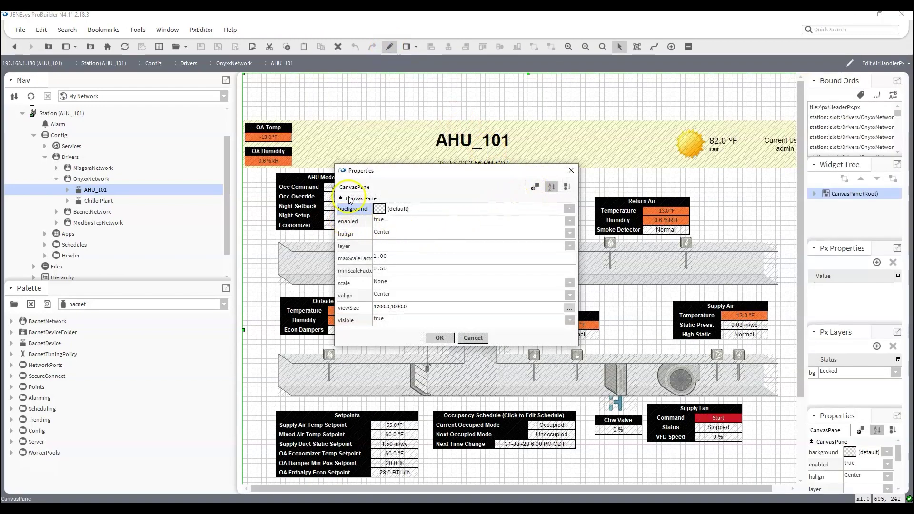
left_click(394, 285)
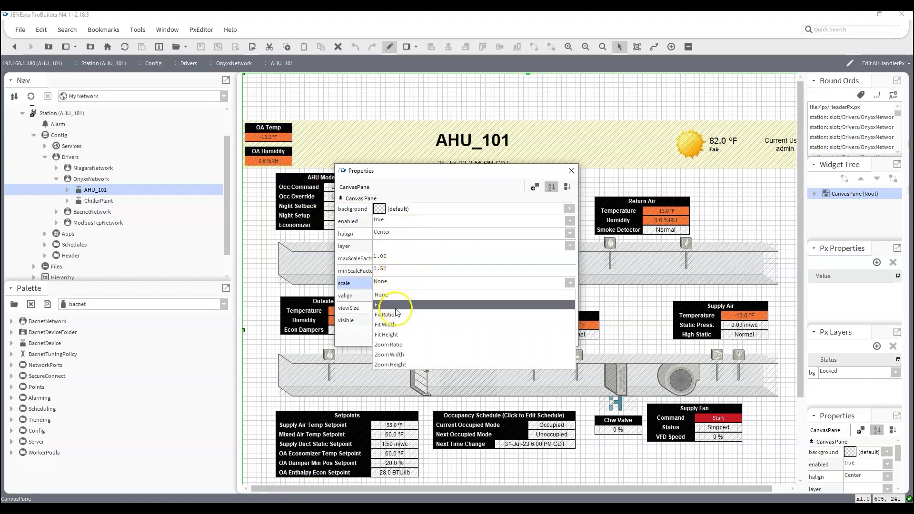
left_click(398, 315)
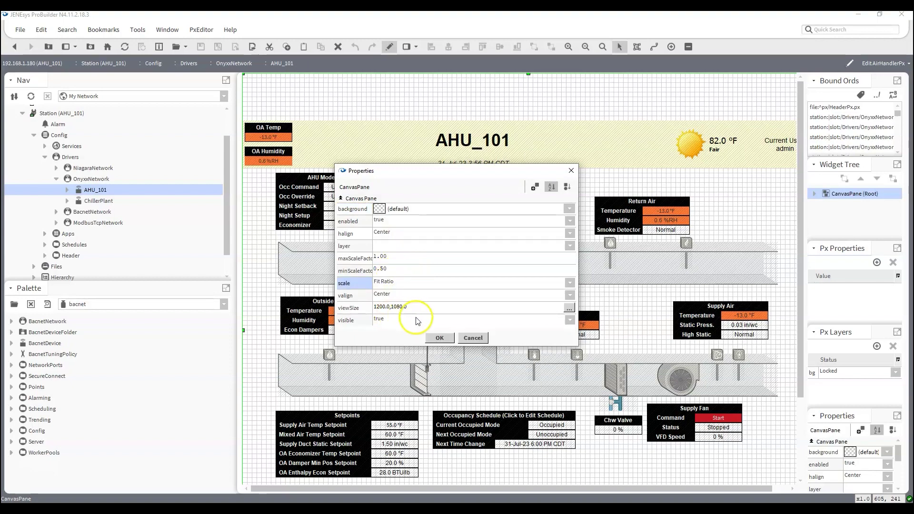
left_click(438, 339)
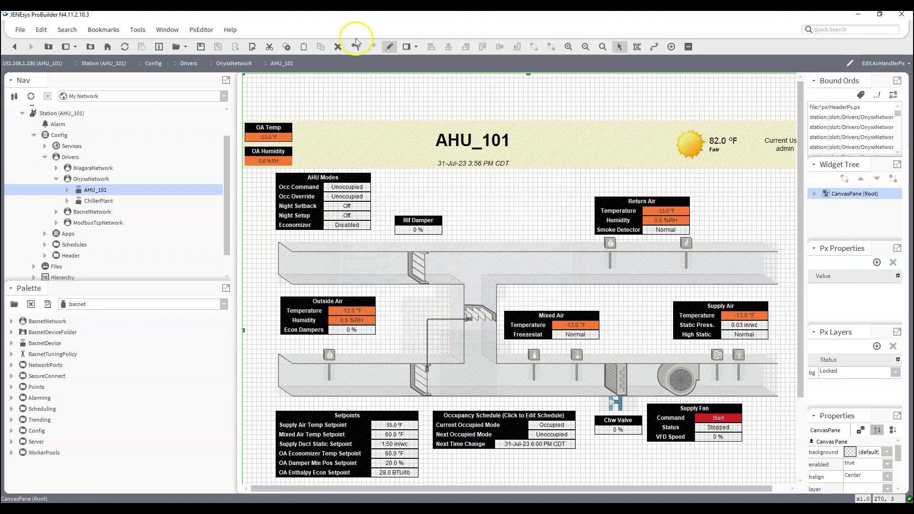
Switch the graphic to view mode and check its scaling by narrowing and widening the navigation side bar.
left_click(390, 48)
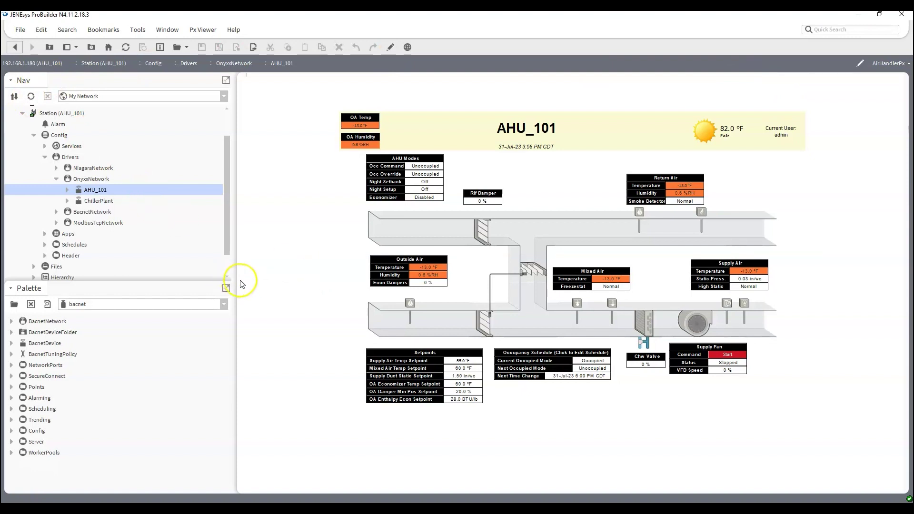
left_click_drag(233, 280, 74, 279)
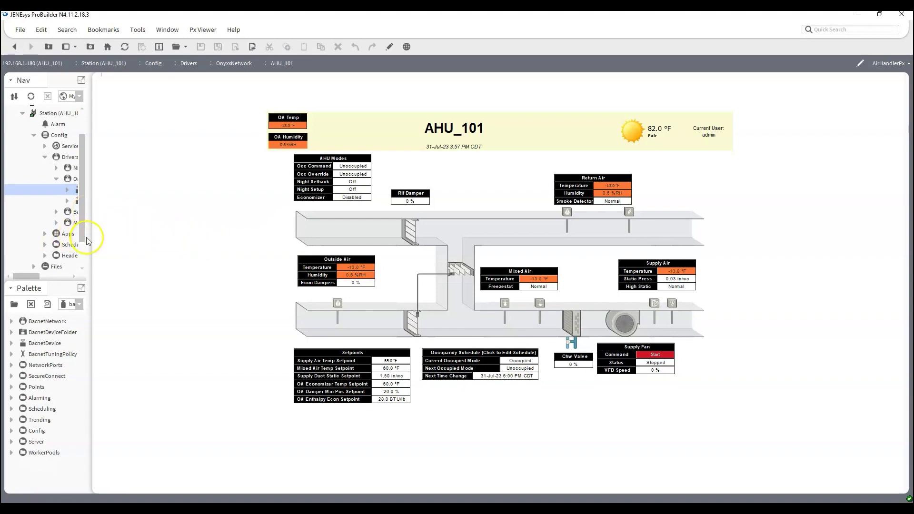
left_click_drag(90, 236, 215, 245)
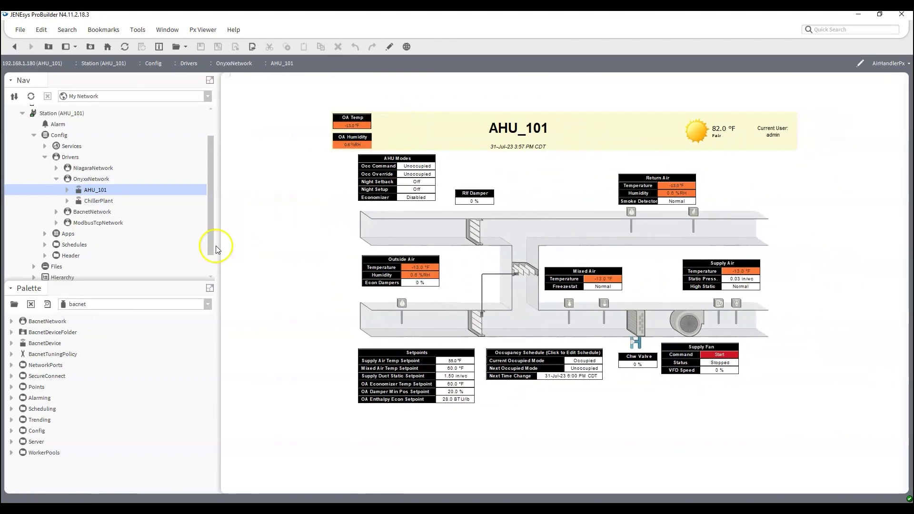